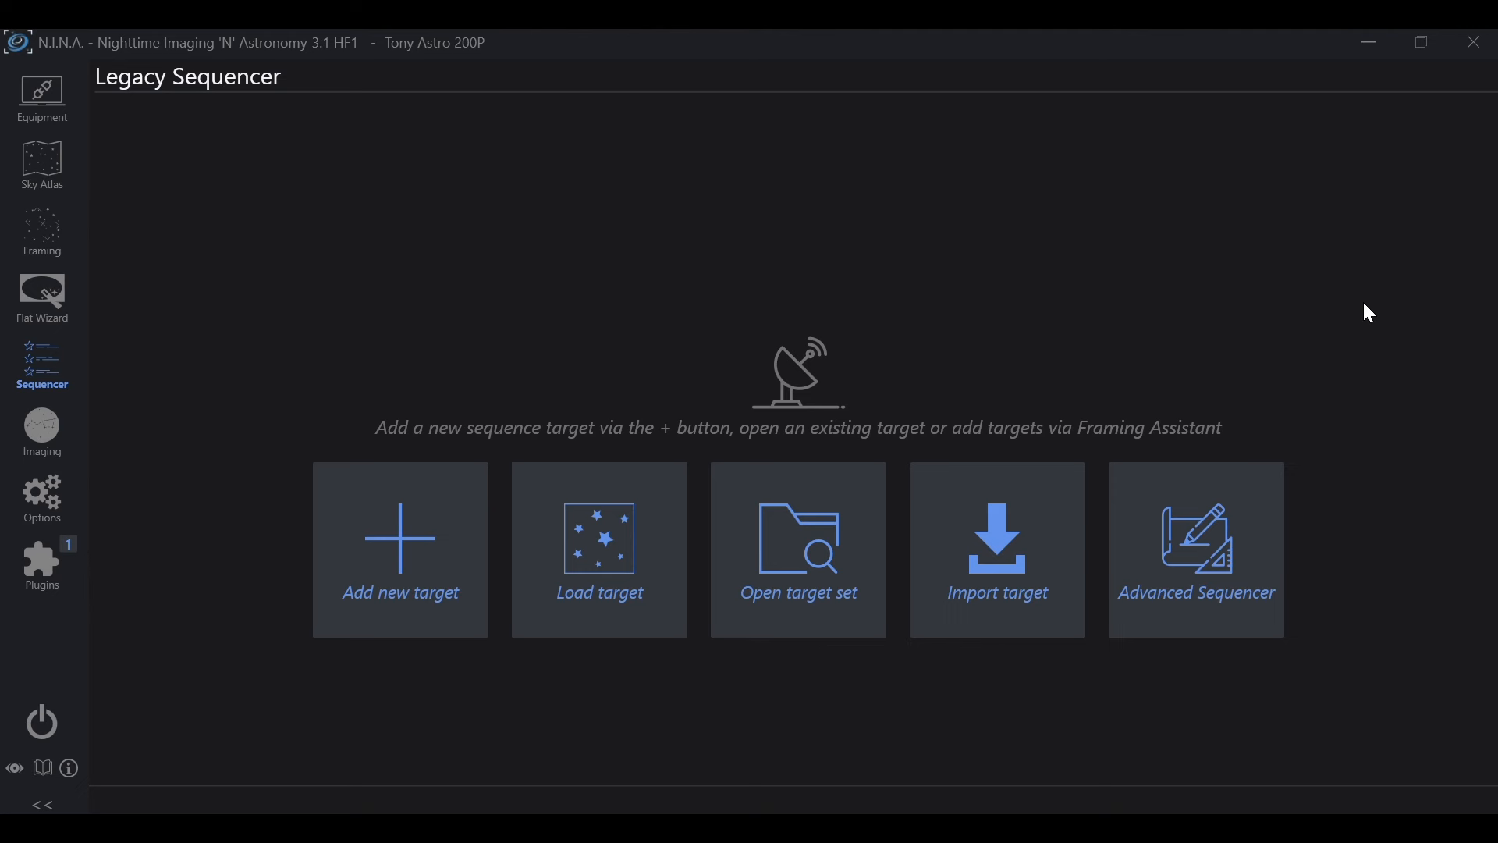
# Search the sky atlas for m58 and load the M 58 galaxy into the framing assistant.
pyautogui.click(67, 164)
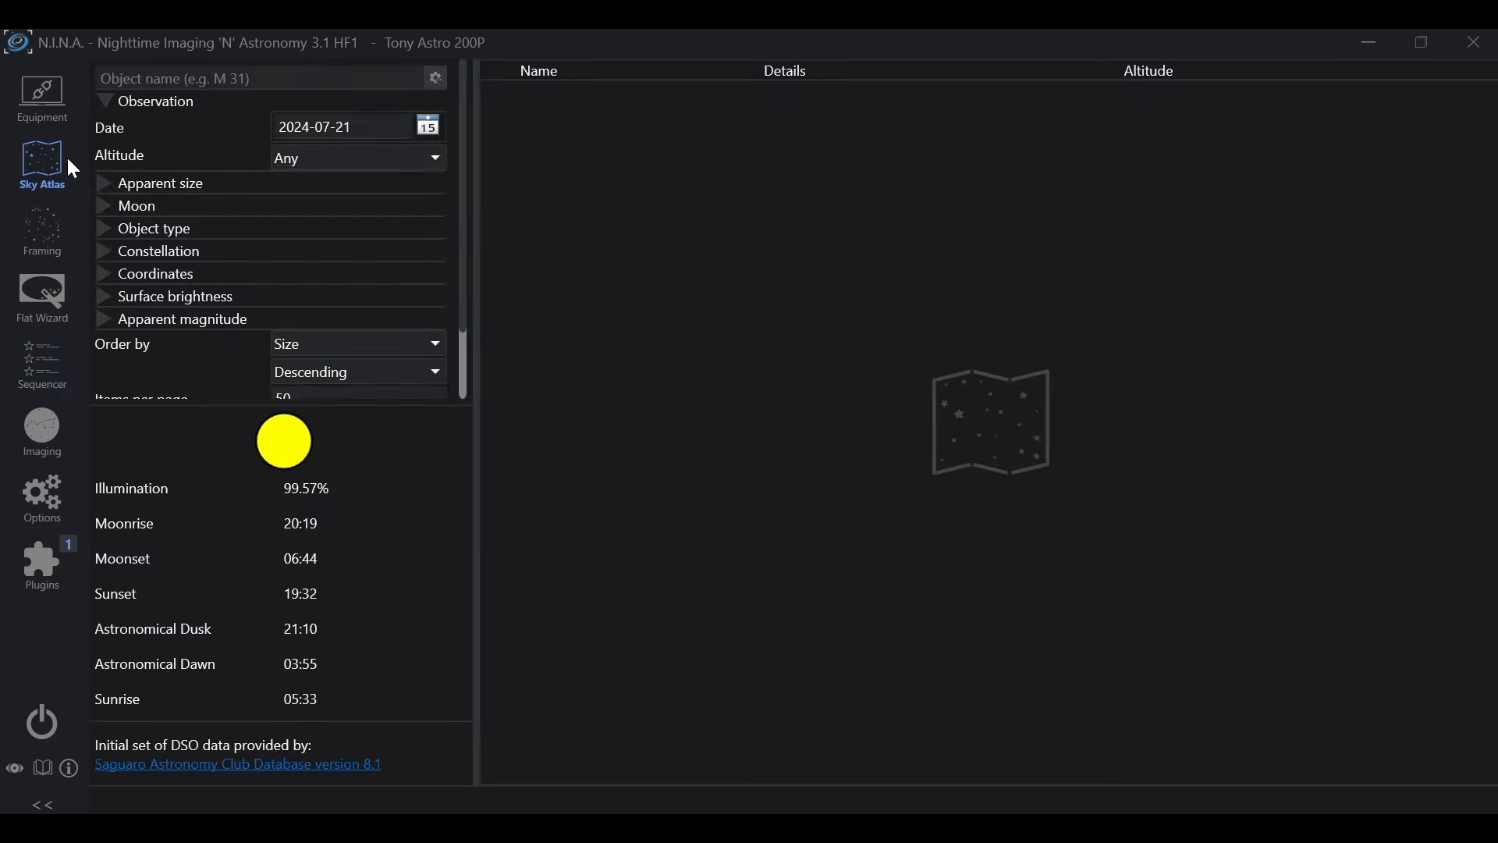
pyautogui.write('m58')
pyautogui.press('Return')
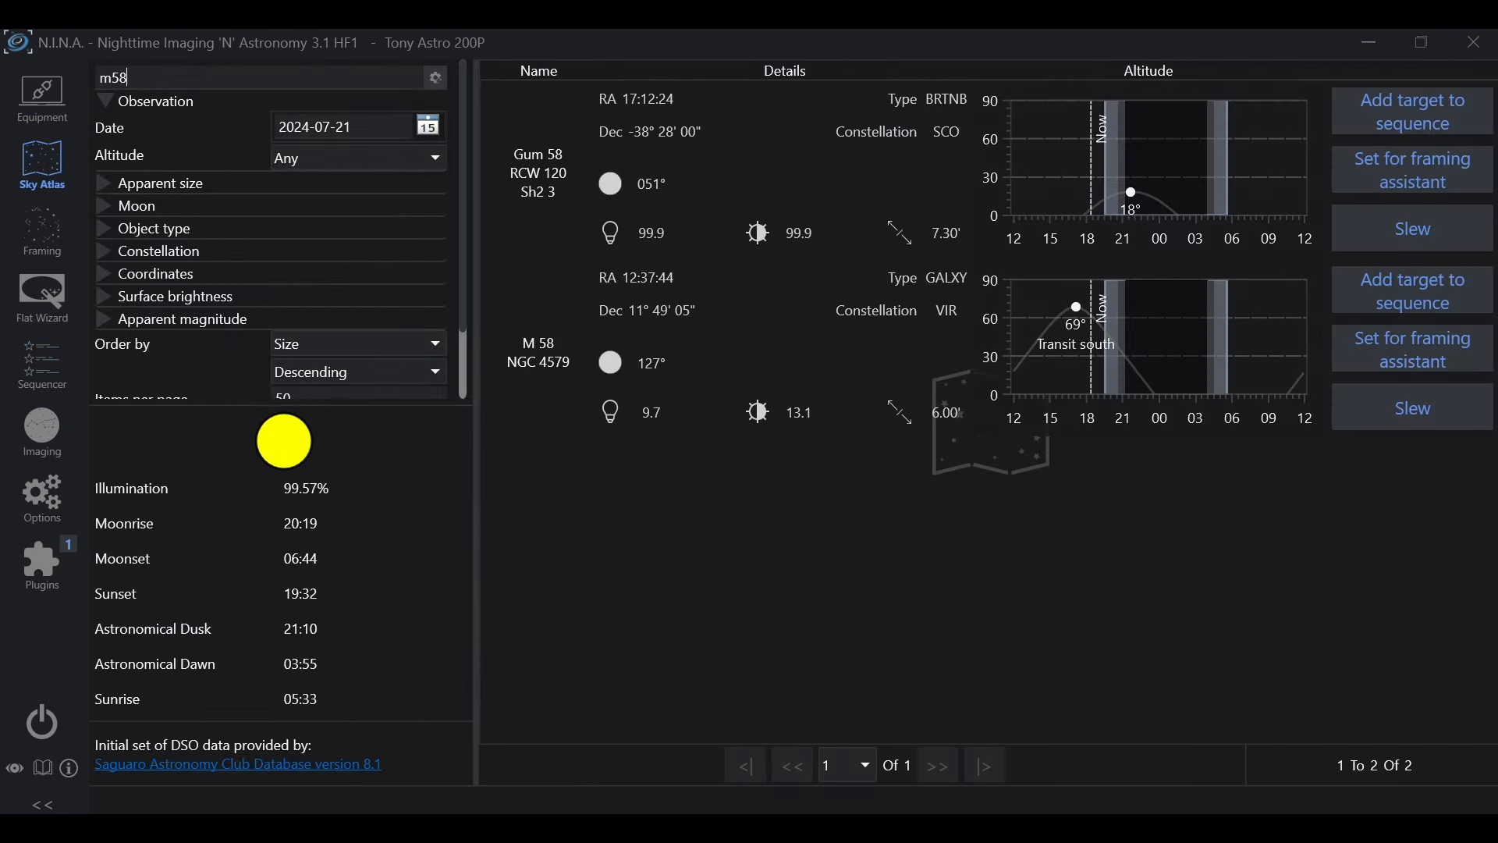
pyautogui.click(1370, 366)
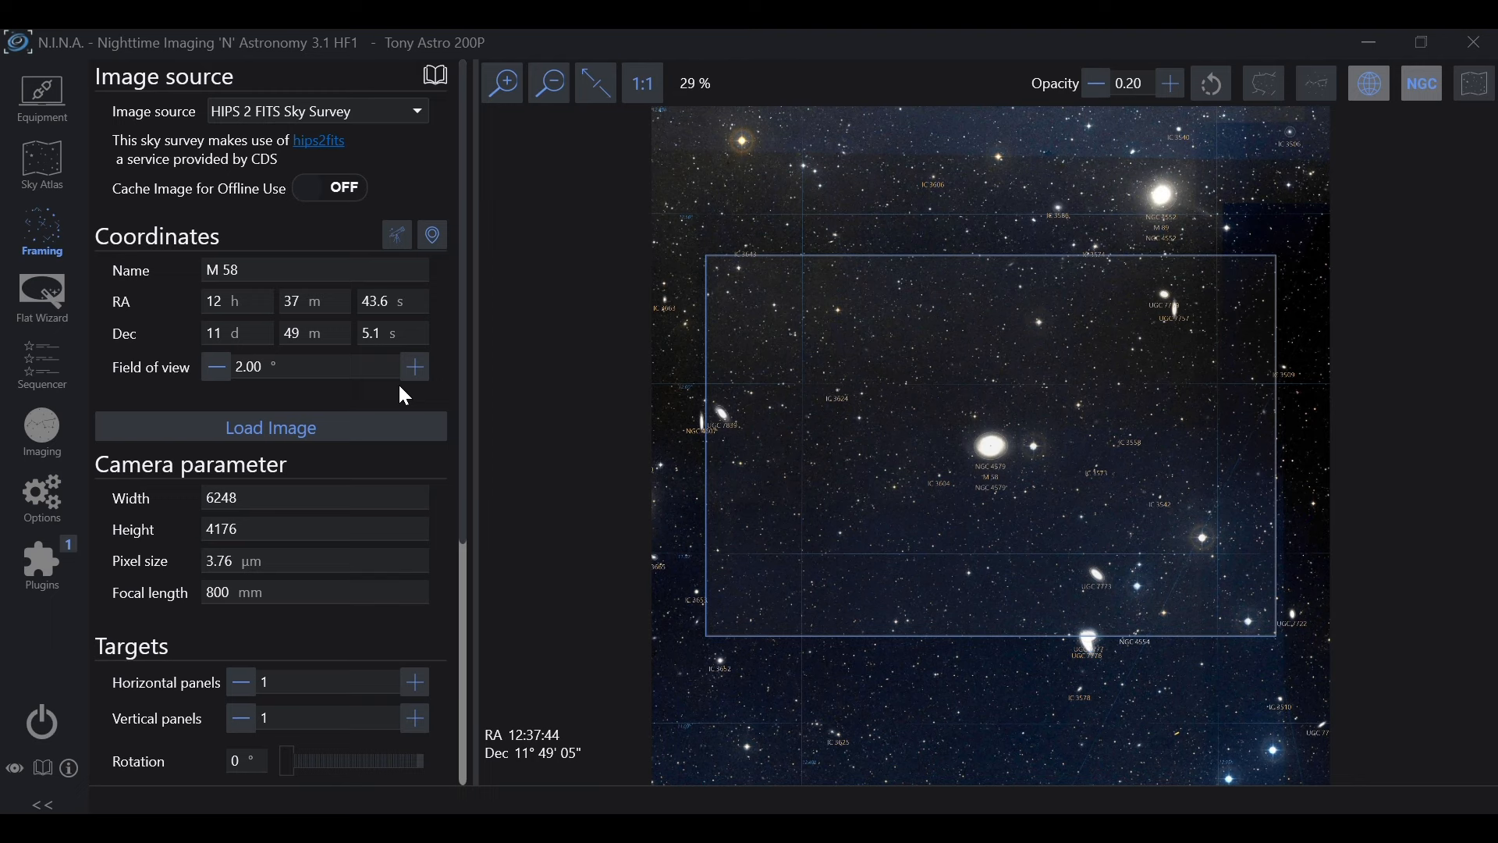
# Add M 58 to the advanced sequencer as a target using the MY BROADBAND TARGET template.
pyautogui.scroll(-5, 404, 396)
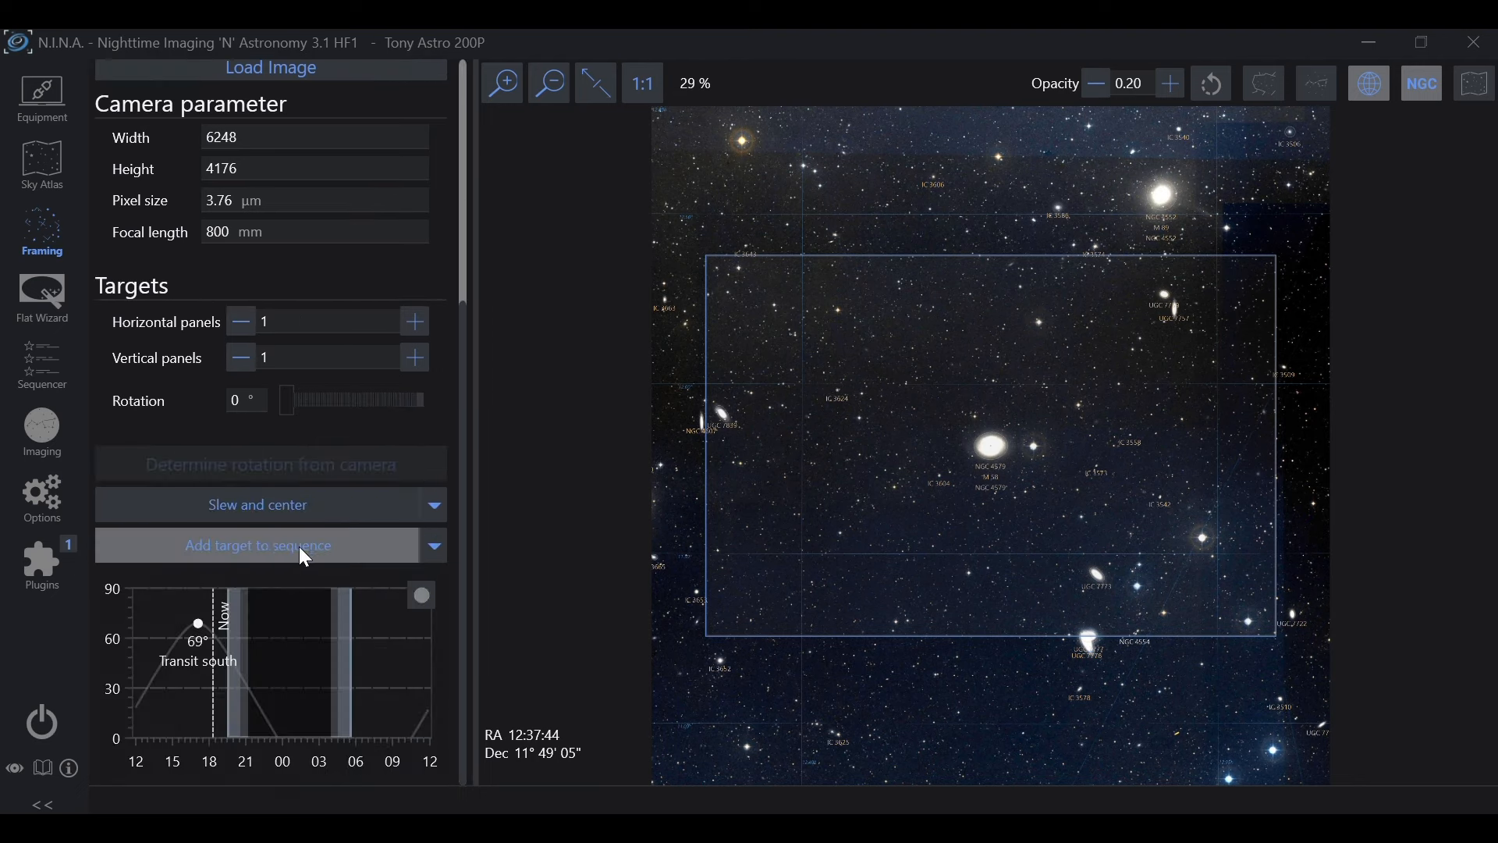
pyautogui.click(312, 547)
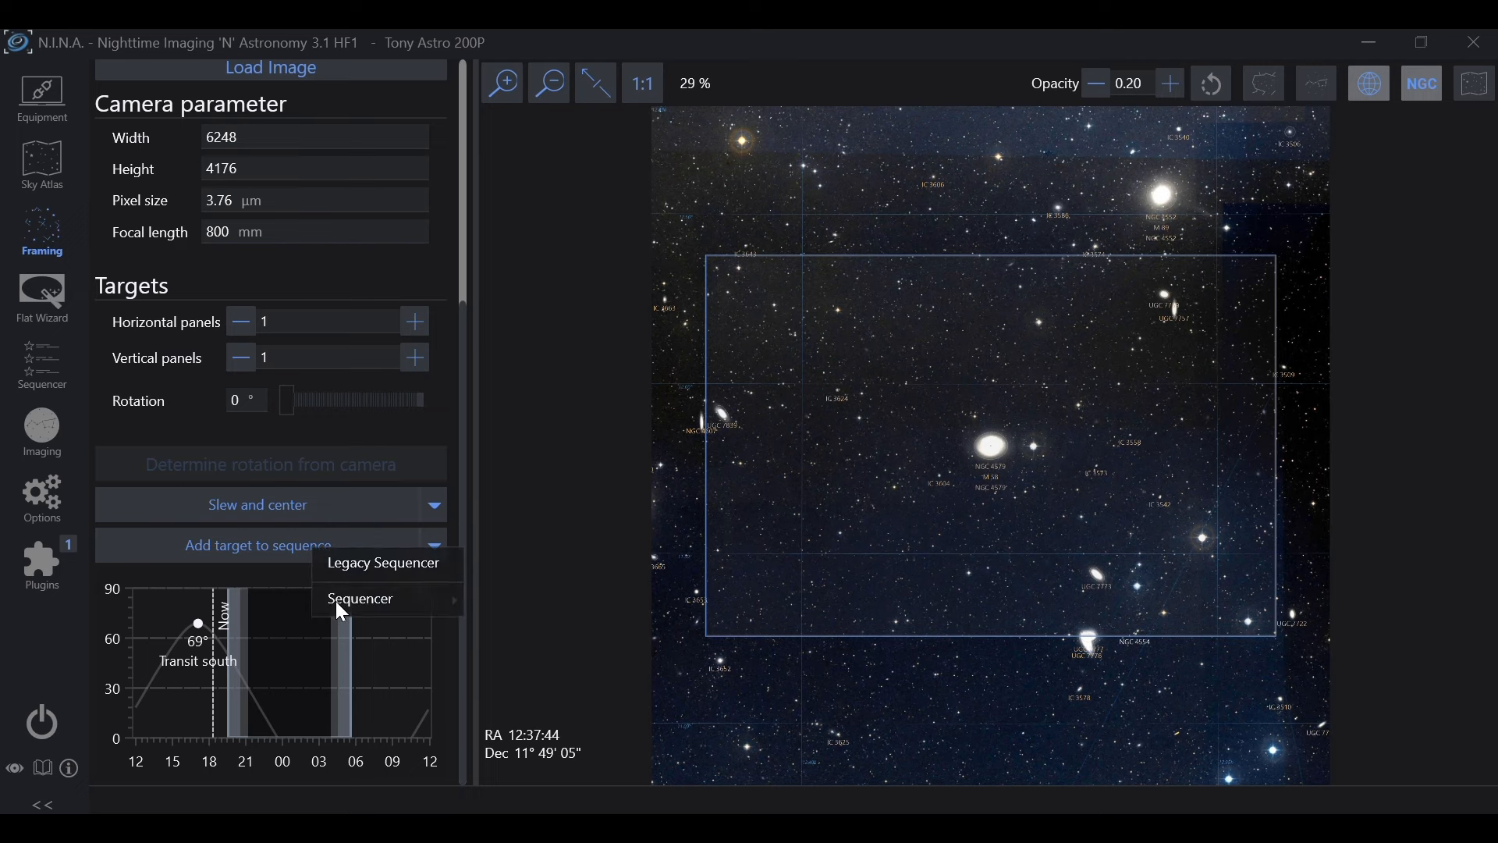
pyautogui.moveTo(336, 603)
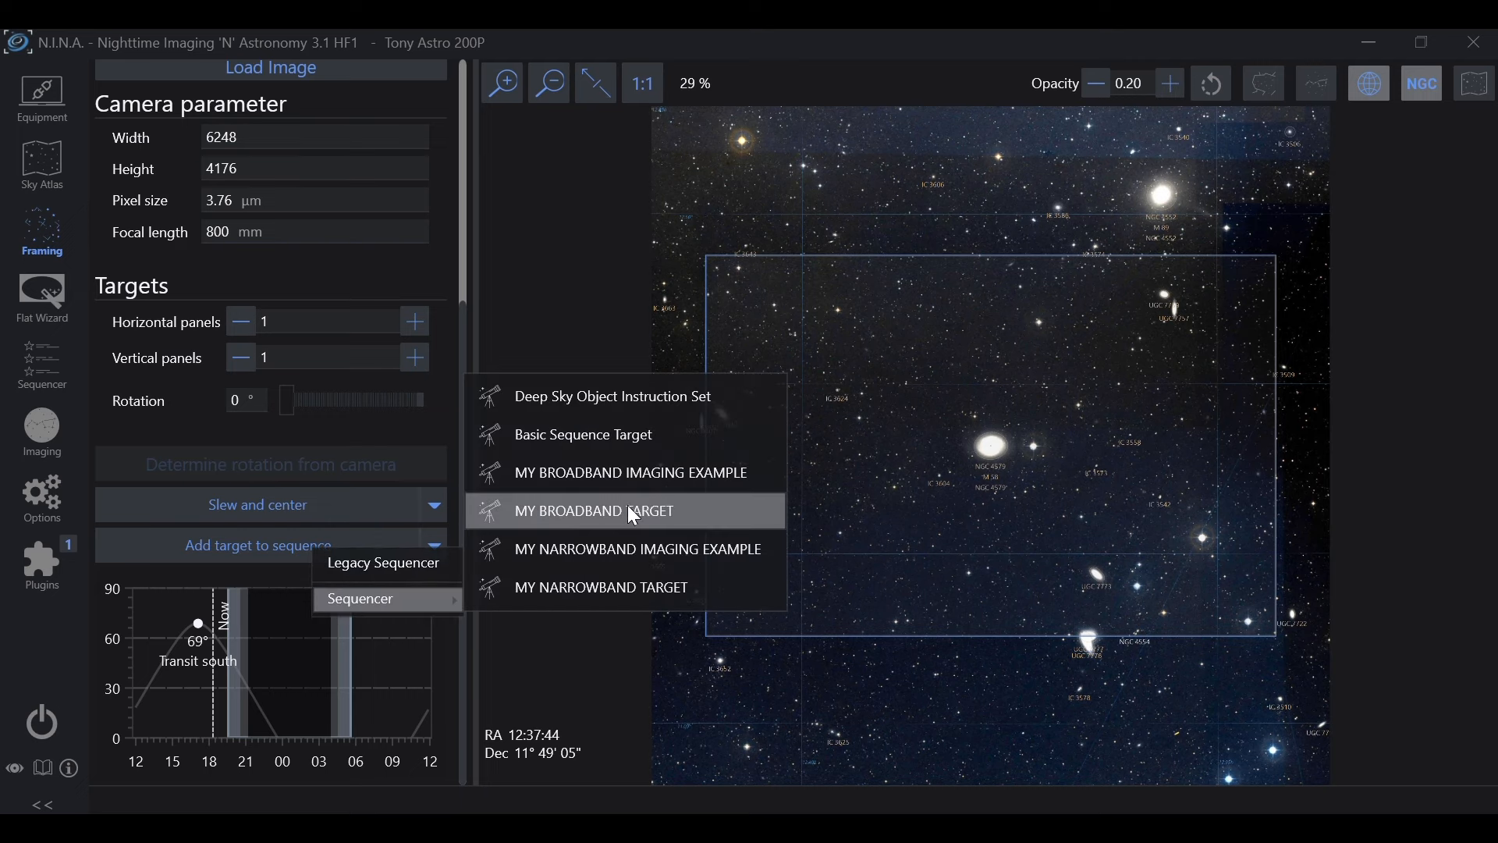
pyautogui.click(584, 510)
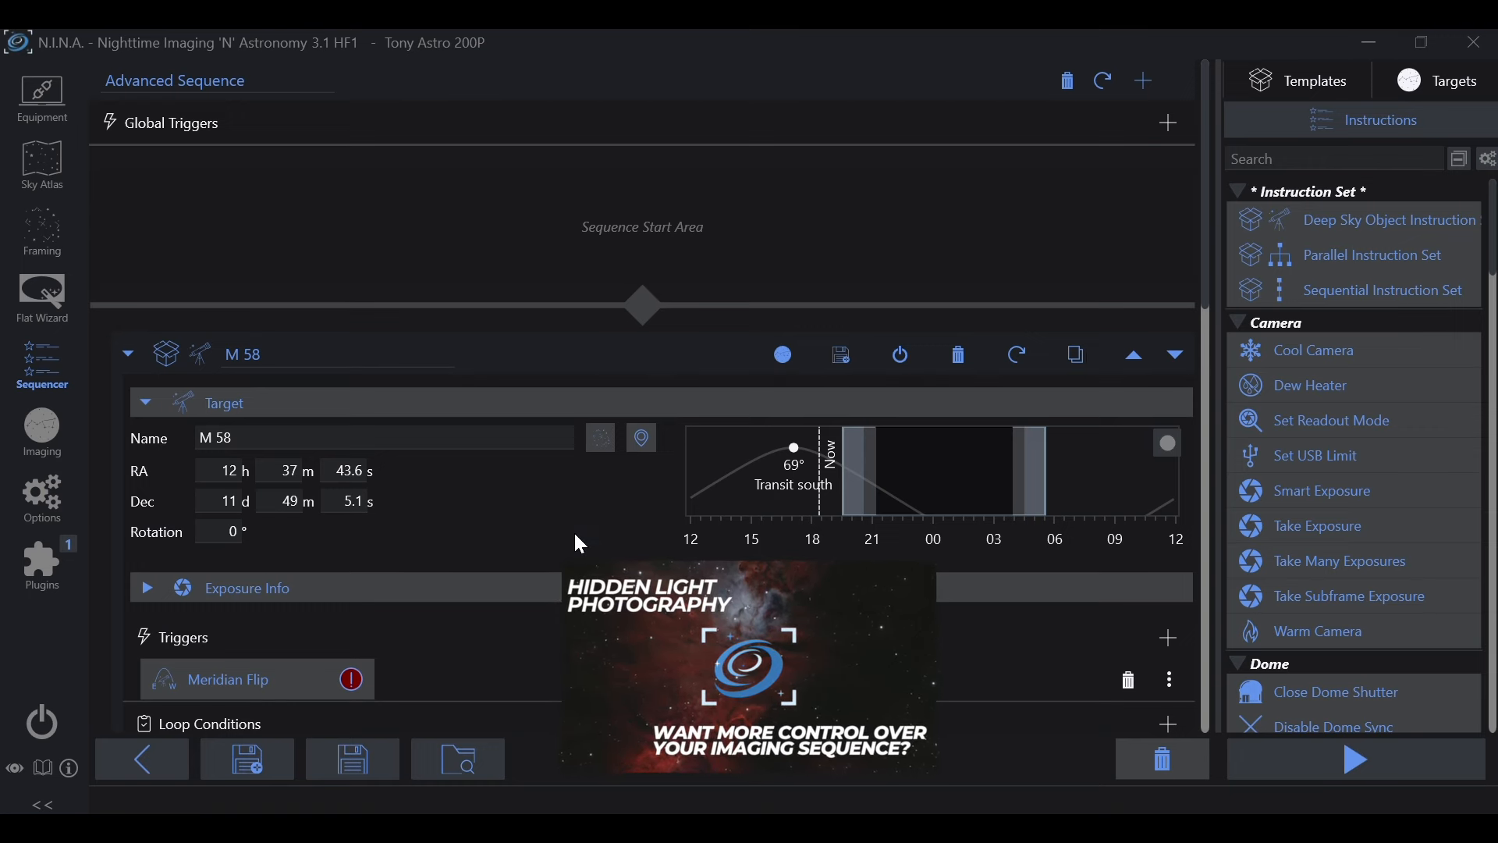
# Review the M 58 target's triggers, instructions and LRGB exposures, and collapse its block.
pyautogui.scroll(-5, 582, 538)
pyautogui.scroll(-8, 593, 546)
pyautogui.scroll(8, 601, 549)
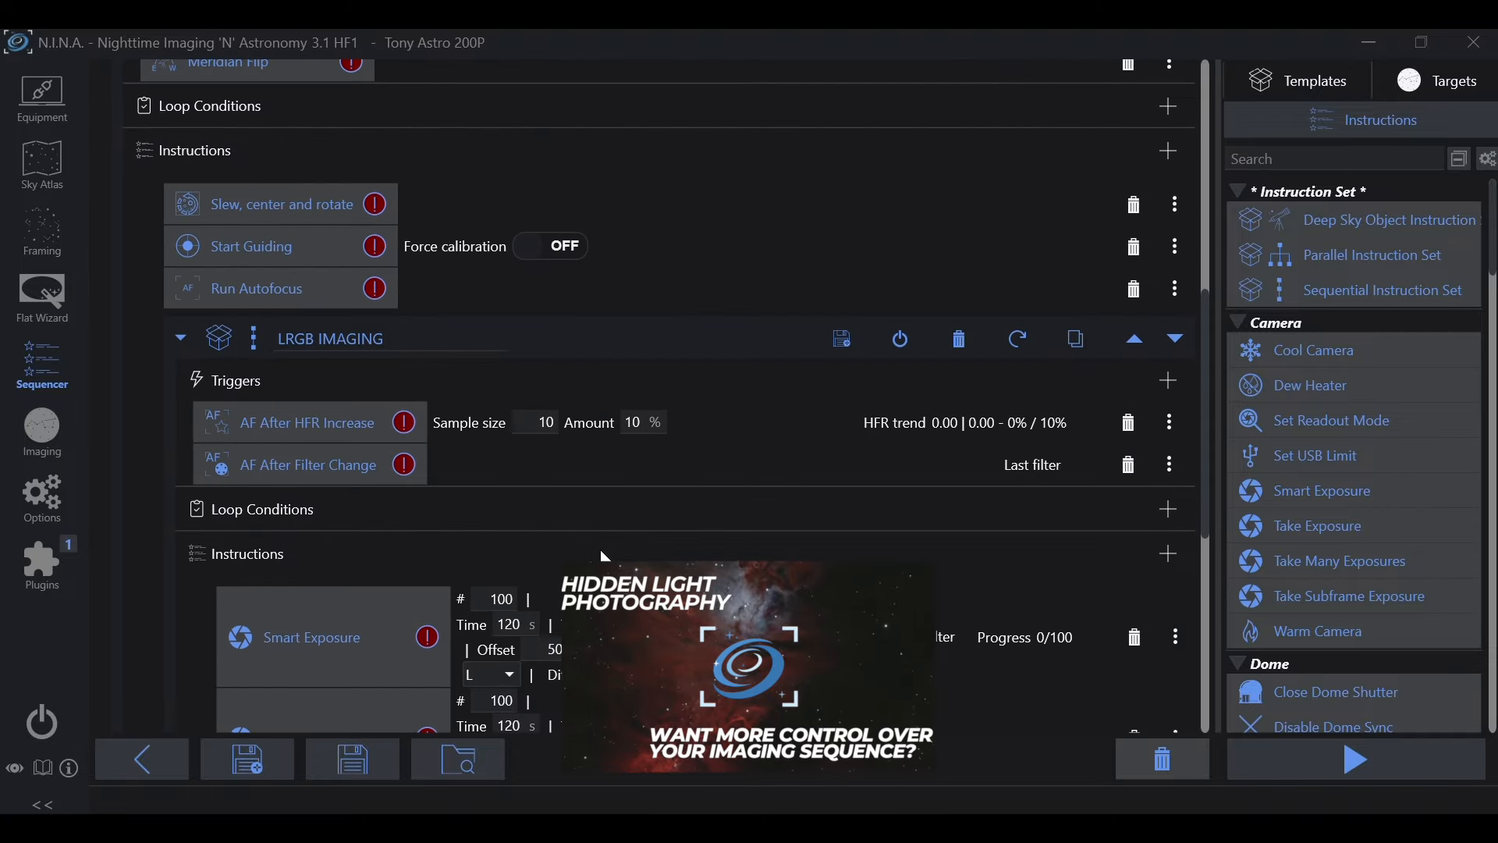
pyautogui.scroll(1, 601, 549)
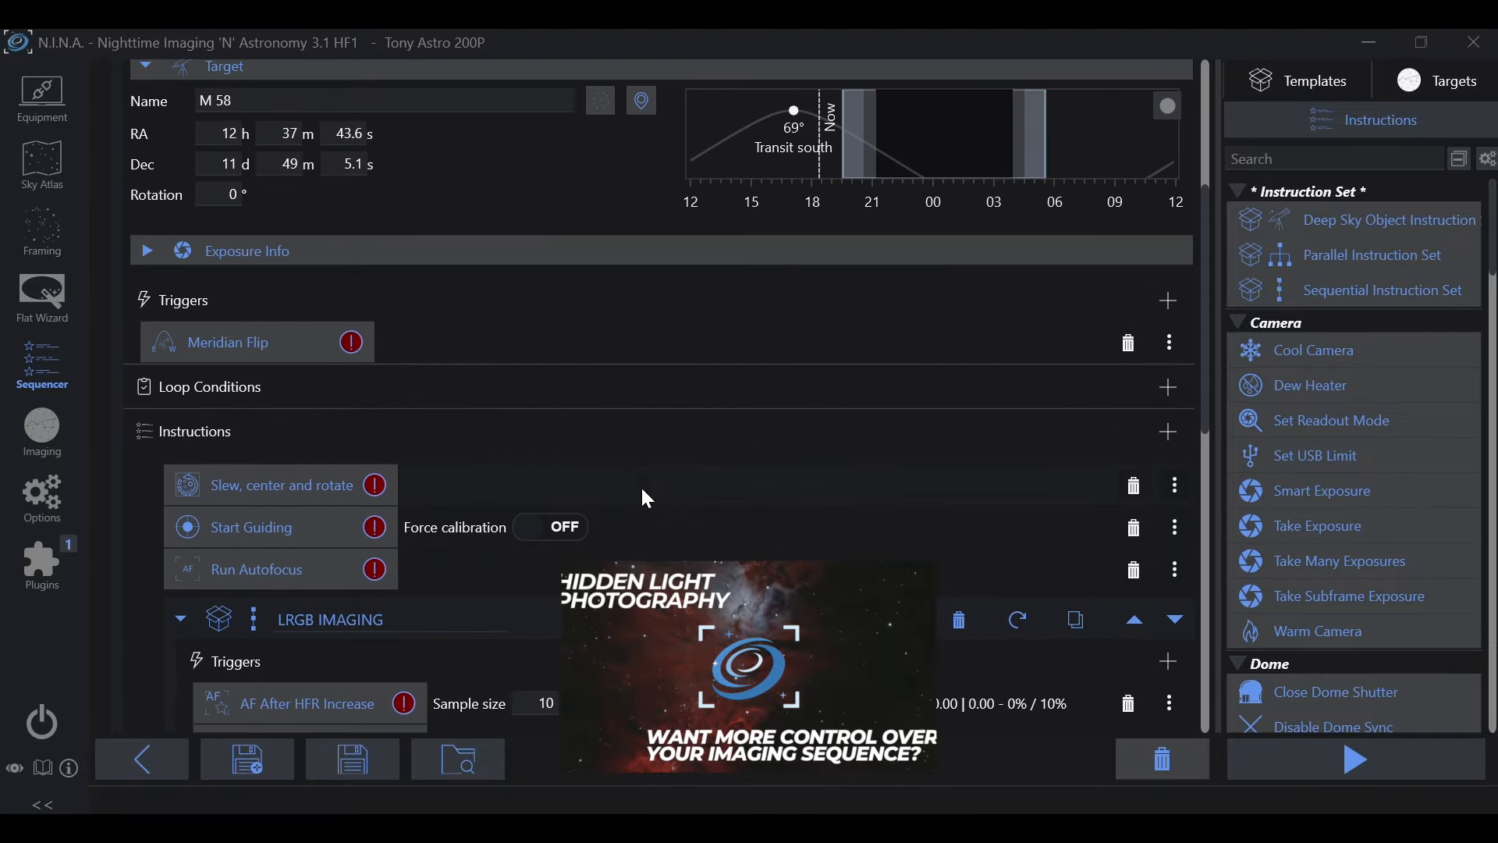
pyautogui.scroll(6, 644, 495)
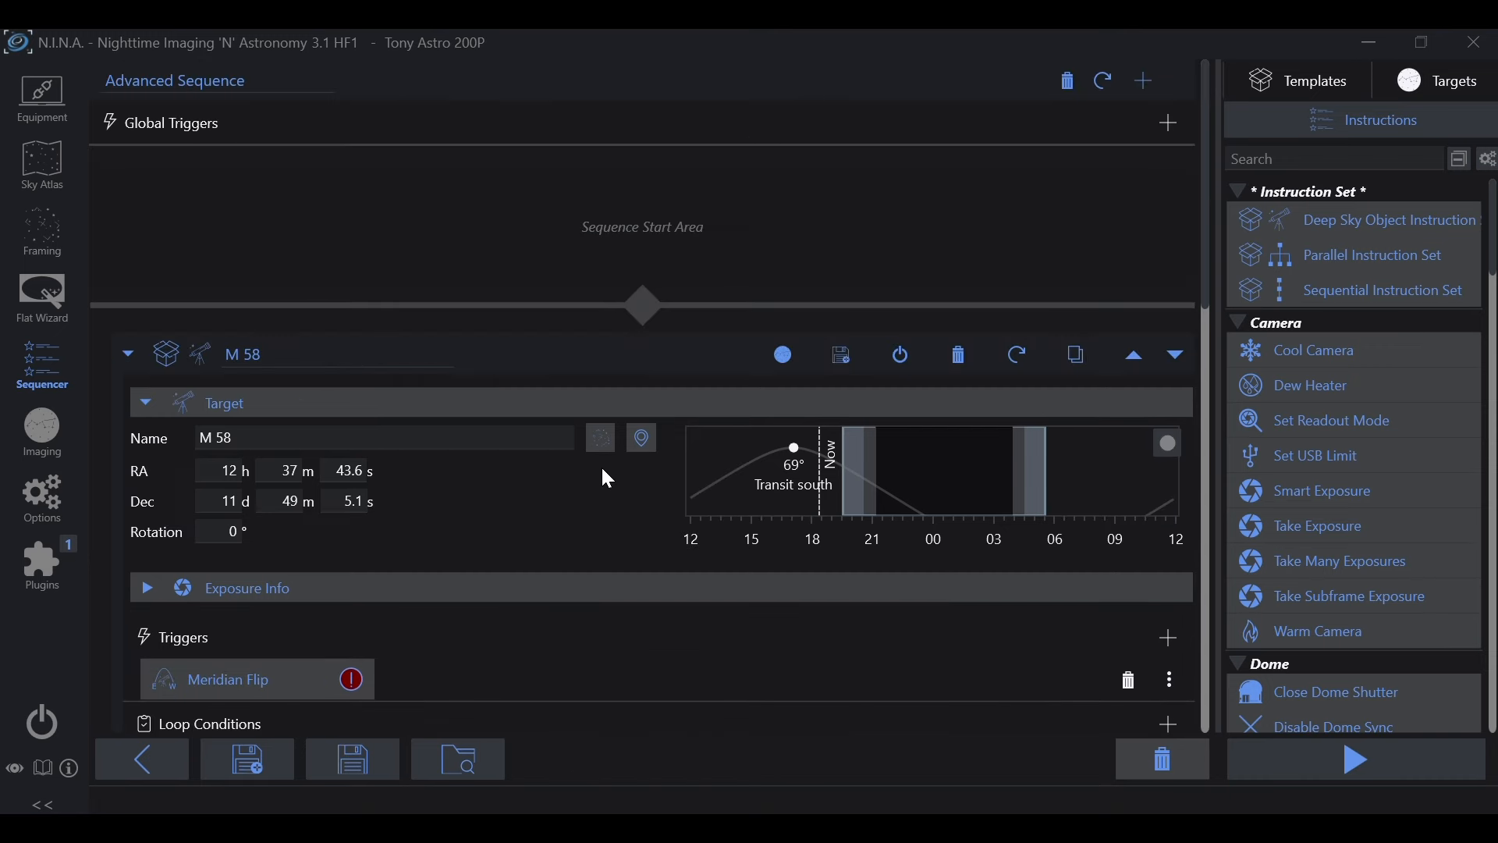
pyautogui.click(127, 353)
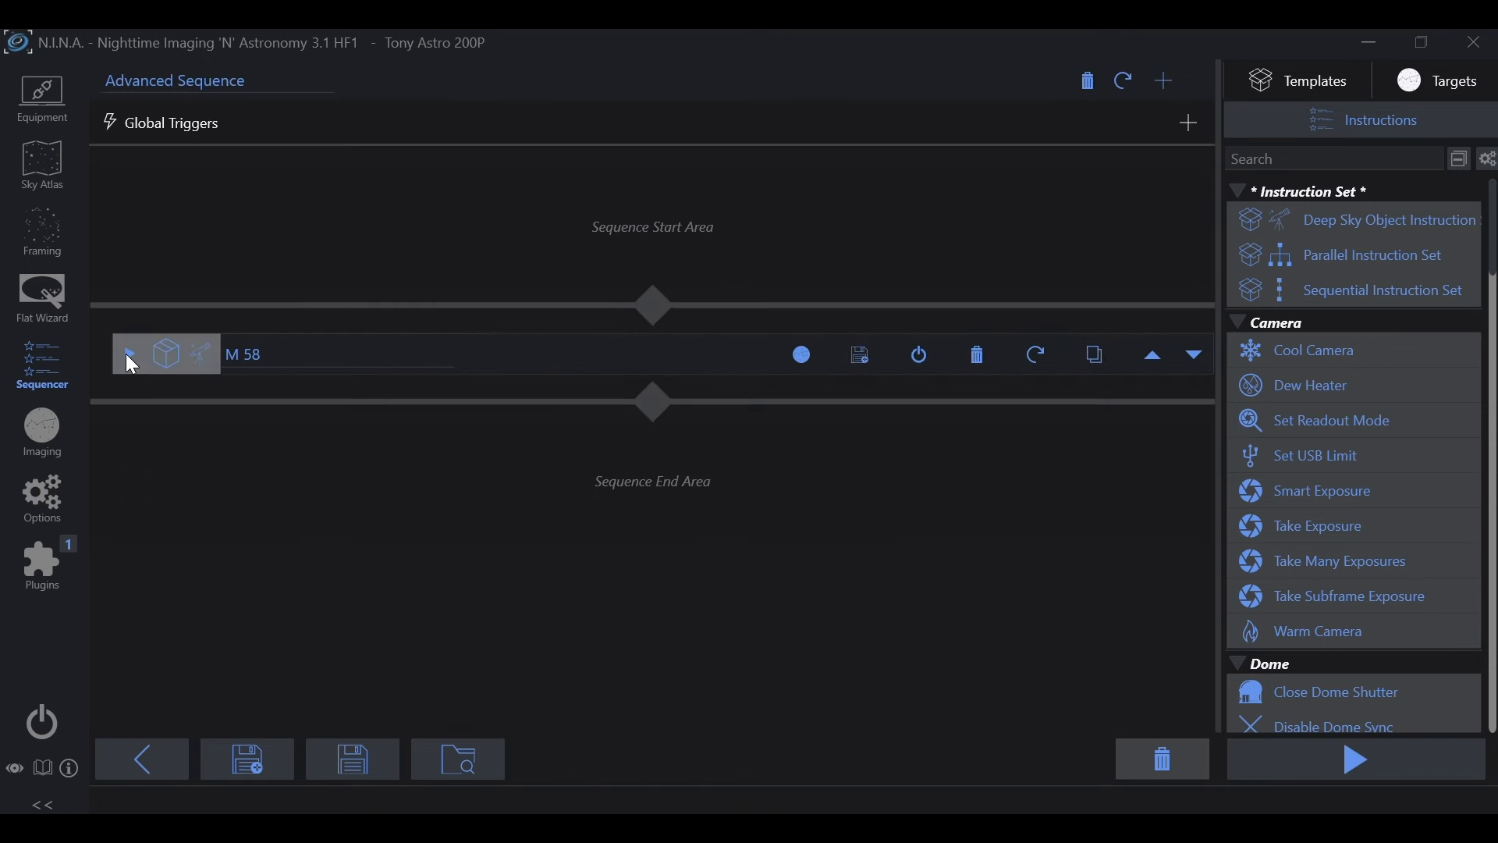
# Search the sky atlas for ngc7103.
pyautogui.click(59, 168)
pyautogui.doubleClick(142, 72)
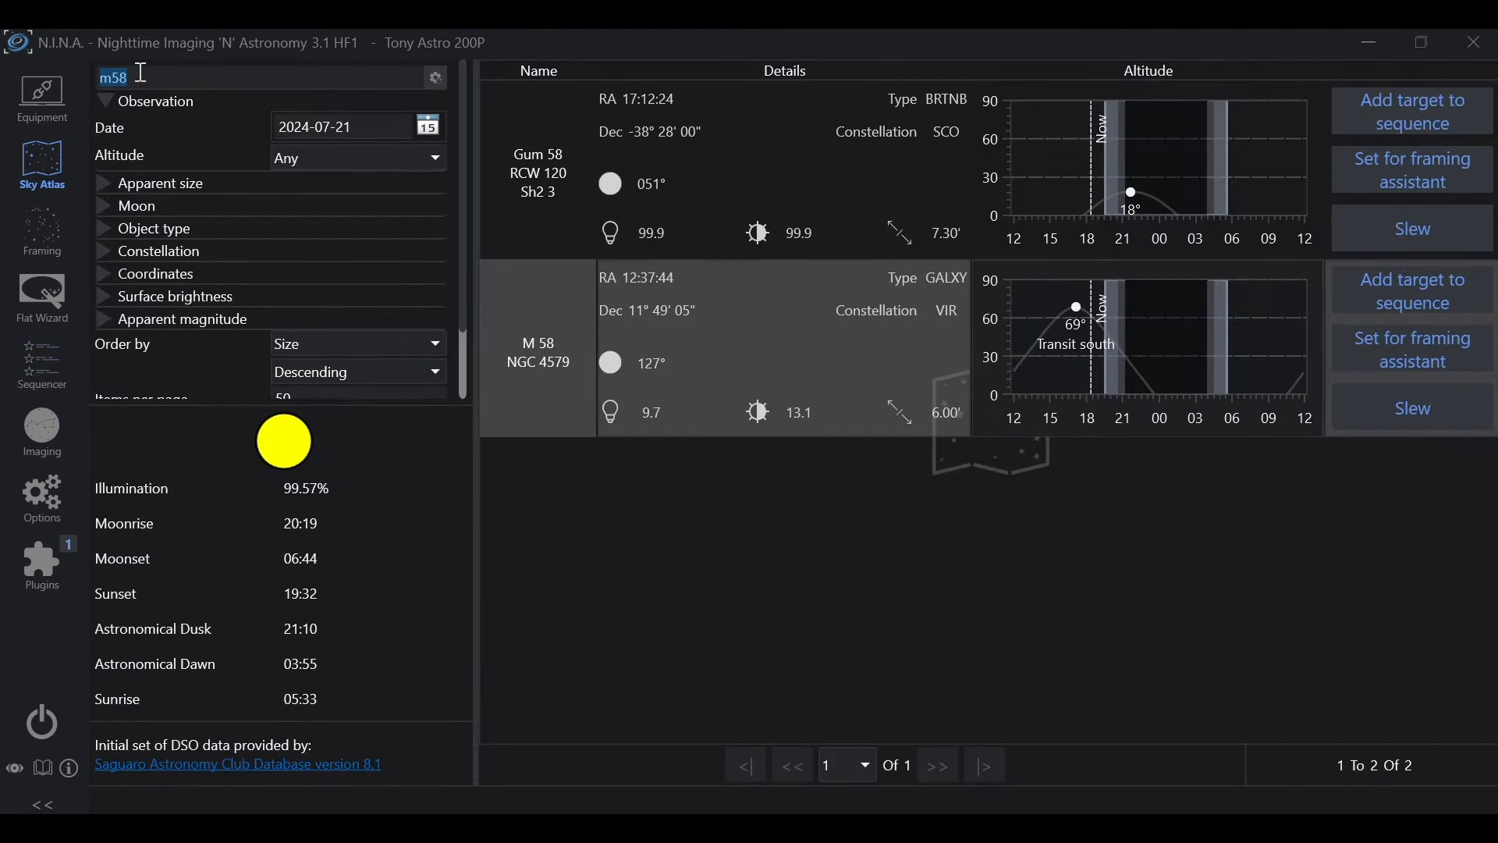
pyautogui.write('ngc7103')
pyautogui.press('Return')
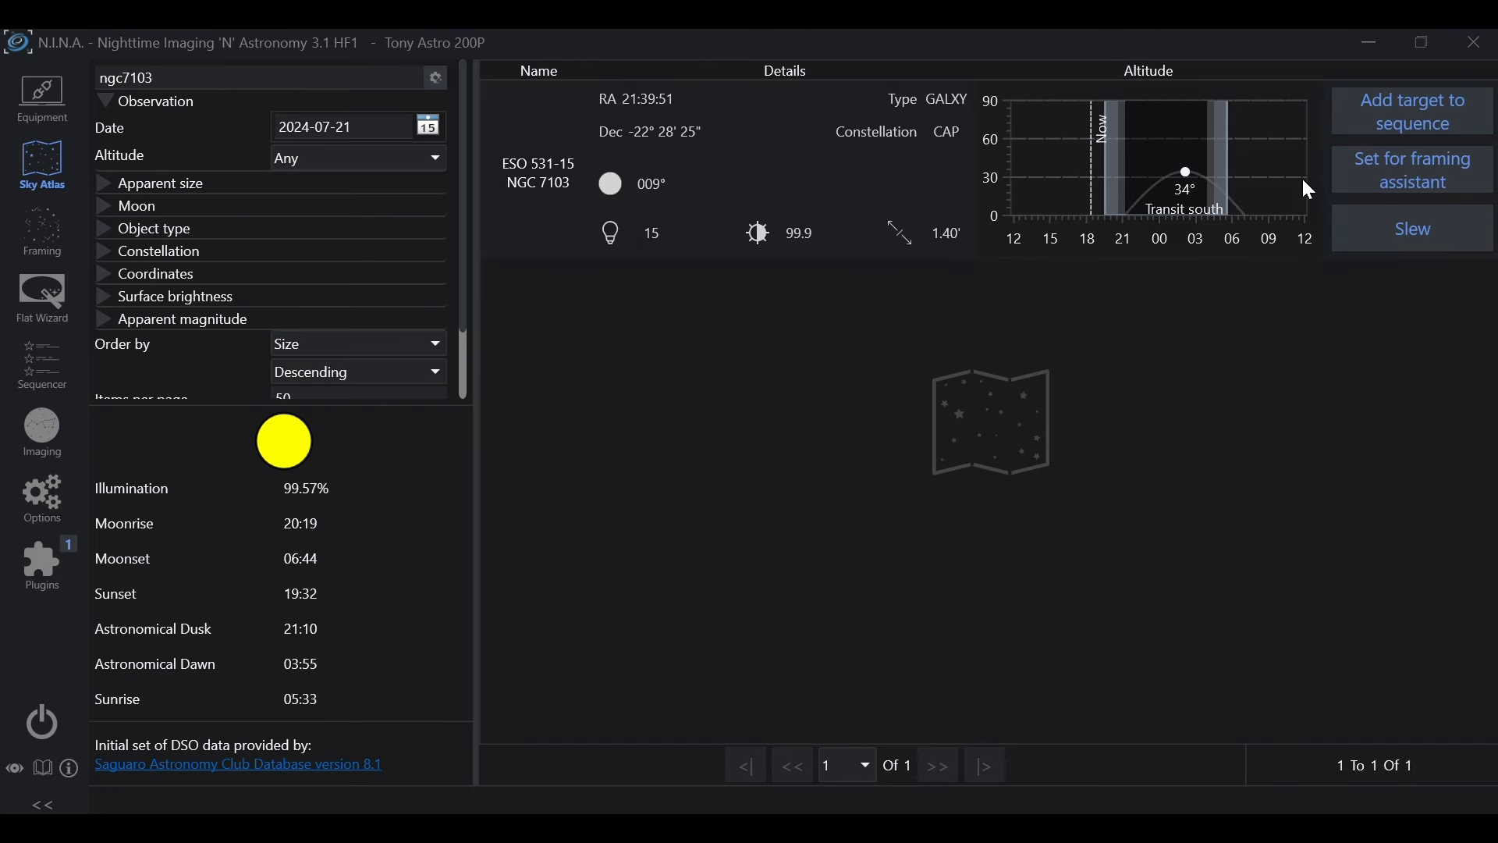
# Frame NGC 7103 in the framing assistant with a 45° rotation, centring the frame at about RA 21:40:40, Dec -22° 47' 44".
pyautogui.click(1391, 181)
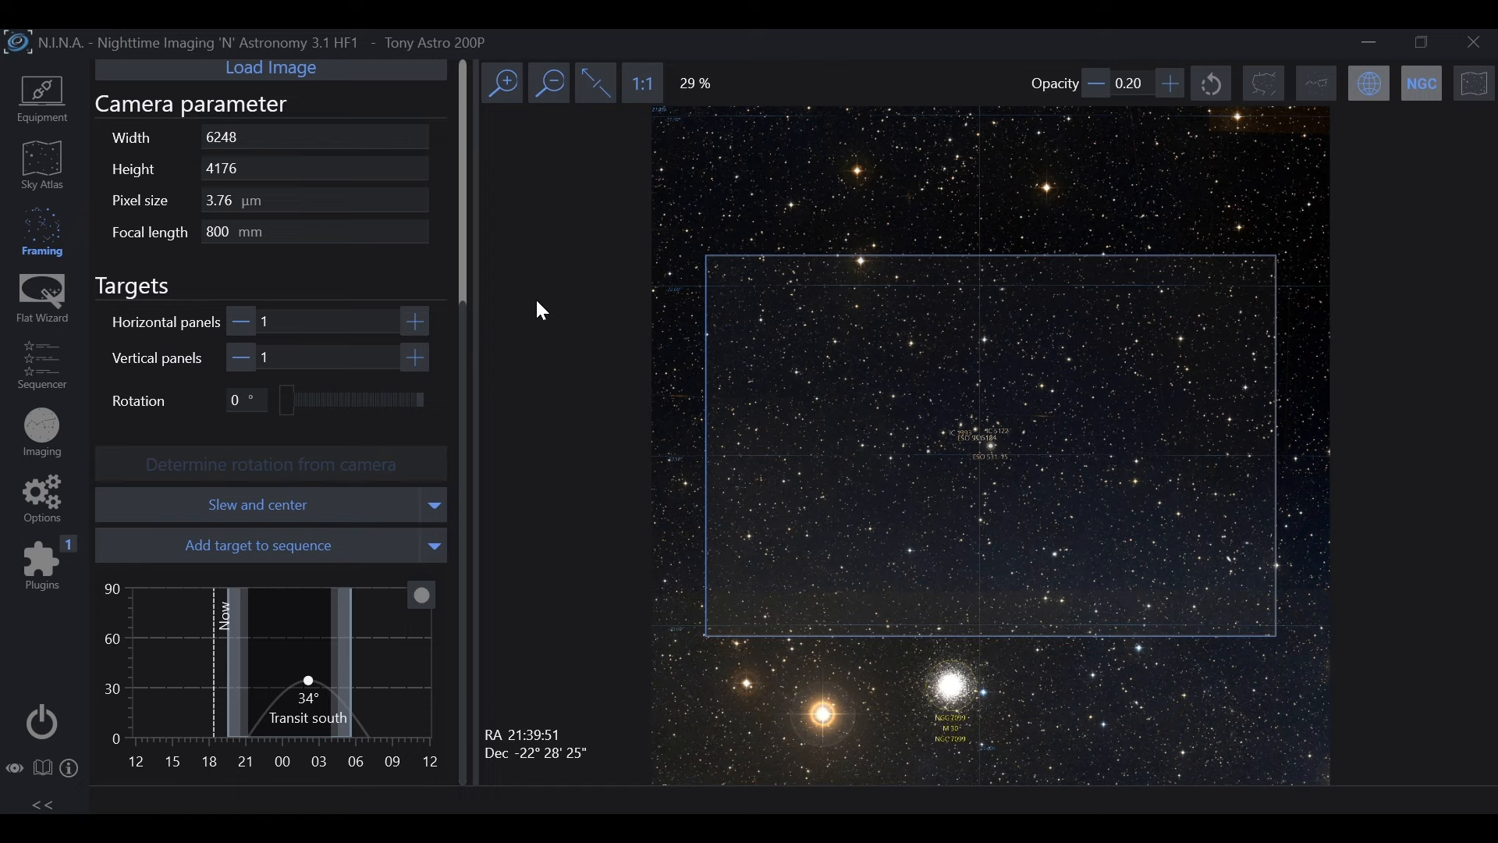
pyautogui.moveTo(291, 405); pyautogui.dragTo(305, 412)
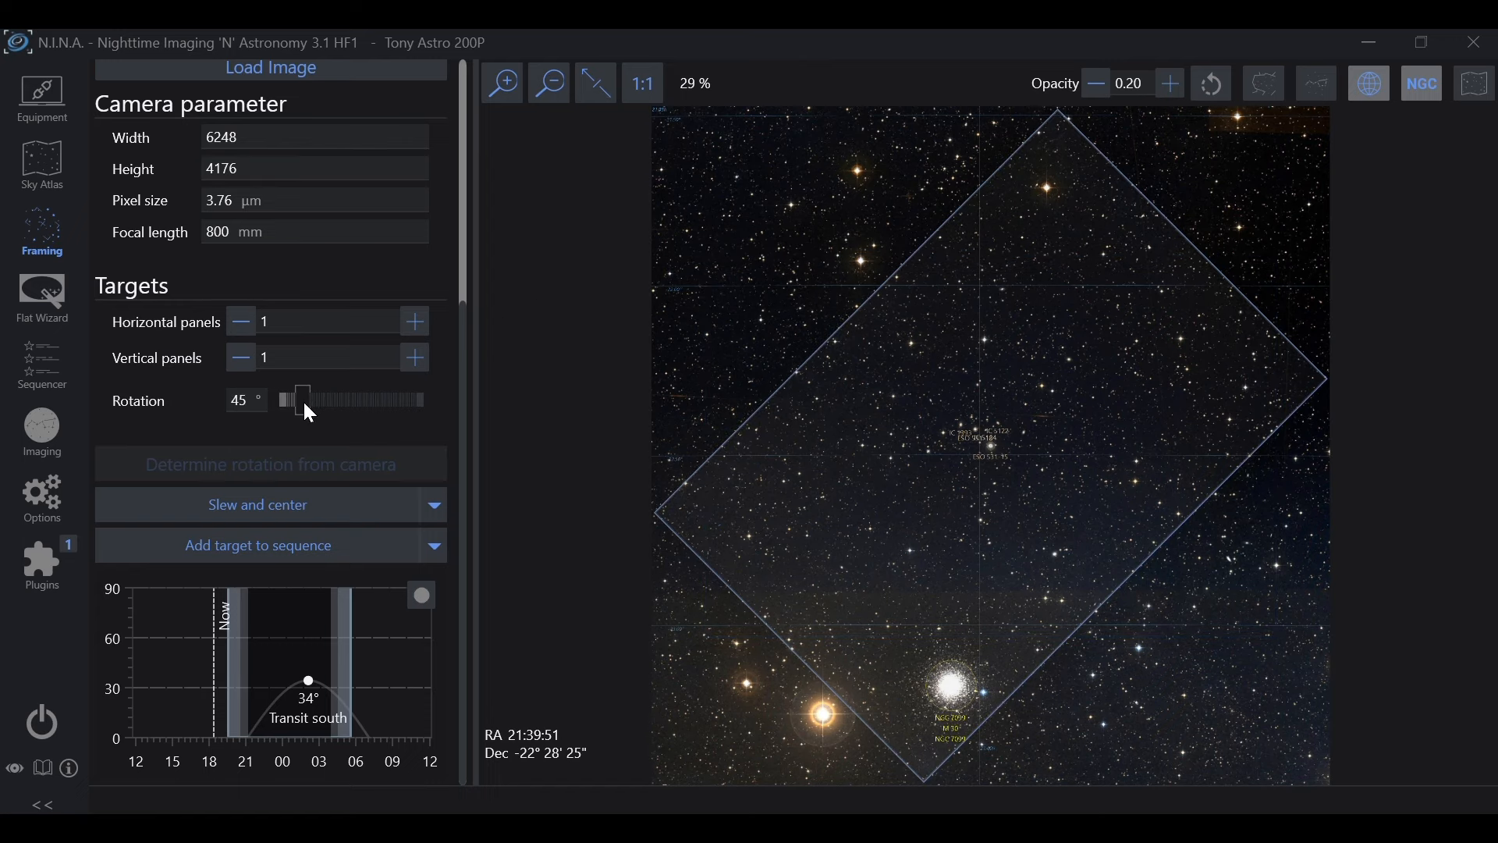
pyautogui.moveTo(979, 558); pyautogui.dragTo(910, 663)
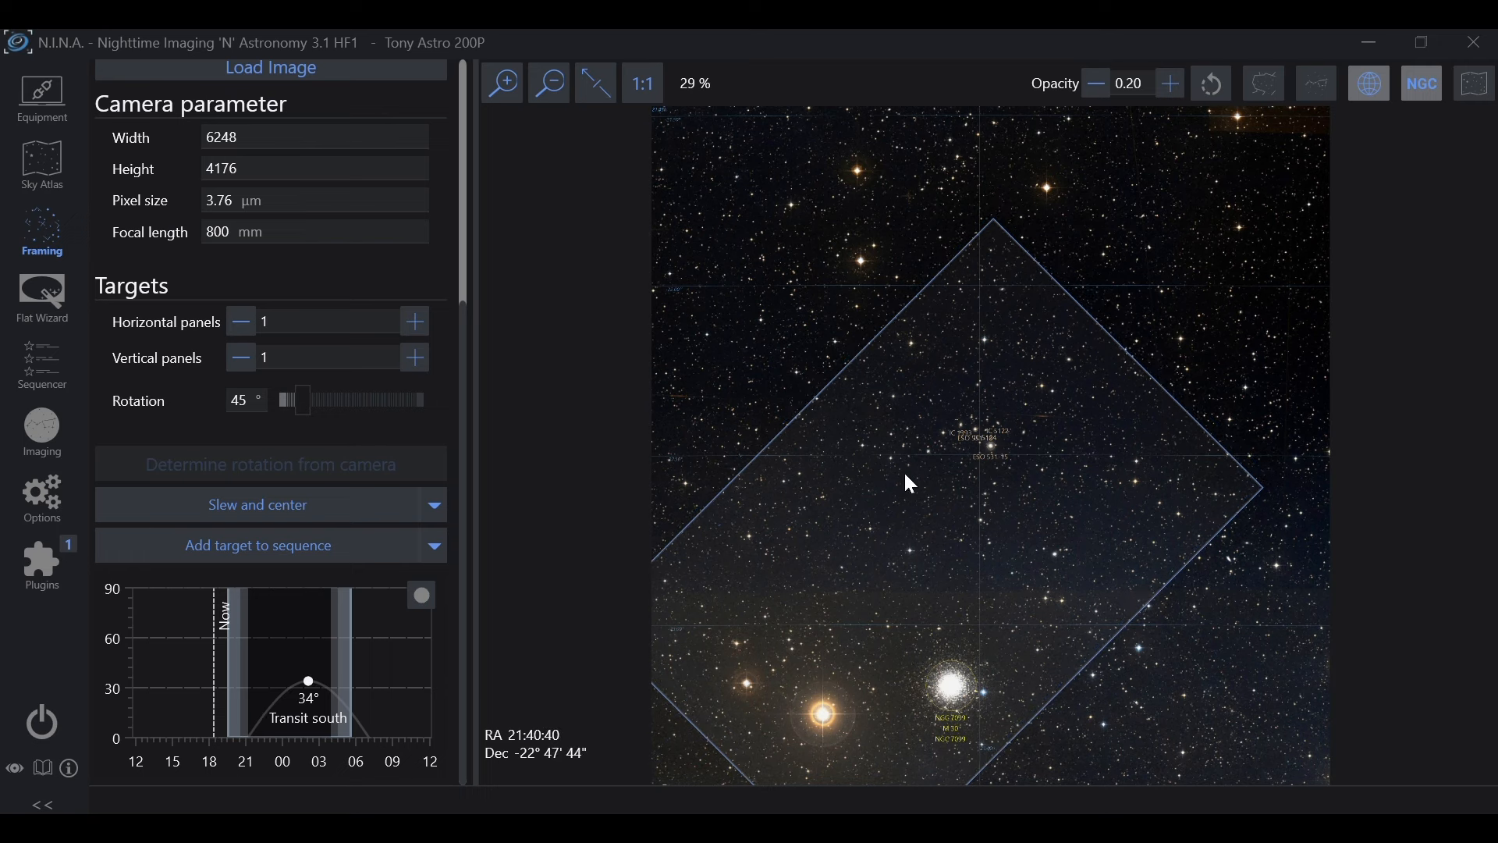
# Add the framed NGC 7103 to the advanced sequencer using the MY BROADBAND TARGET template.
pyautogui.click(331, 551)
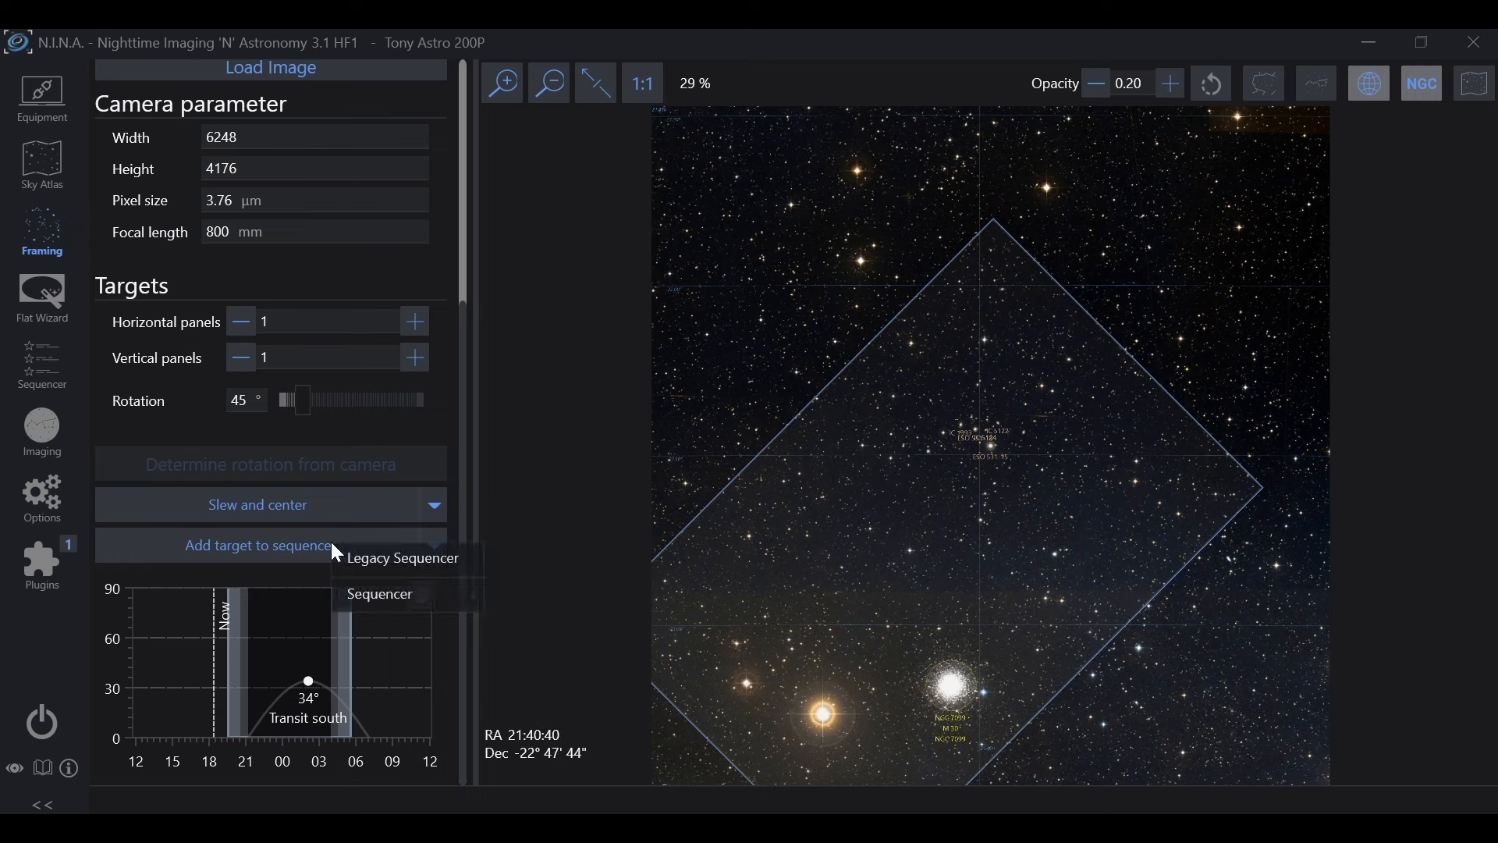
pyautogui.moveTo(376, 597)
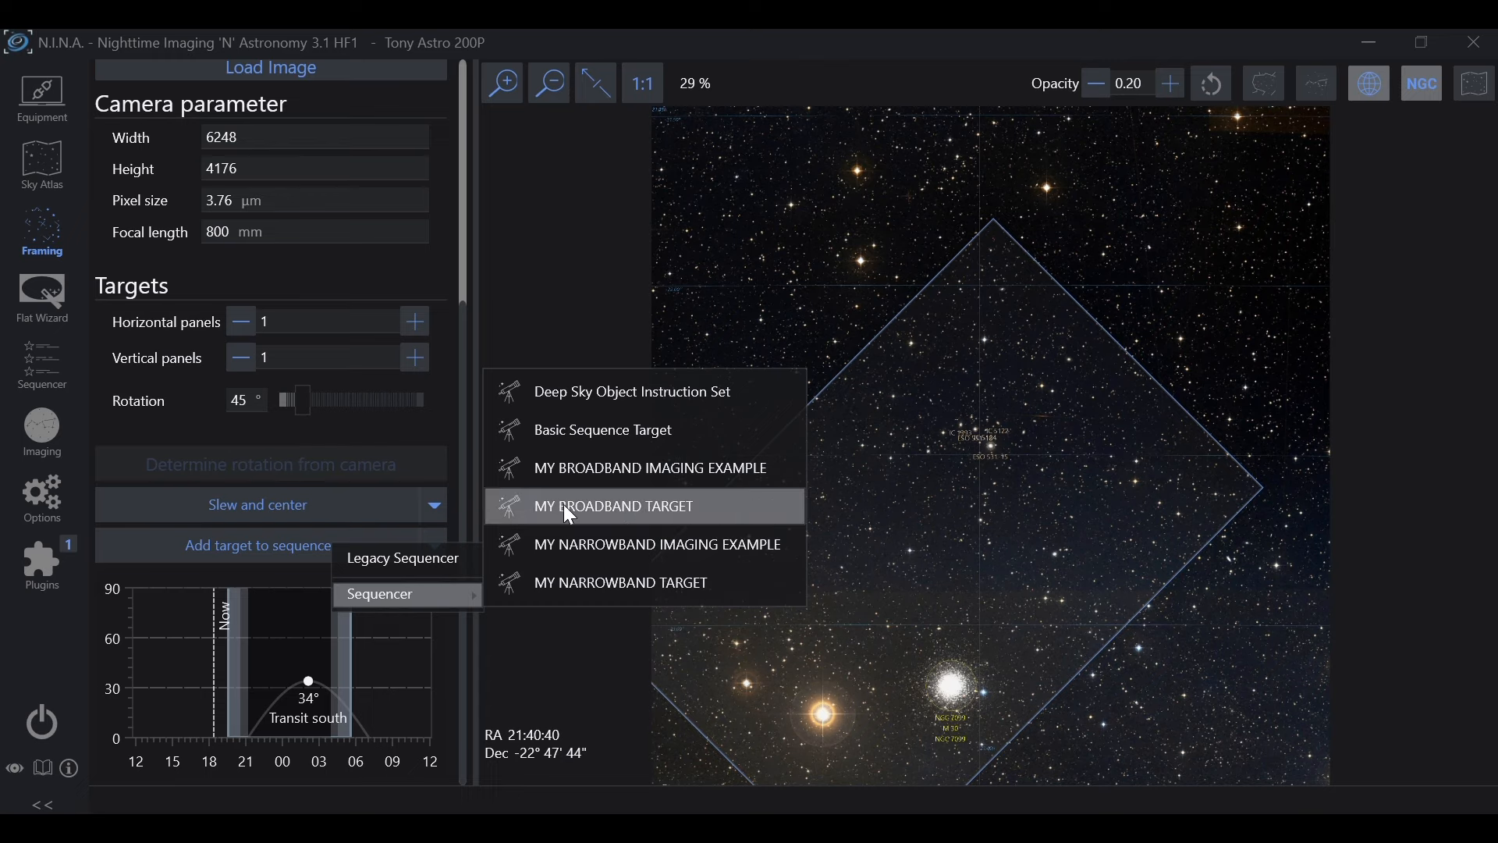
pyautogui.click(662, 505)
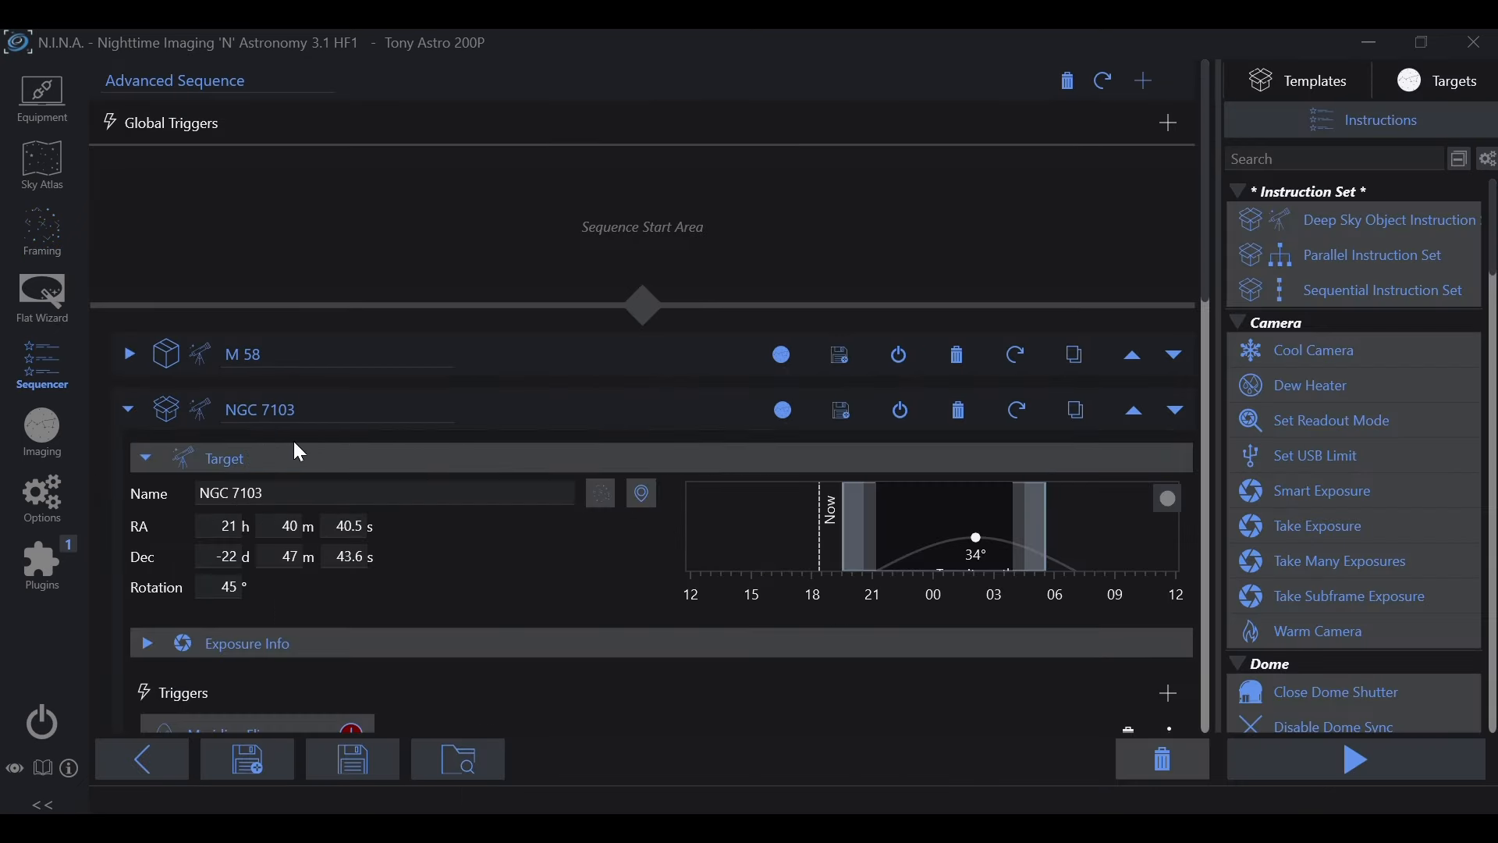
# Review the NGC 7103 target's coordinates, rotation and smart exposures, and collapse its block.
pyautogui.scroll(-1, 537, 483)
pyautogui.scroll(-8, 531, 474)
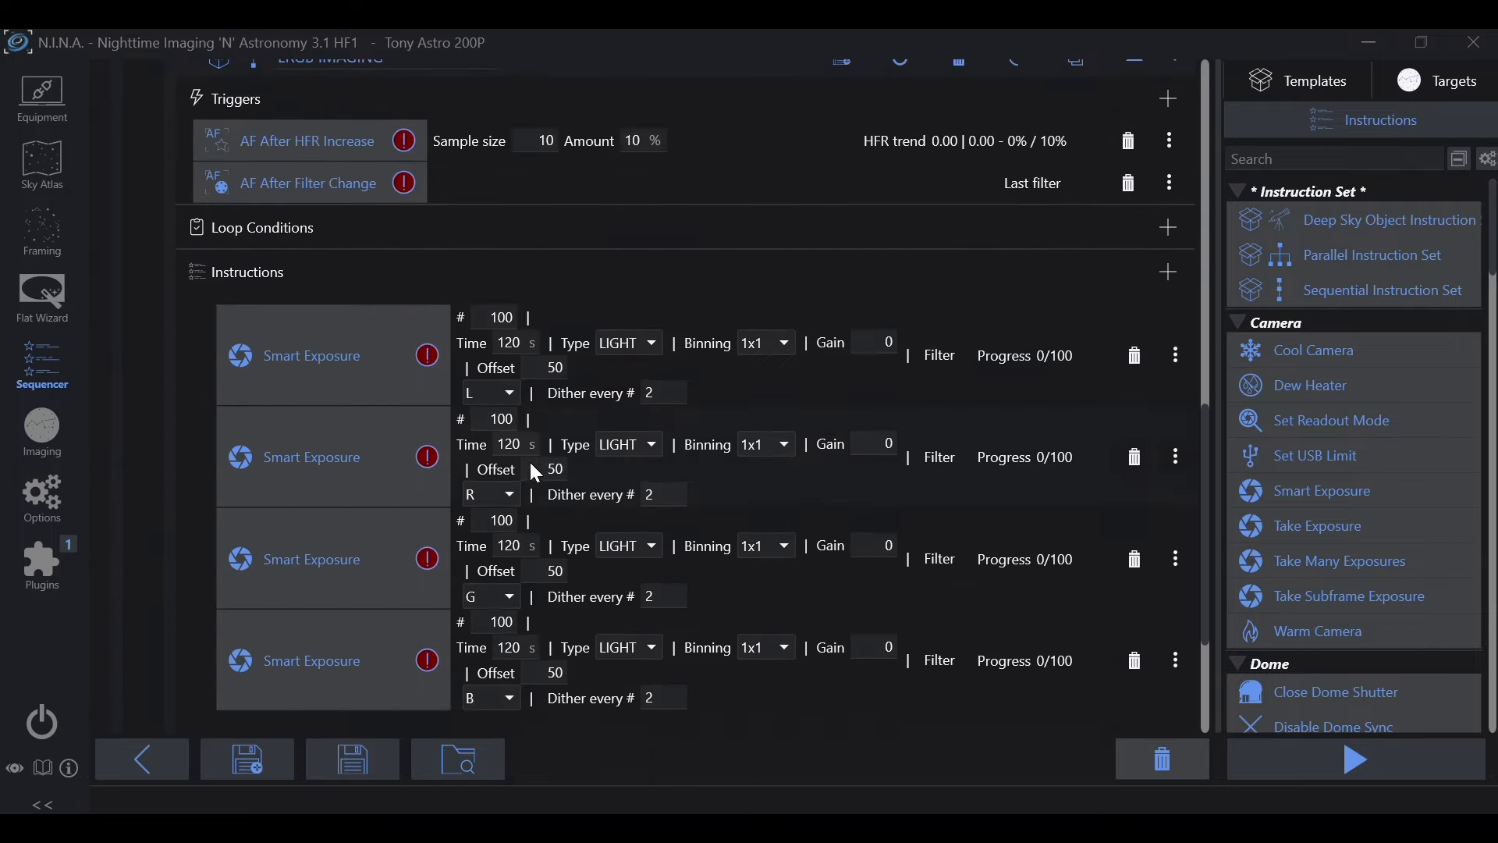
pyautogui.scroll(9, 538, 476)
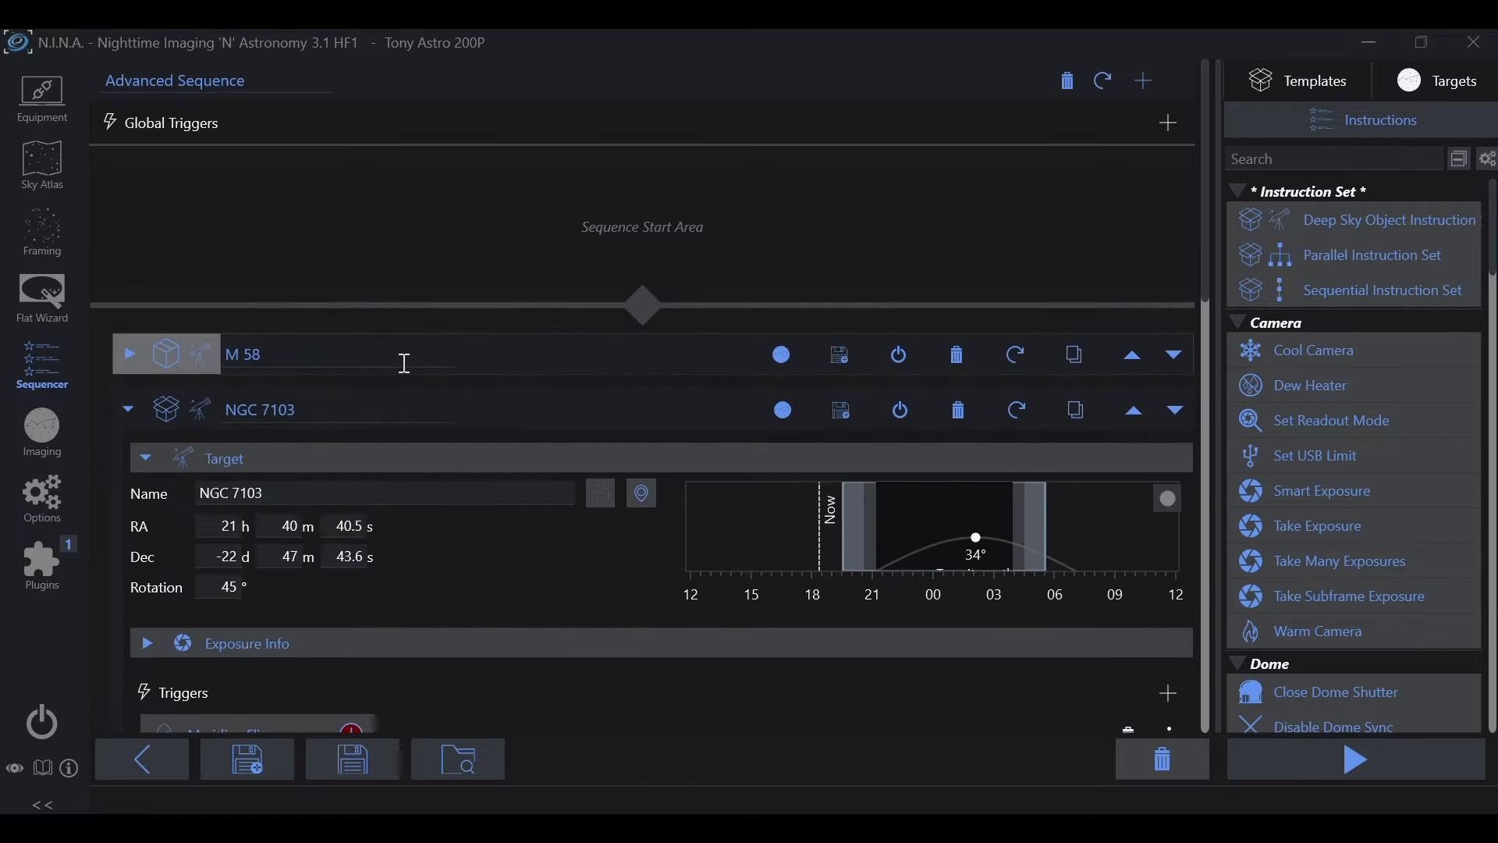
pyautogui.click(129, 409)
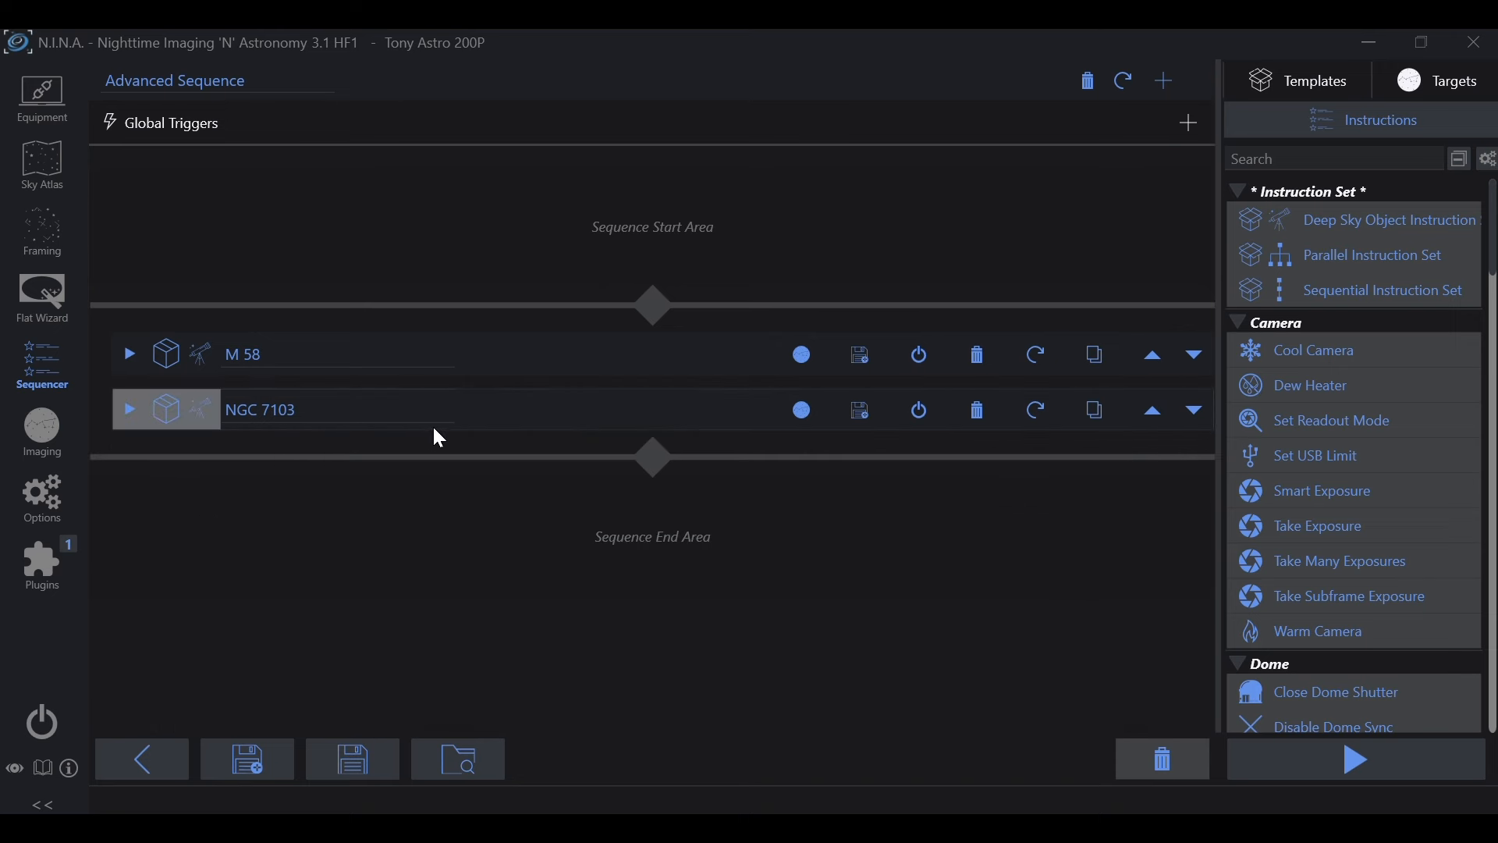
# Place the MY STARTUP template in the sequence start area and MY END in the end area, collapsing both.
pyautogui.click(1313, 84)
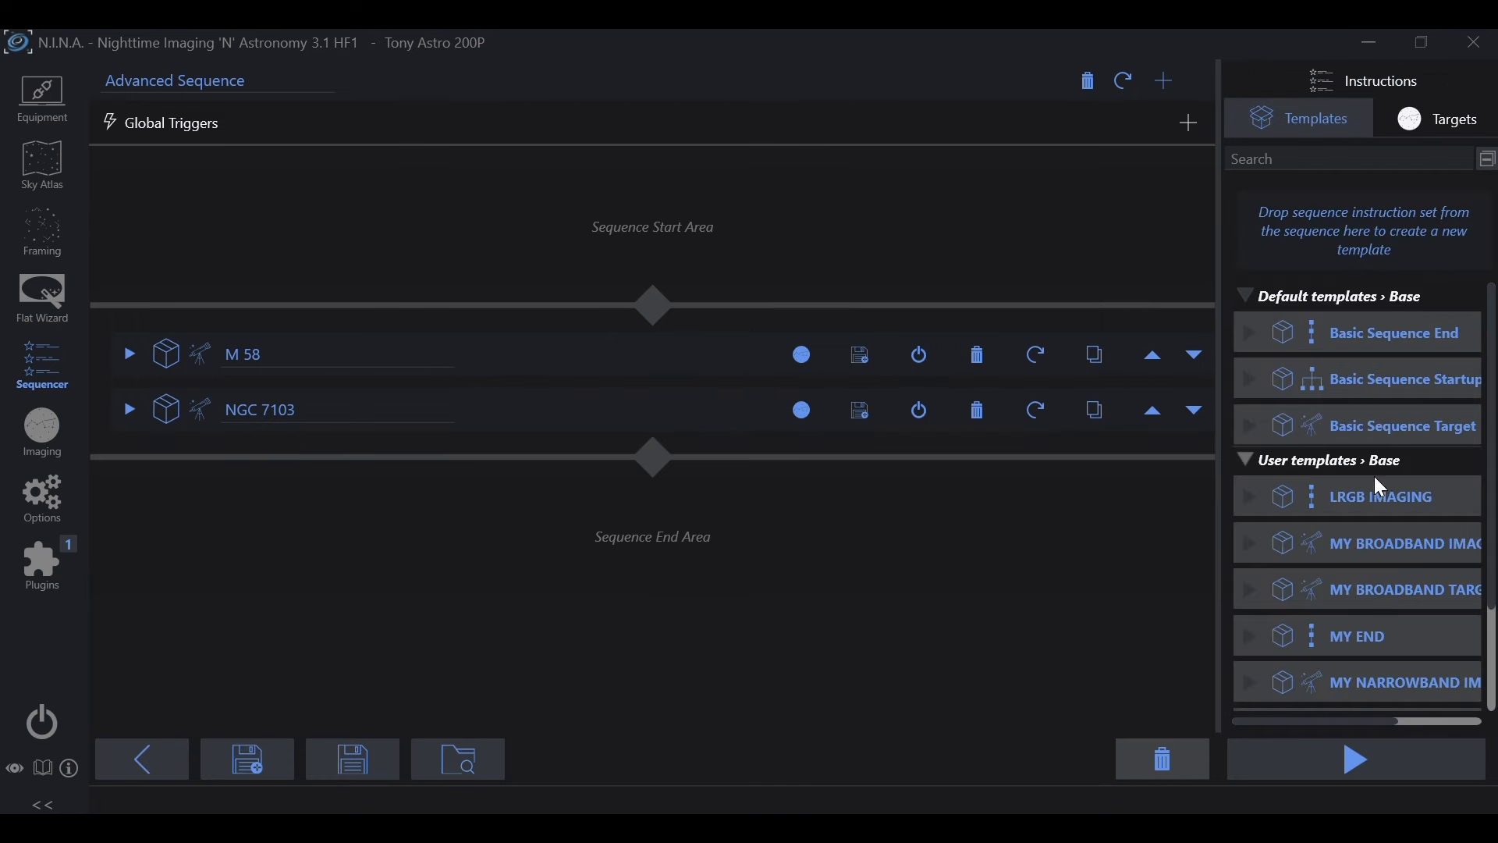
pyautogui.scroll(-2, 1374, 499)
pyautogui.moveTo(1344, 646); pyautogui.dragTo(822, 191)
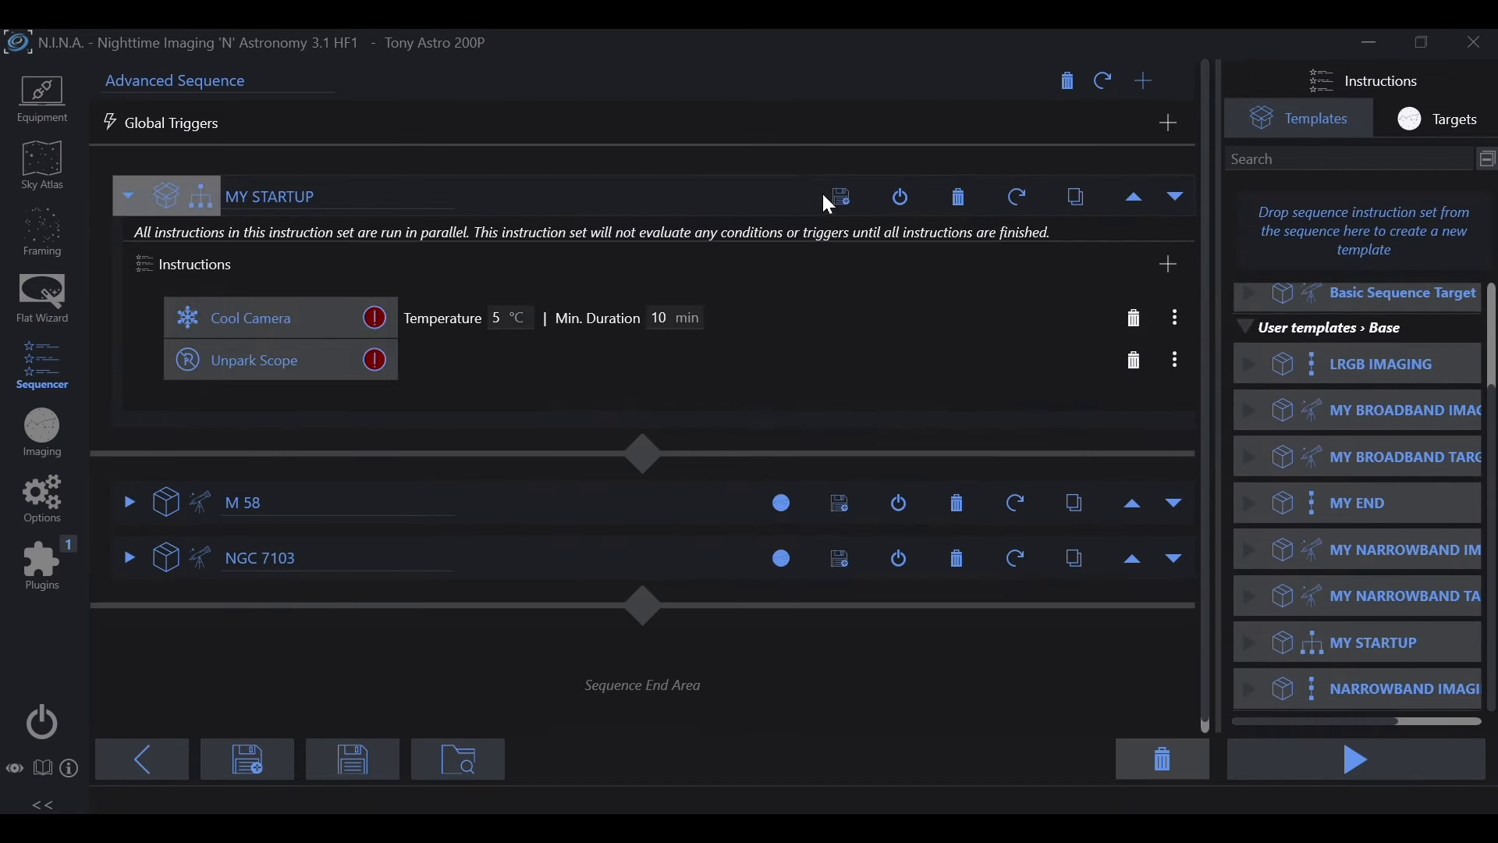
pyautogui.click(133, 194)
pyautogui.moveTo(1337, 509); pyautogui.dragTo(640, 518)
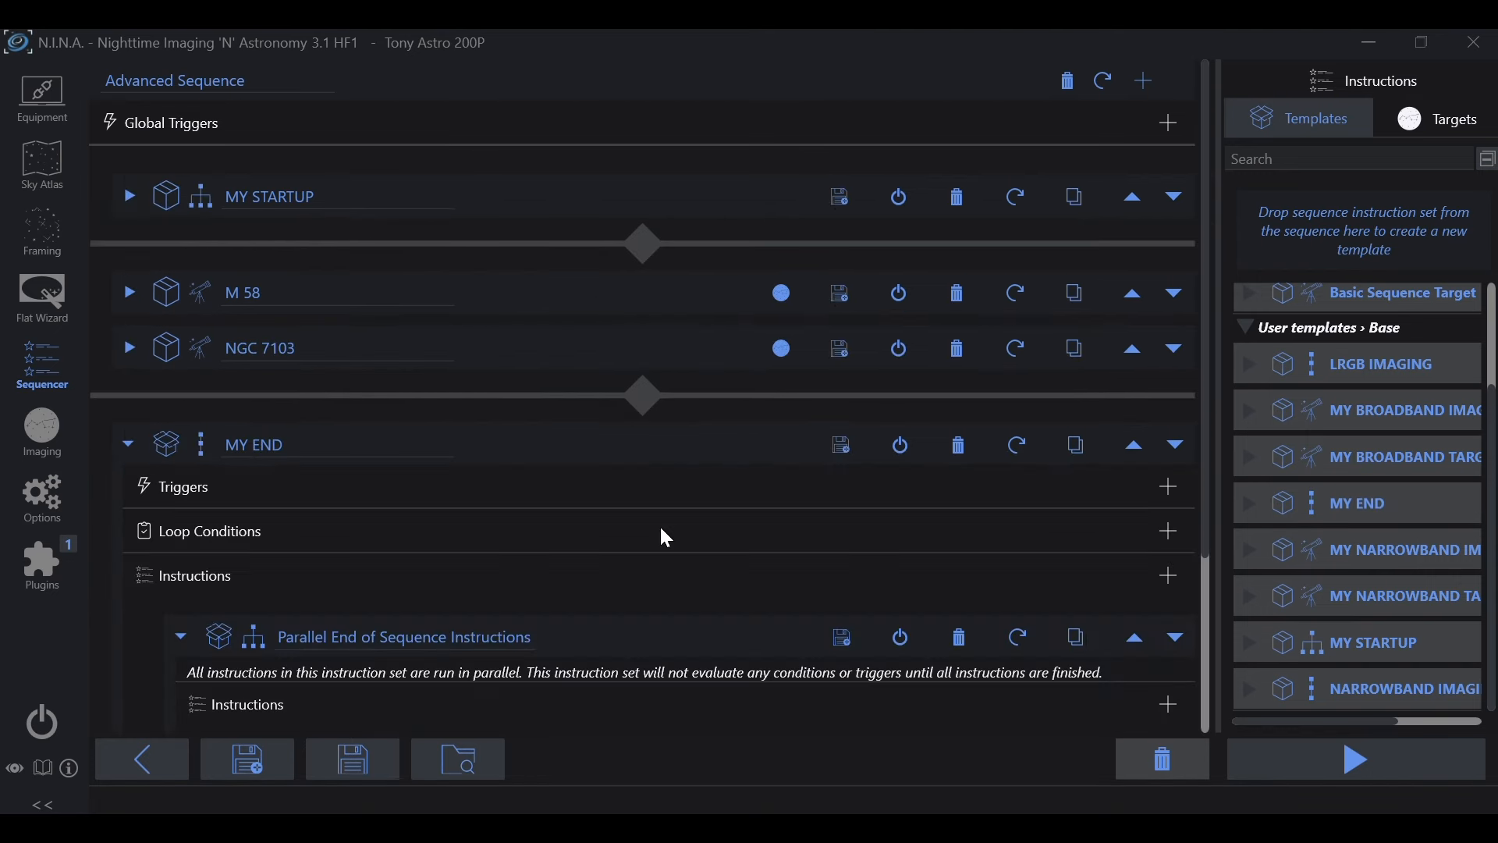
pyautogui.click(130, 445)
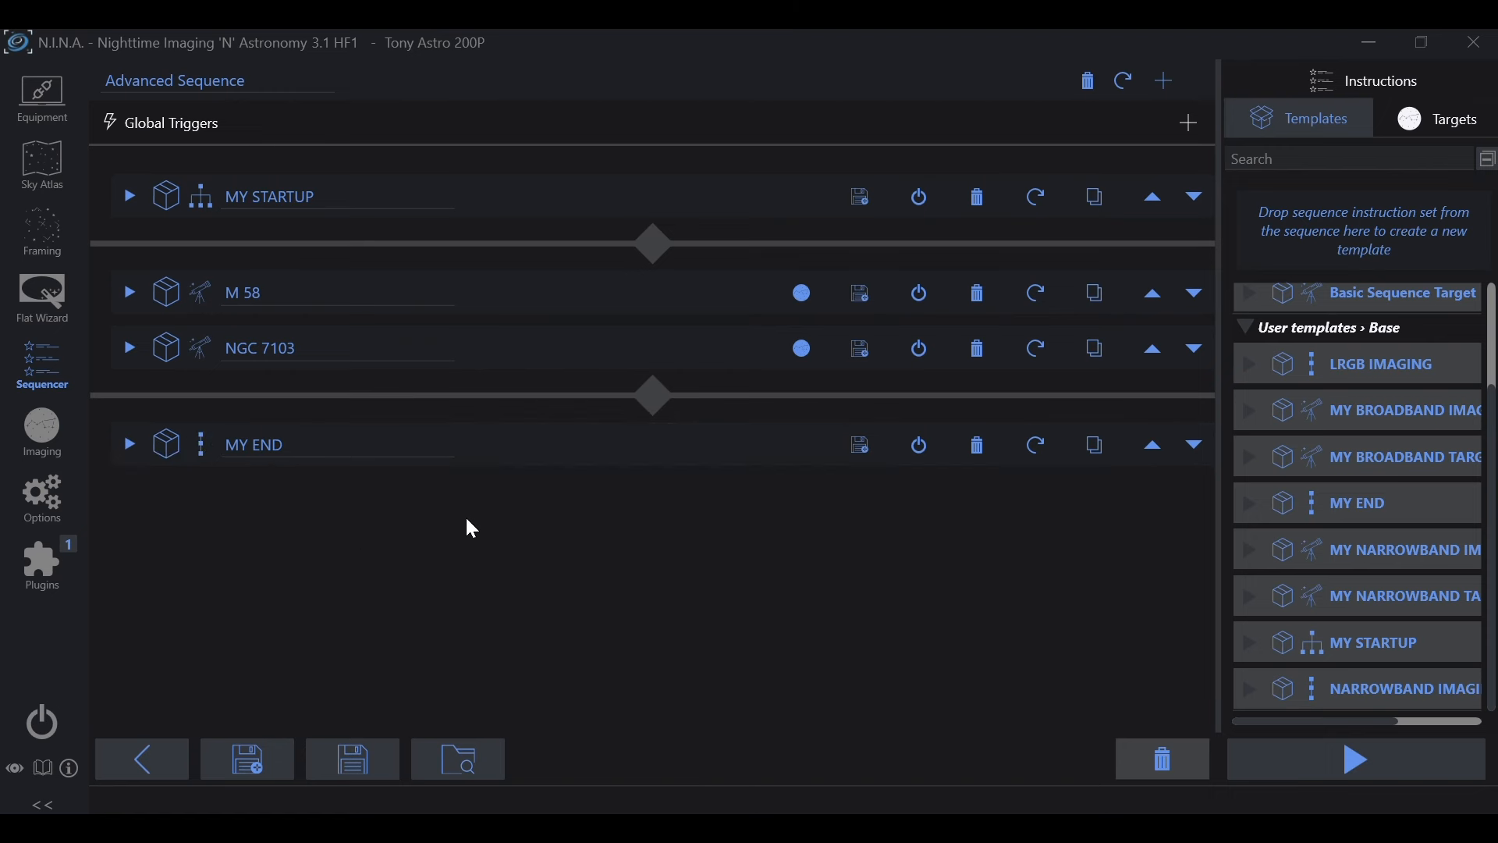
# Examine the startup instructions and the M 58 target's triggers and imaging instructions, collapsing each block again.
pyautogui.click(128, 196)
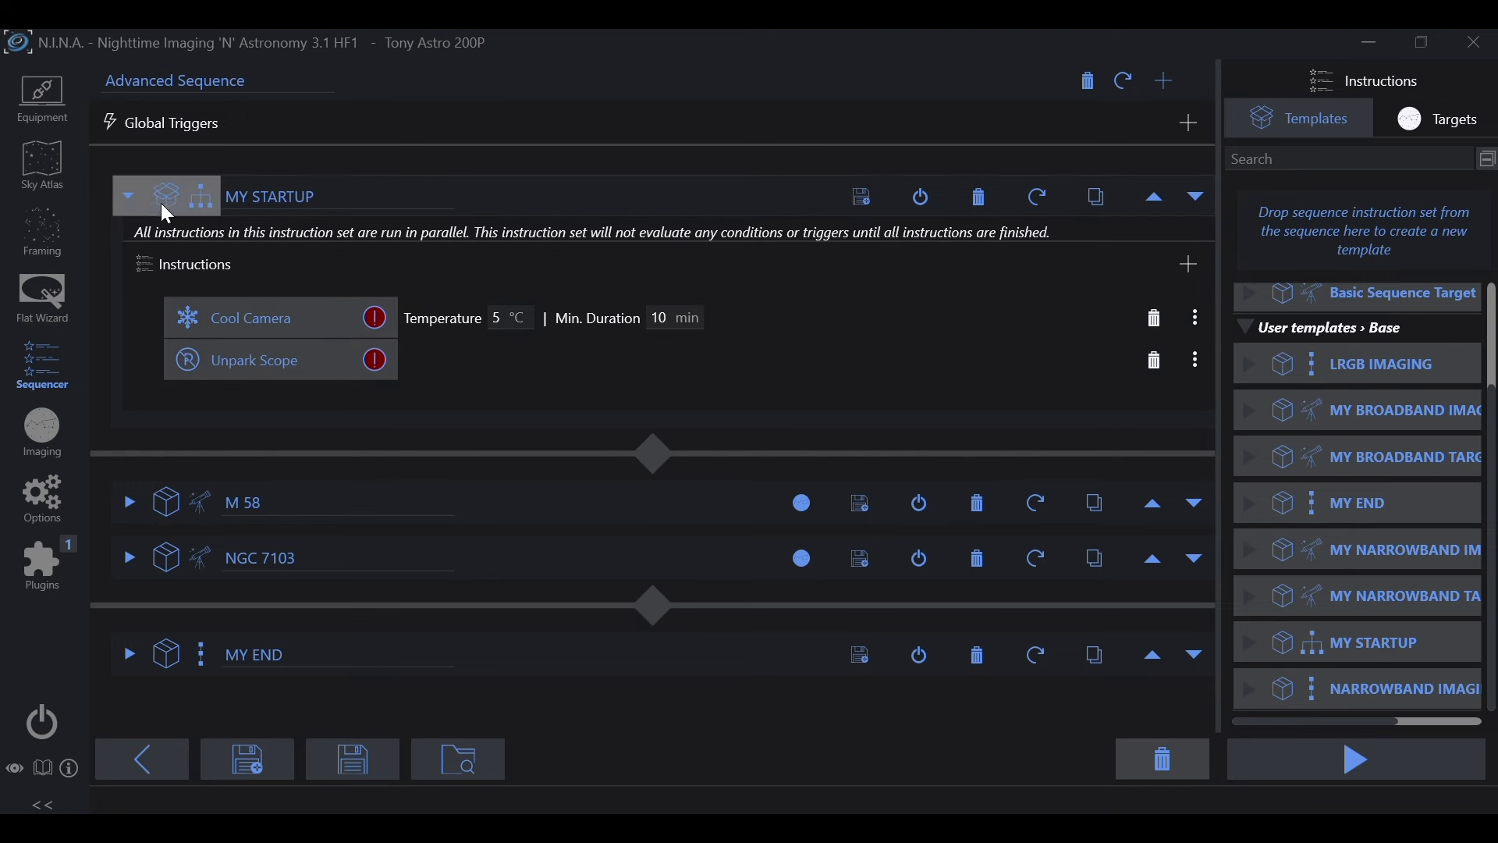
pyautogui.click(128, 196)
pyautogui.click(131, 292)
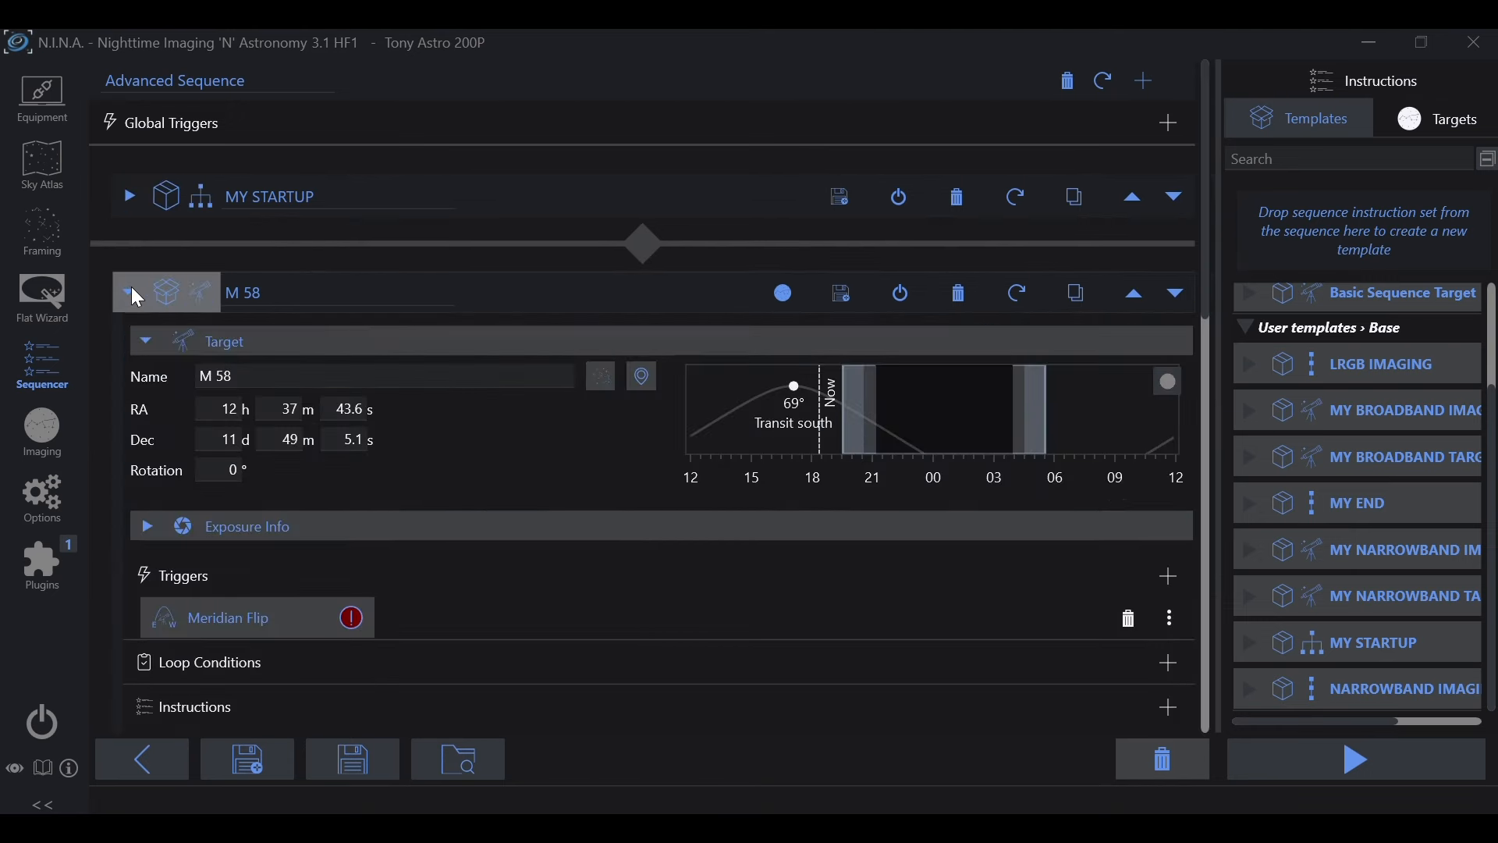
pyautogui.scroll(-3, 448, 414)
pyautogui.scroll(-4, 448, 410)
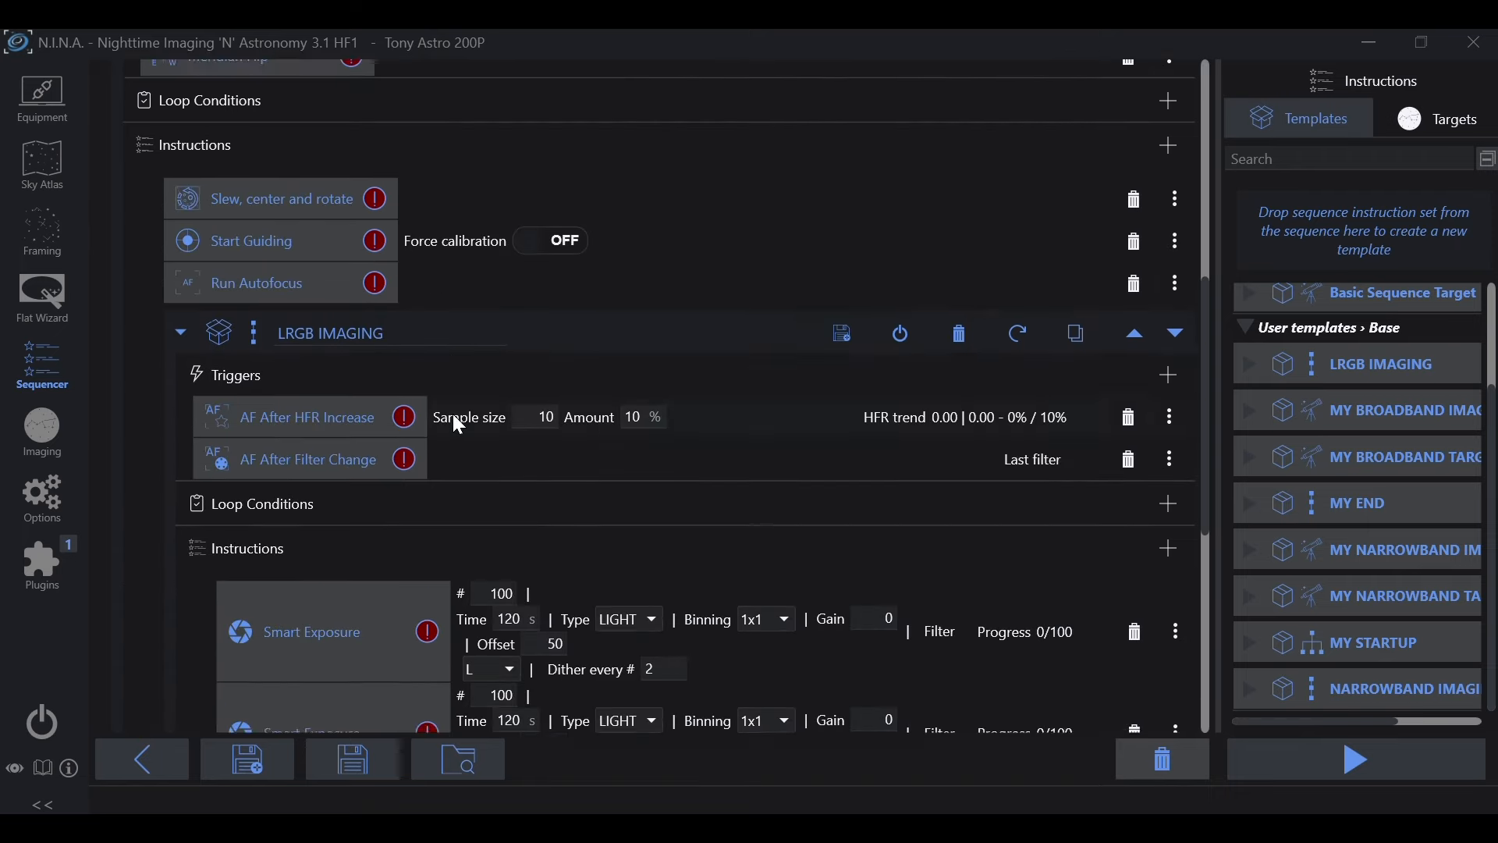
pyautogui.scroll(6, 453, 411)
pyautogui.scroll(2, 149, 312)
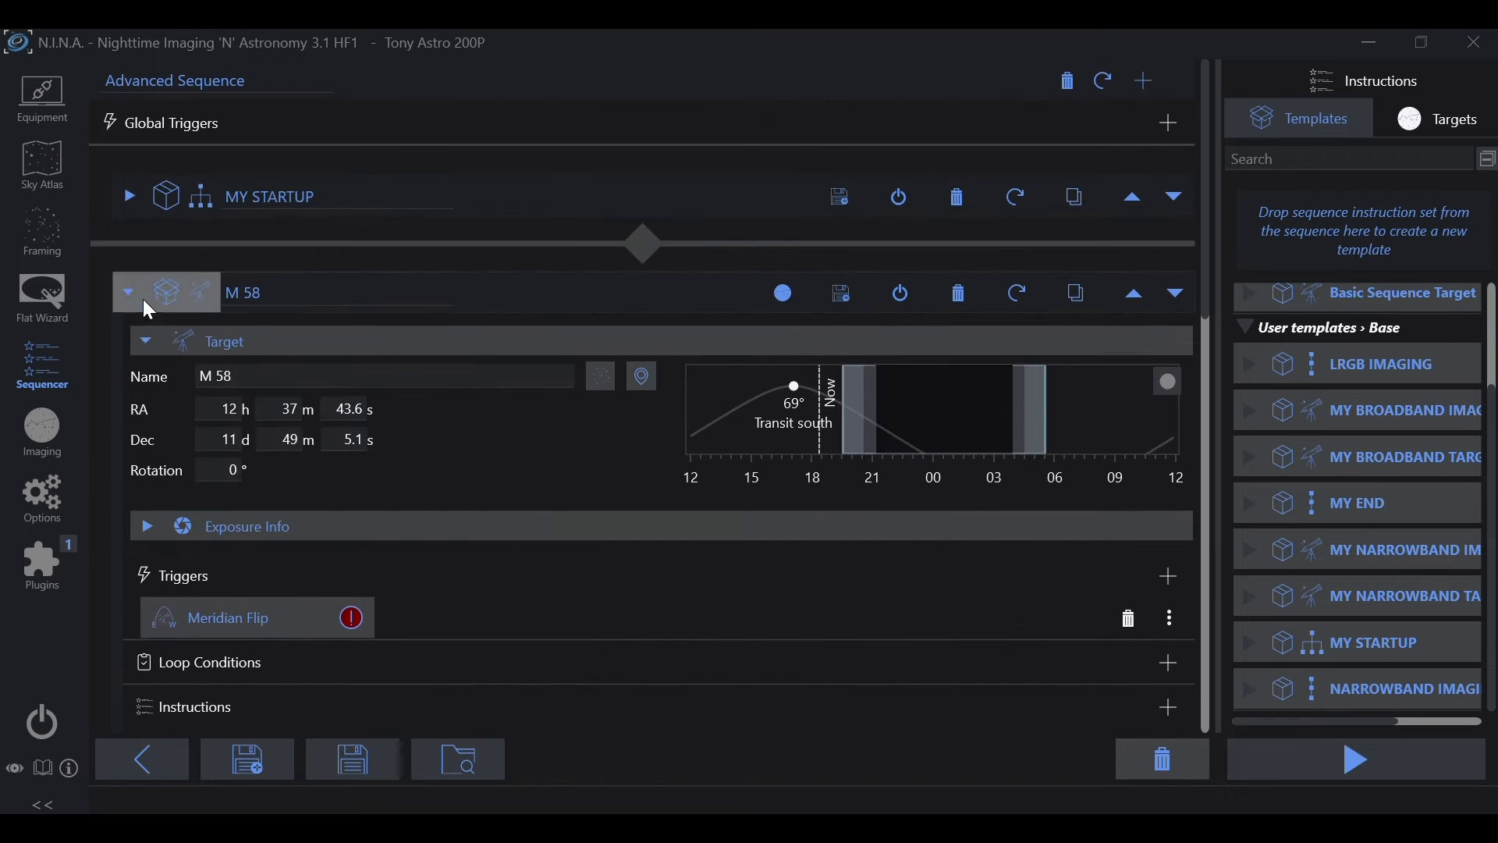
pyautogui.click(129, 288)
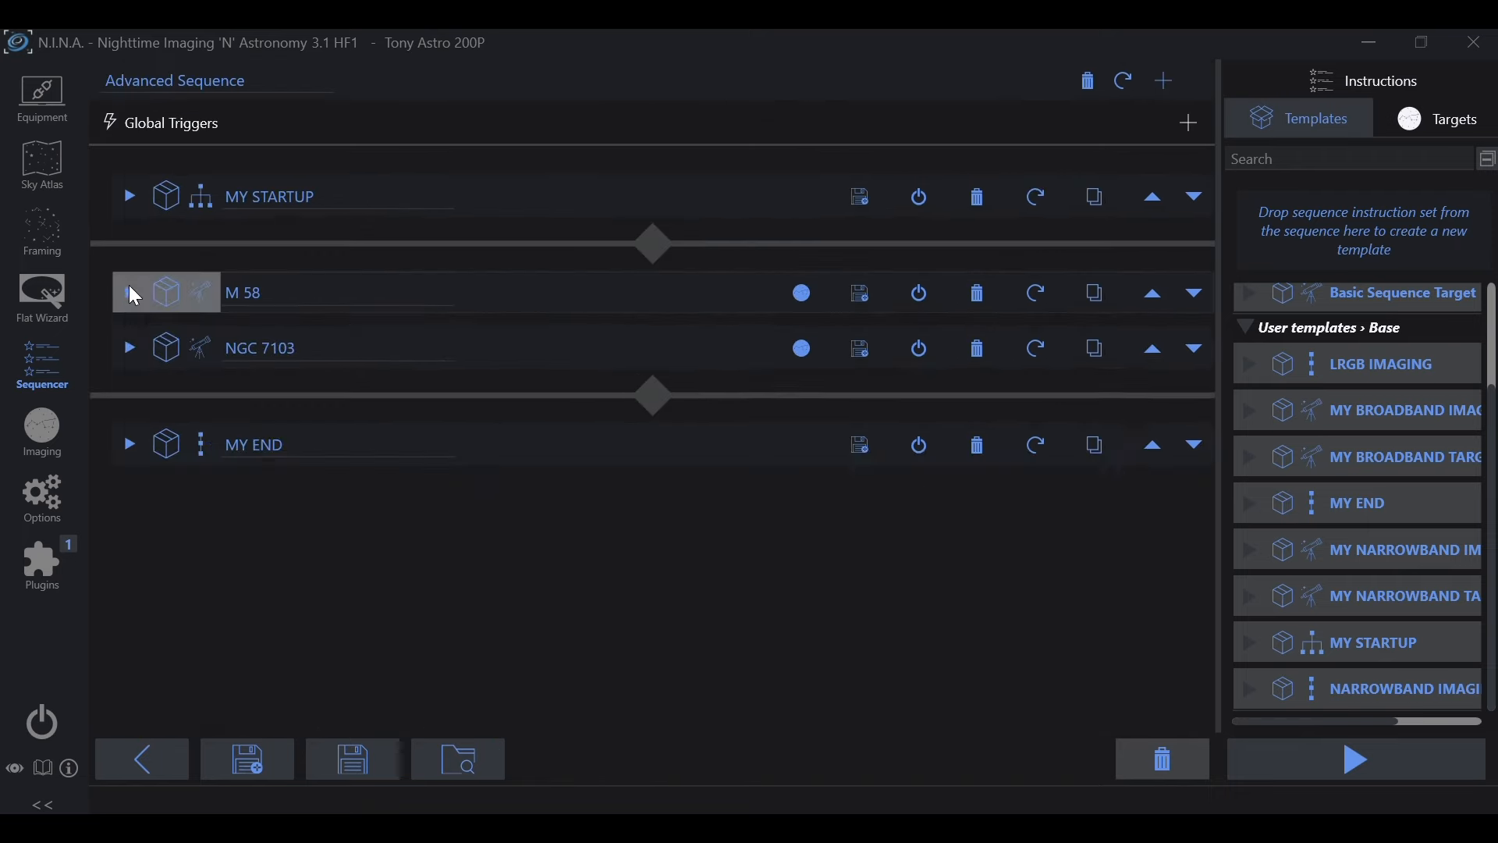
# Examine the NGC 7103 imaging instructions and the MY END shutdown instructions, collapsing each block again.
pyautogui.click(131, 348)
pyautogui.scroll(-8, 625, 467)
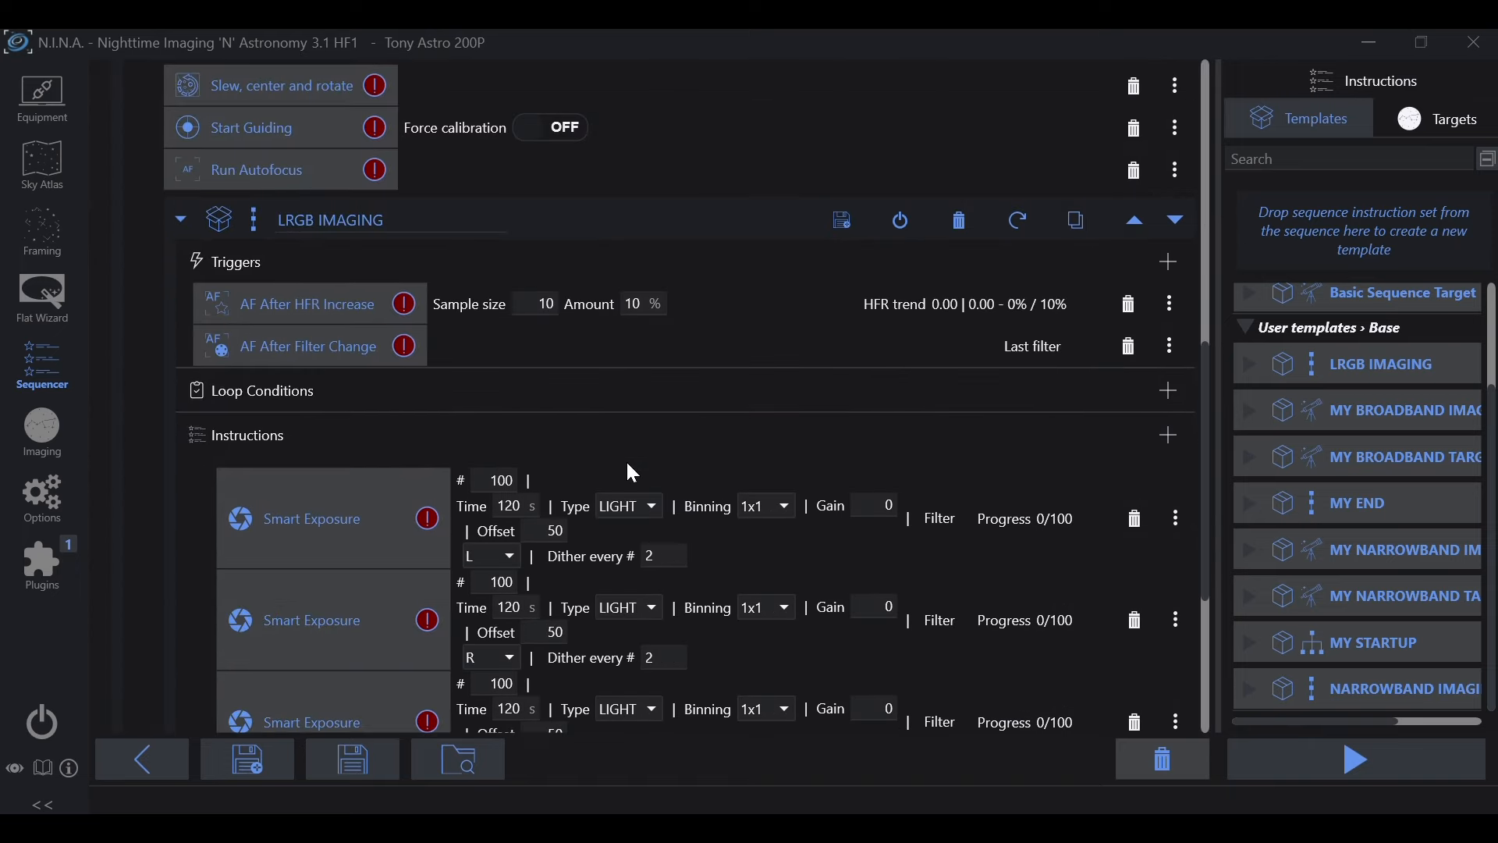
pyautogui.scroll(7, 627, 469)
pyautogui.scroll(1, 632, 472)
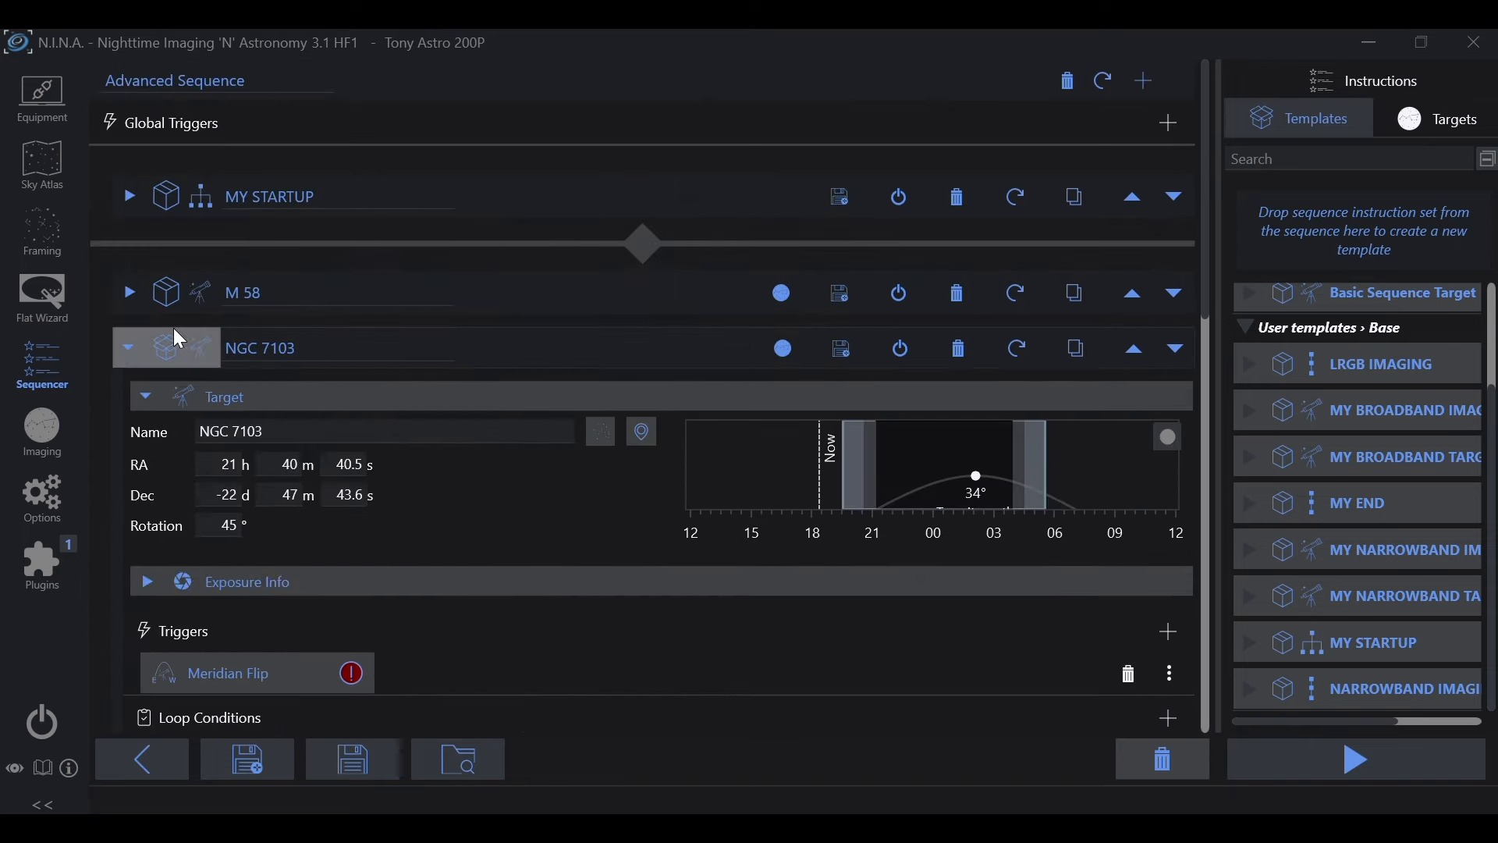
pyautogui.click(129, 350)
pyautogui.click(128, 439)
pyautogui.scroll(-3, 445, 486)
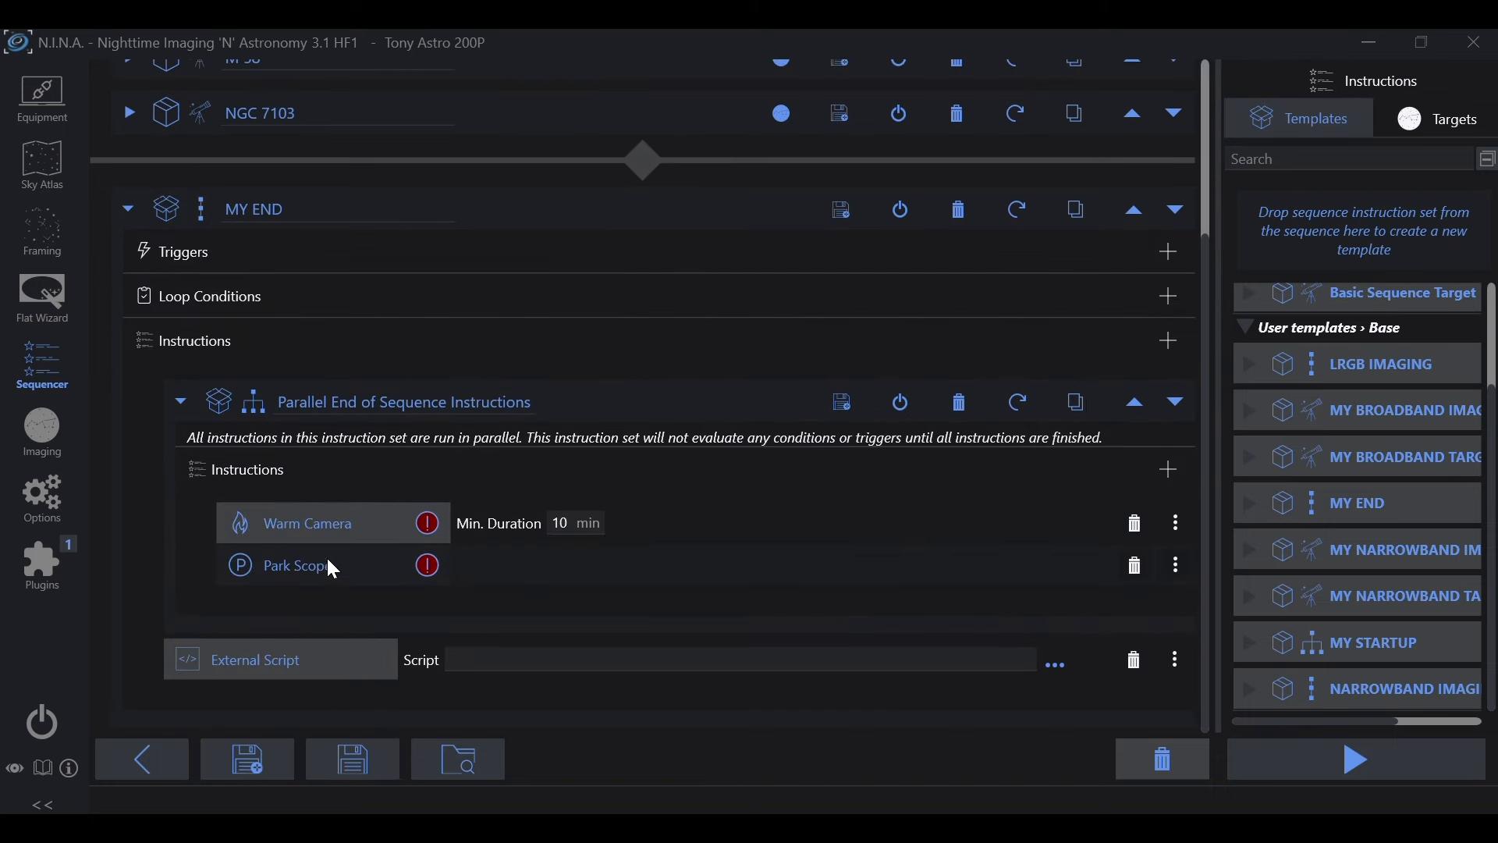
pyautogui.click(129, 210)
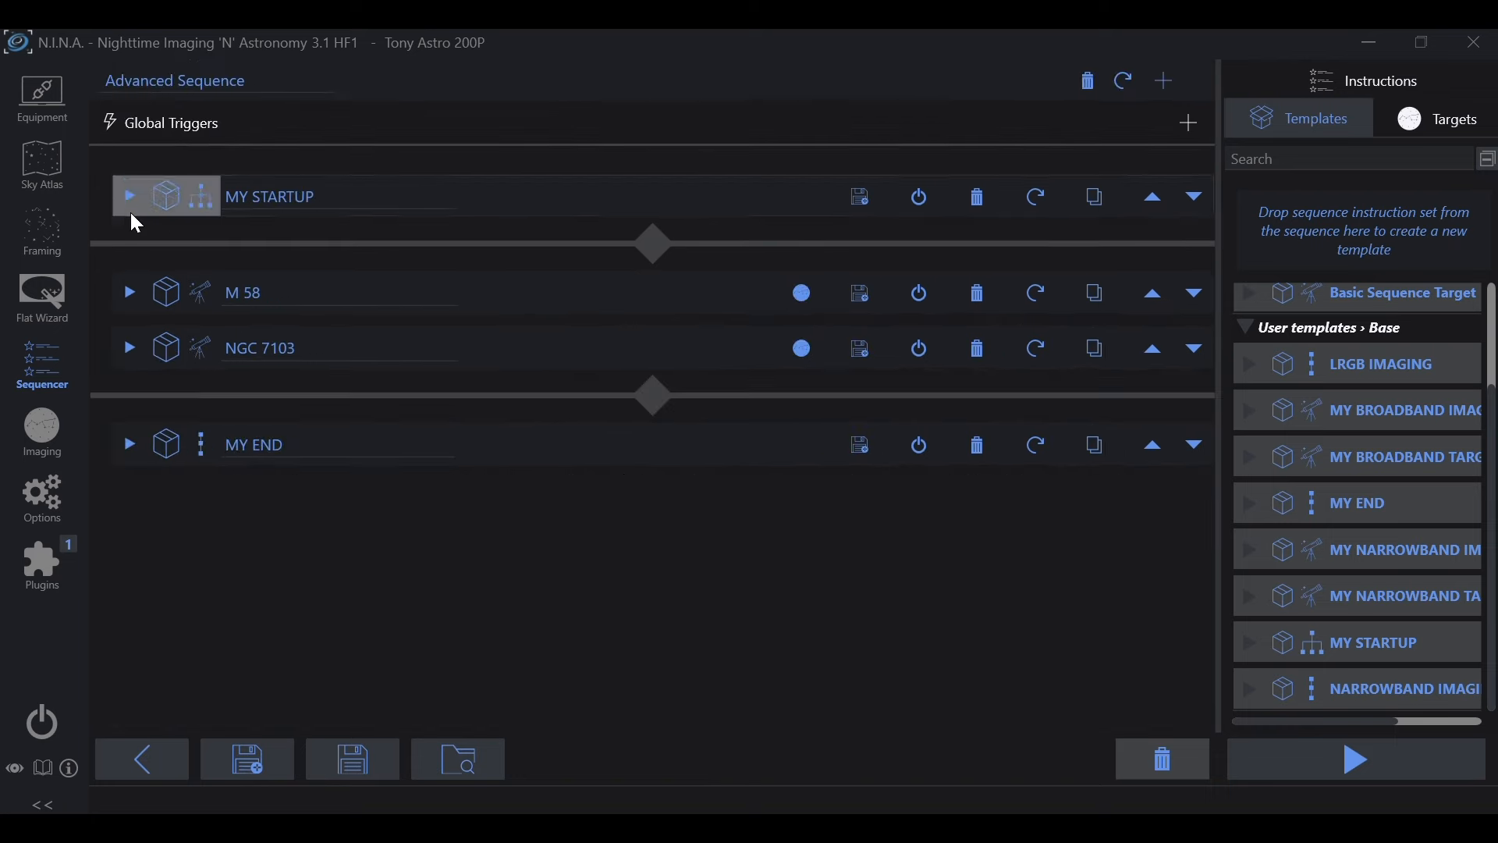
# Add a Loop while Altitude Above Horizon condition to the M 58 target's loop conditions.
pyautogui.click(133, 294)
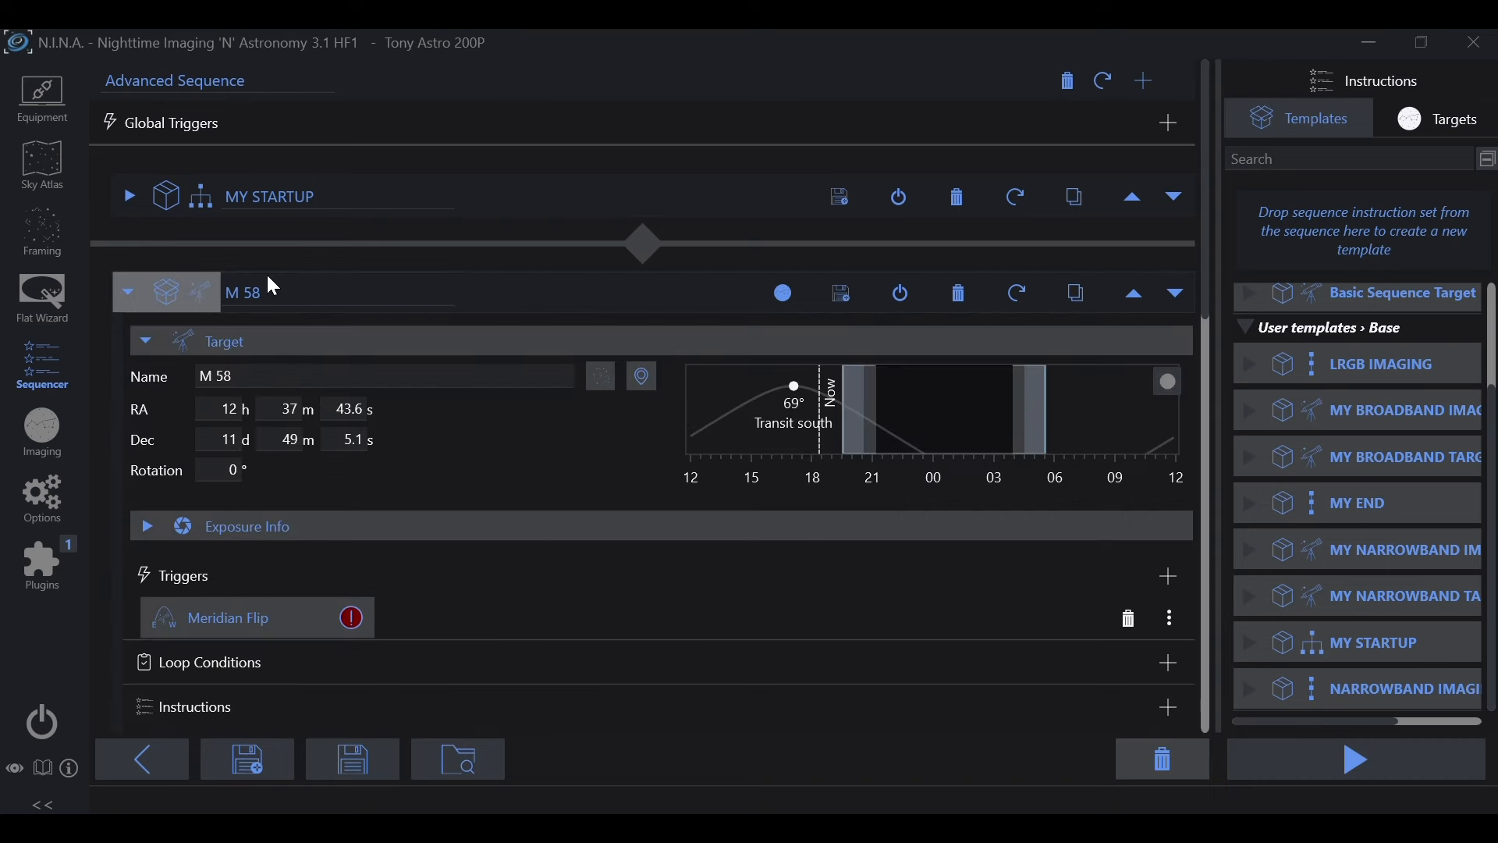
pyautogui.scroll(-3, 690, 416)
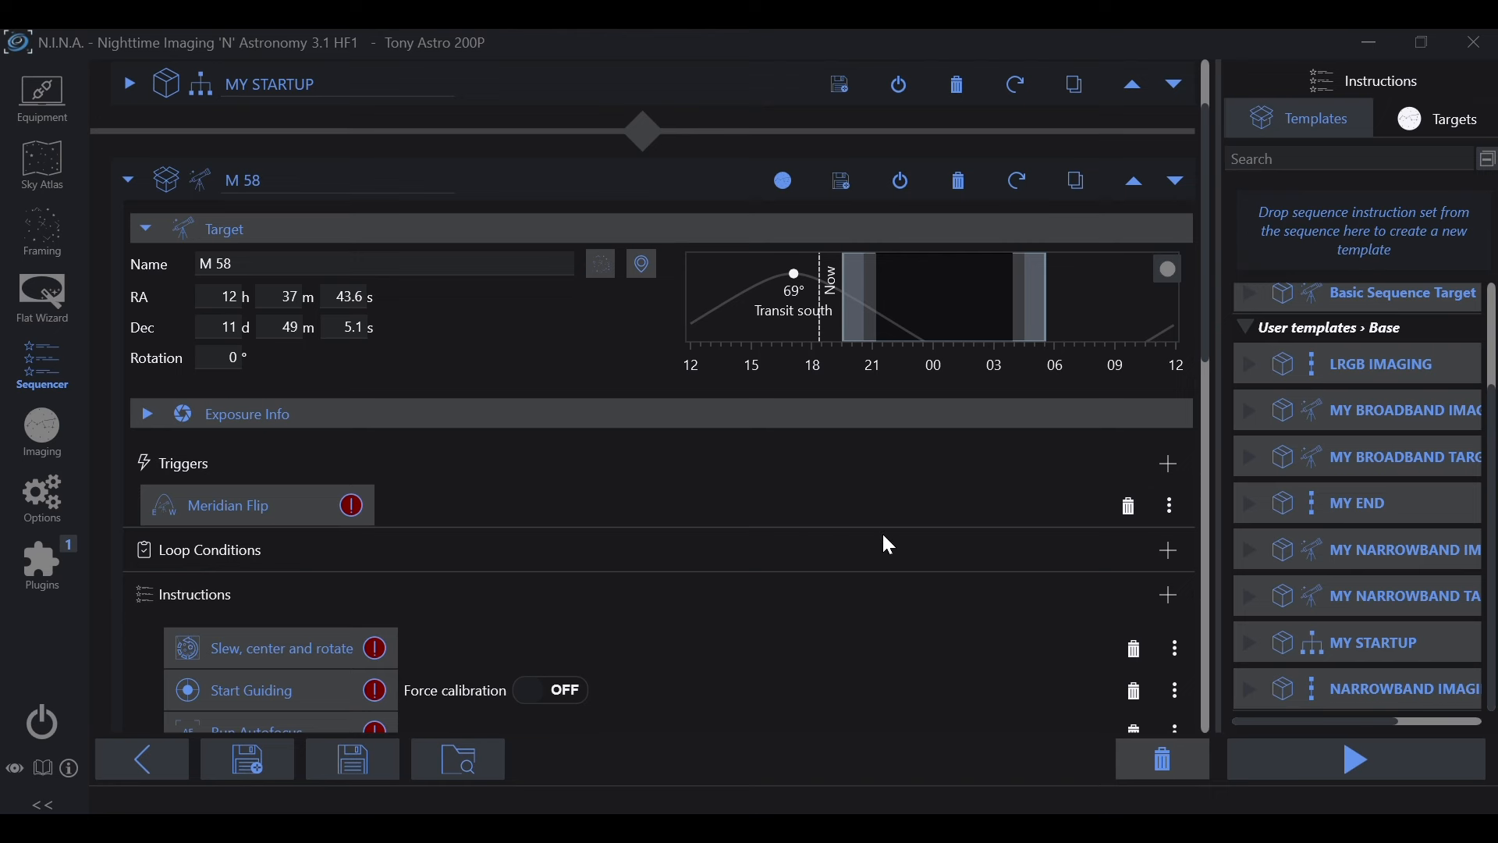
pyautogui.click(1168, 551)
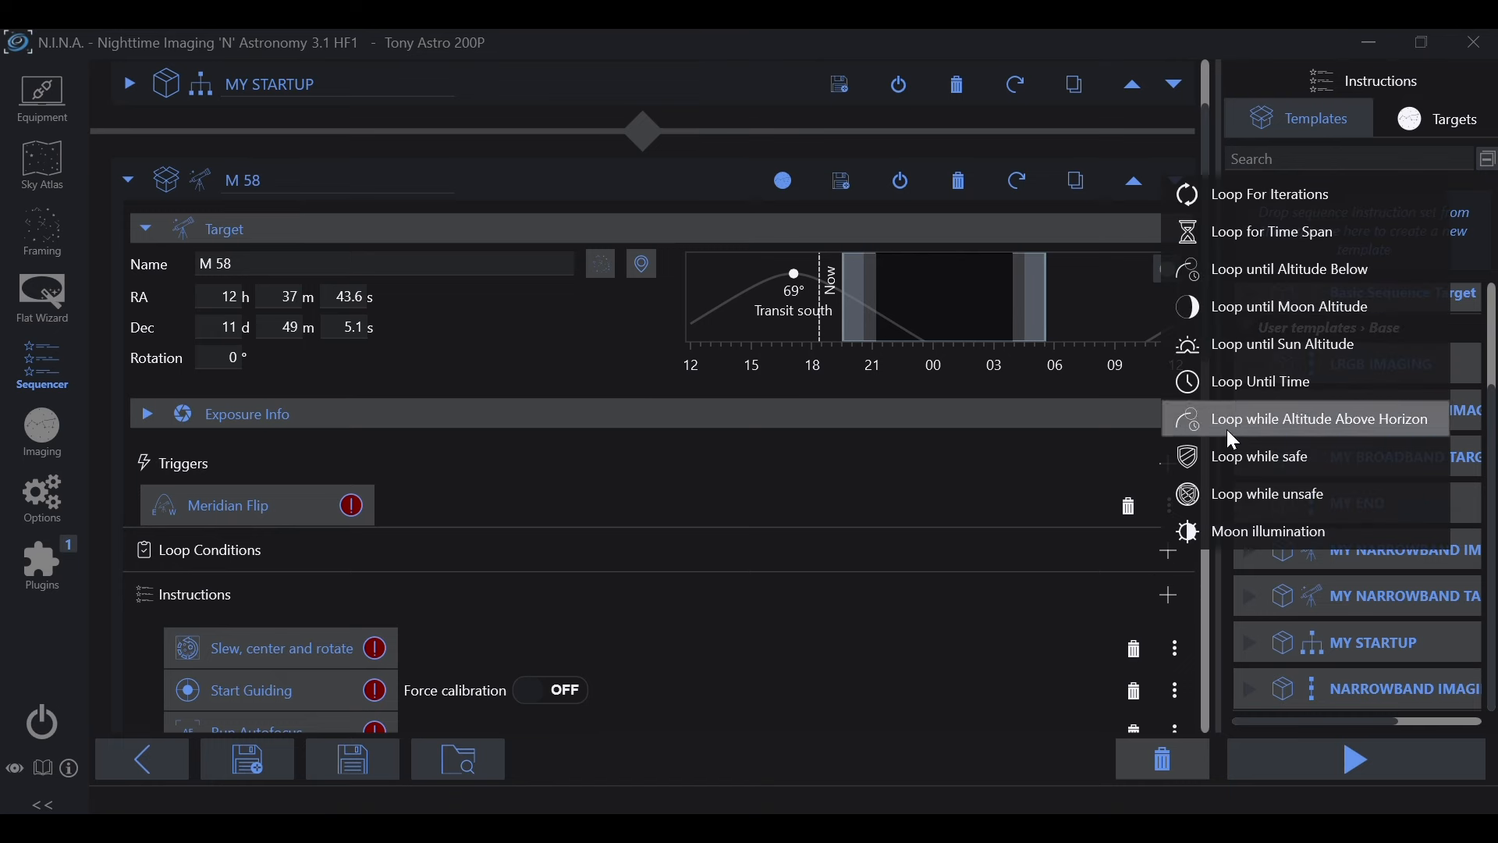
pyautogui.click(1324, 425)
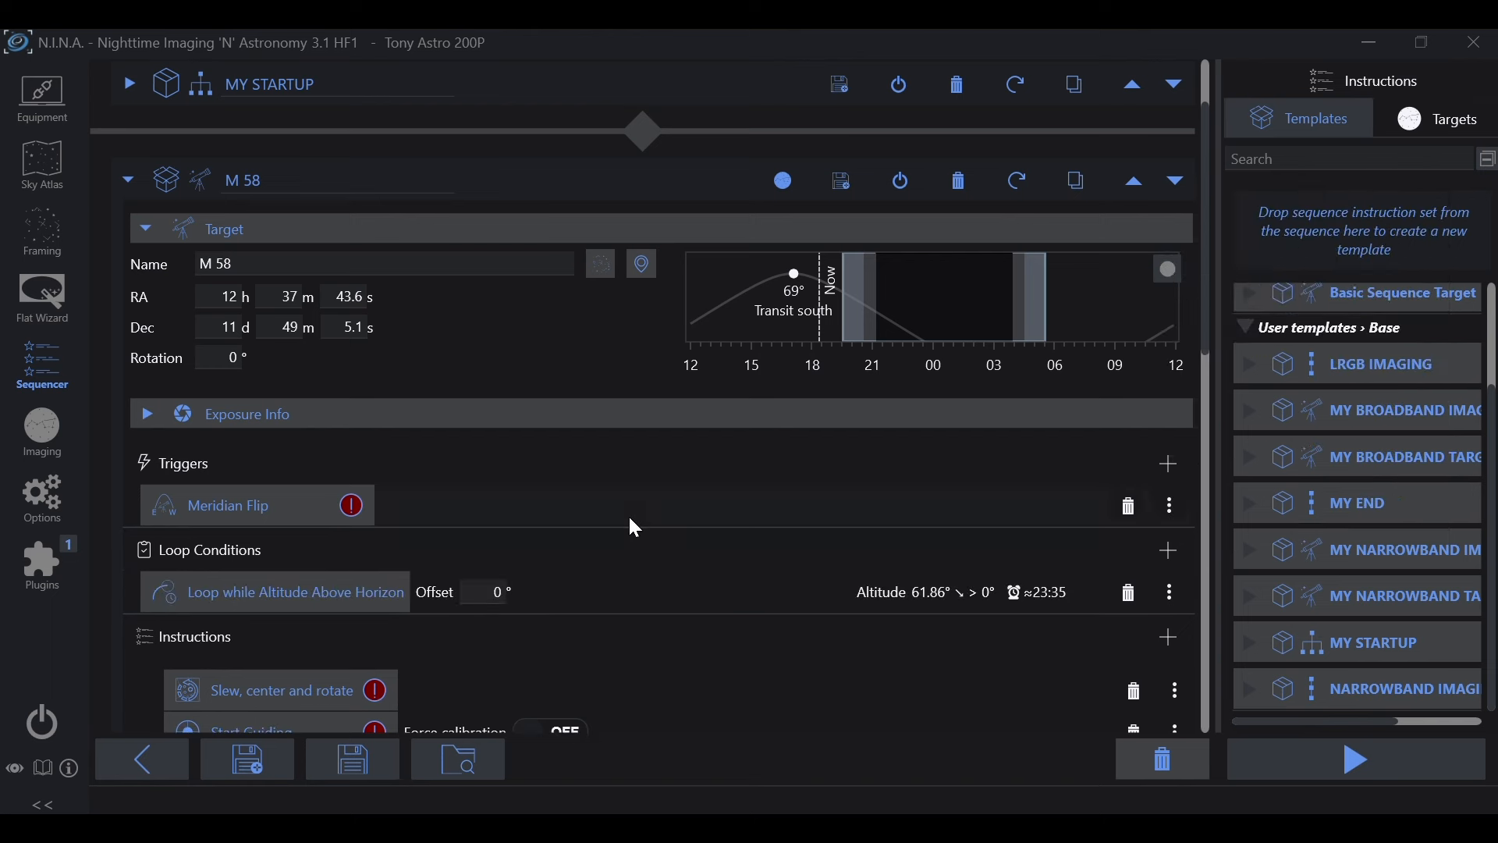
# Set the M 58 altitude loop's offset to 10° and collapse the target's block.
pyautogui.click(501, 590)
pyautogui.press('BackSpace')
pyautogui.write('10')
pyautogui.scroll(-12, 621, 515)
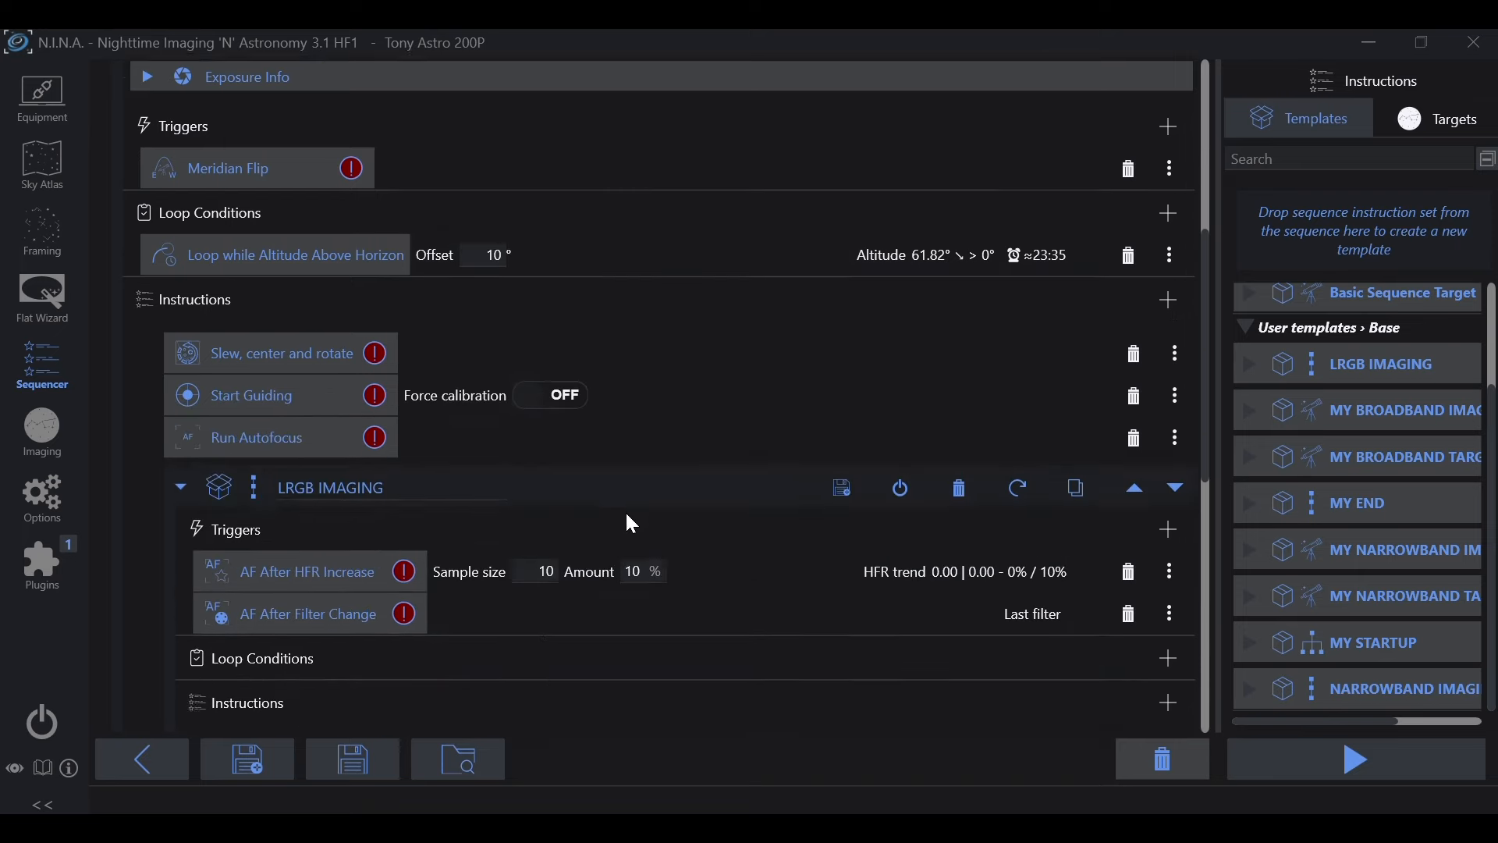
pyautogui.scroll(12, 564, 521)
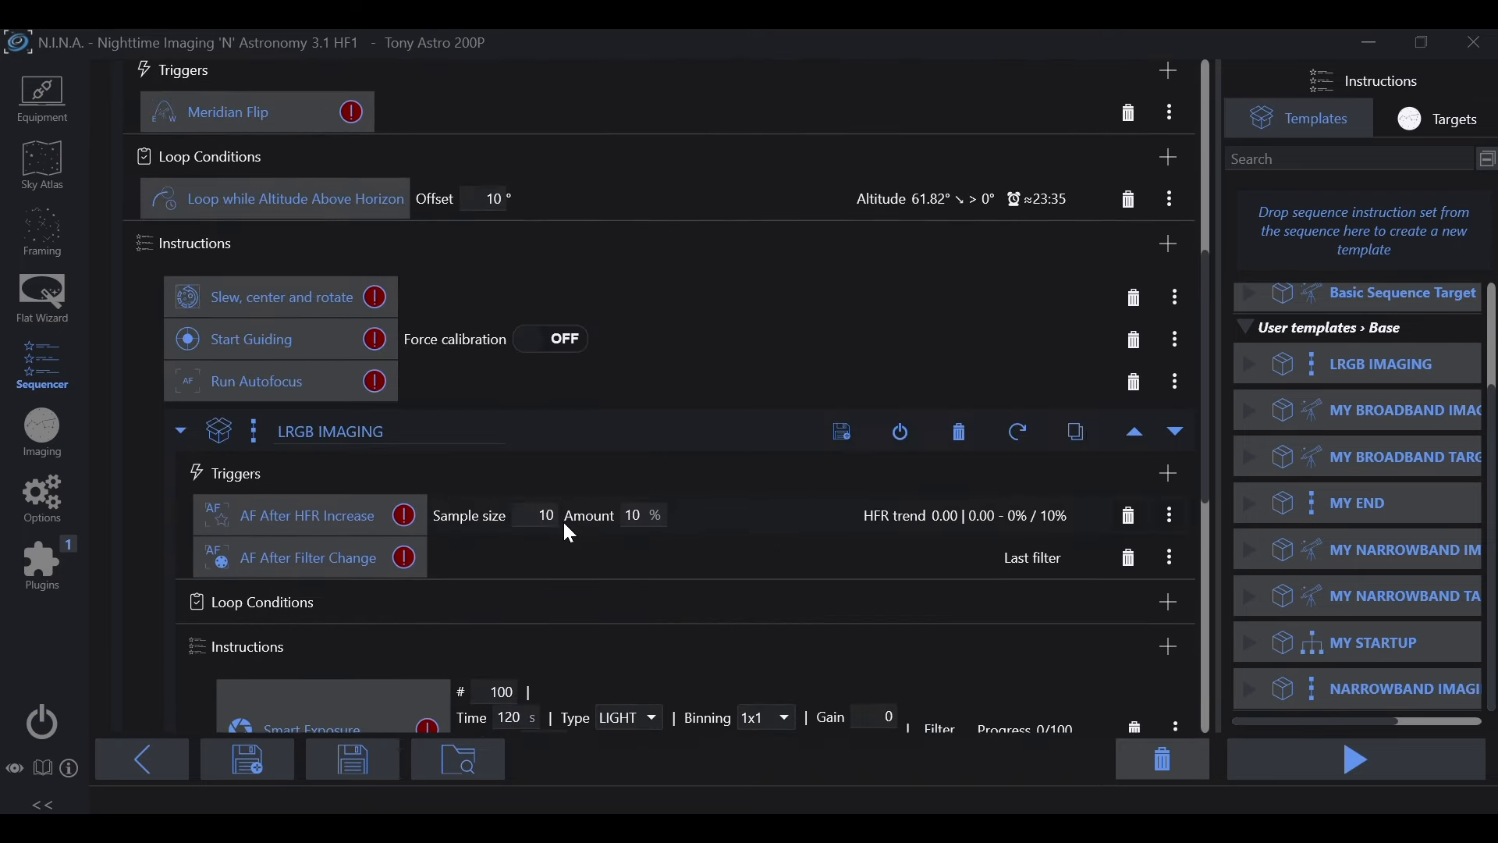
pyautogui.scroll(2, 144, 328)
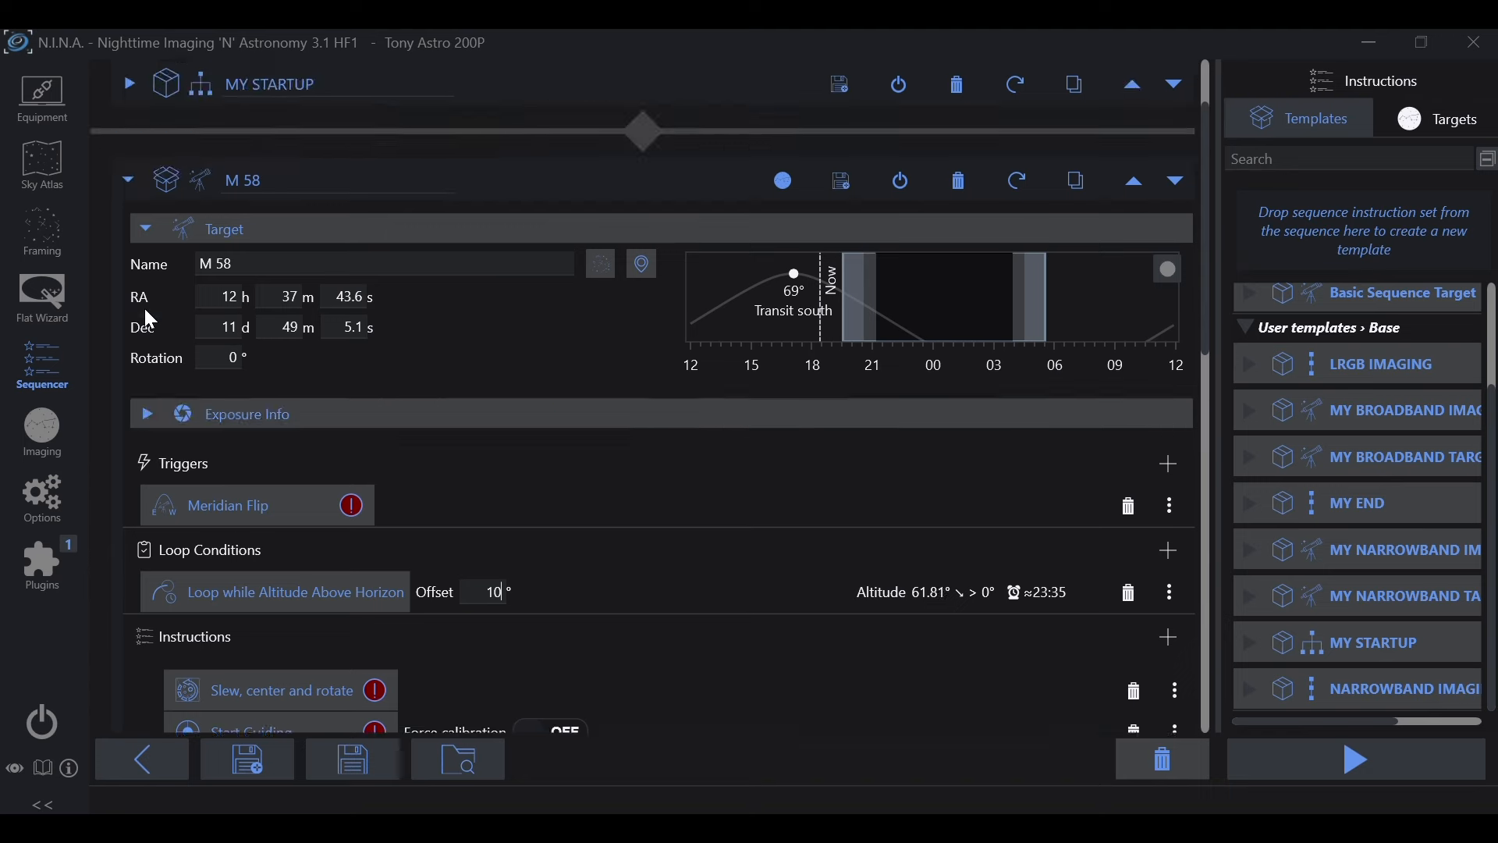
pyautogui.click(137, 189)
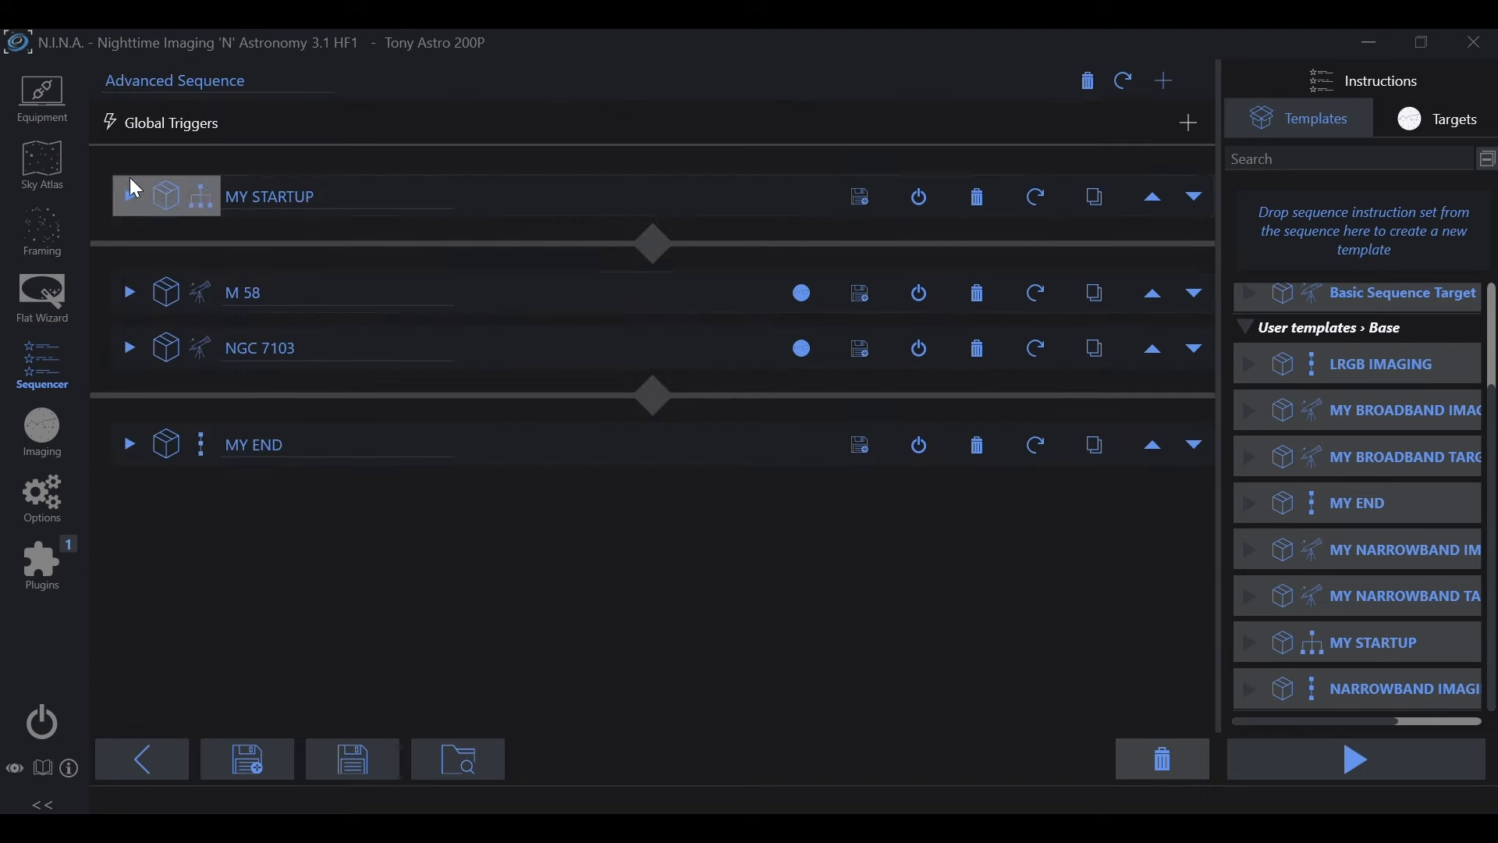
# Expand the NGC 7103 target and examine its instructions, LRGB IMAGING triggers and smart exposures.
pyautogui.click(195, 356)
pyautogui.scroll(-3, 646, 574)
pyautogui.scroll(-5, 646, 575)
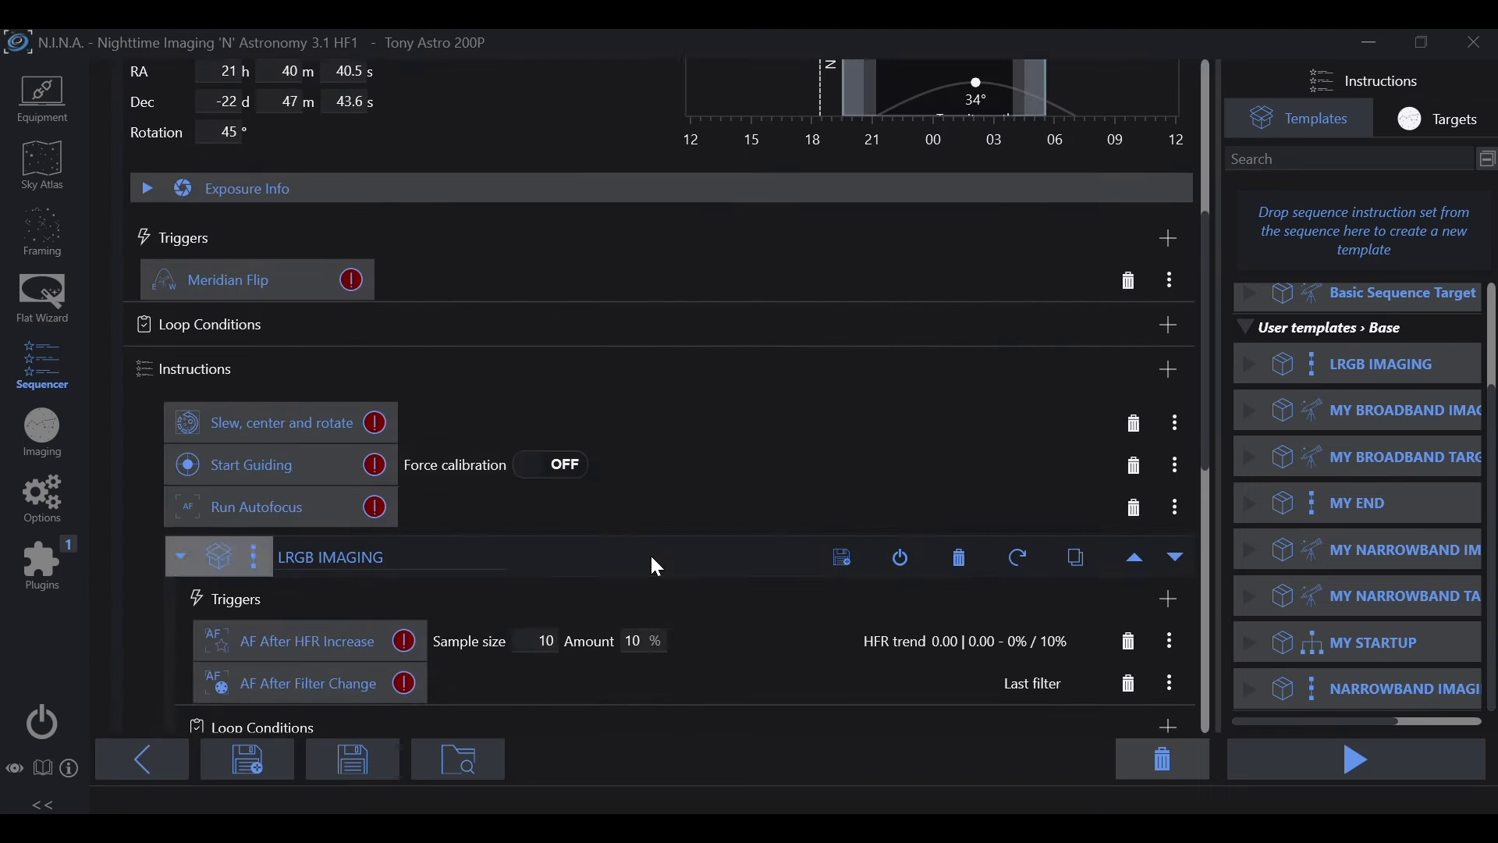
pyautogui.scroll(-3, 658, 568)
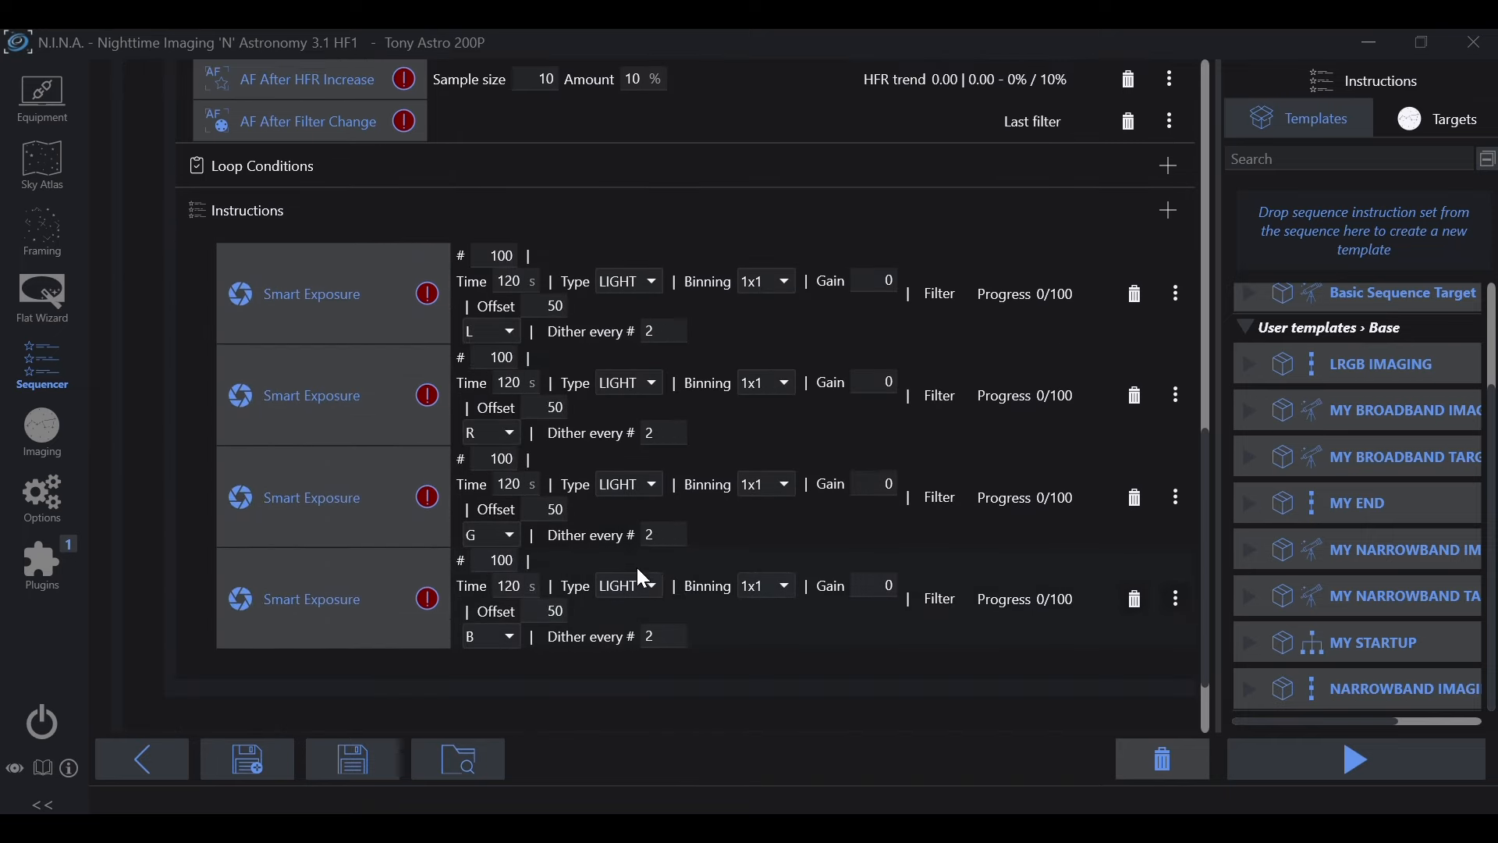
pyautogui.scroll(4, 460, 435)
pyautogui.scroll(-1, 577, 437)
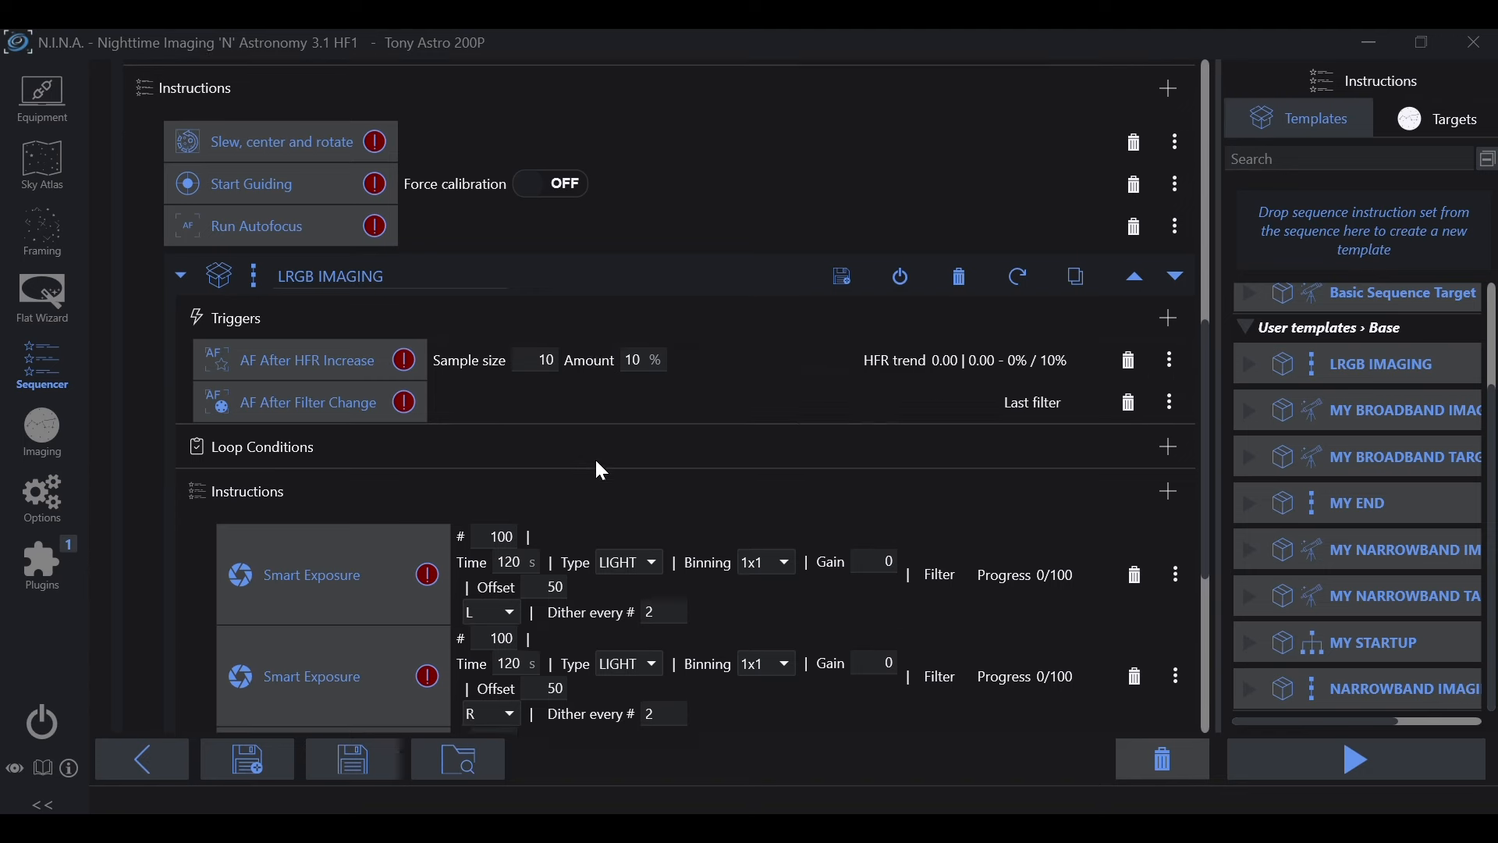
pyautogui.scroll(-2, 601, 470)
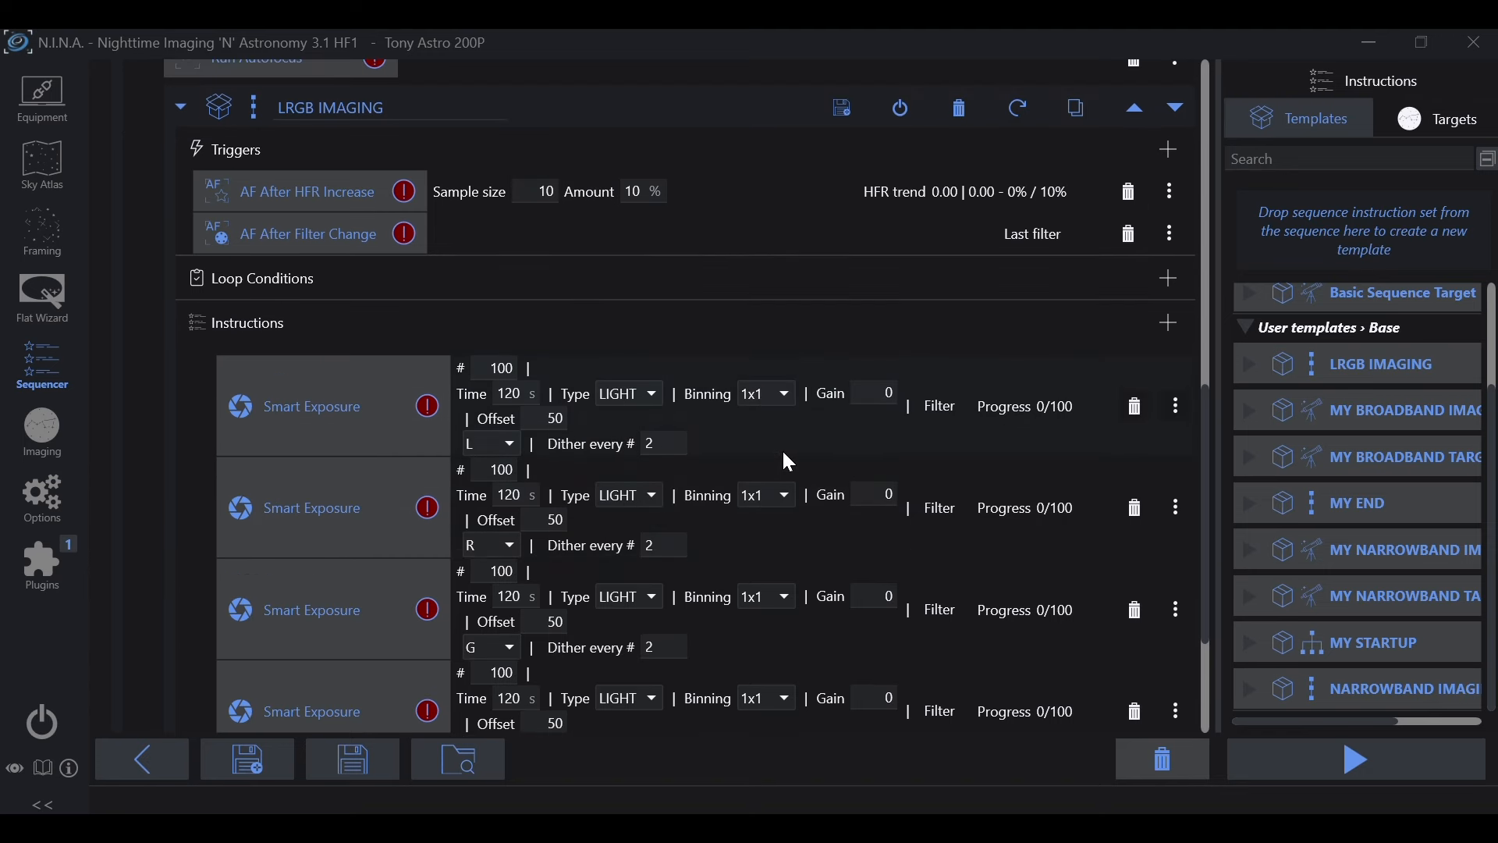
pyautogui.scroll(-2, 788, 462)
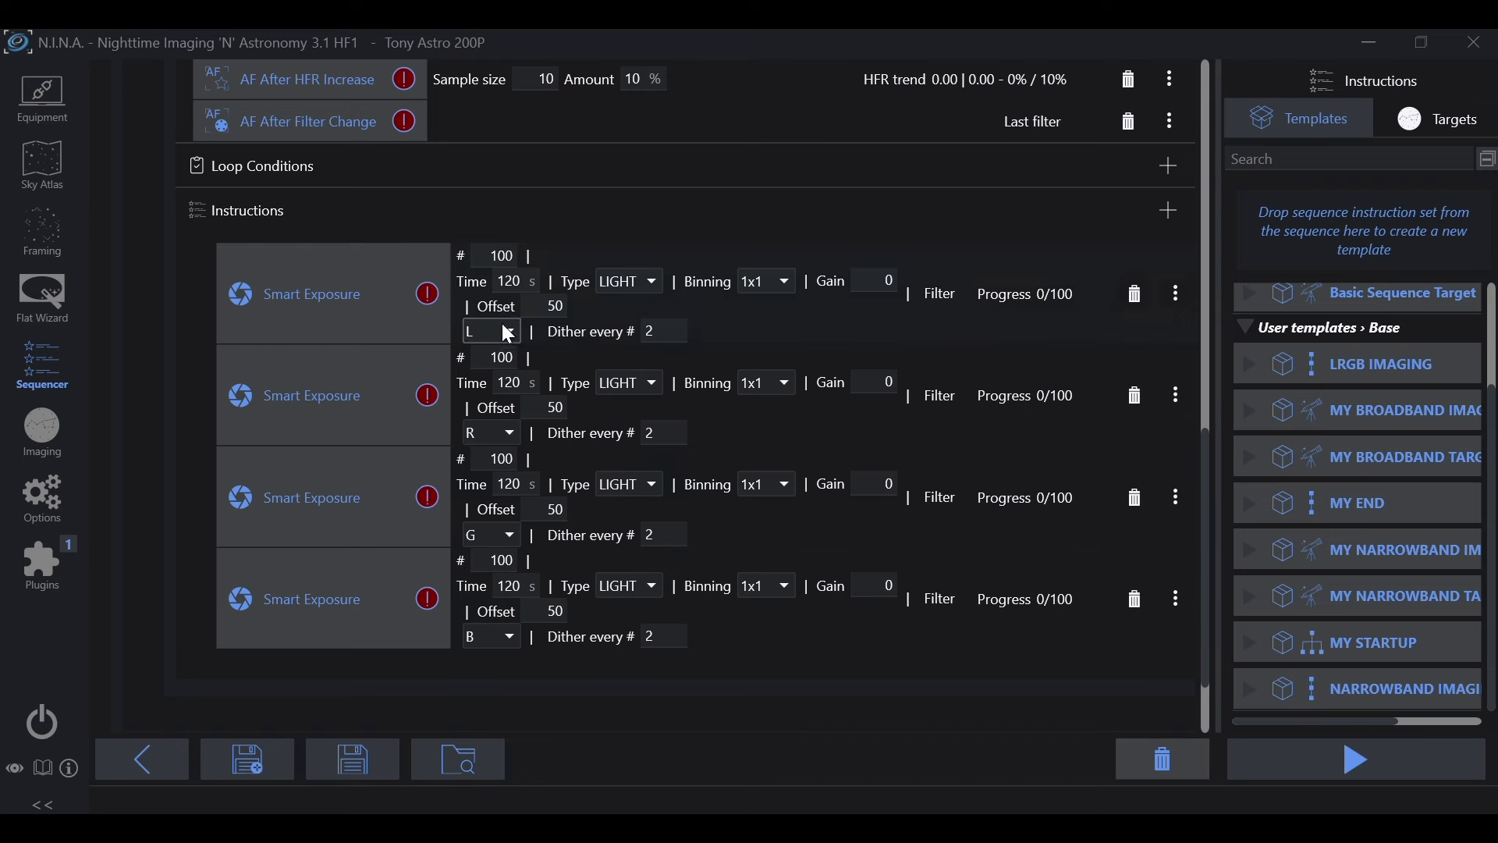
# Add a Loop Until Time condition to the NGC 7103 LRGB IMAGING set, using Astronomical Dawn as its time source.
pyautogui.scroll(3, 814, 442)
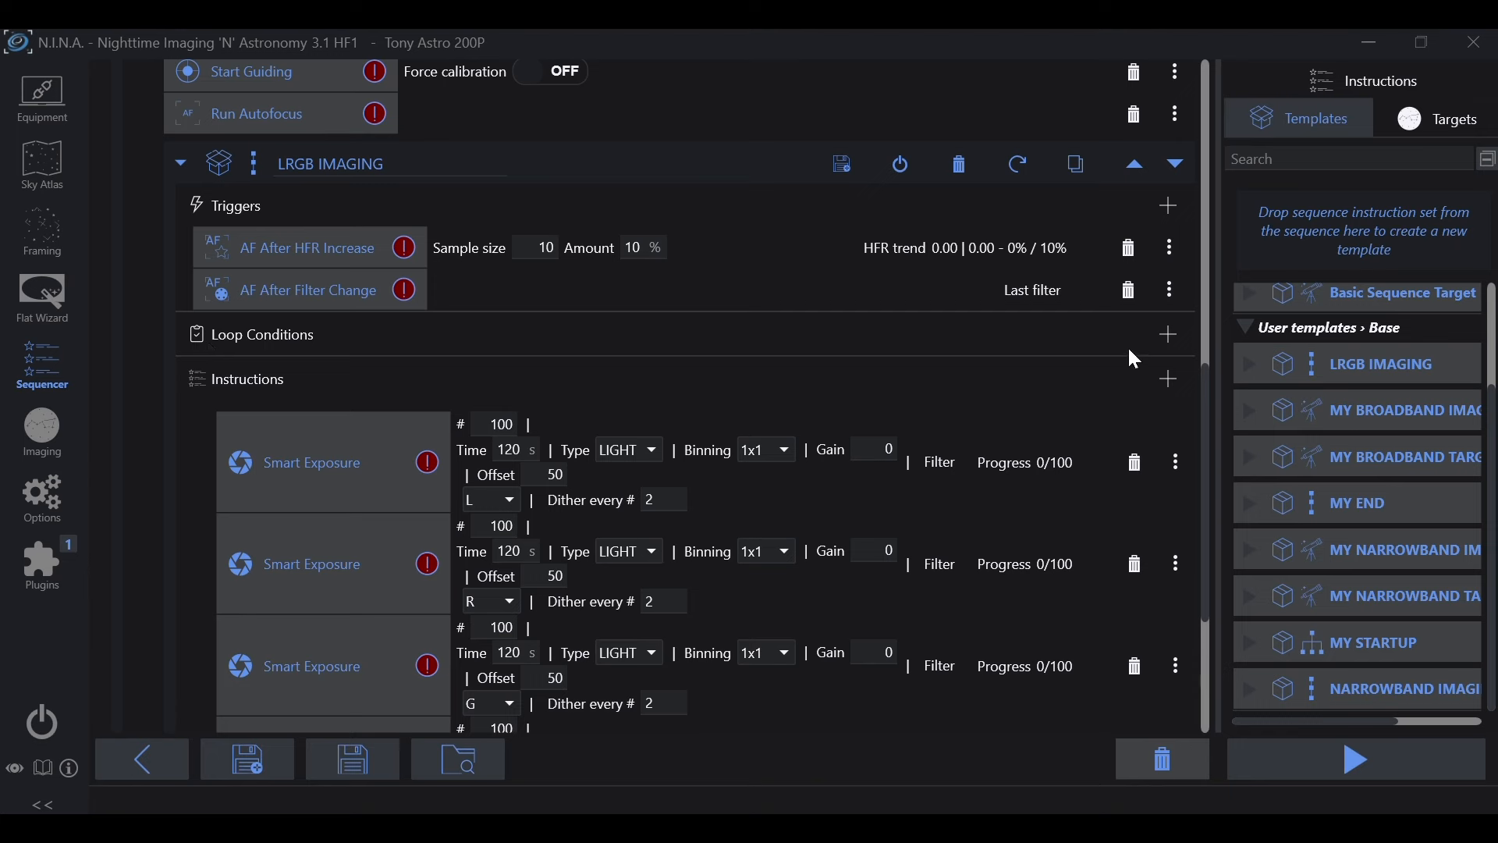
pyautogui.click(1169, 335)
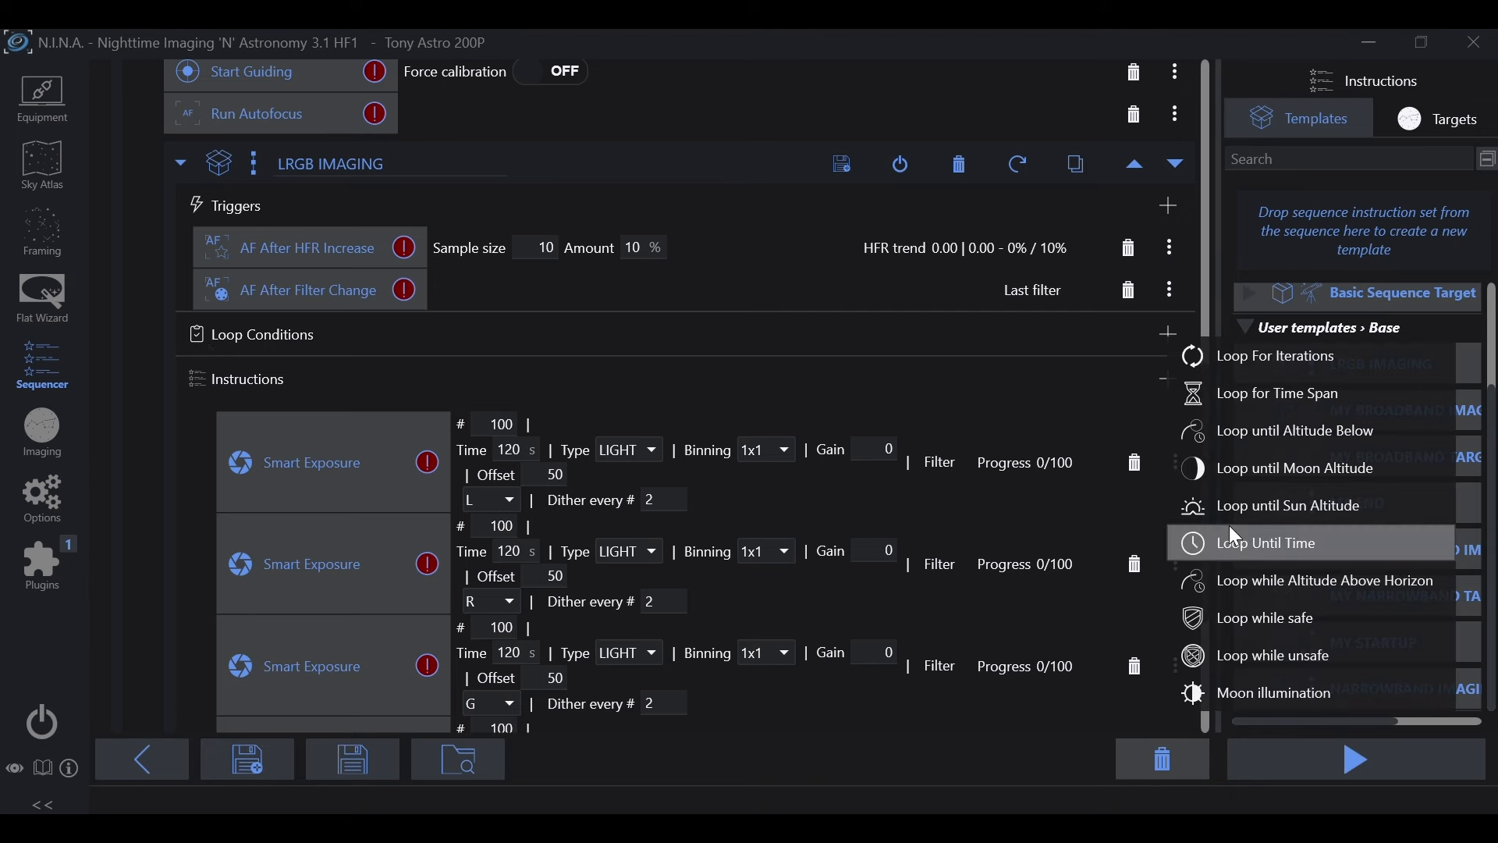
pyautogui.click(1261, 538)
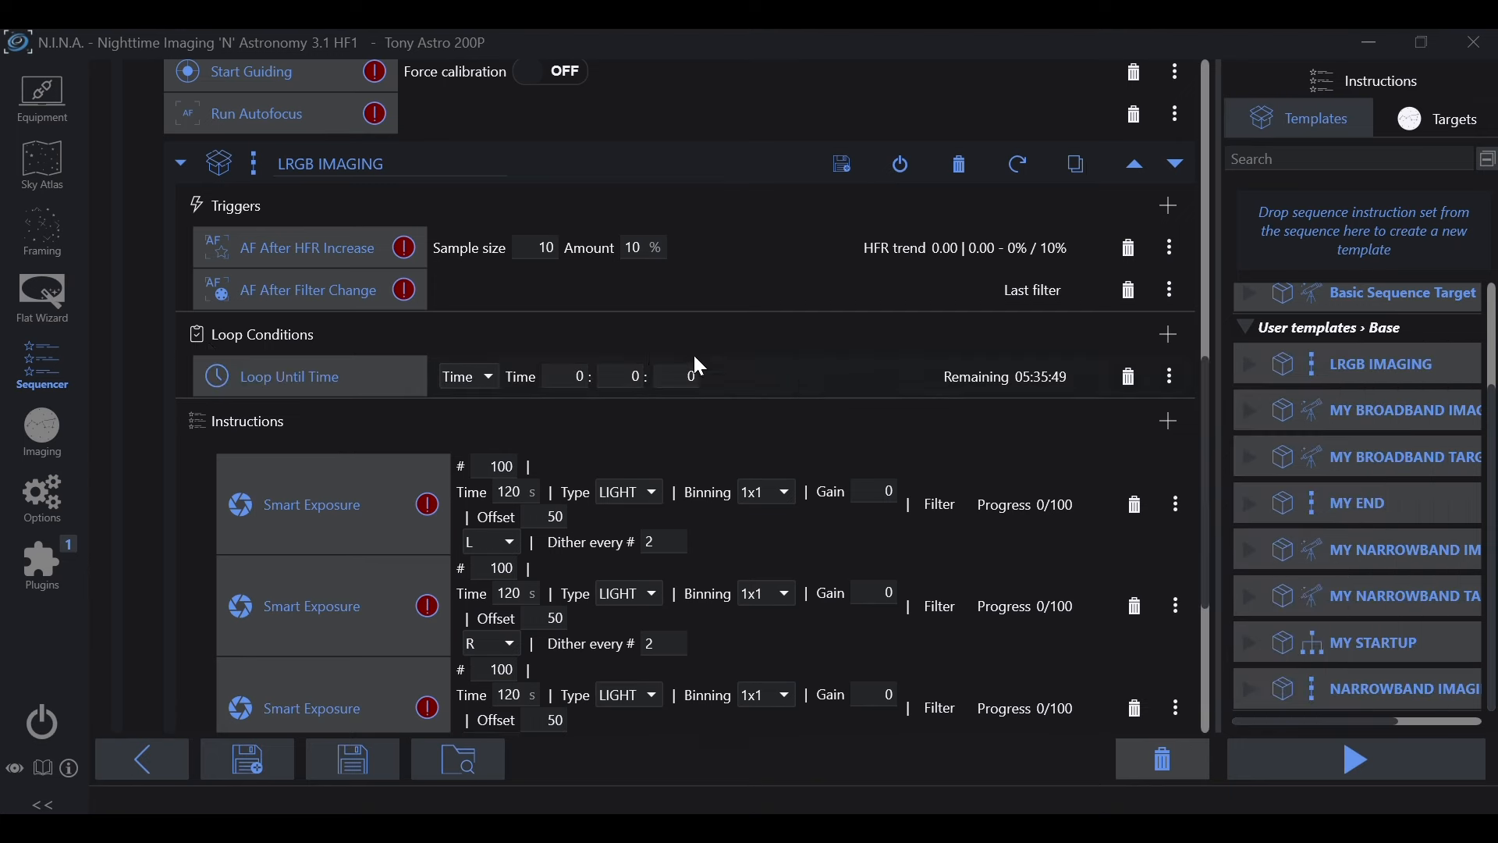
pyautogui.click(497, 371)
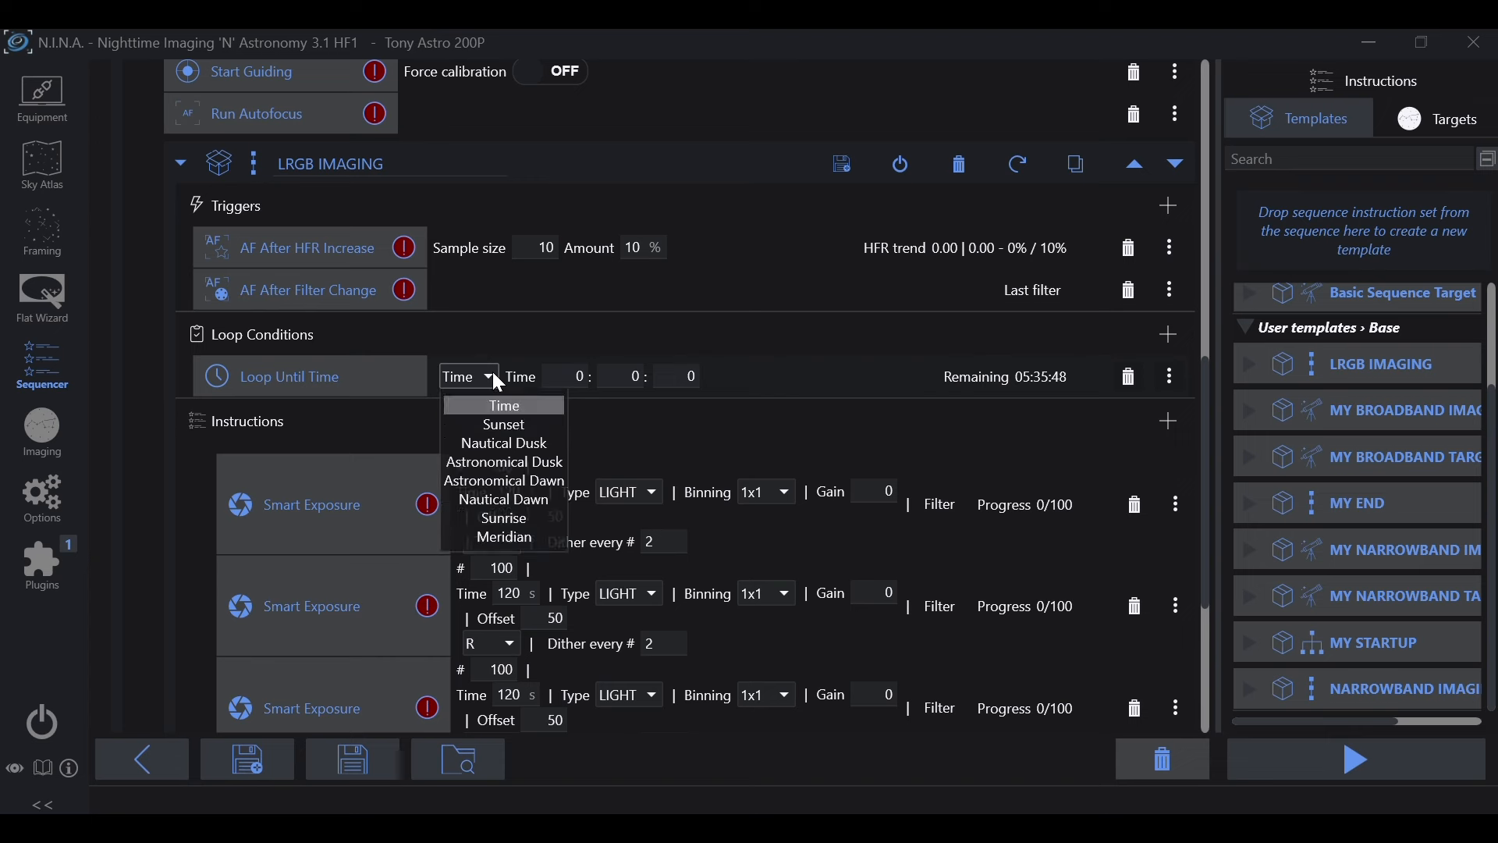
pyautogui.click(469, 481)
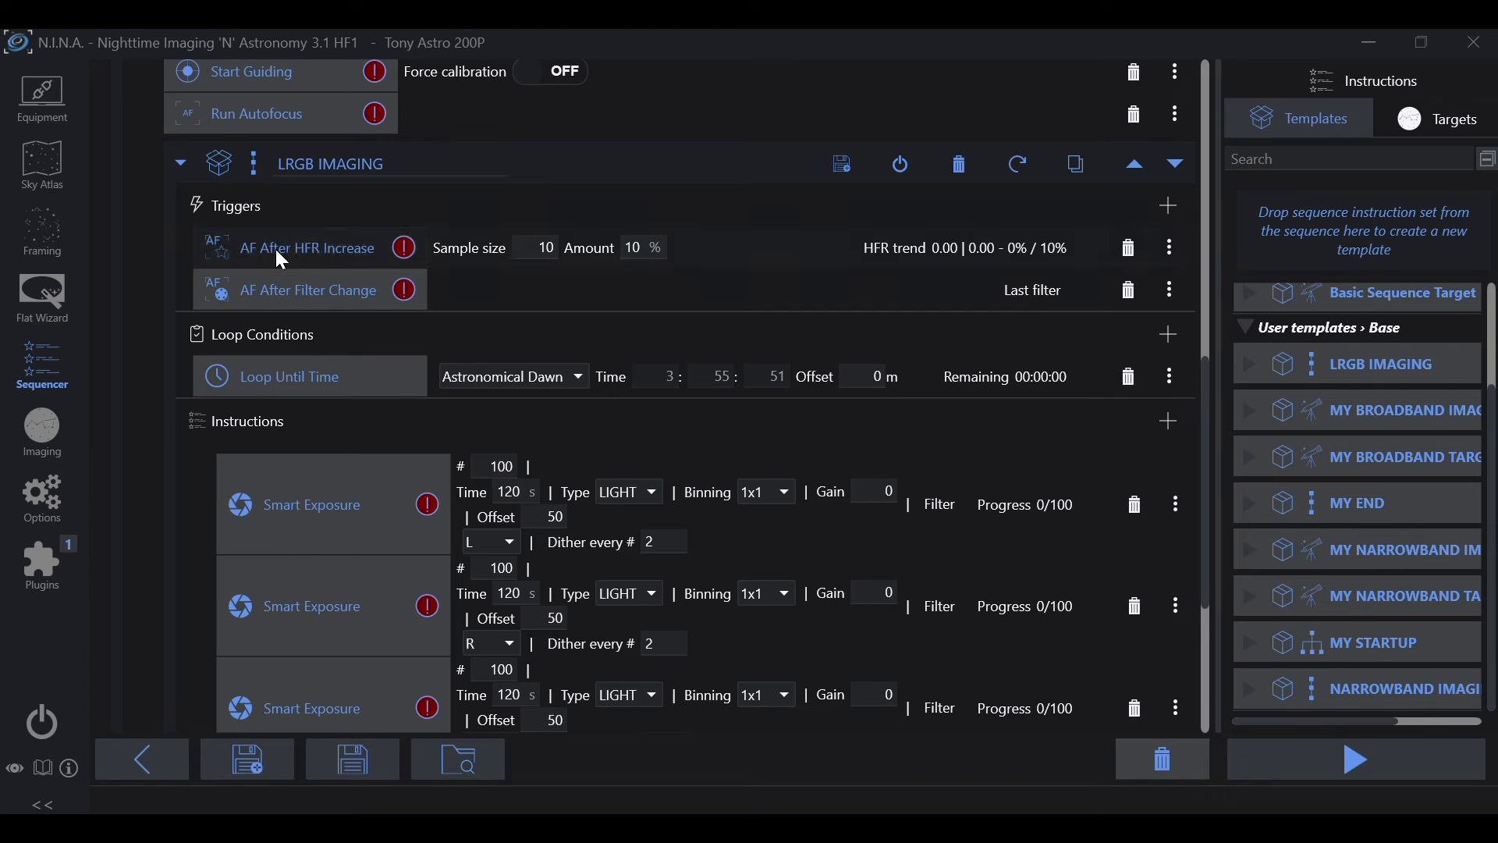
# Expand the MY END block and examine its shutdown instructions and the preceding NGC 7103 exposures.
pyautogui.scroll(-5, 284, 390)
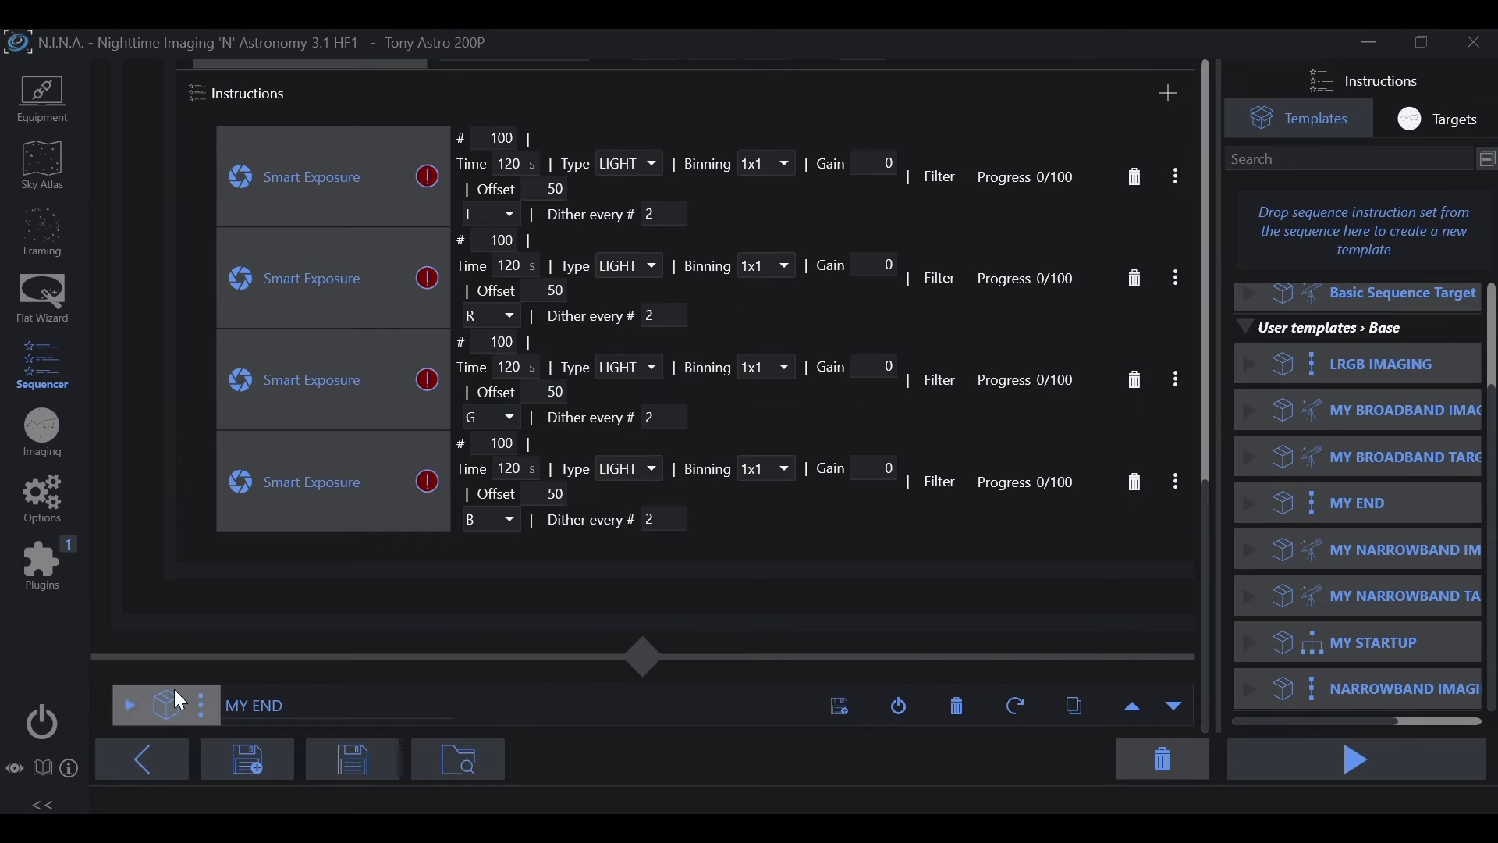
pyautogui.click(127, 706)
pyautogui.scroll(-4, 391, 469)
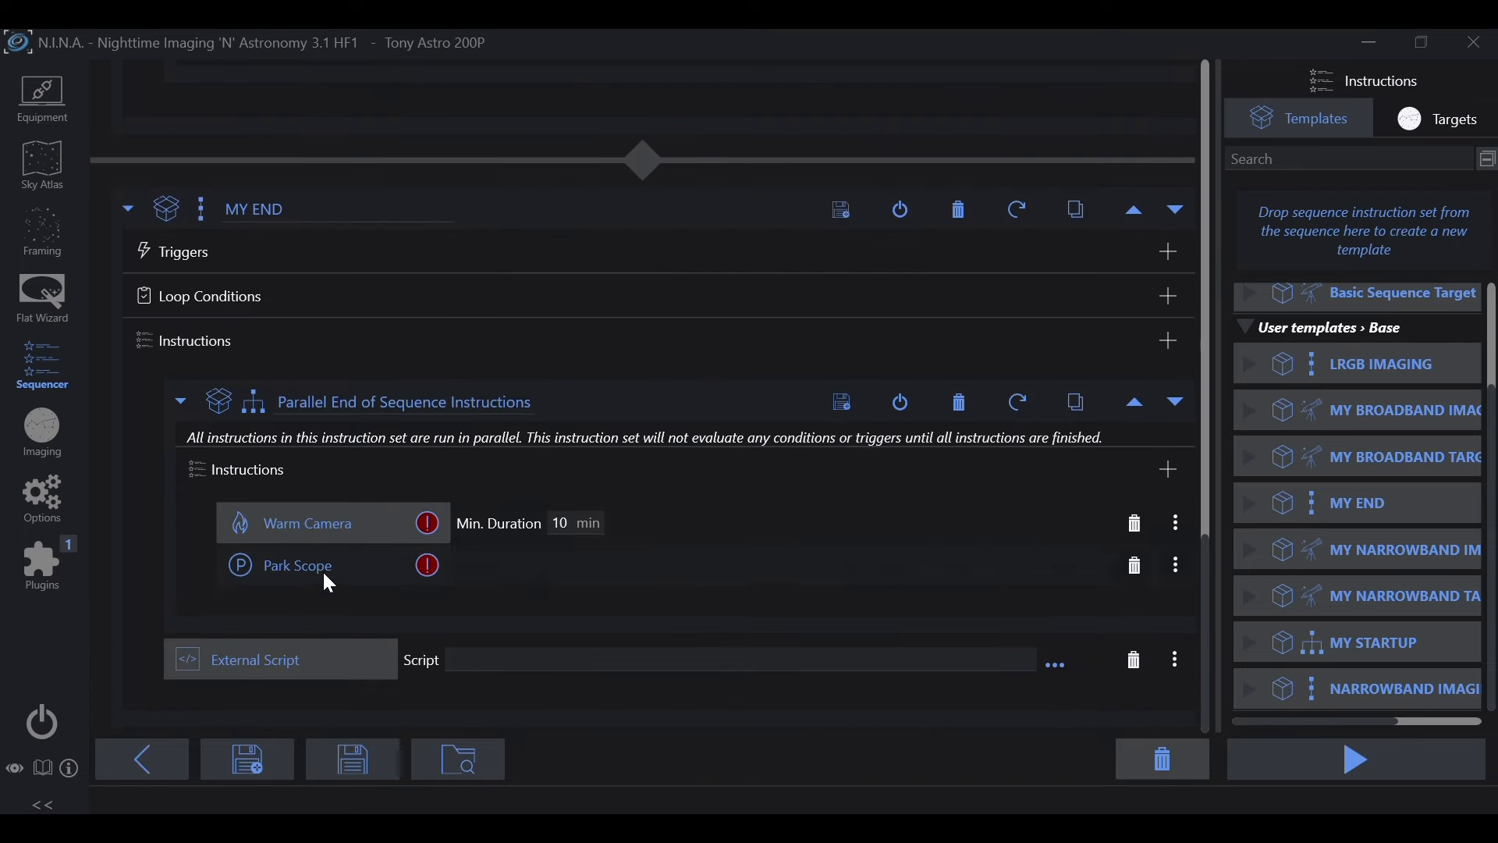
pyautogui.scroll(10, 611, 499)
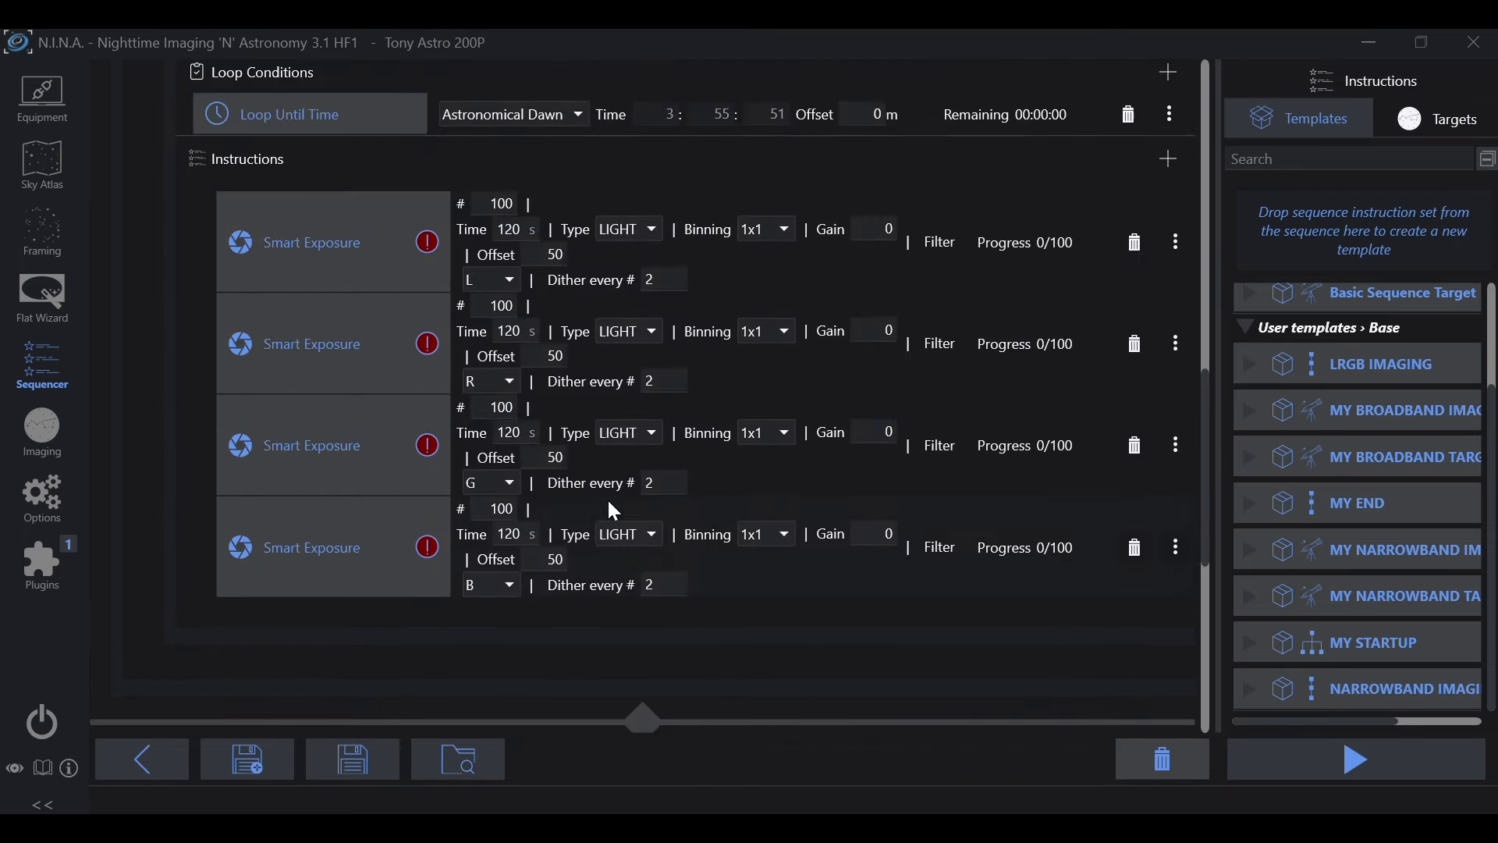
pyautogui.scroll(8, 609, 504)
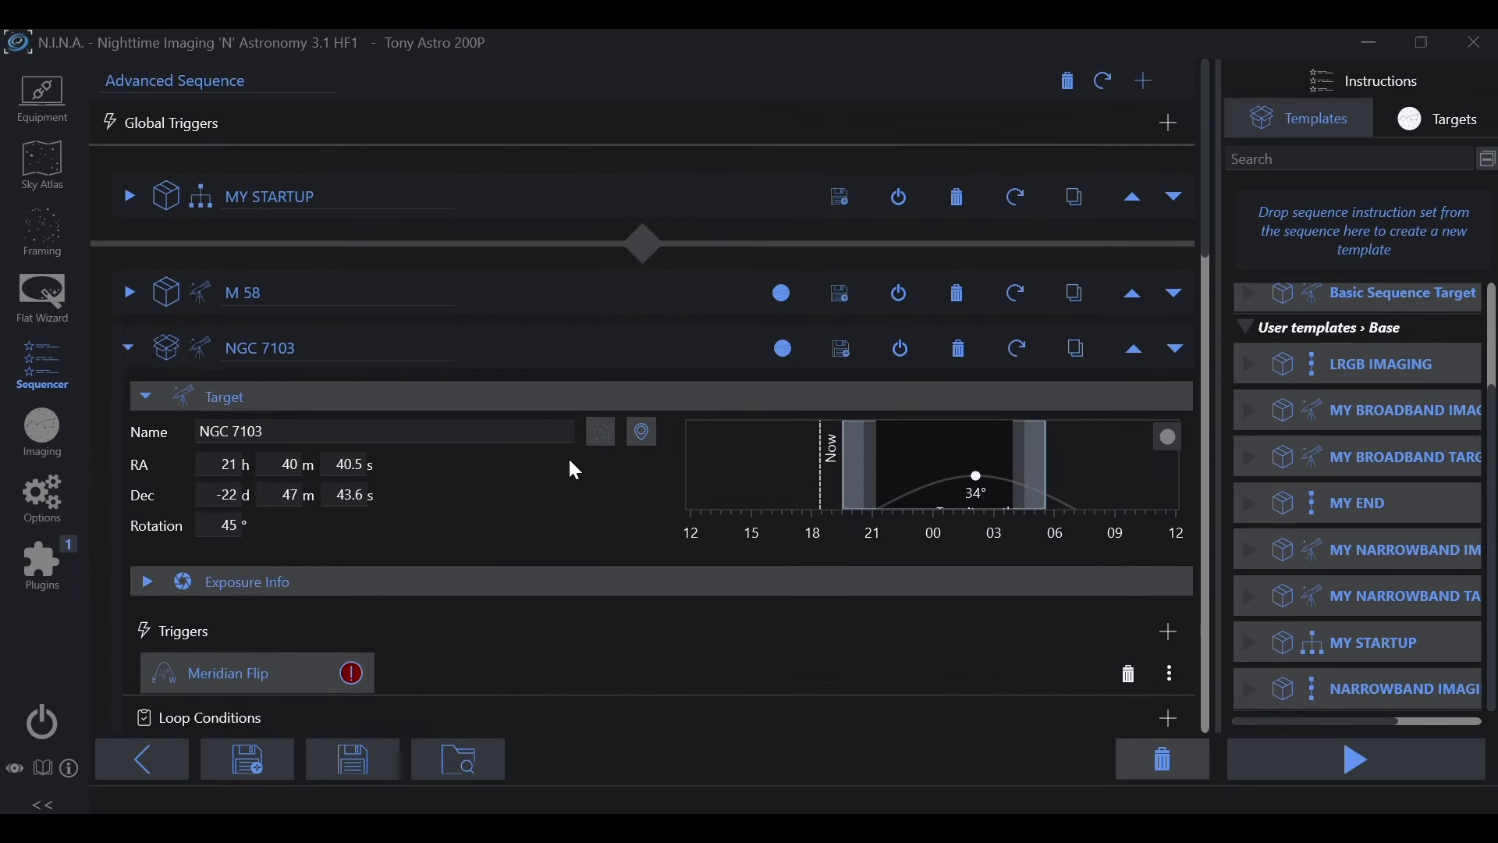
# Delete the Loop Until Time condition from the NGC 7103 LRGB IMAGING set.
pyautogui.scroll(-3, 574, 470)
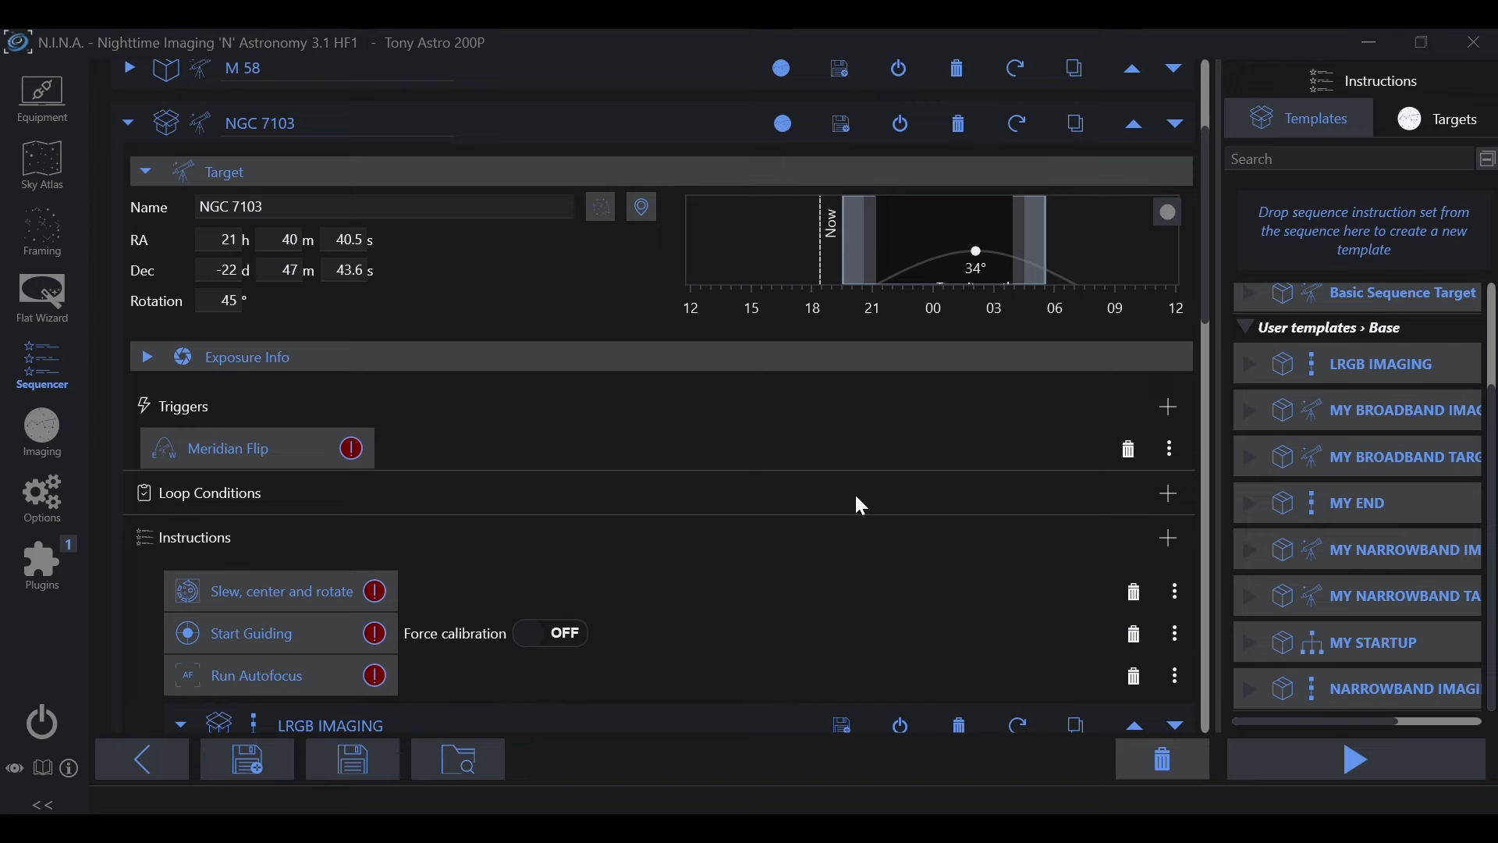
pyautogui.scroll(-4, 813, 492)
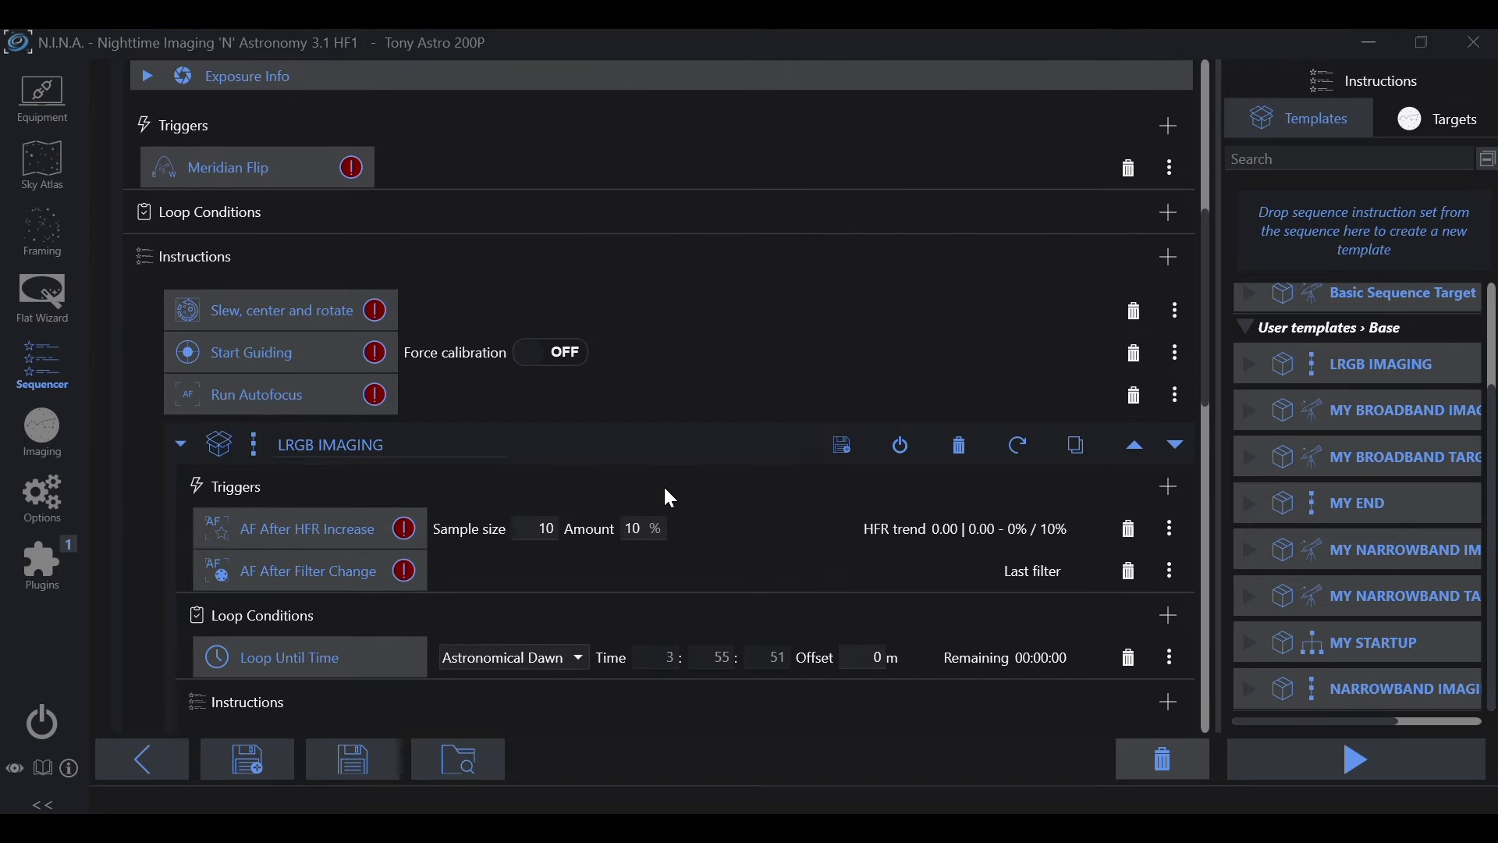
pyautogui.scroll(-3, 577, 480)
pyautogui.click(1128, 433)
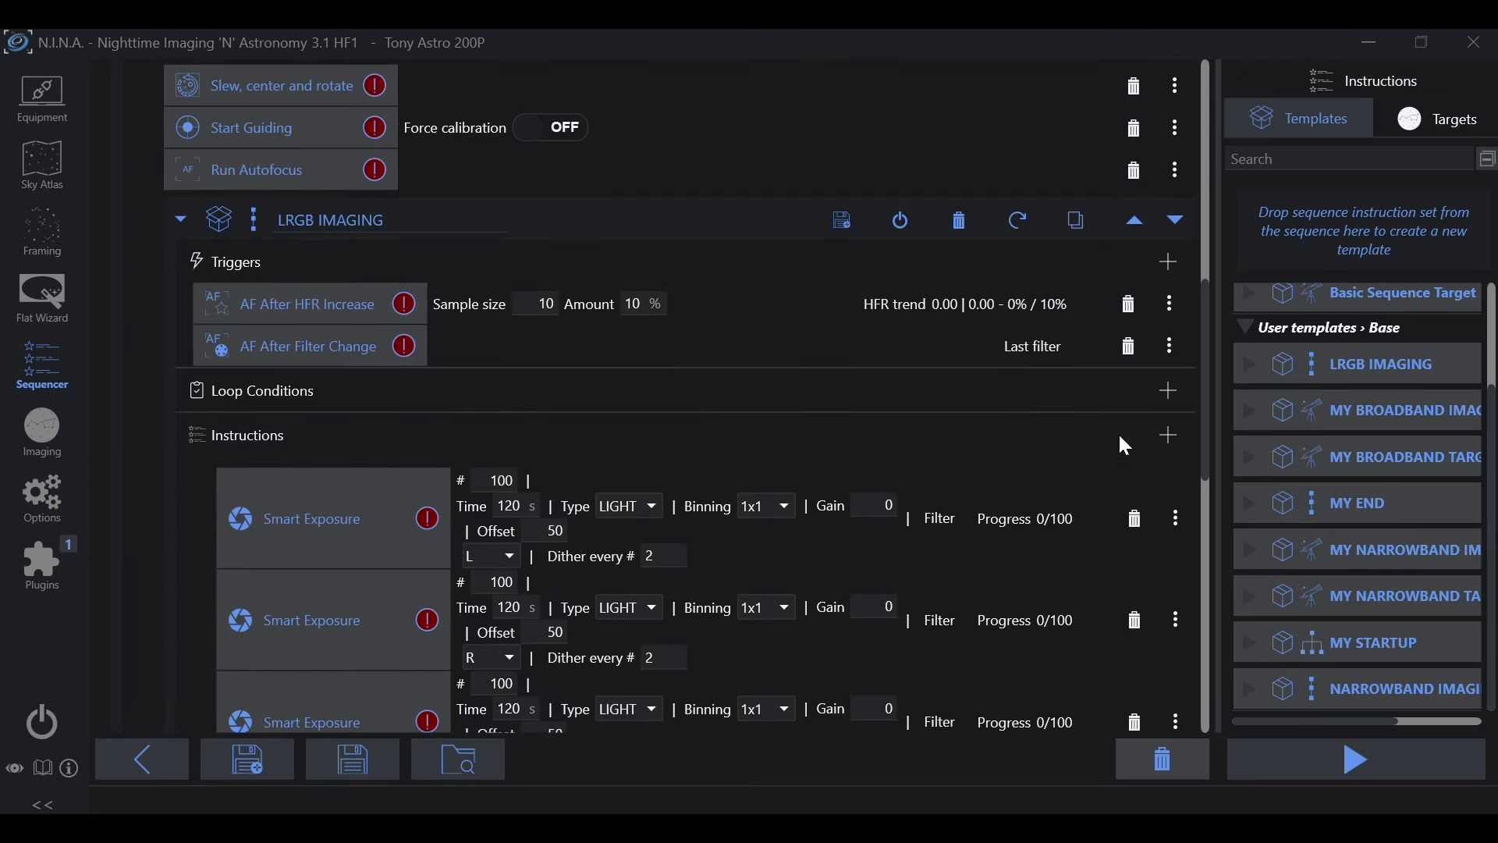
# Add a Wait for Time utility instruction to the NGC 7103 target's instructions and locate it below the LRGB IMAGING set.
pyautogui.scroll(4, 646, 388)
pyautogui.scroll(6, 637, 382)
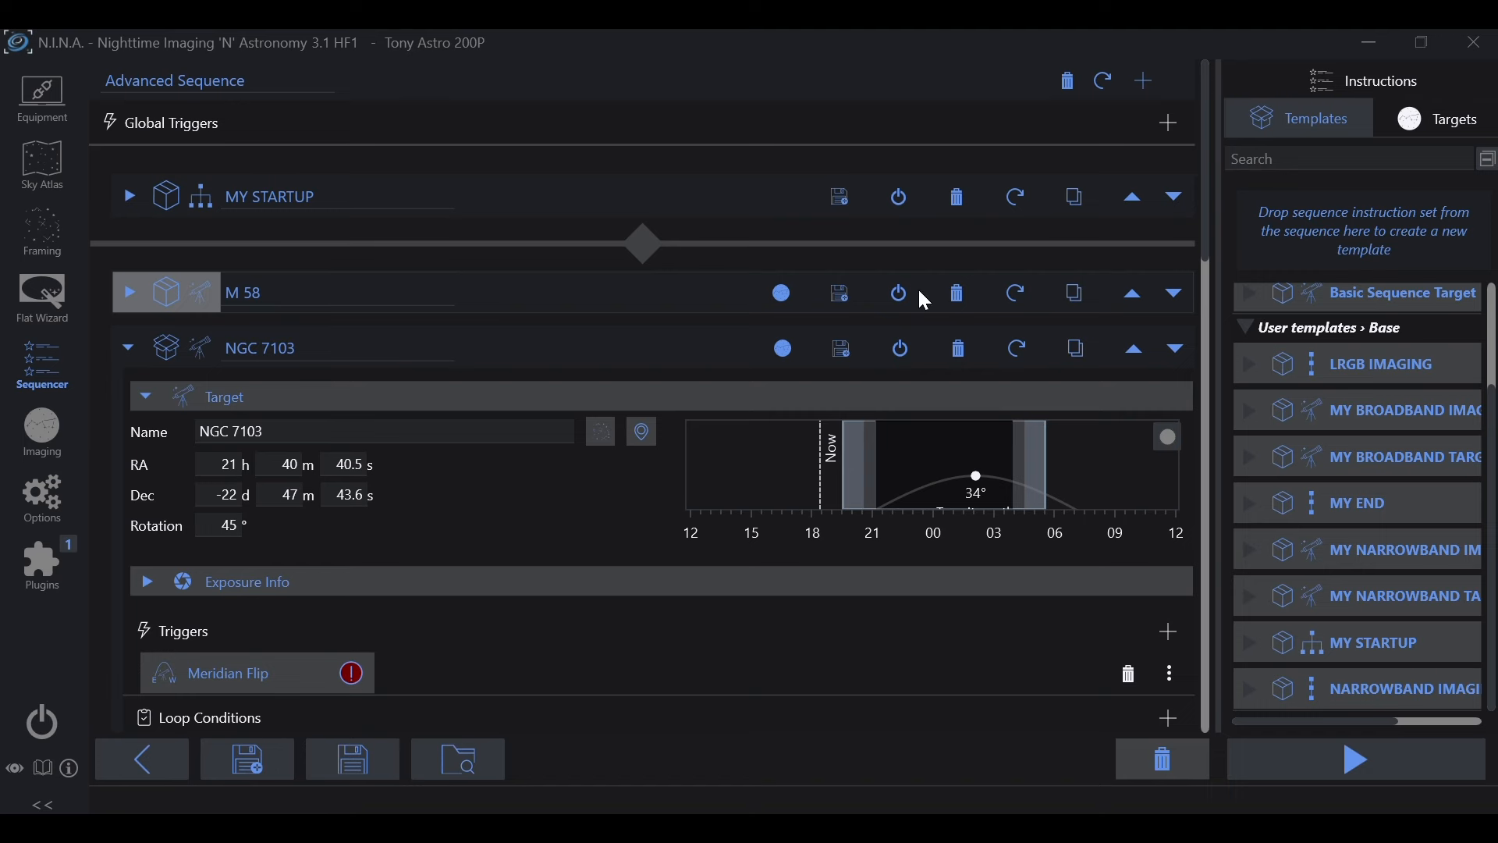
pyautogui.scroll(-3, 576, 522)
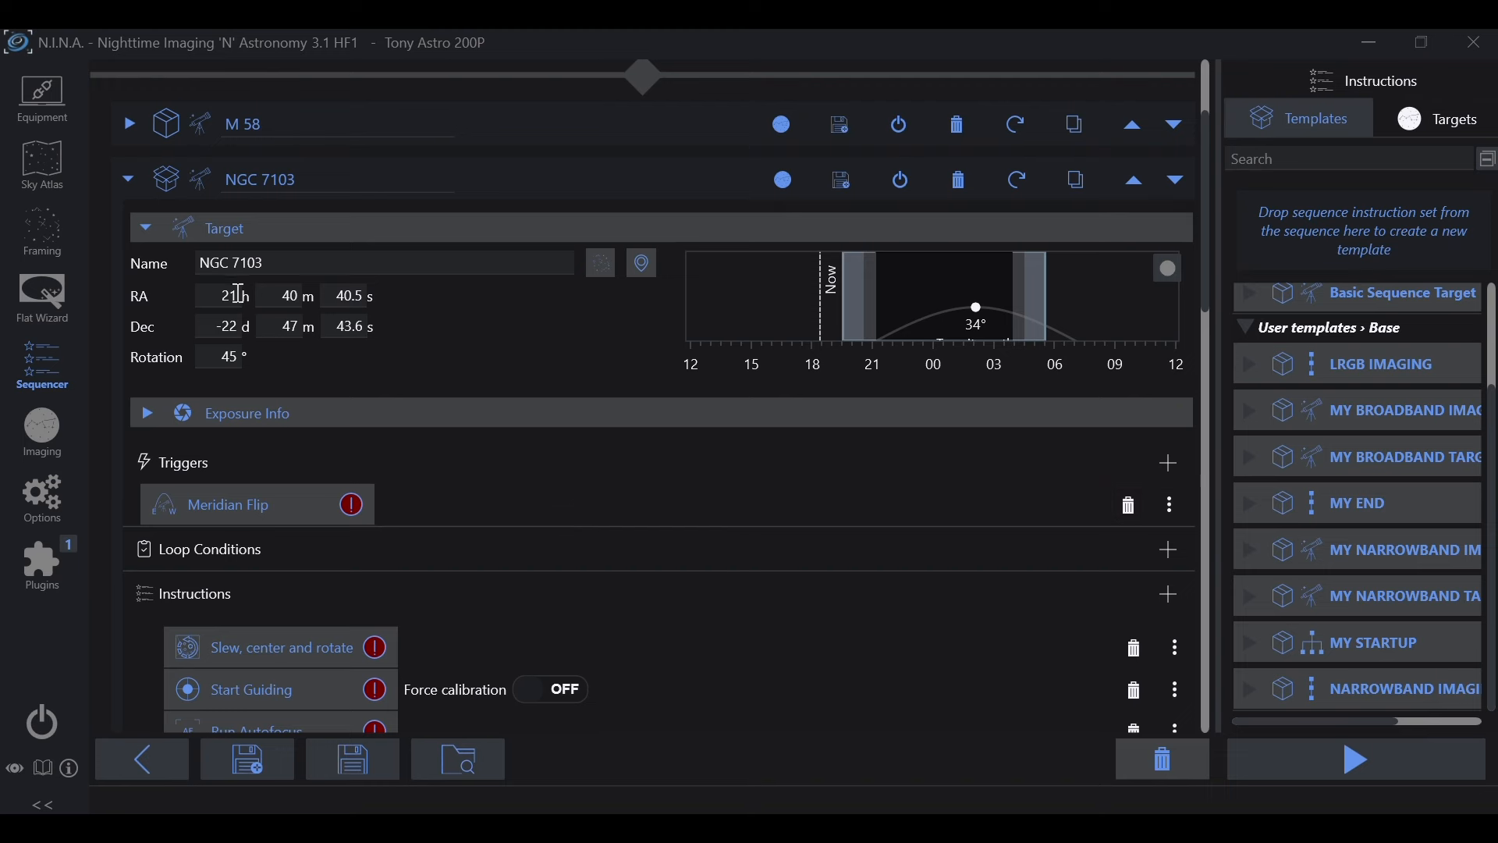
pyautogui.scroll(-2, 536, 492)
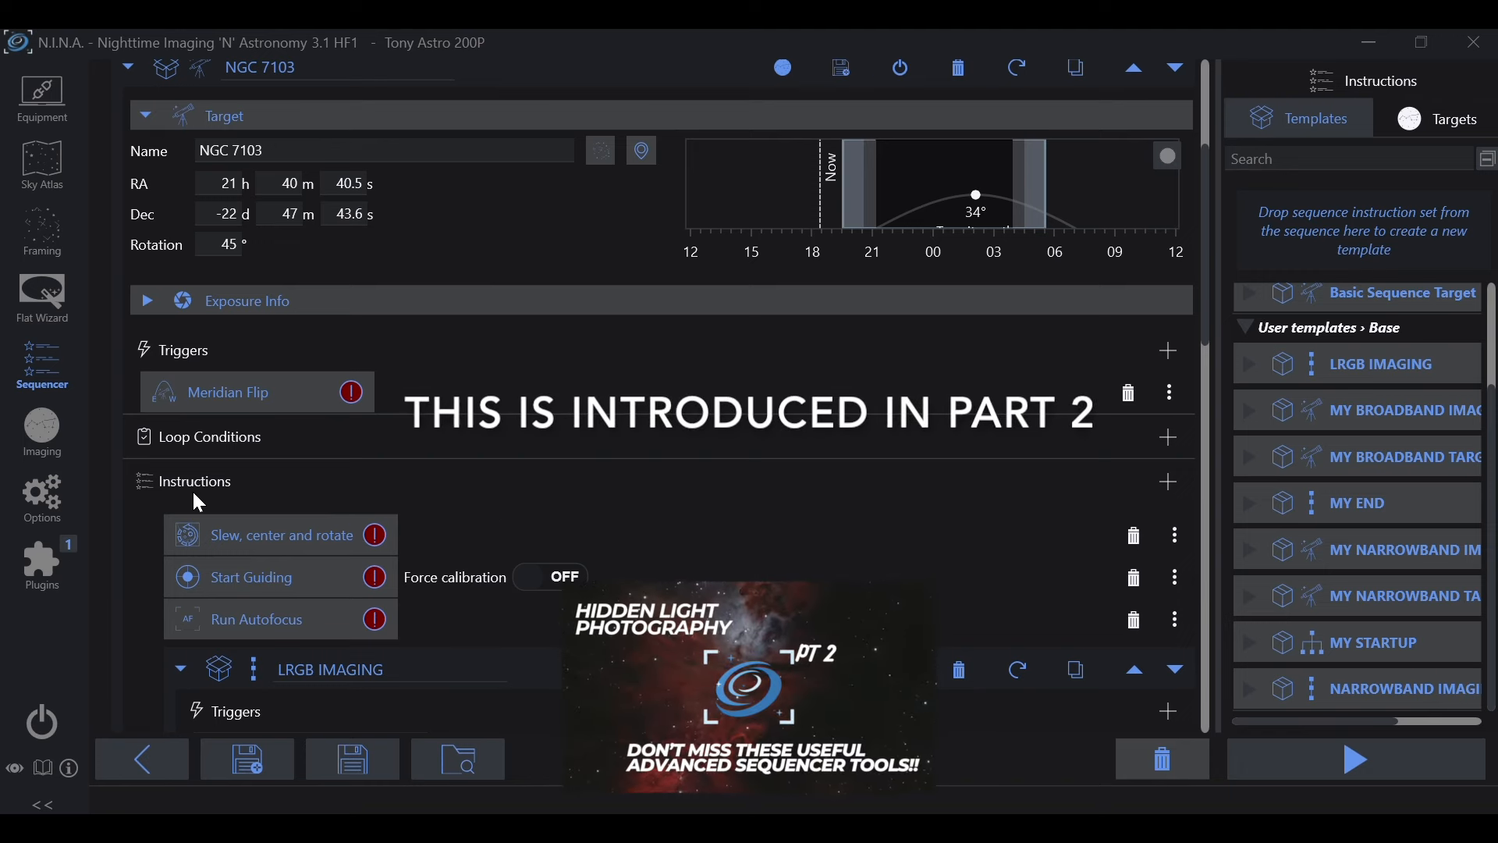
pyautogui.click(1162, 481)
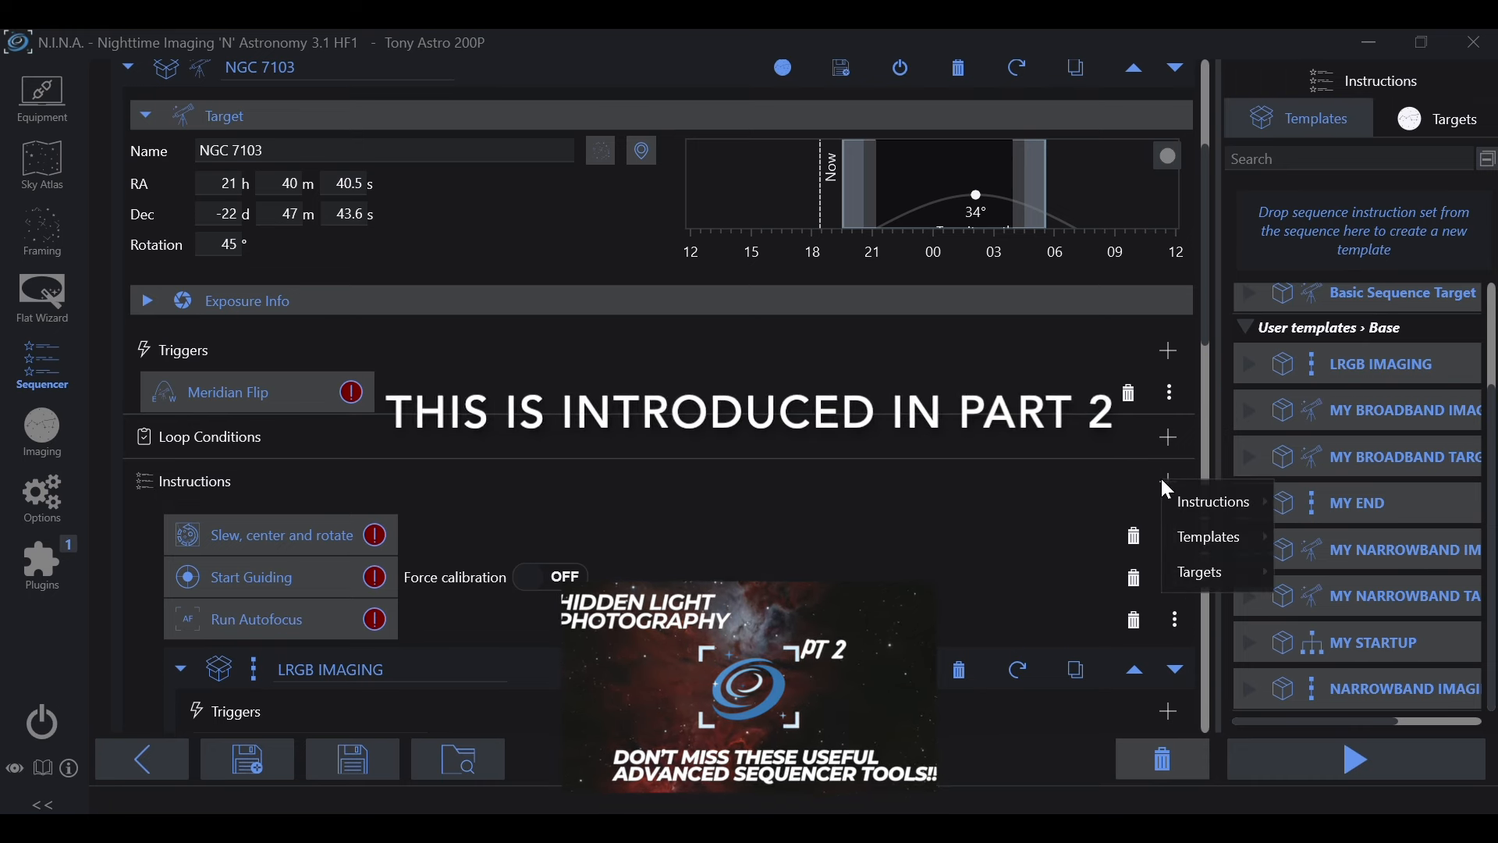
pyautogui.moveTo(1195, 516)
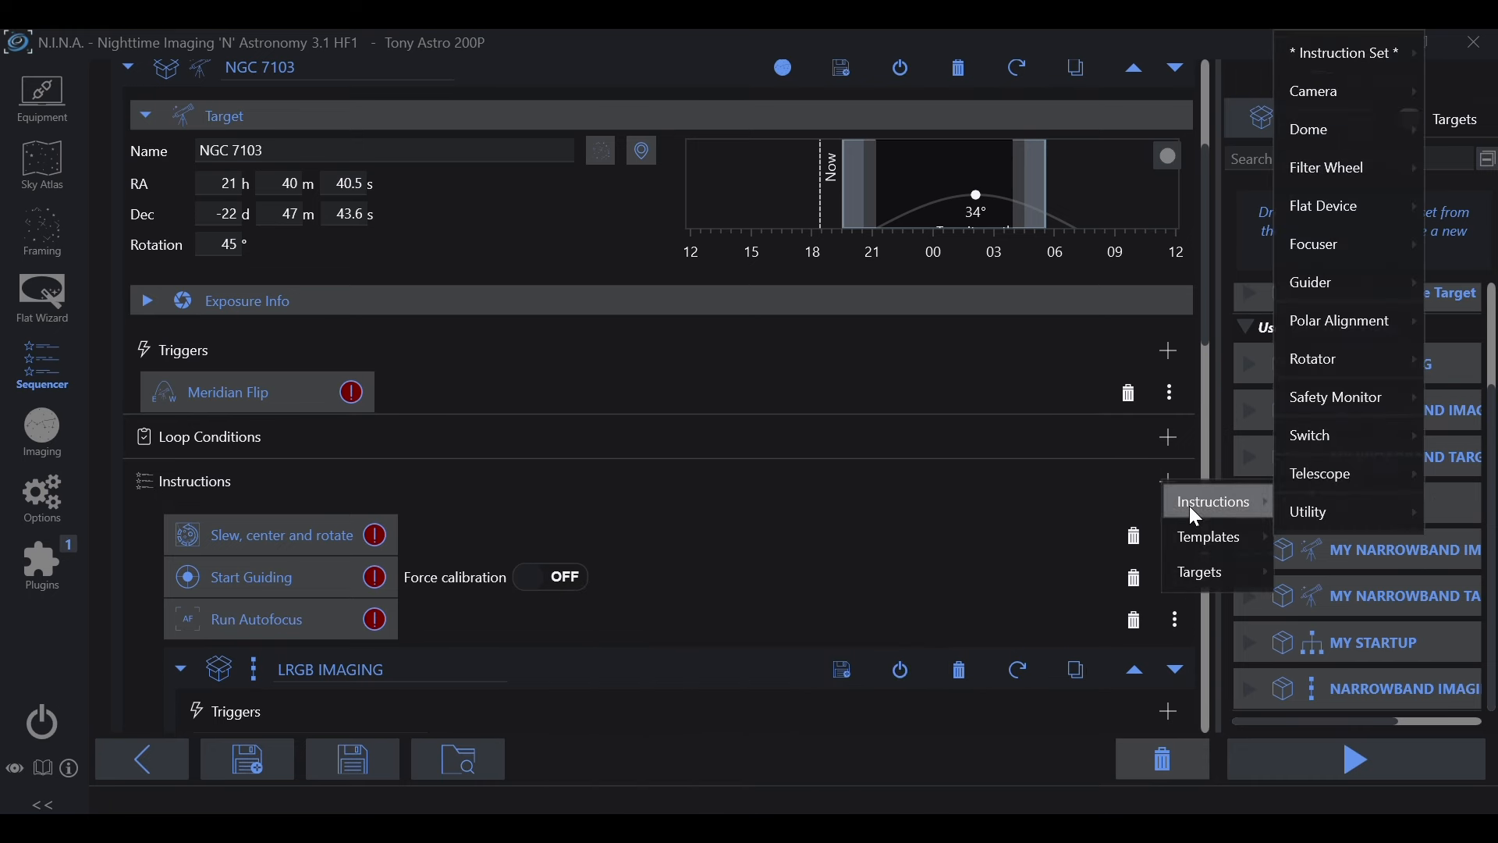
pyautogui.moveTo(1295, 517)
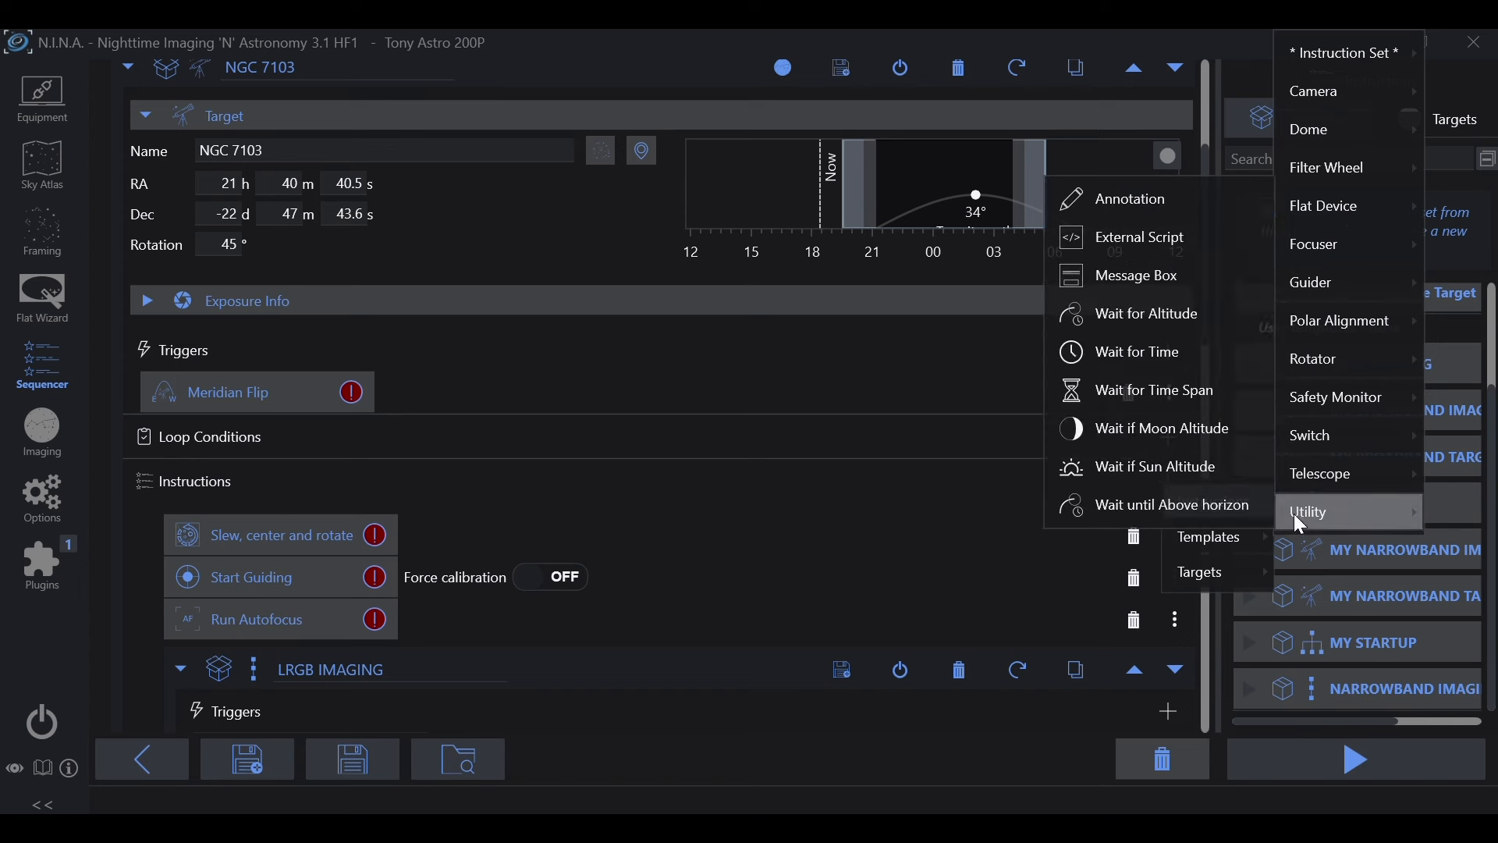
pyautogui.click(1124, 353)
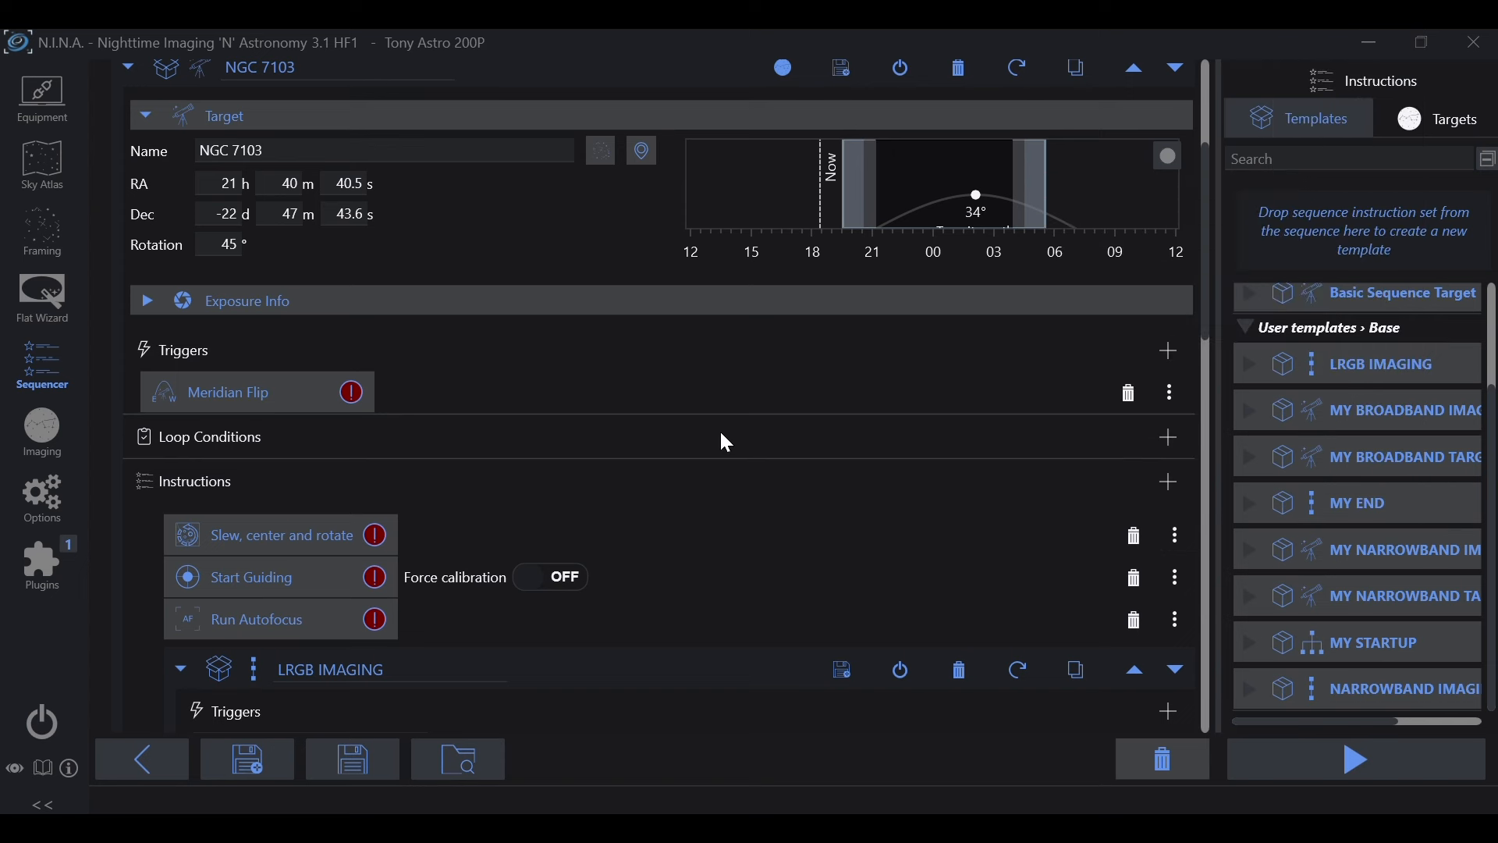
pyautogui.scroll(-4, 546, 523)
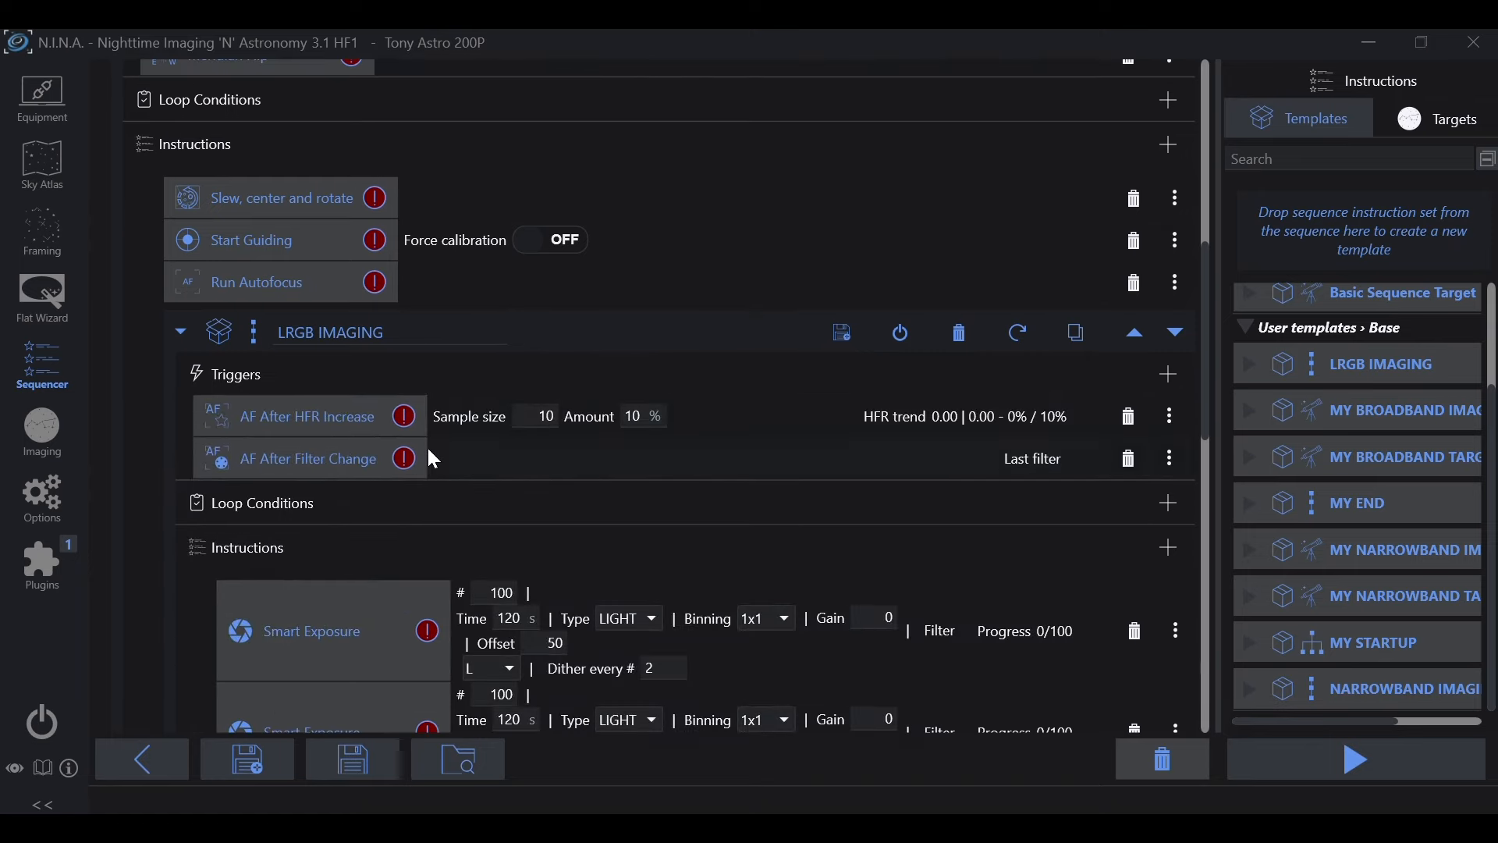
pyautogui.scroll(2, 414, 442)
pyautogui.scroll(-2, 312, 456)
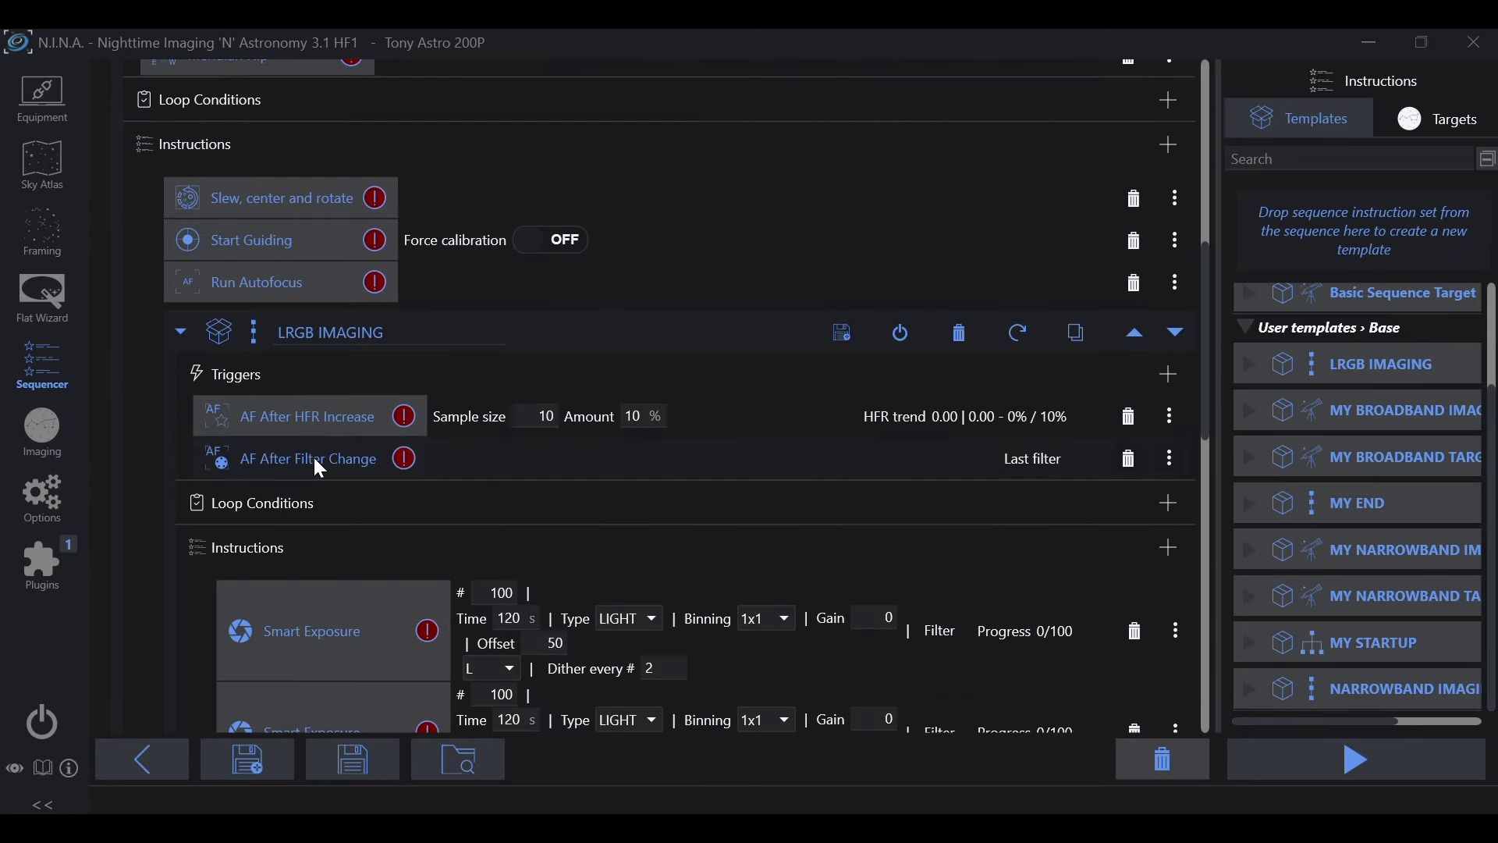
pyautogui.scroll(-6, 312, 456)
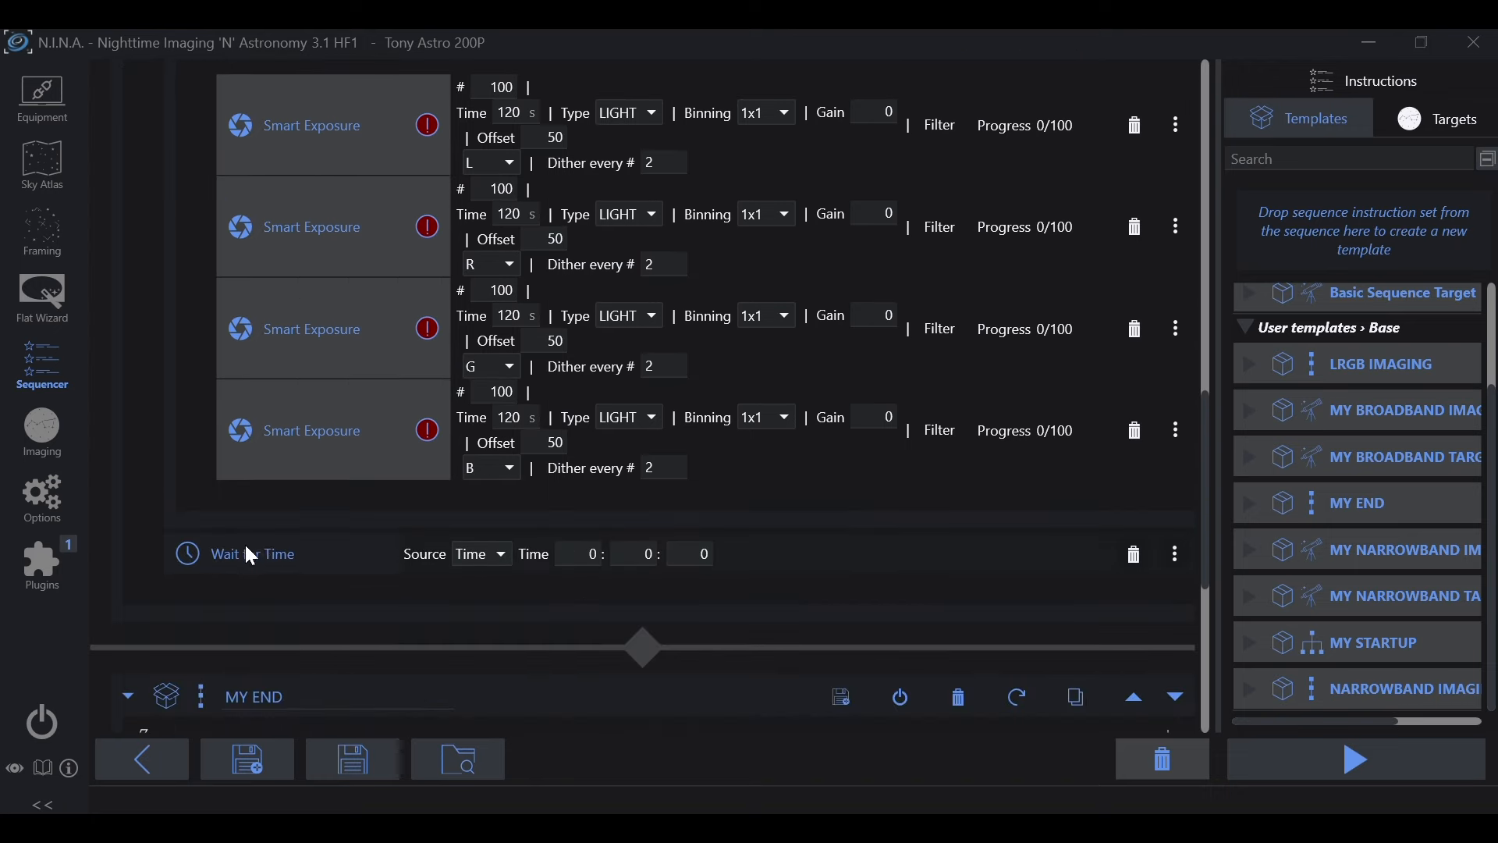
# Collapse the LRGB IMAGING set inside the NGC 7103 target.
pyautogui.scroll(3, 248, 556)
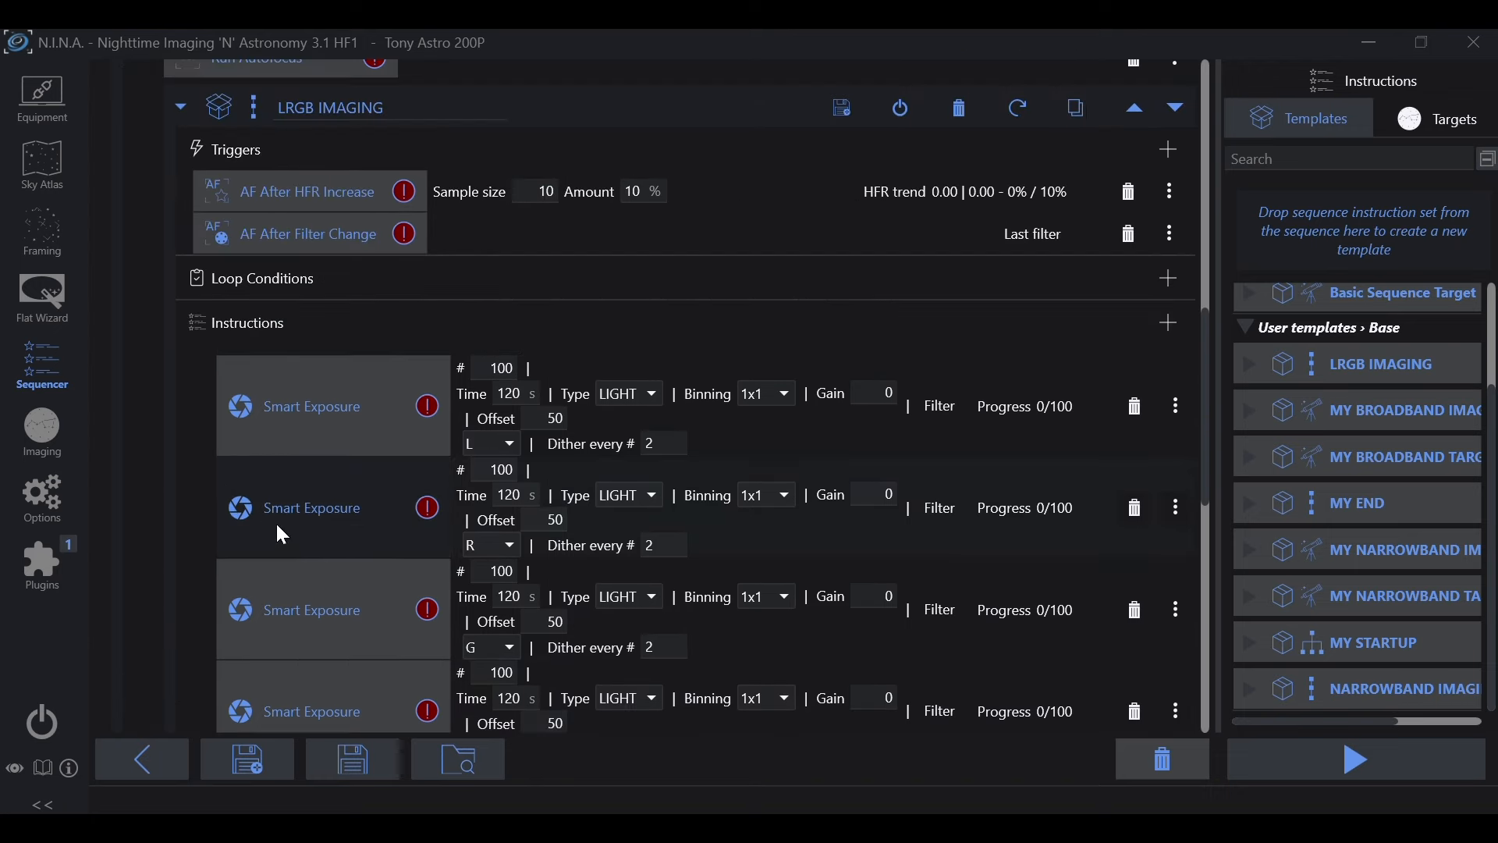
pyautogui.scroll(-2, 188, 692)
pyautogui.scroll(4, 227, 460)
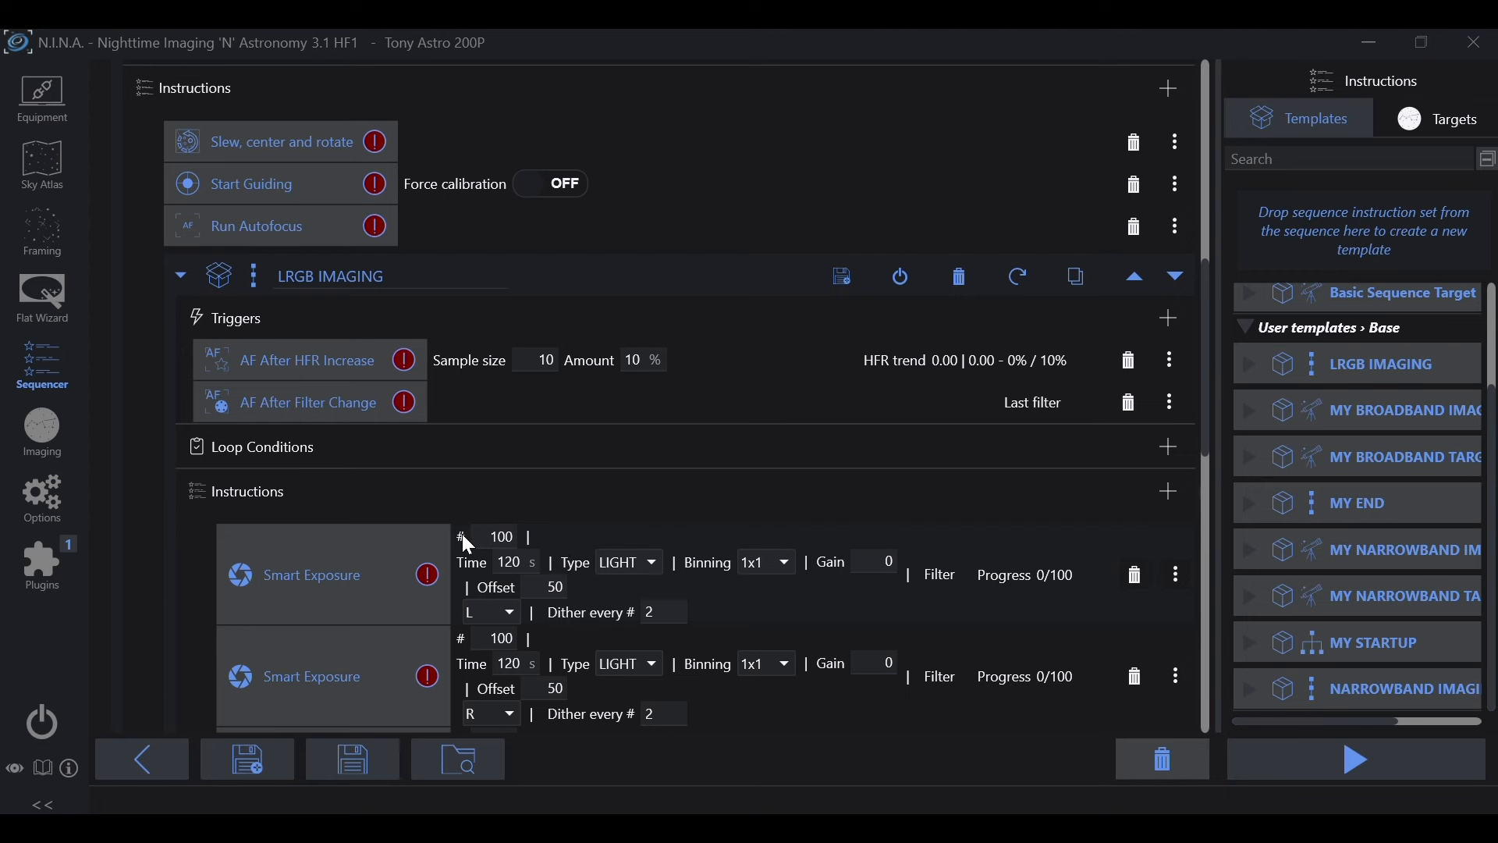
pyautogui.click(184, 281)
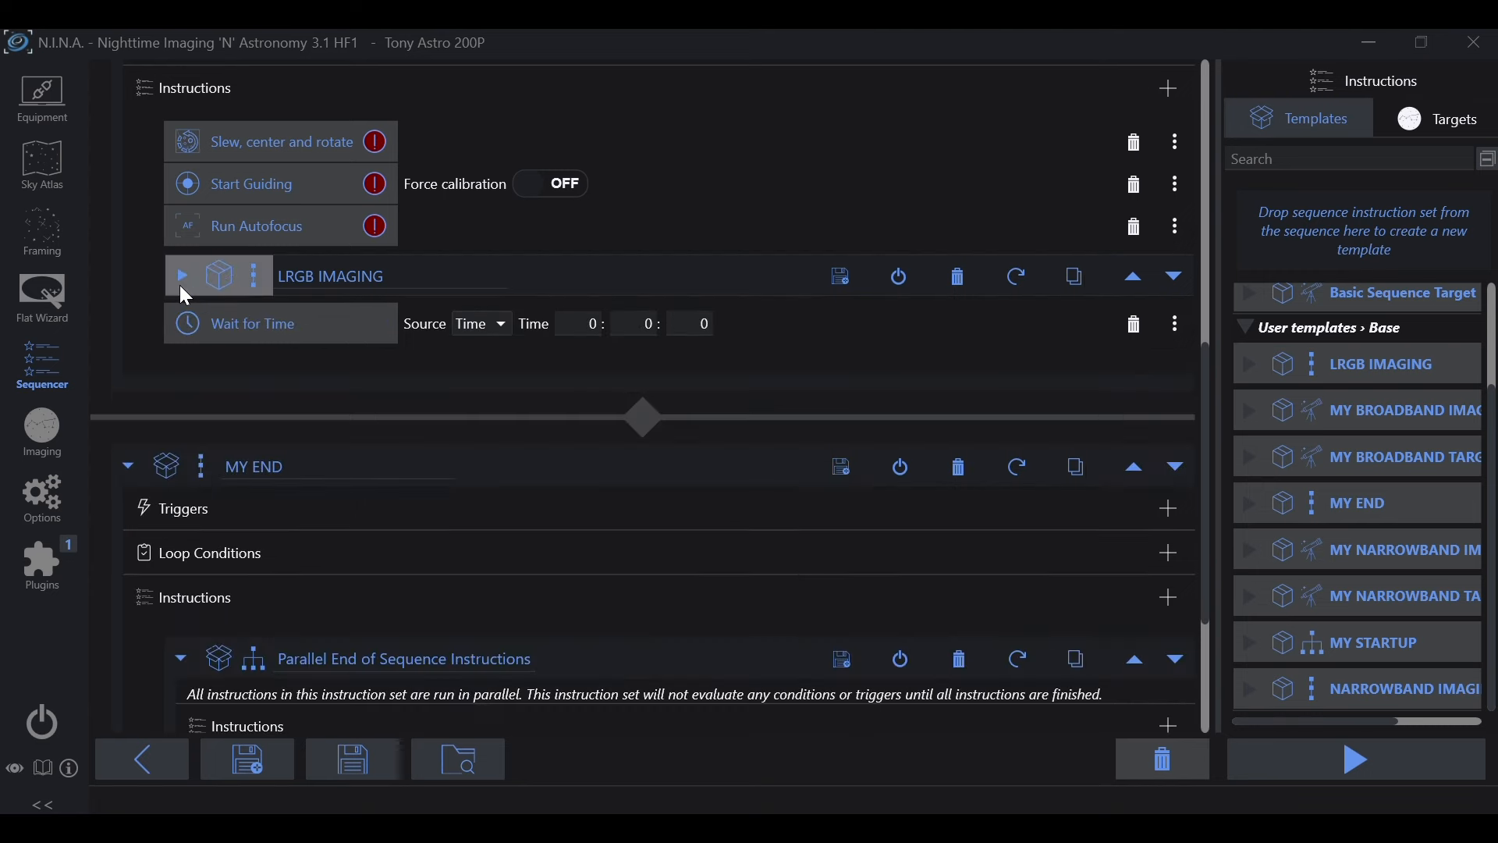
# Set the NGC 7103 Wait for Time instruction to 2:00:00 and move it ahead of Slew, center and rotate.
pyautogui.scroll(3, 533, 315)
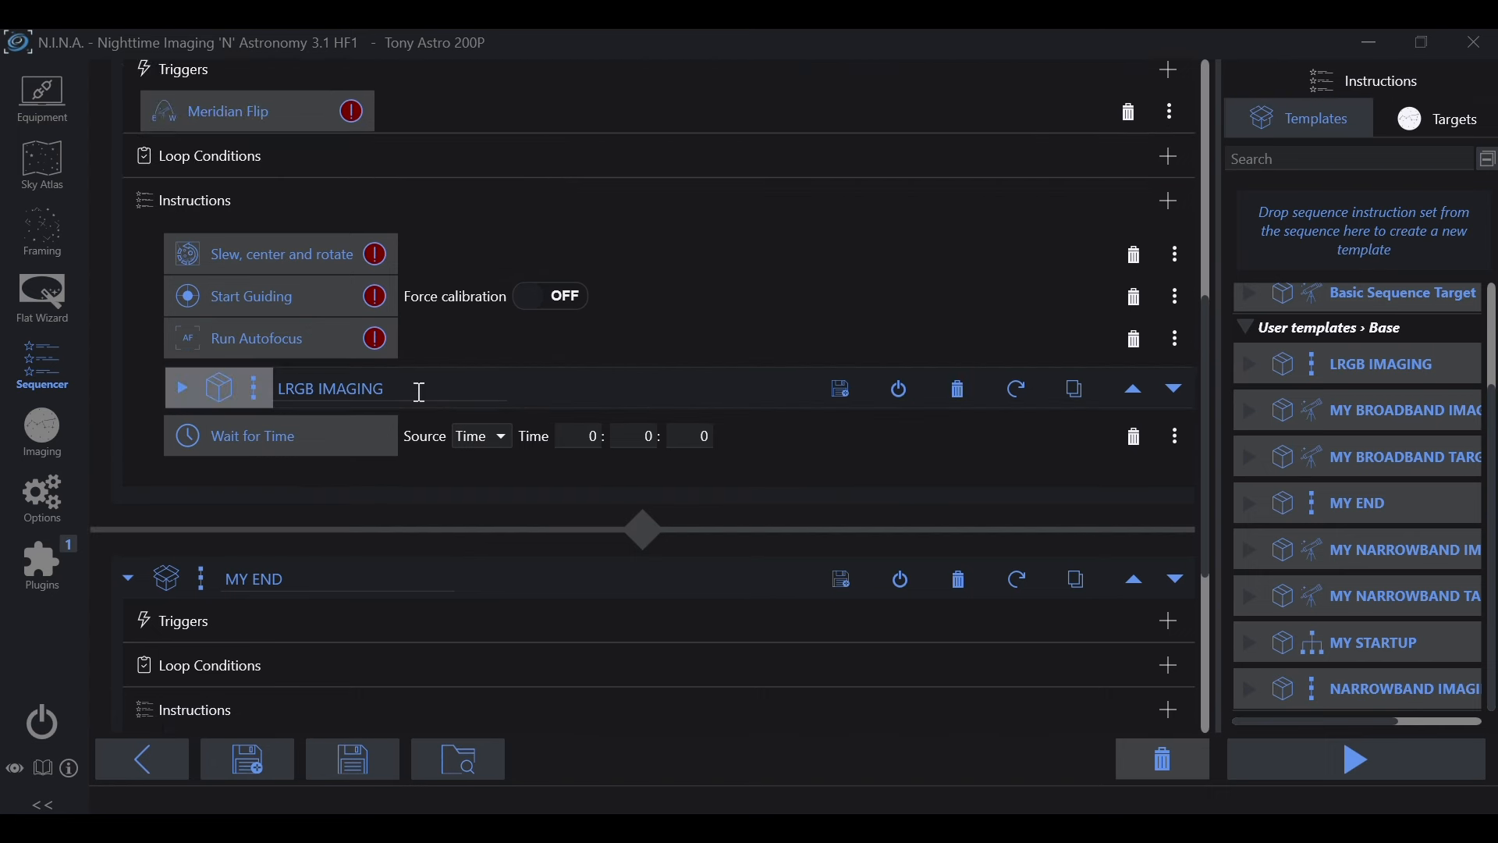
pyautogui.scroll(1, 421, 394)
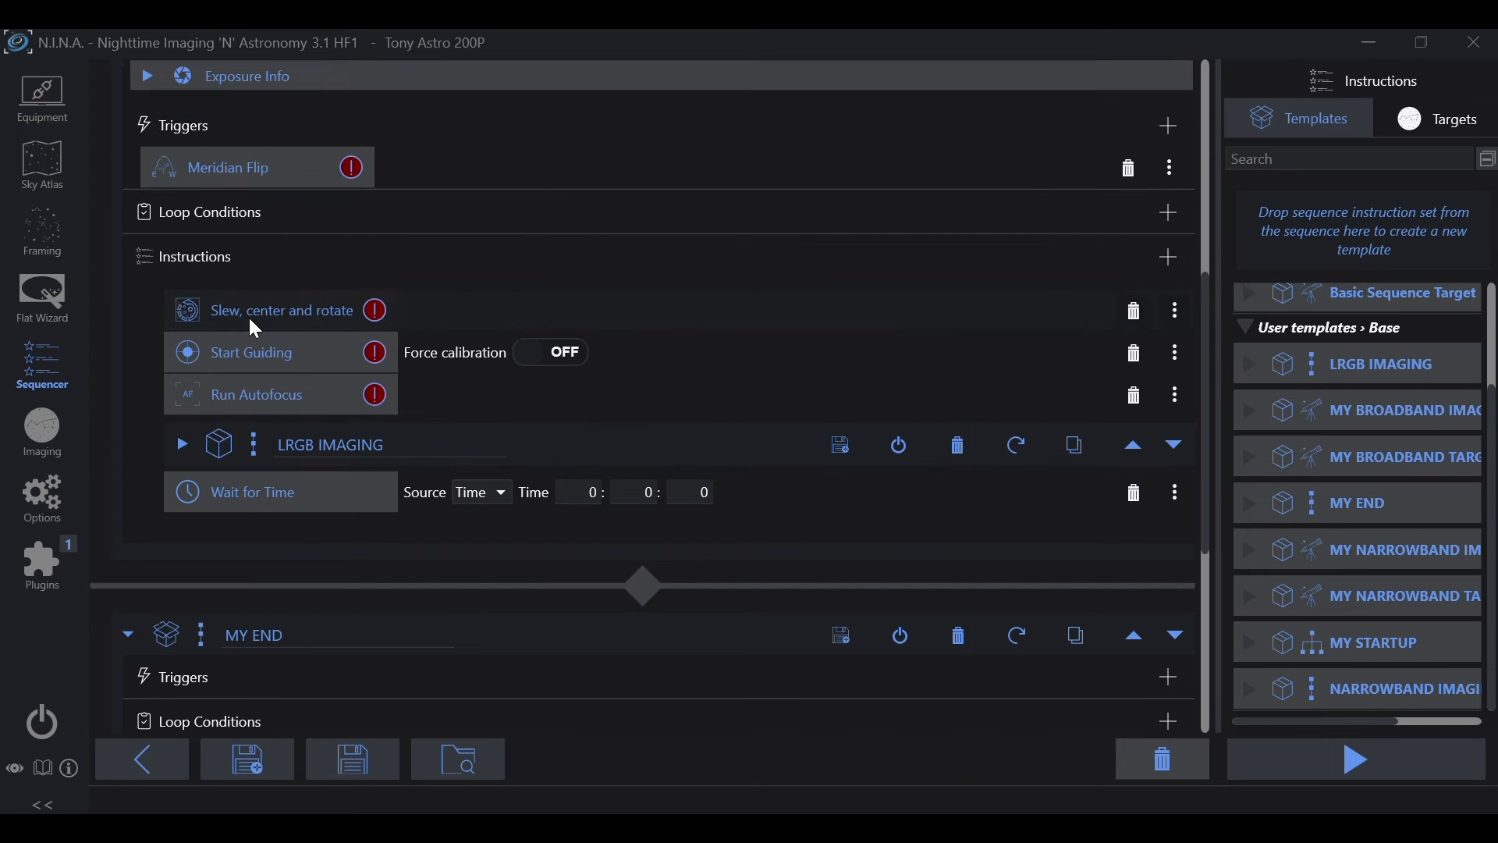
pyautogui.scroll(8, 311, 327)
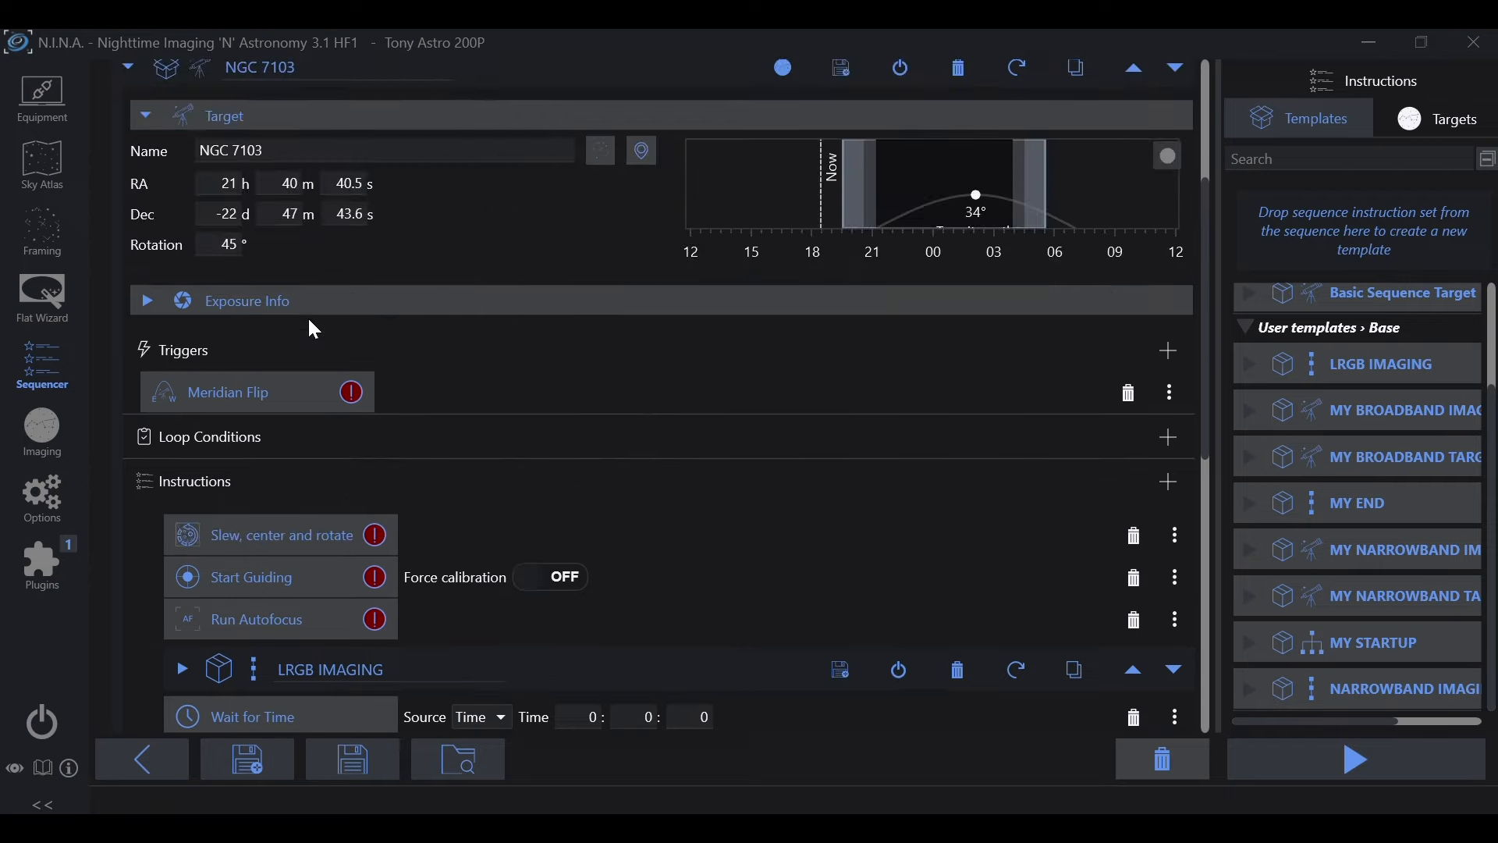
pyautogui.scroll(-6, 463, 400)
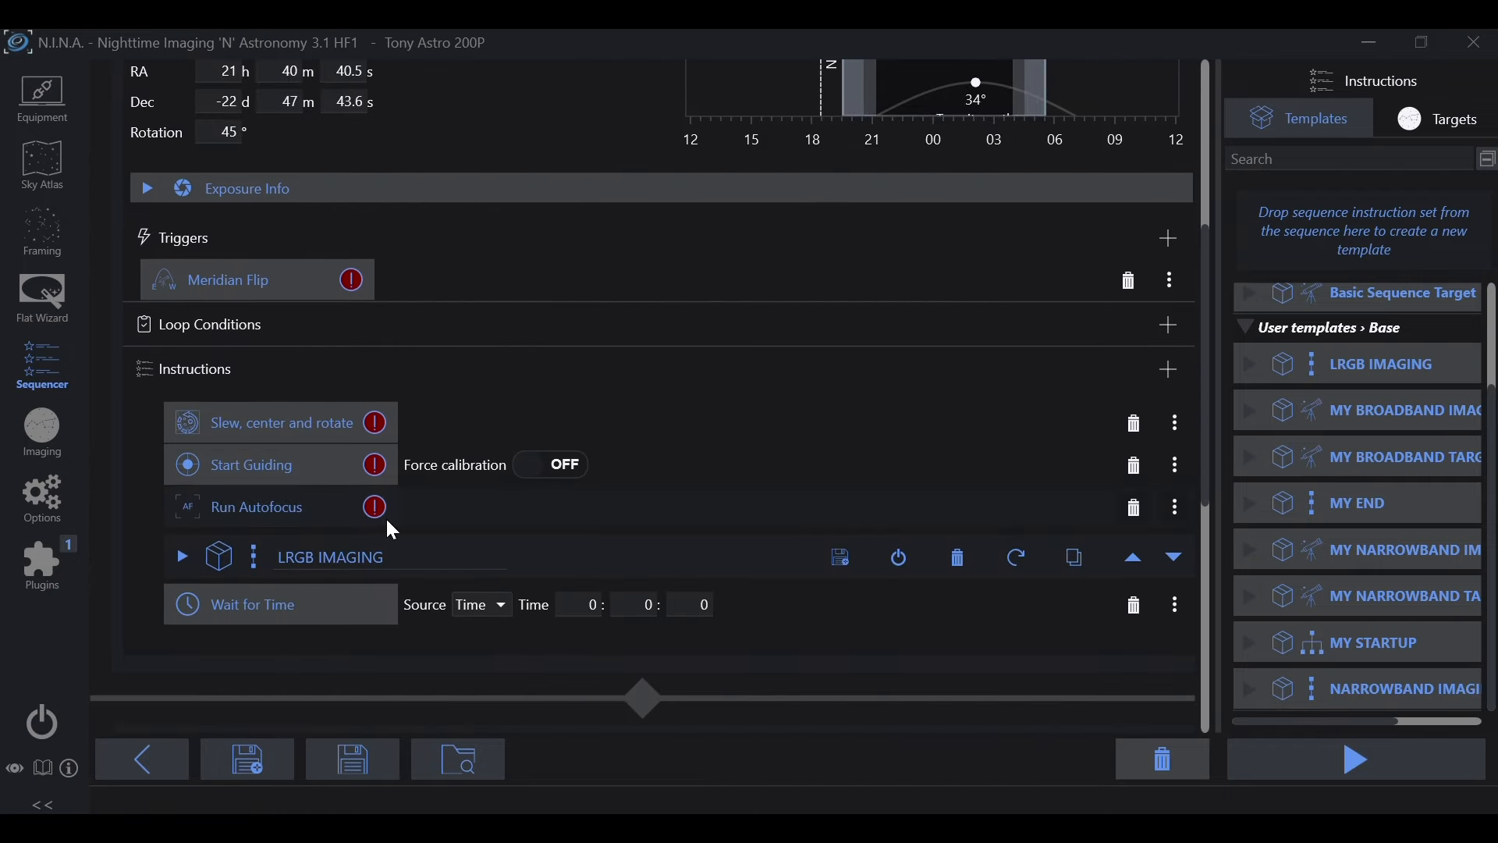
pyautogui.click(591, 601)
pyautogui.write('2')
pyautogui.moveTo(223, 626)
pyautogui.mouseDown()
pyautogui.moveTo(241, 619)
pyautogui.moveTo(268, 425)
pyautogui.moveTo(249, 420)
pyautogui.mouseUp()
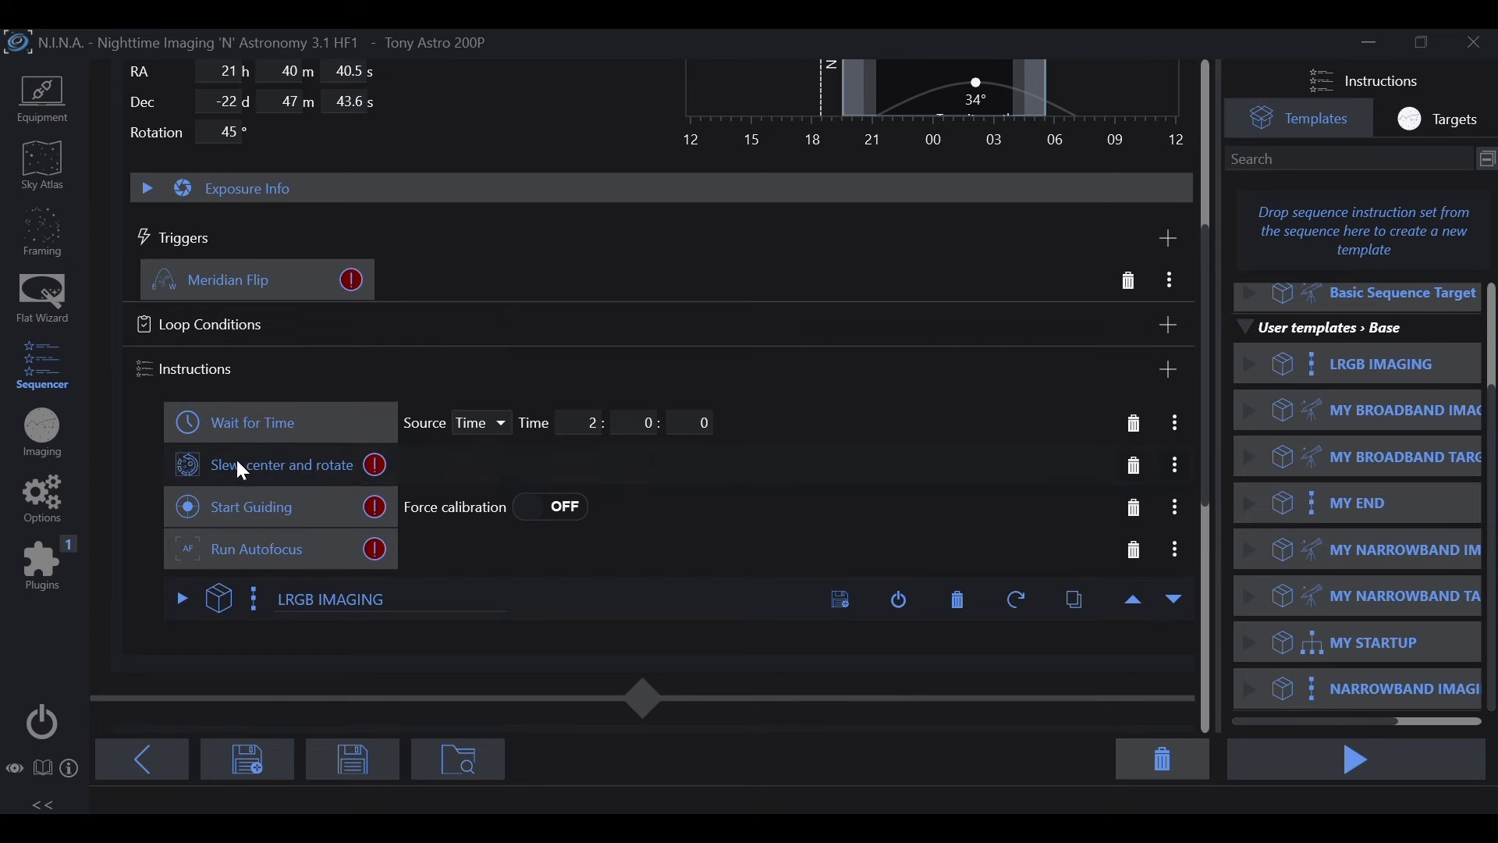
# Add a Loop Until Time condition to the NGC 7103 target itself, using Astronomical Dawn as its time source.
pyautogui.scroll(5, 311, 459)
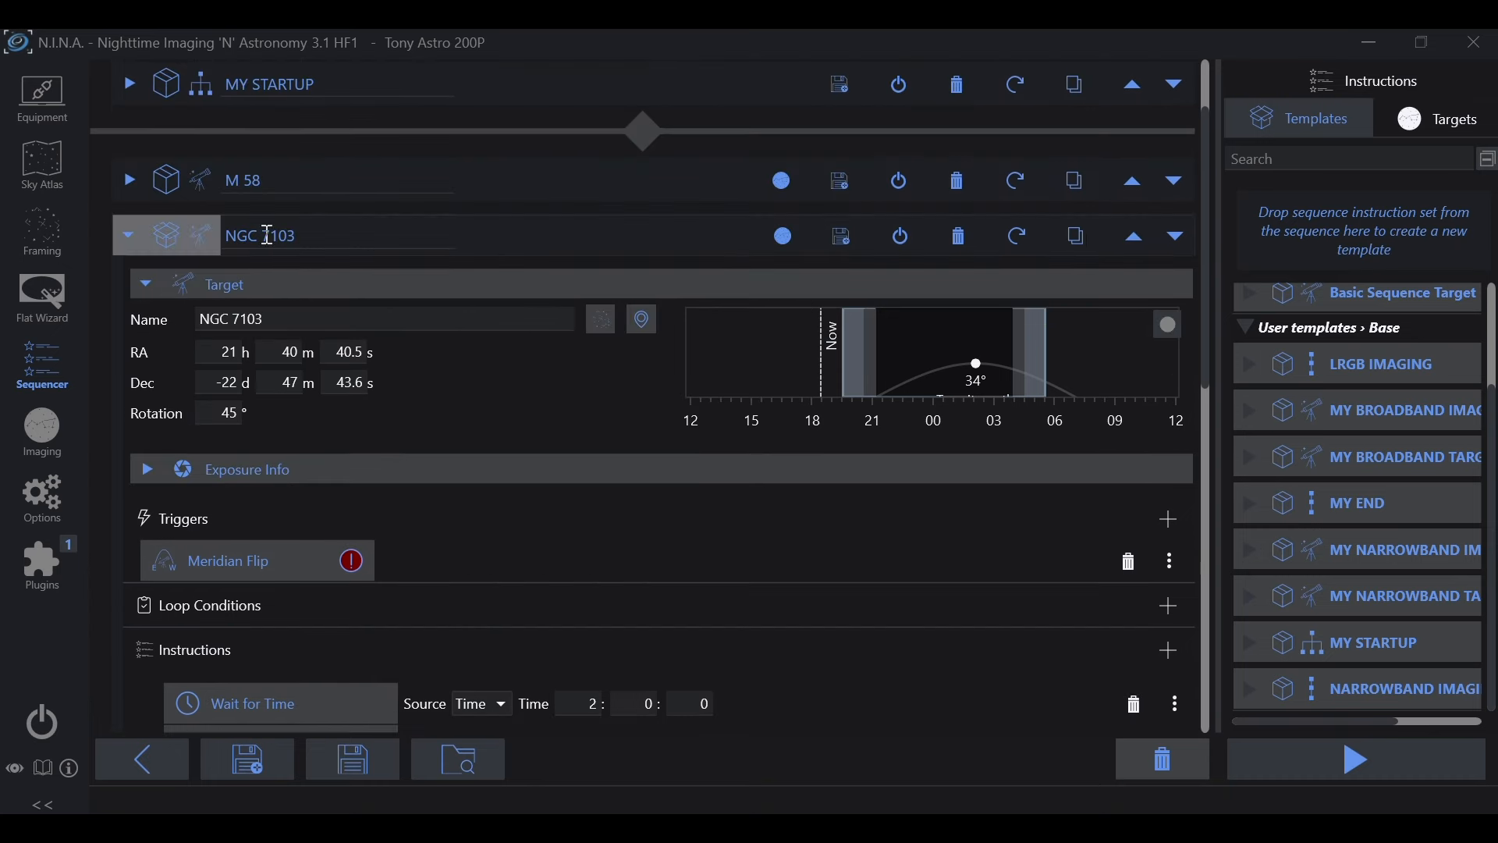
pyautogui.scroll(-3, 412, 355)
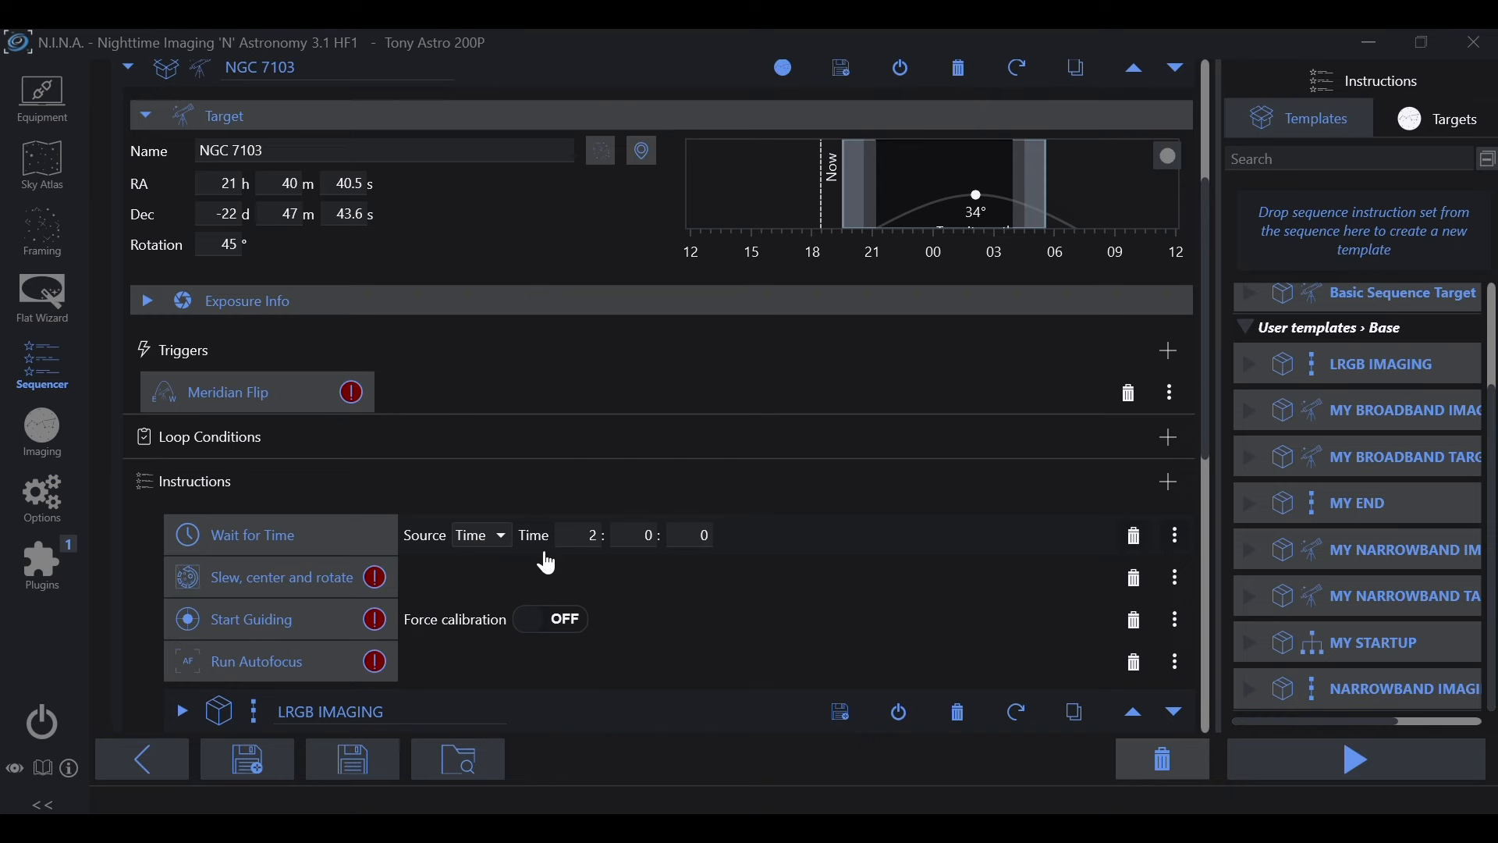
pyautogui.scroll(-2, 537, 553)
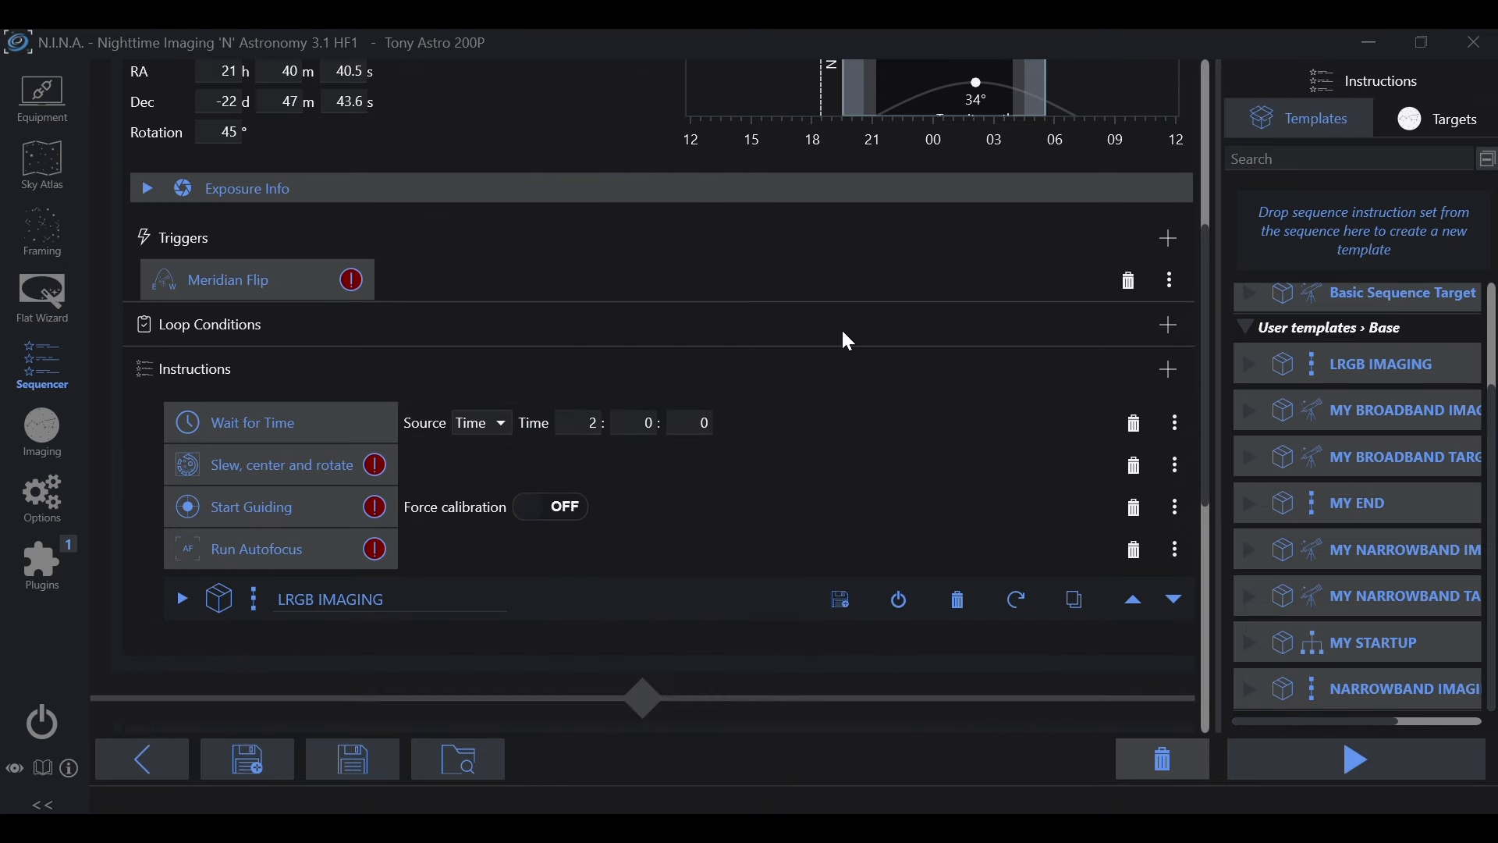
pyautogui.click(1157, 329)
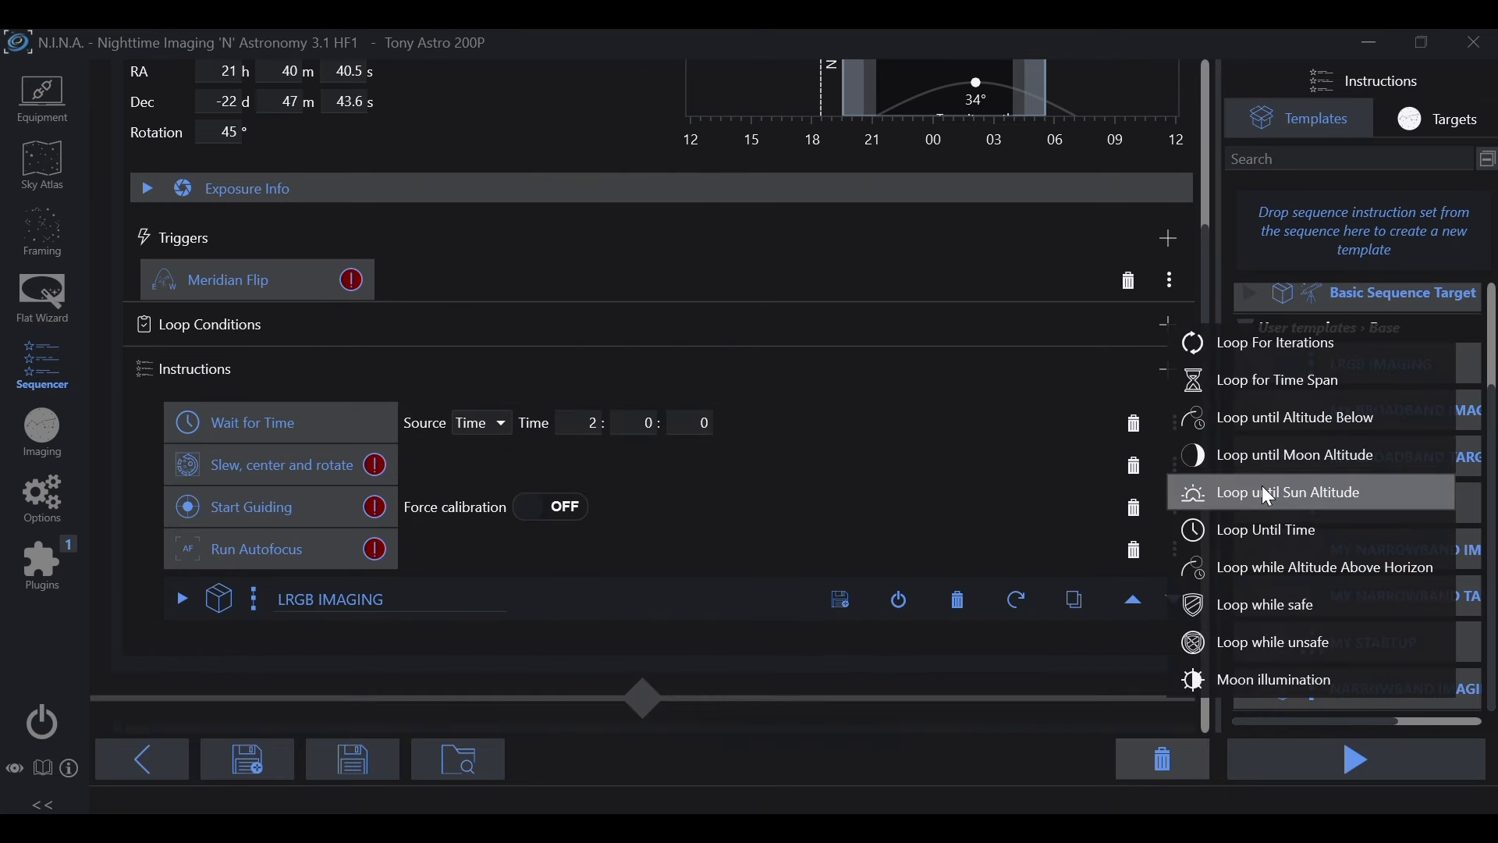
pyautogui.click(1266, 531)
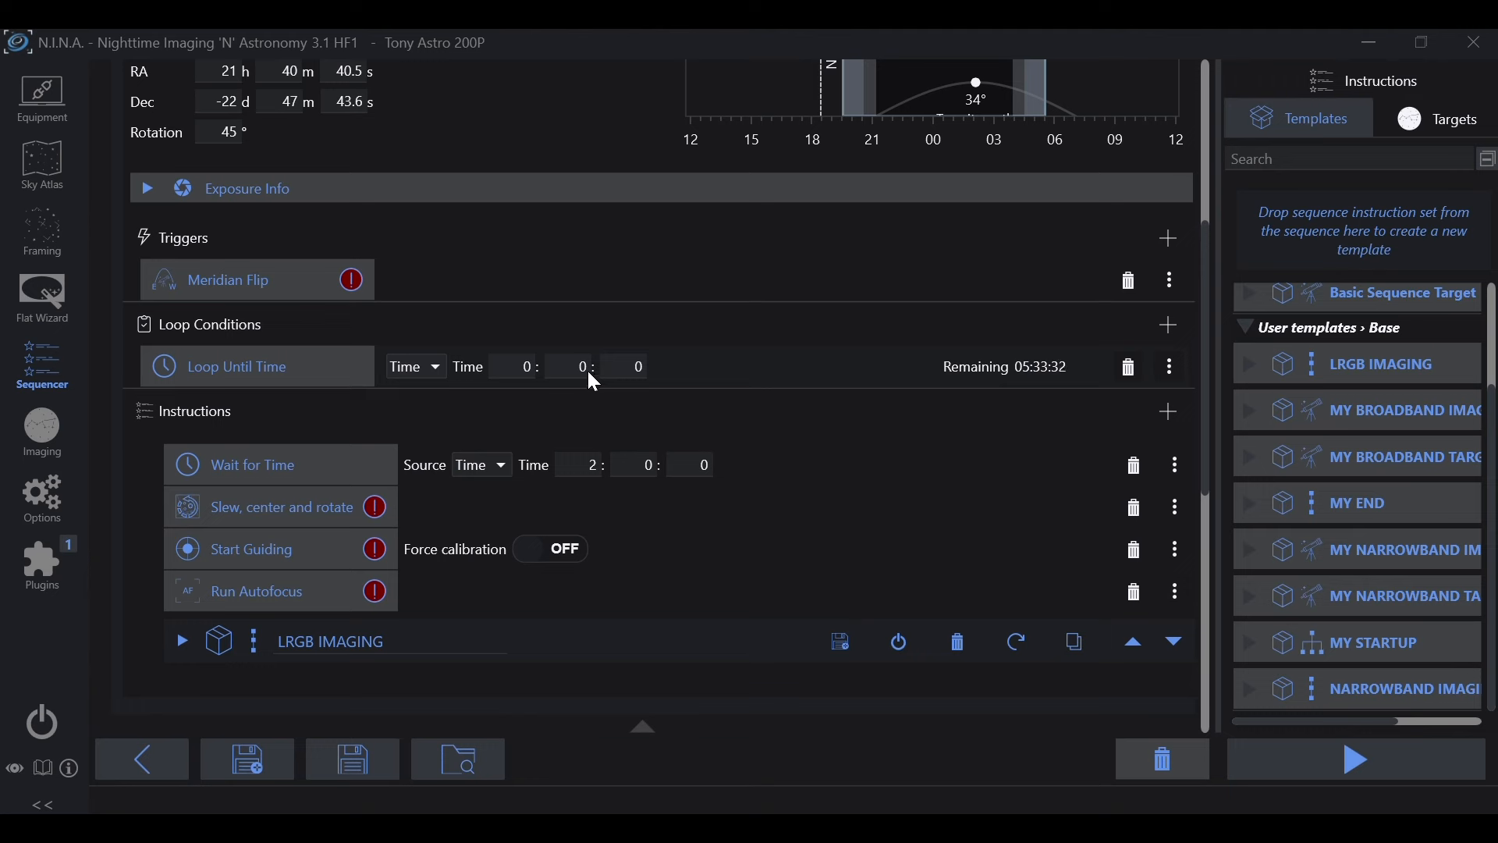
pyautogui.click(416, 367)
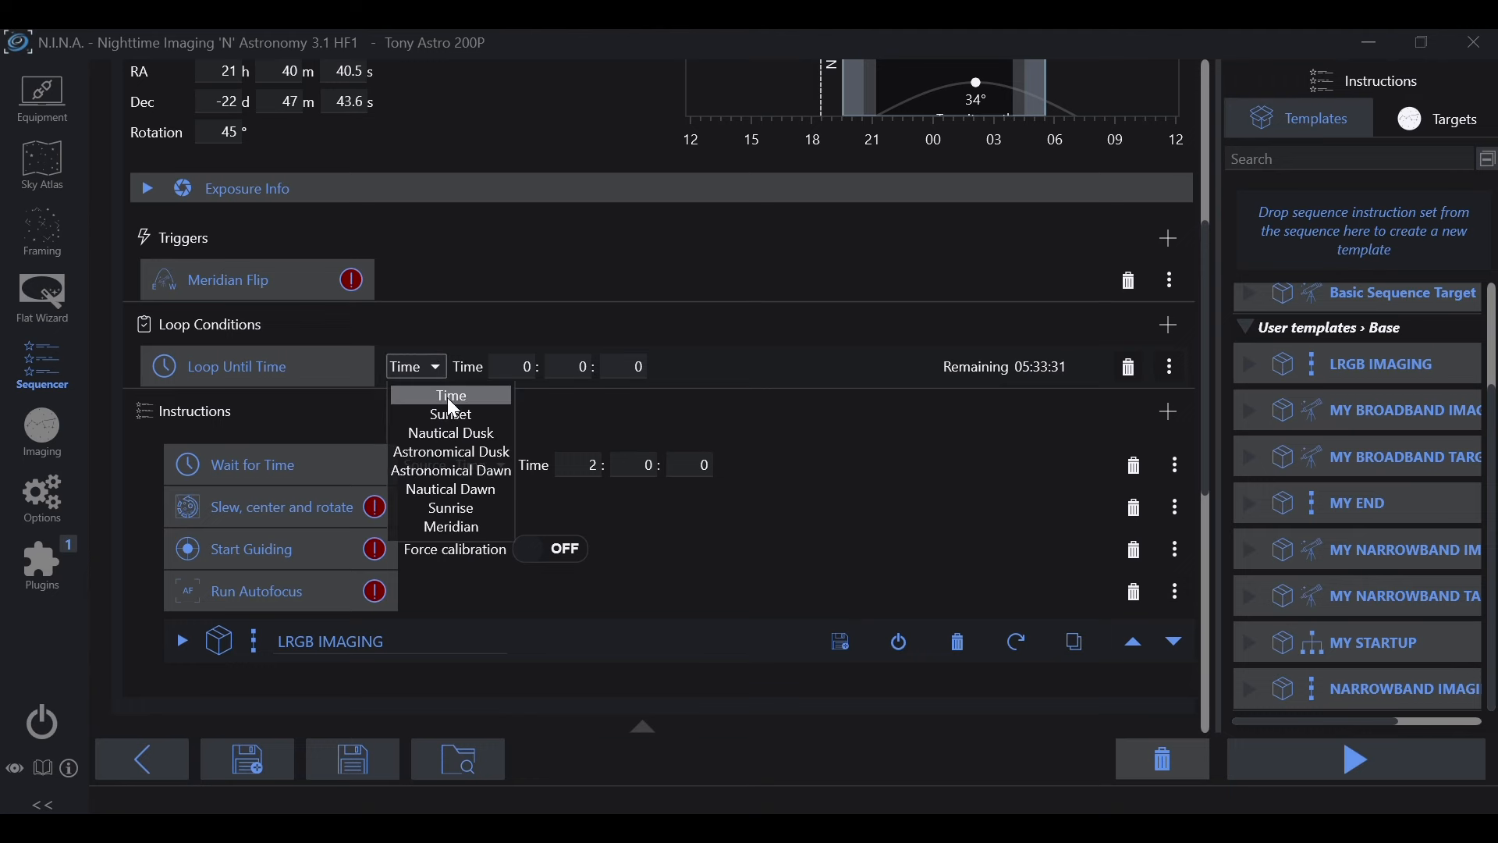
pyautogui.click(451, 473)
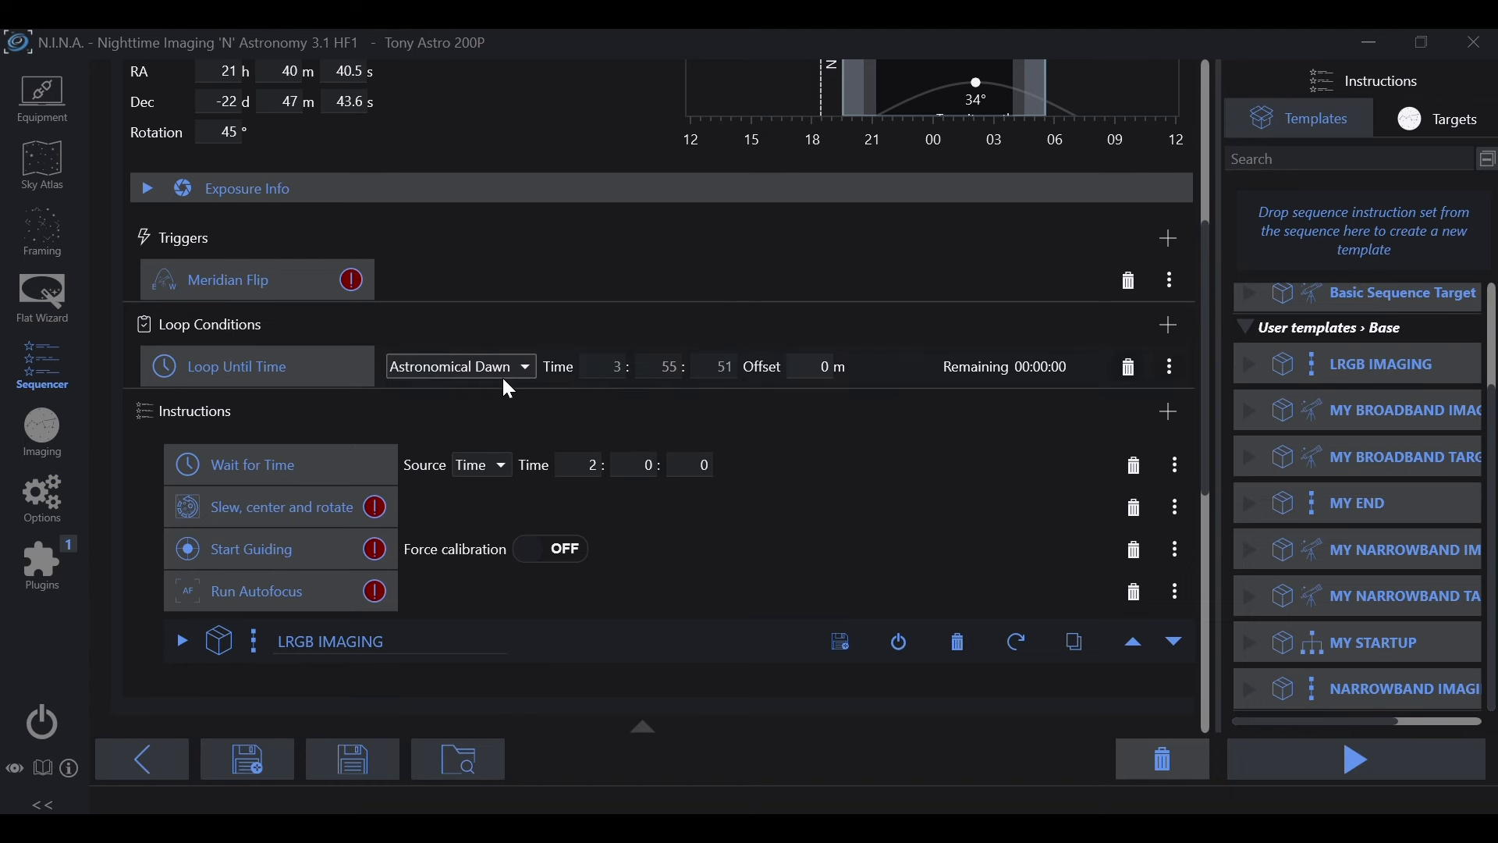
# Expand the M 58 target and examine its altitude chart, loop condition, instructions and LRGB exposures.
pyautogui.scroll(5, 524, 399)
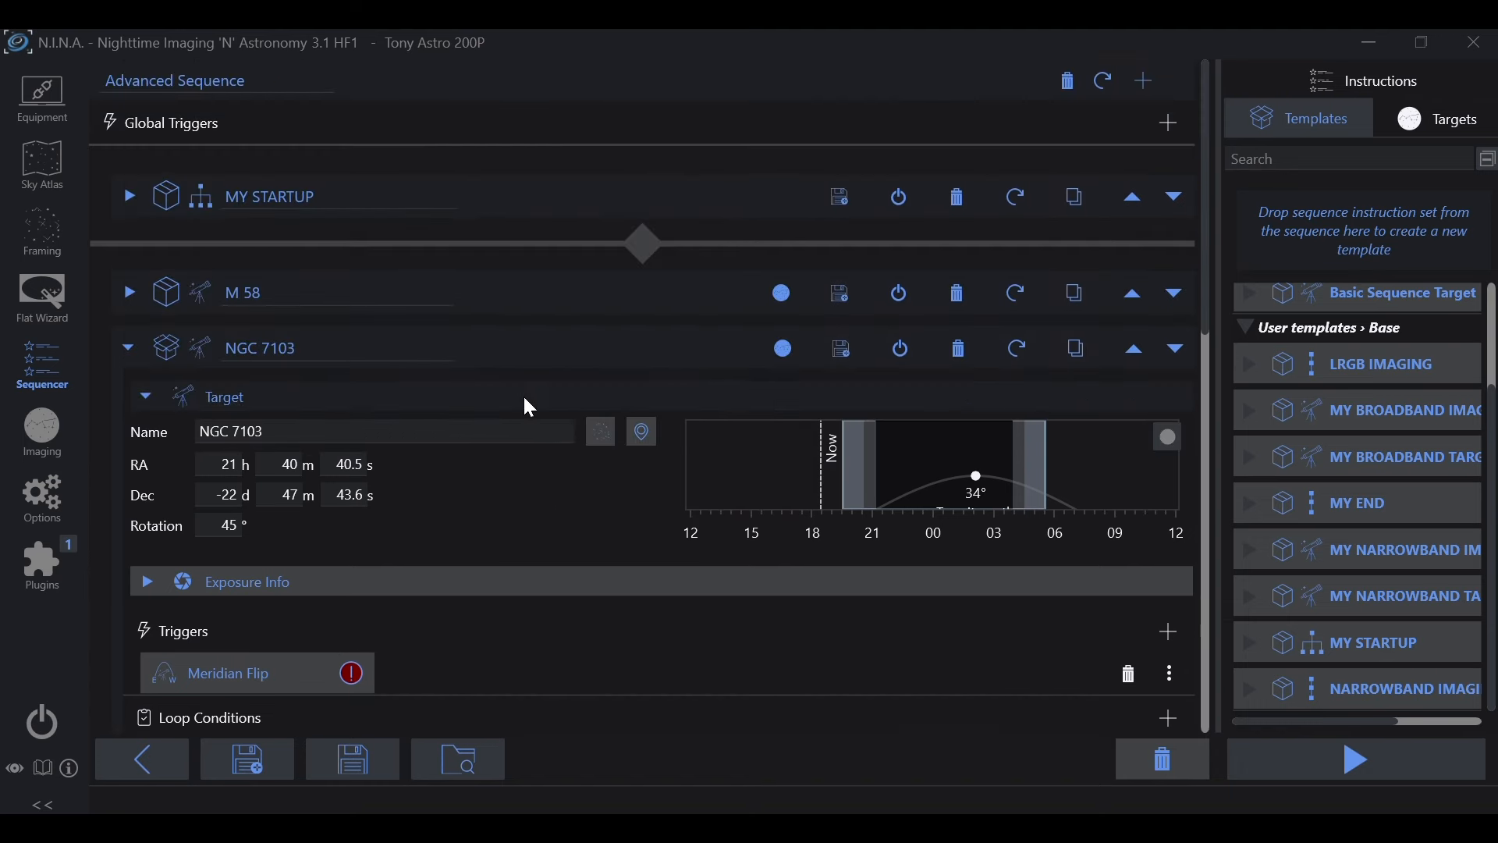
pyautogui.click(130, 295)
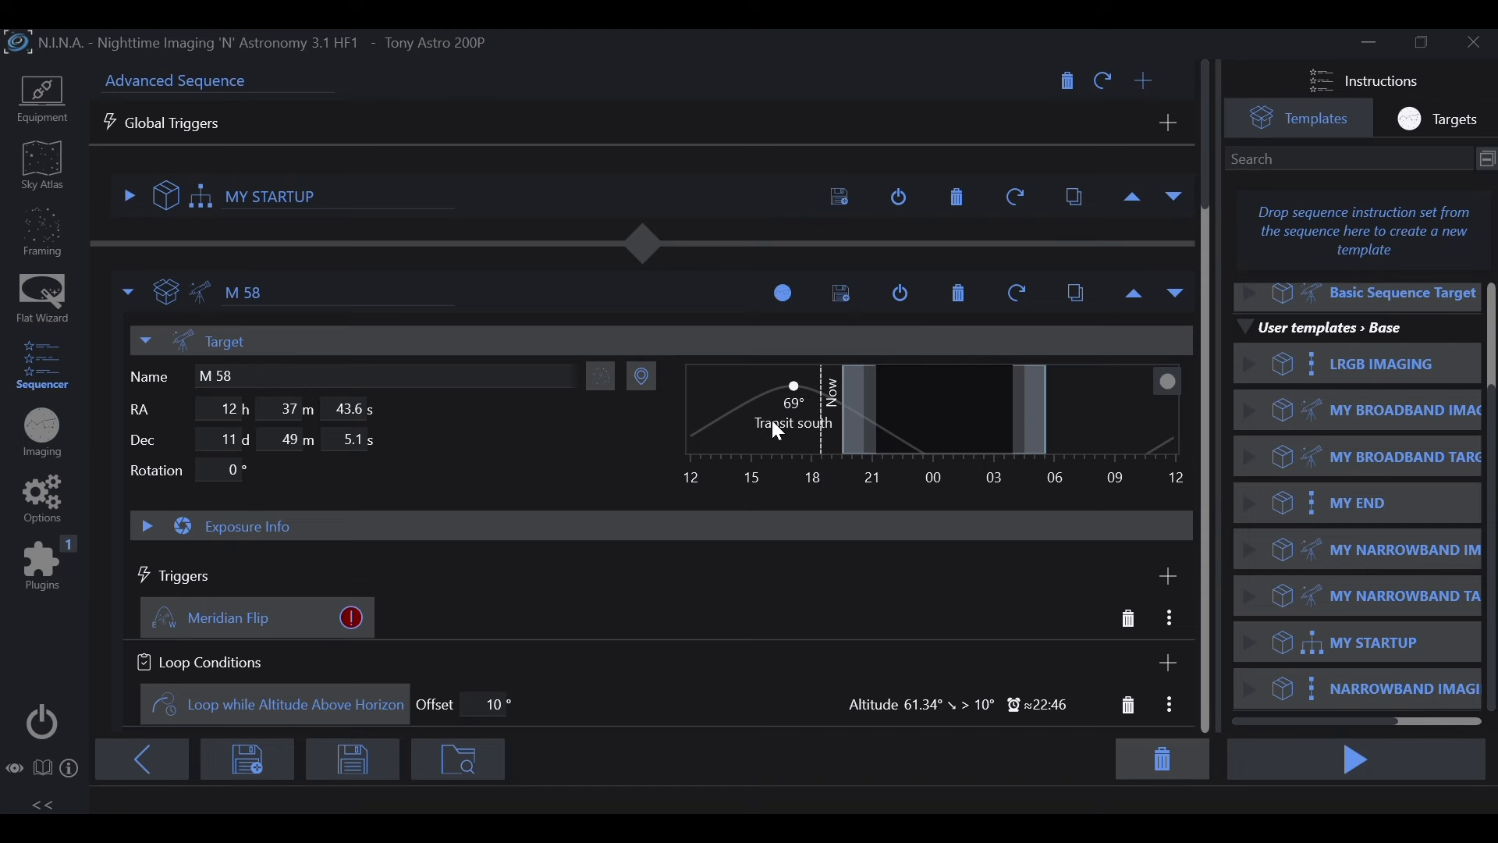
pyautogui.scroll(-6, 771, 421)
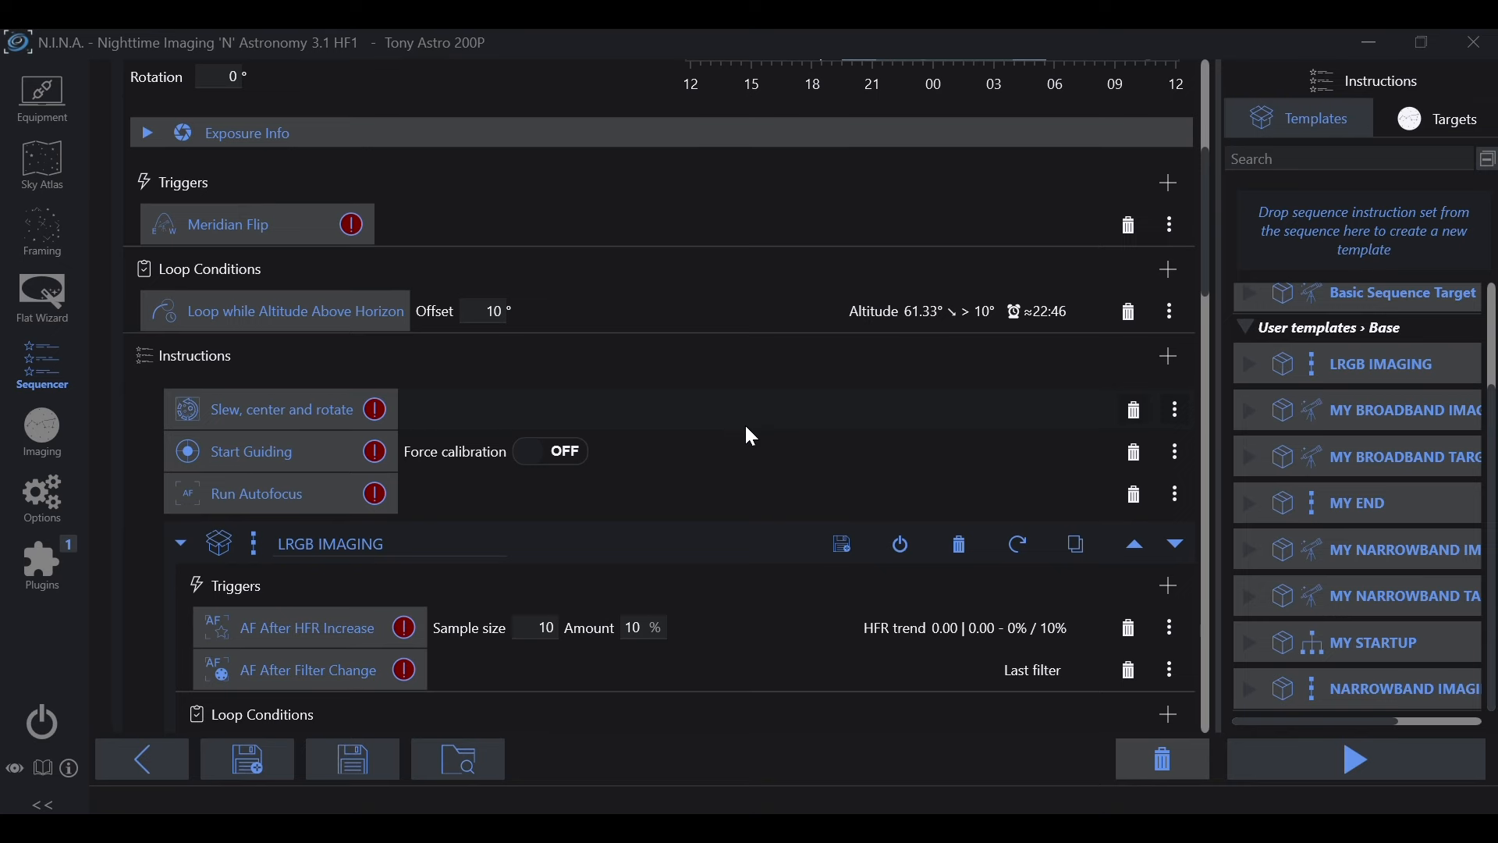
pyautogui.scroll(-4, 660, 490)
pyautogui.scroll(-4, 659, 484)
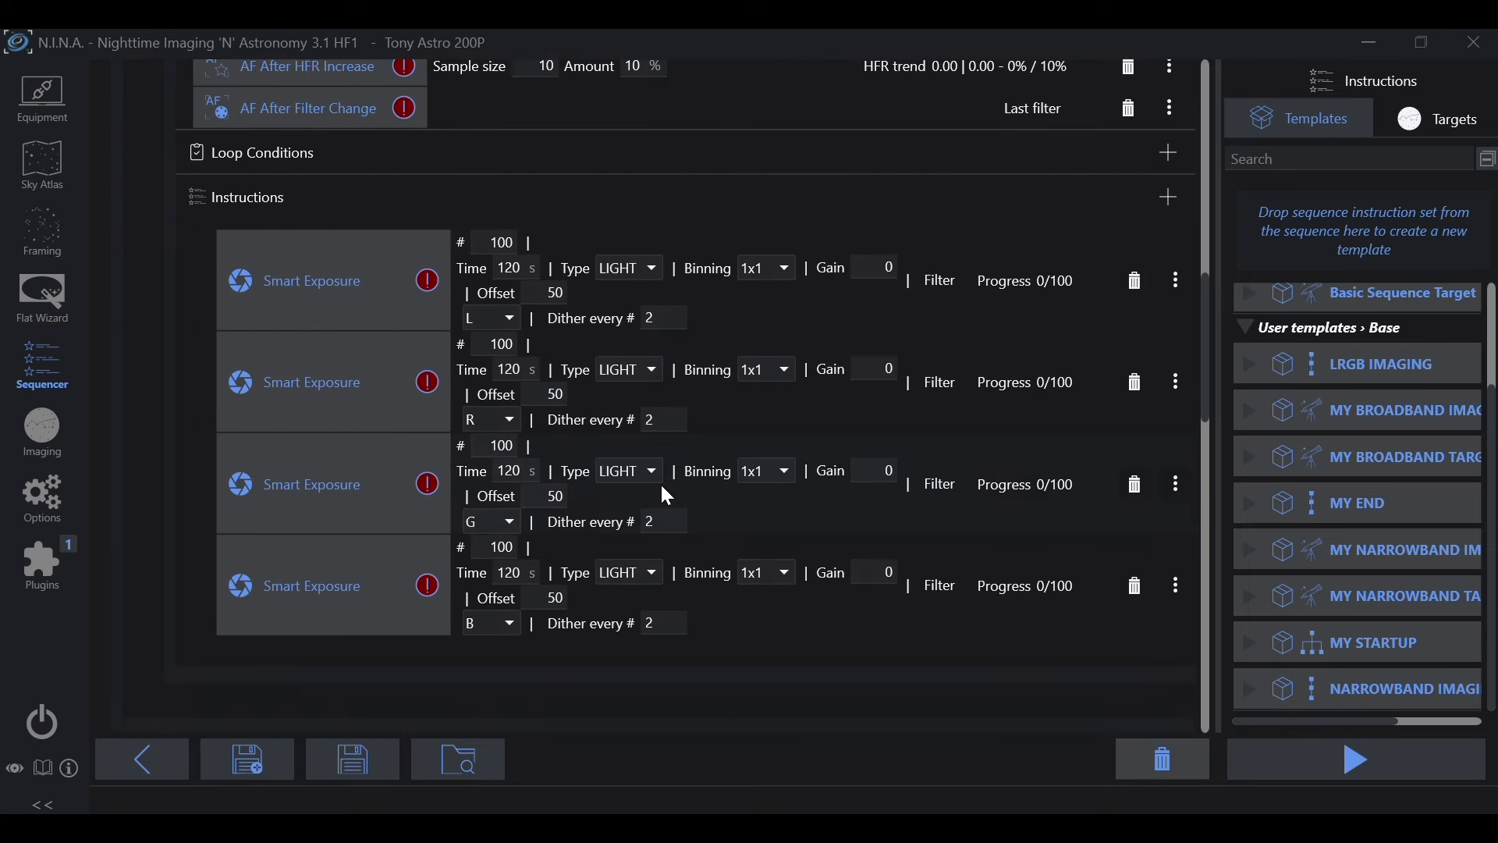
pyautogui.scroll(3, 505, 429)
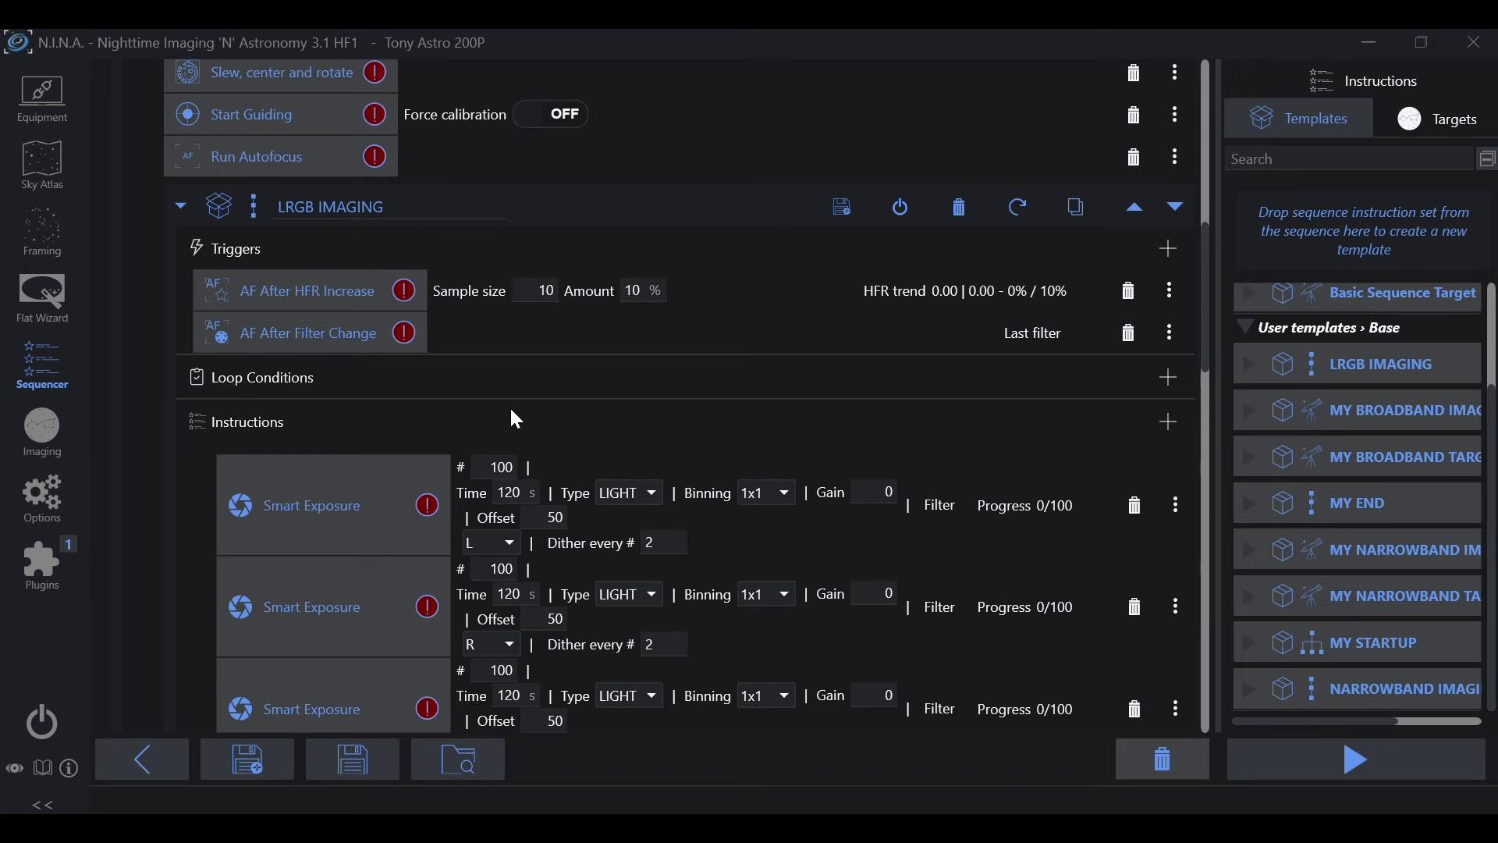
pyautogui.scroll(8, 516, 420)
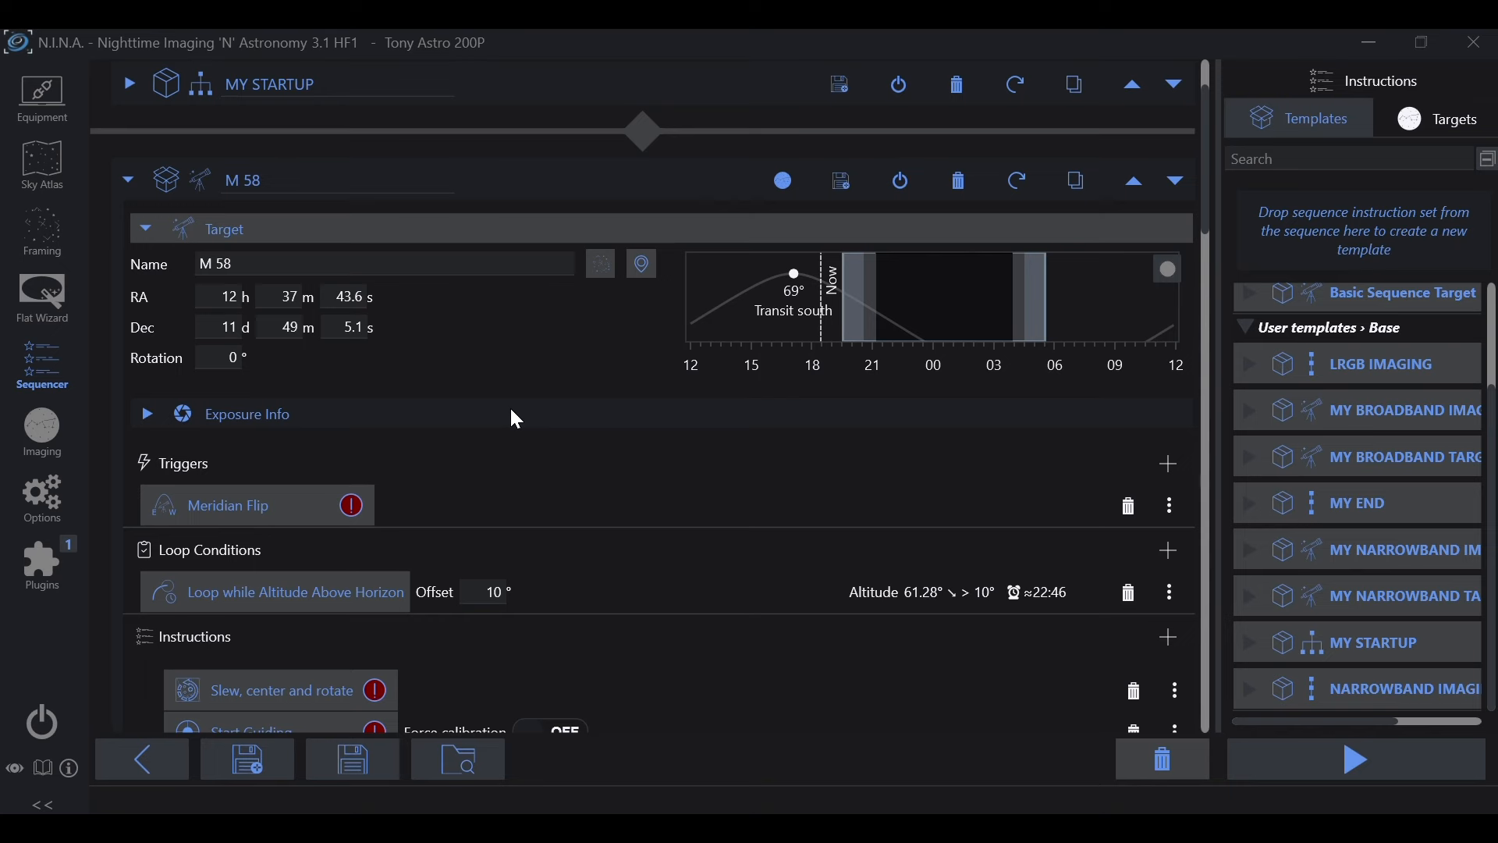
pyautogui.scroll(-10, 679, 472)
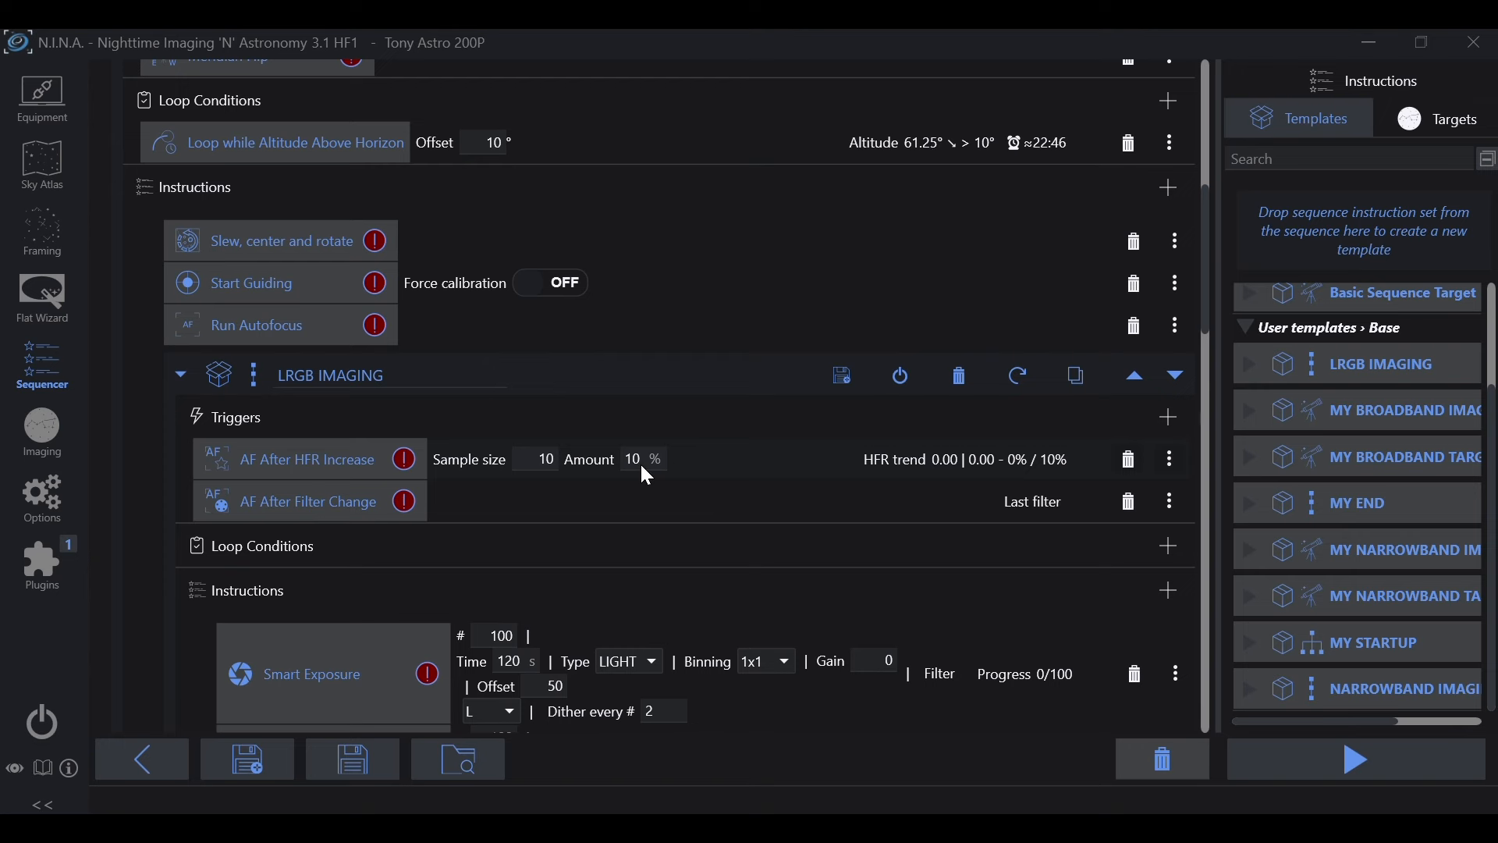
pyautogui.scroll(-3, 282, 537)
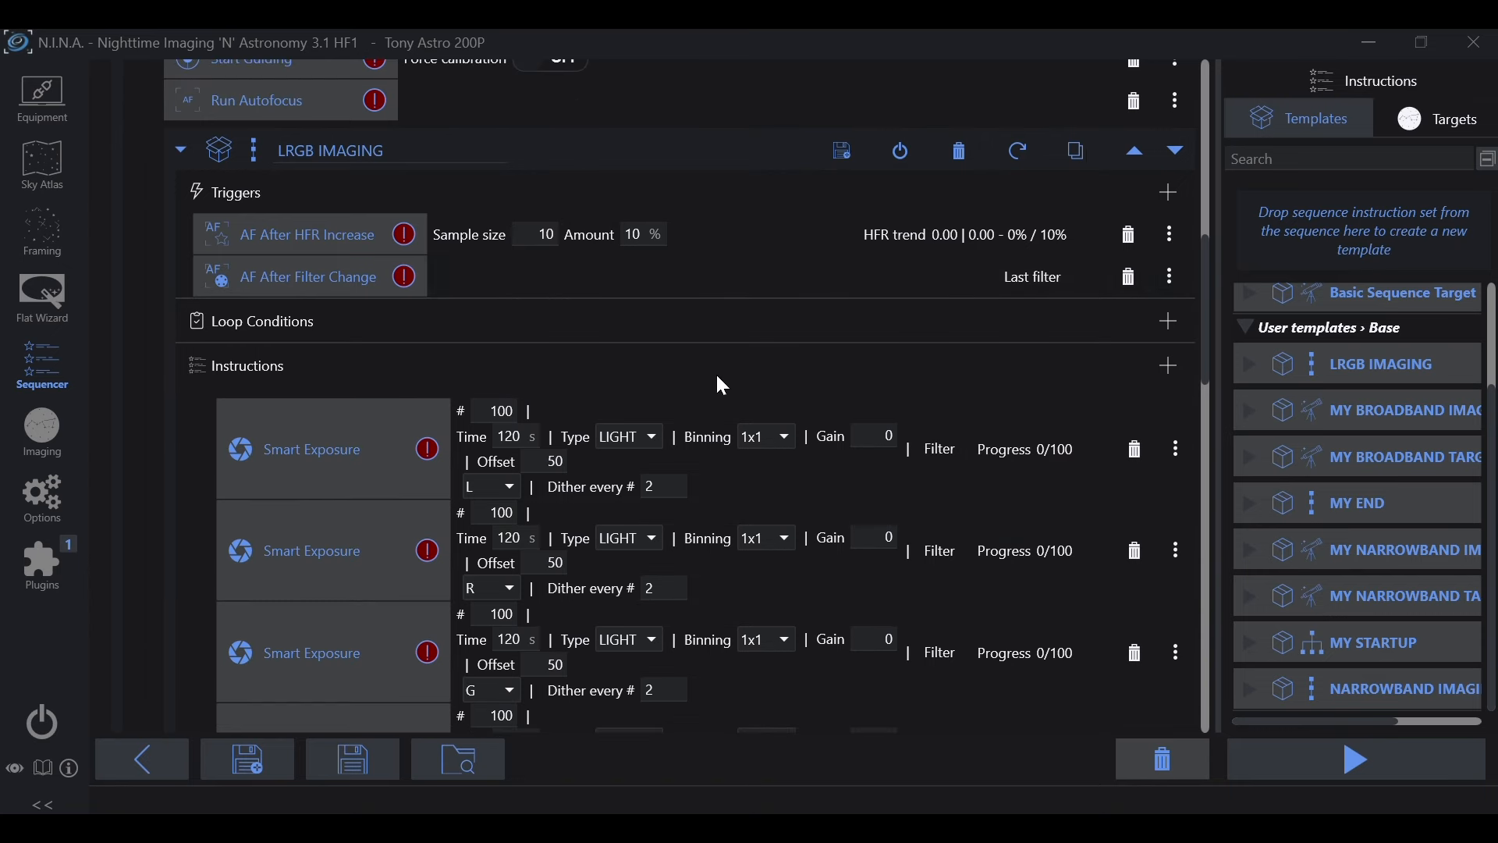
# Collapse the LRGB IMAGING set inside the M 58 target.
pyautogui.scroll(2, 474, 373)
pyautogui.click(181, 264)
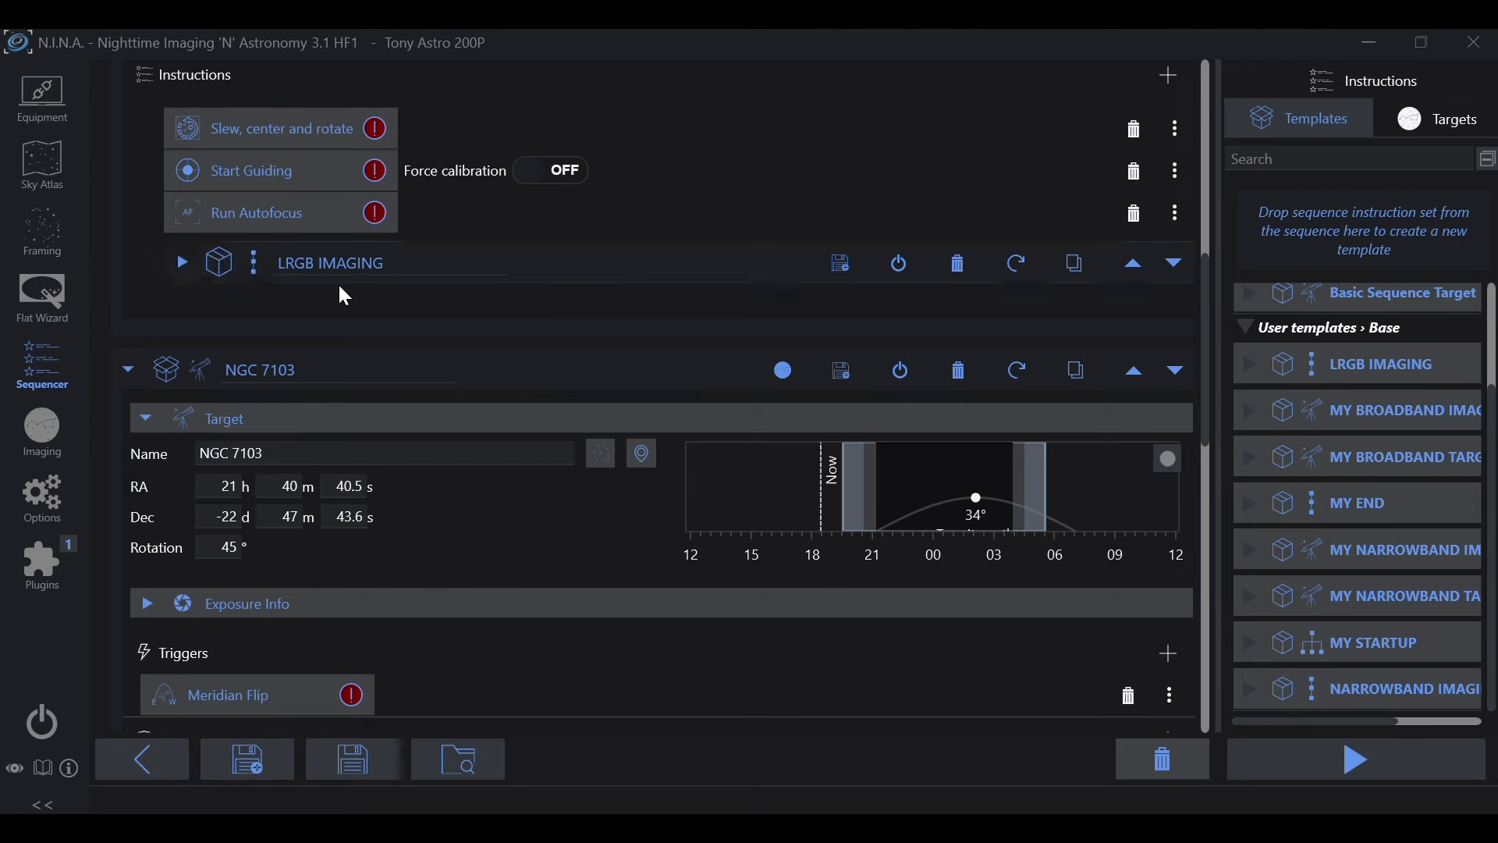
pyautogui.scroll(2, 538, 284)
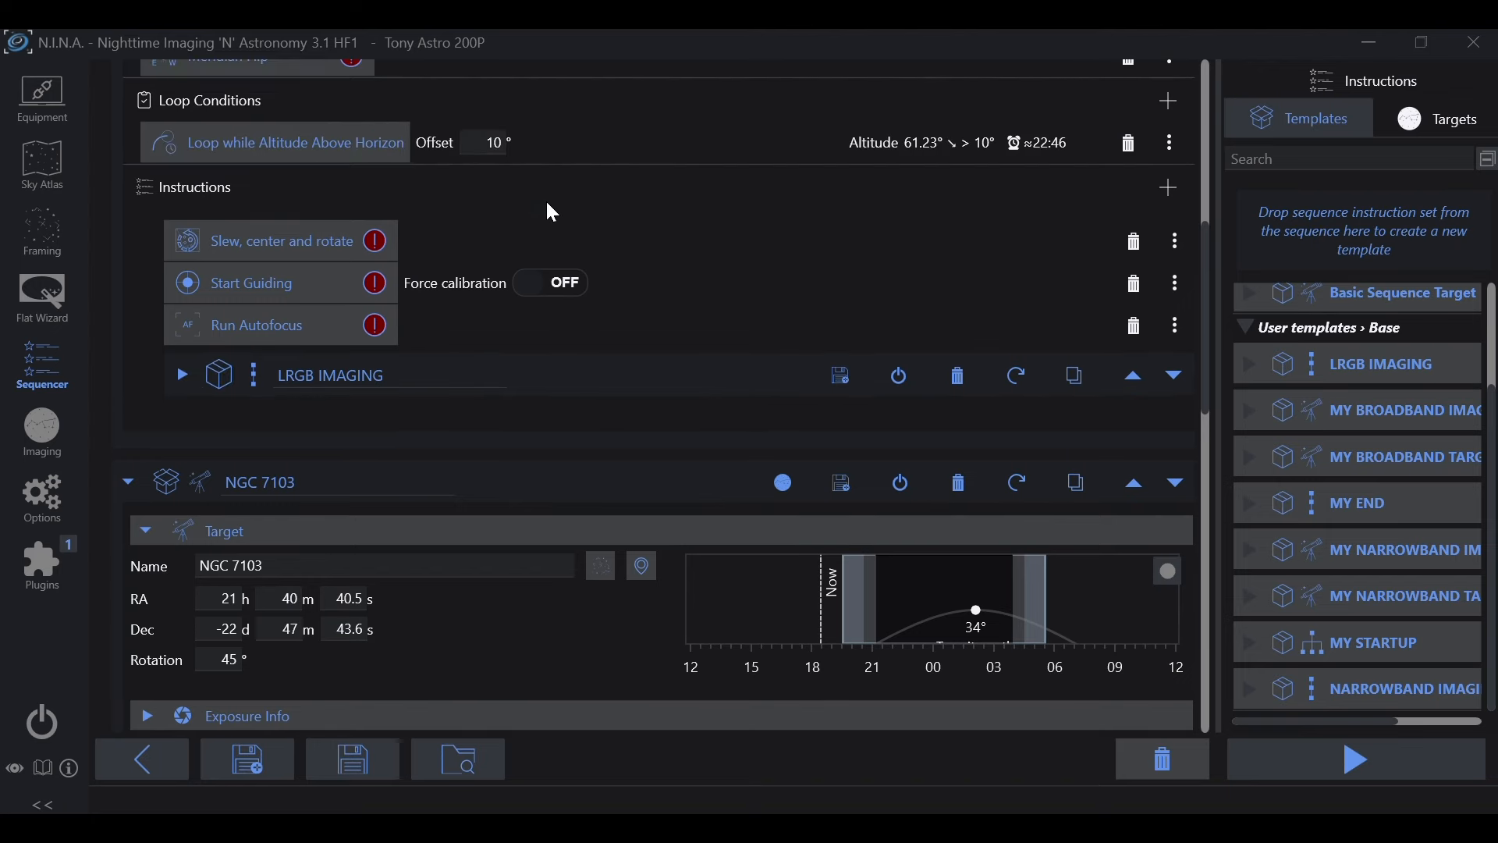
pyautogui.scroll(8, 732, 284)
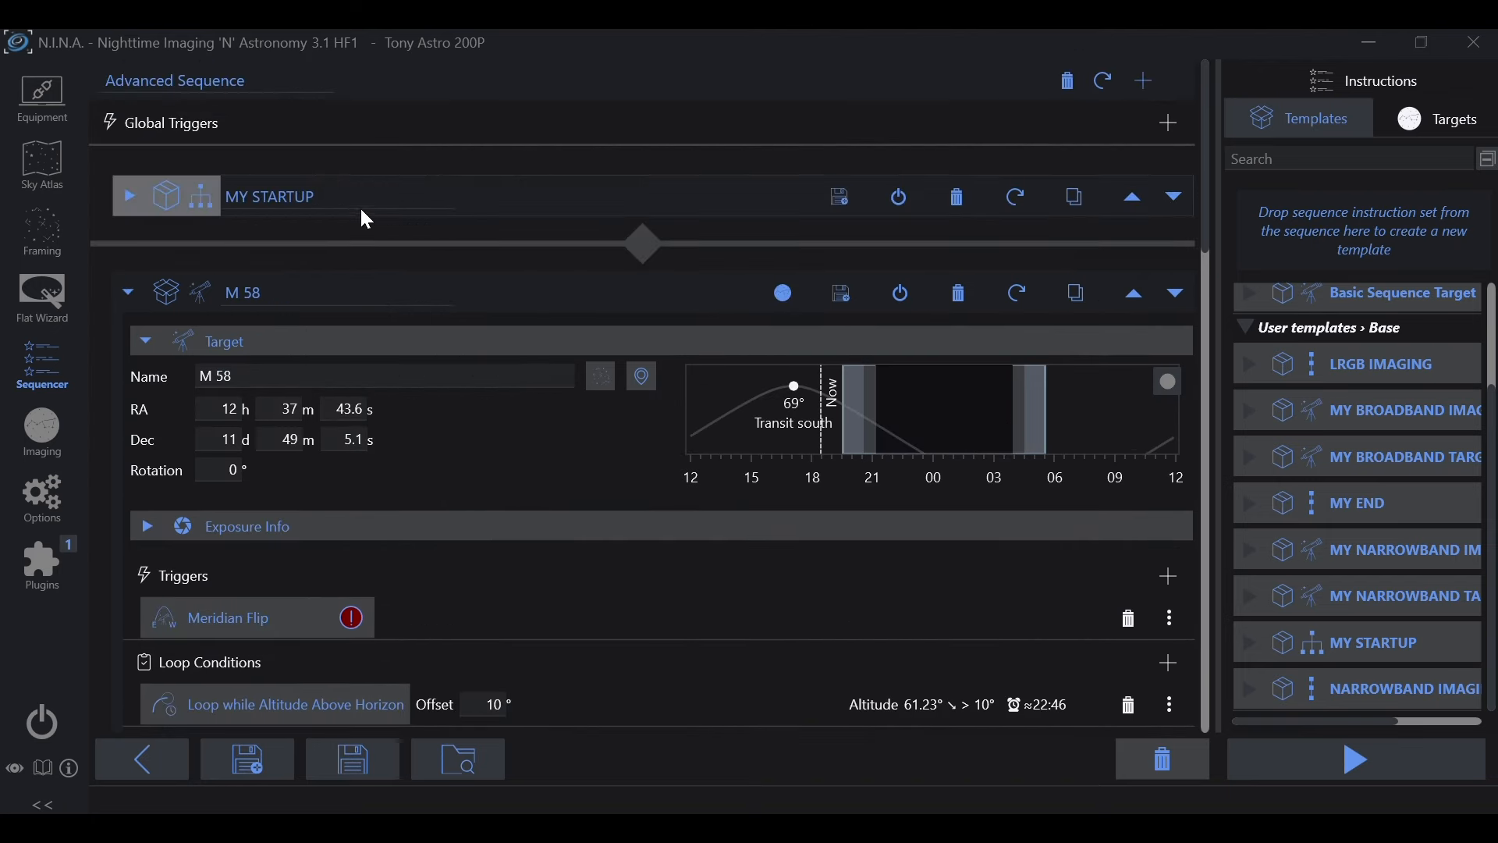
# Add a Find home telescope instruction after the LRGB IMAGING set in the M 58 target.
pyautogui.scroll(-7, 675, 381)
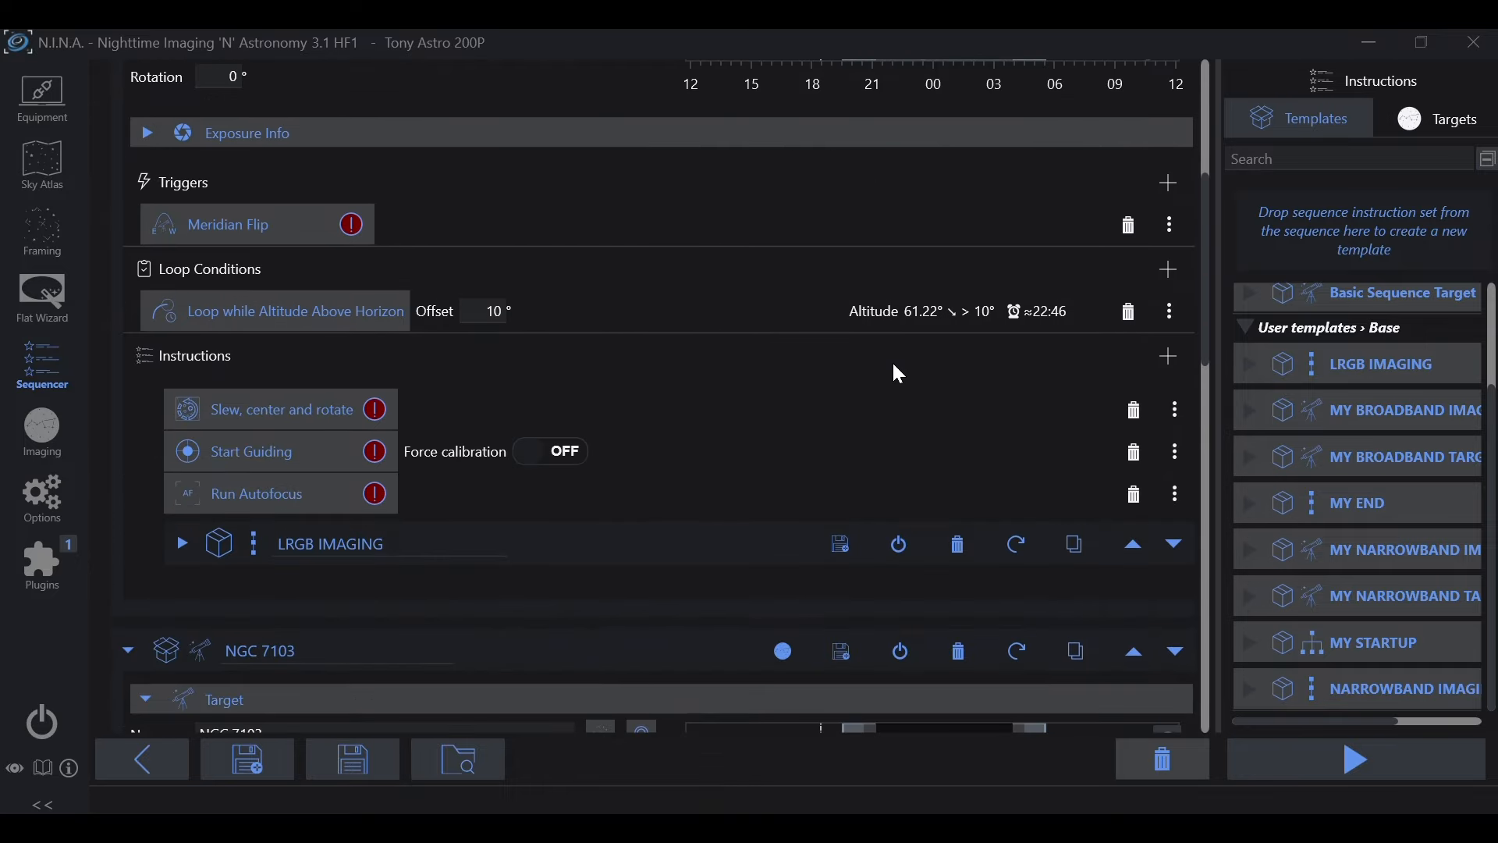
pyautogui.click(1168, 355)
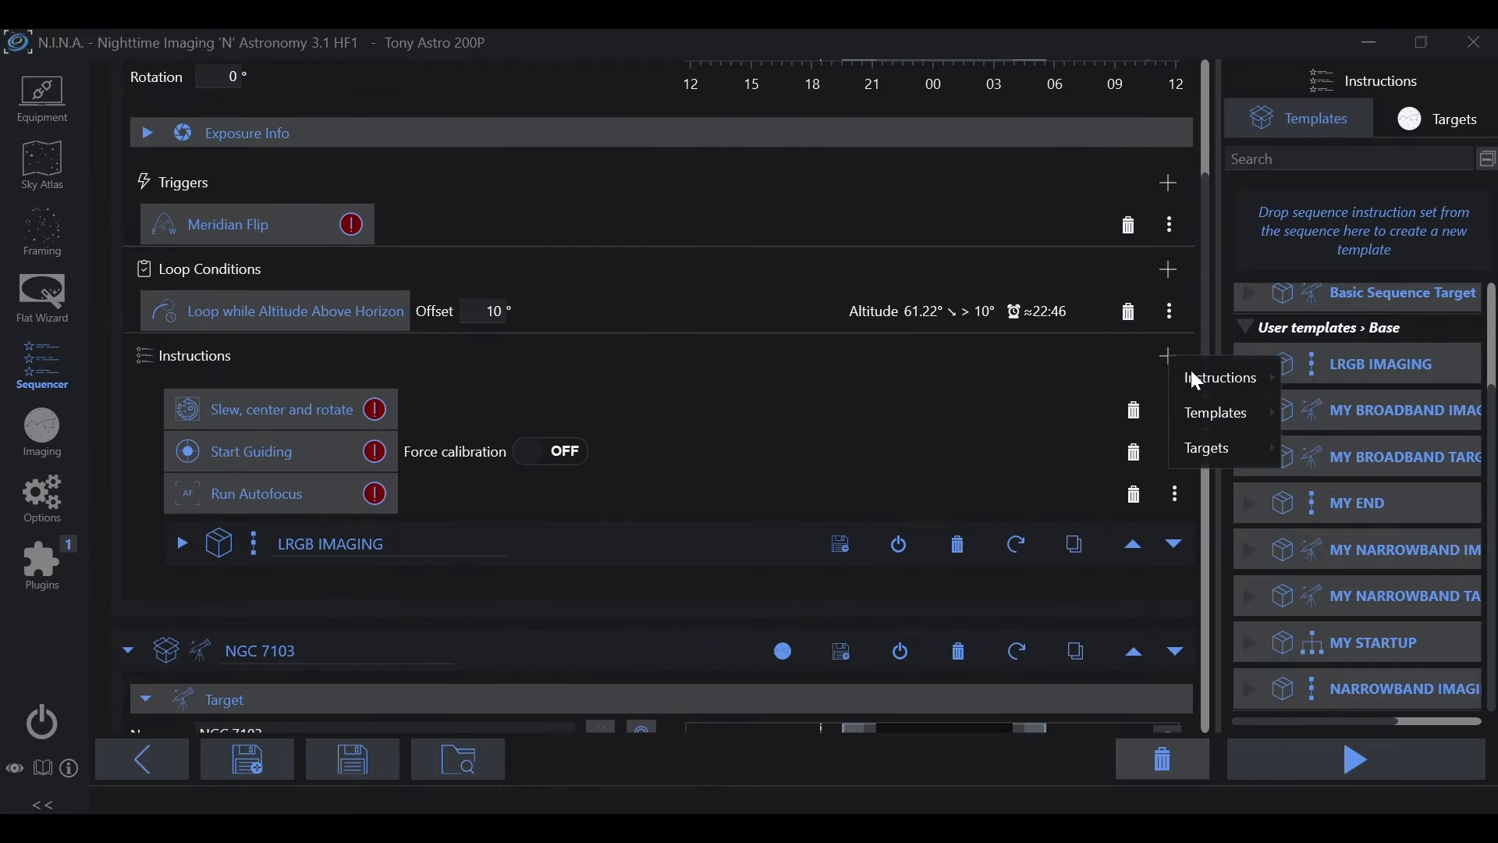
pyautogui.moveTo(1205, 388)
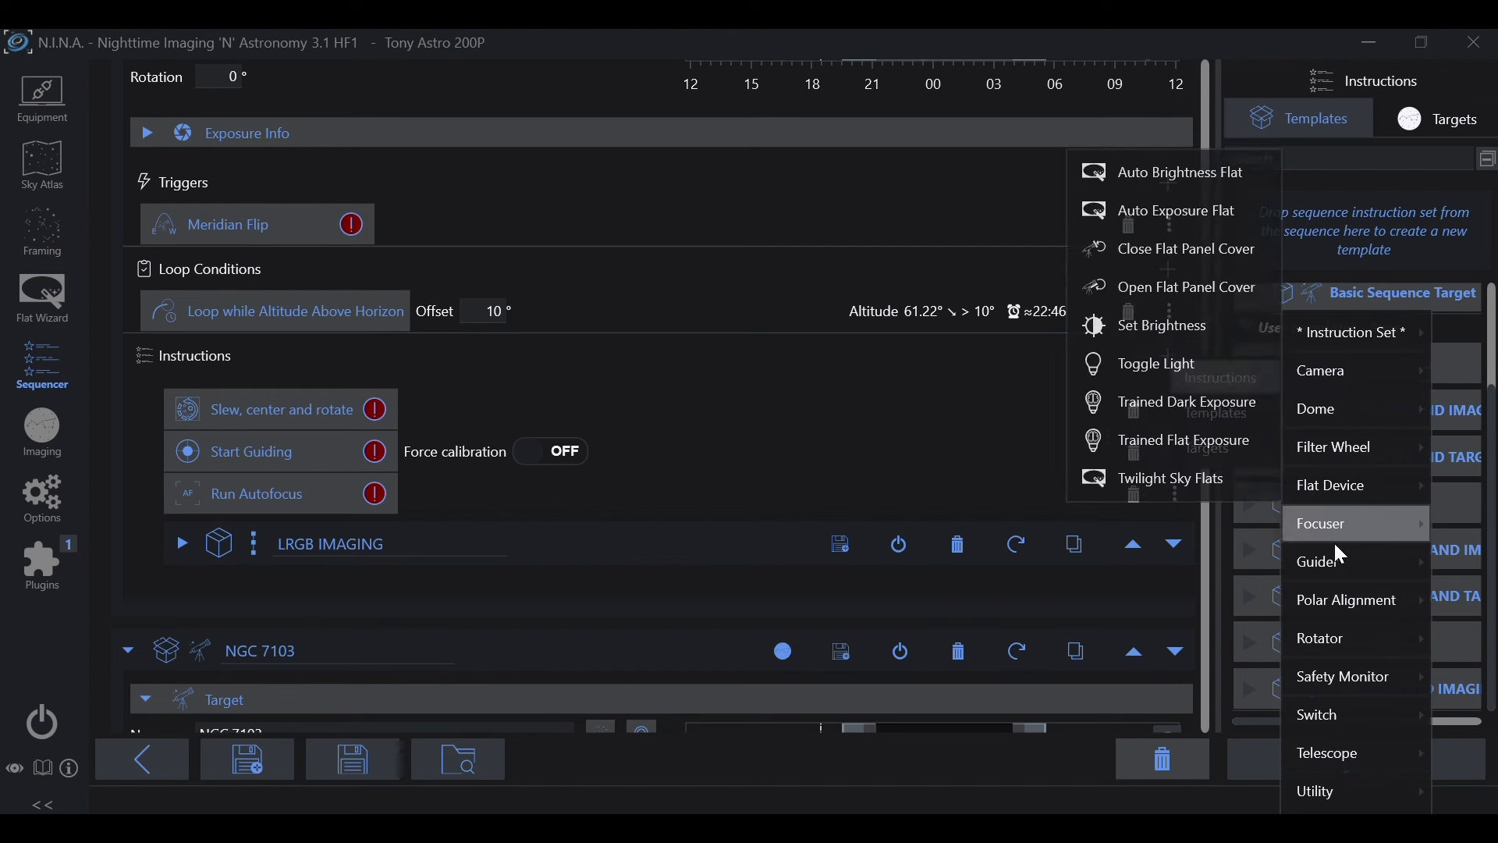
pyautogui.moveTo(1319, 769)
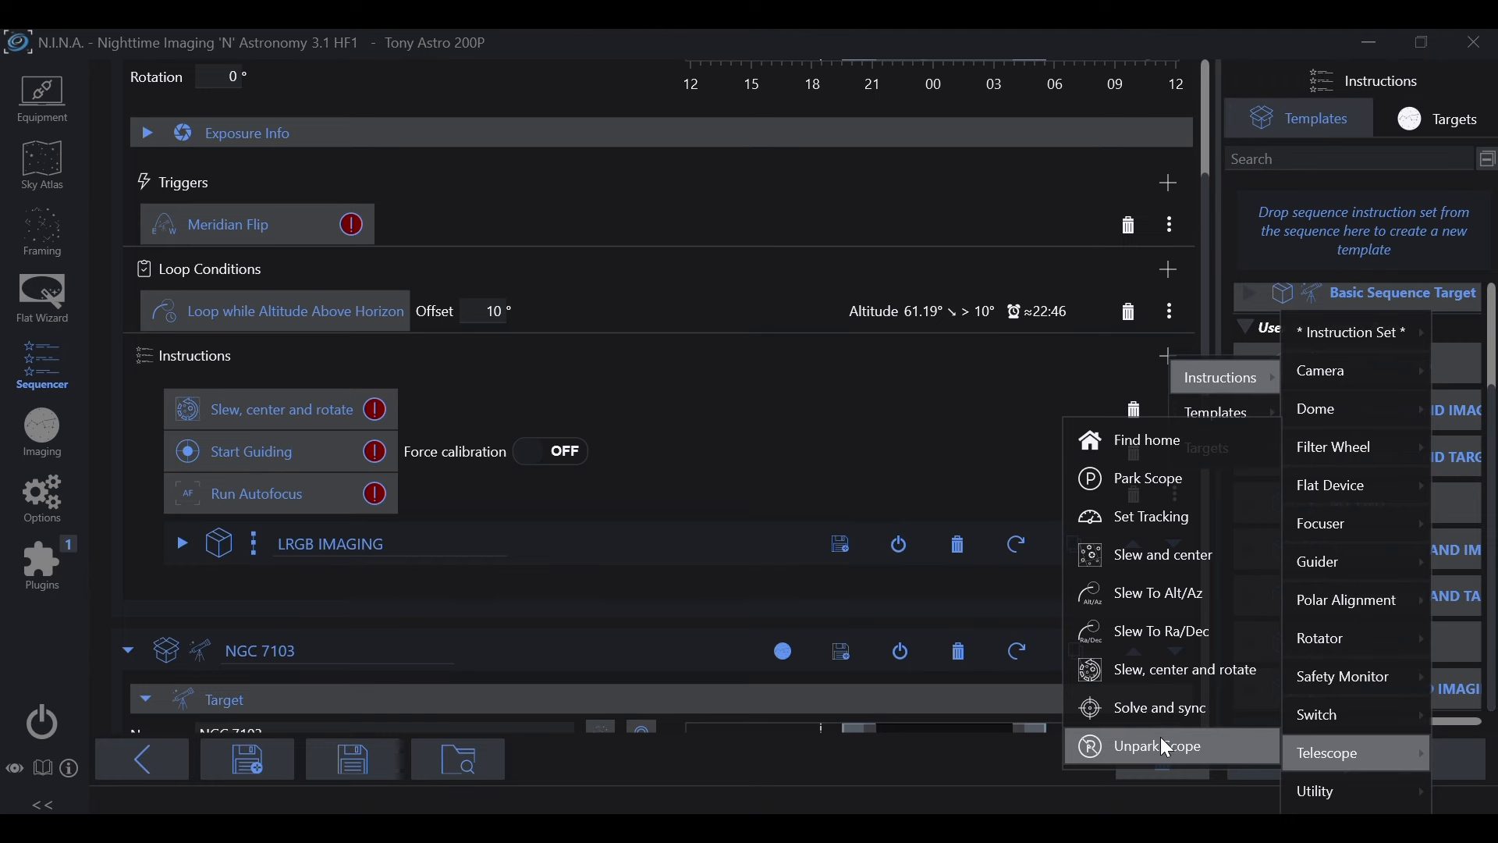
pyautogui.click(1143, 453)
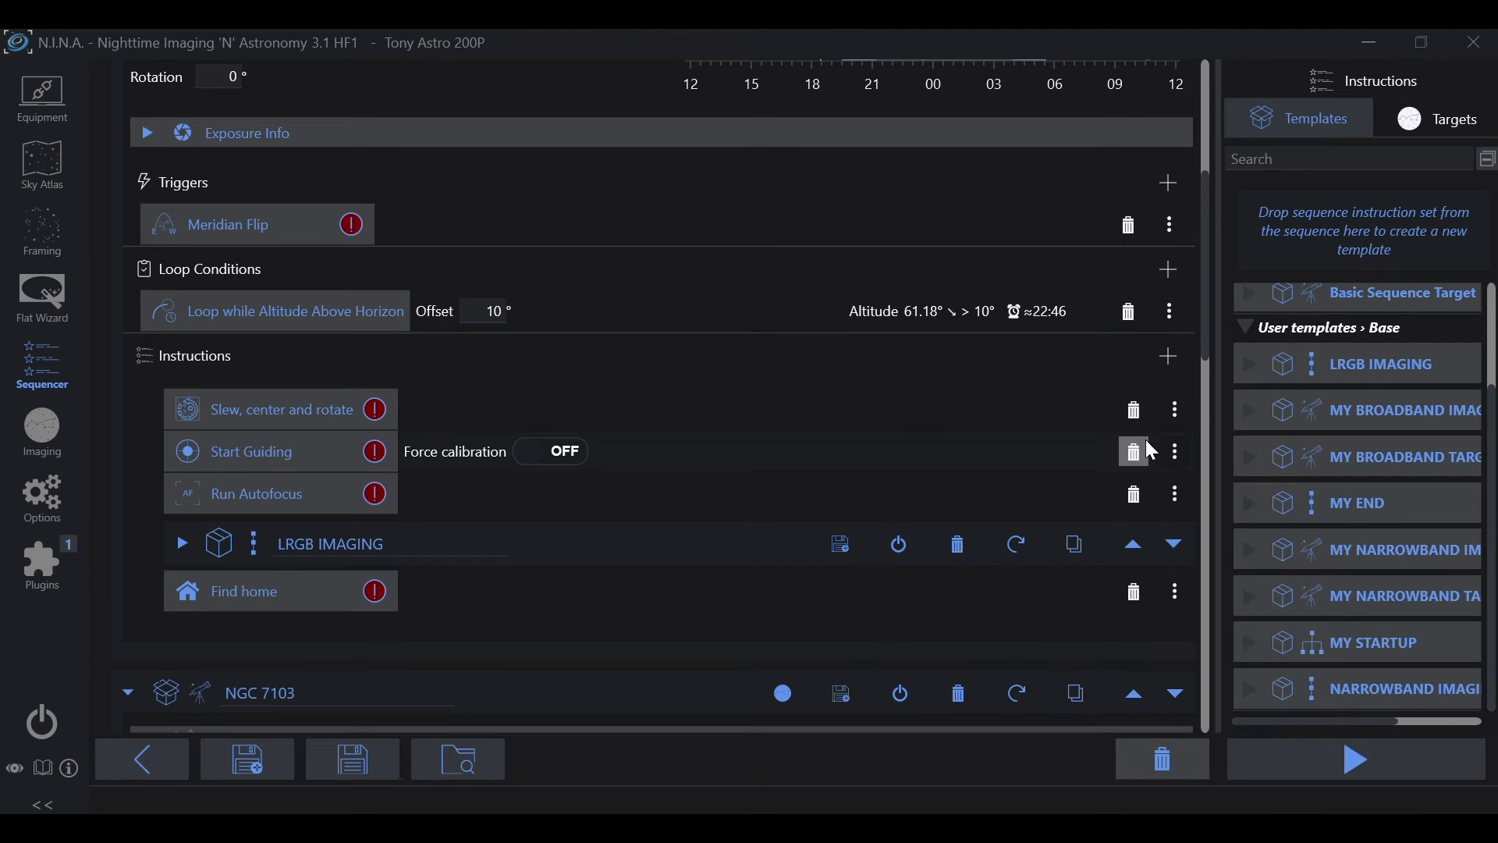
# Add a Park Scope telescope instruction after Find home in the M 58 target and check the instruction order.
pyautogui.click(1168, 356)
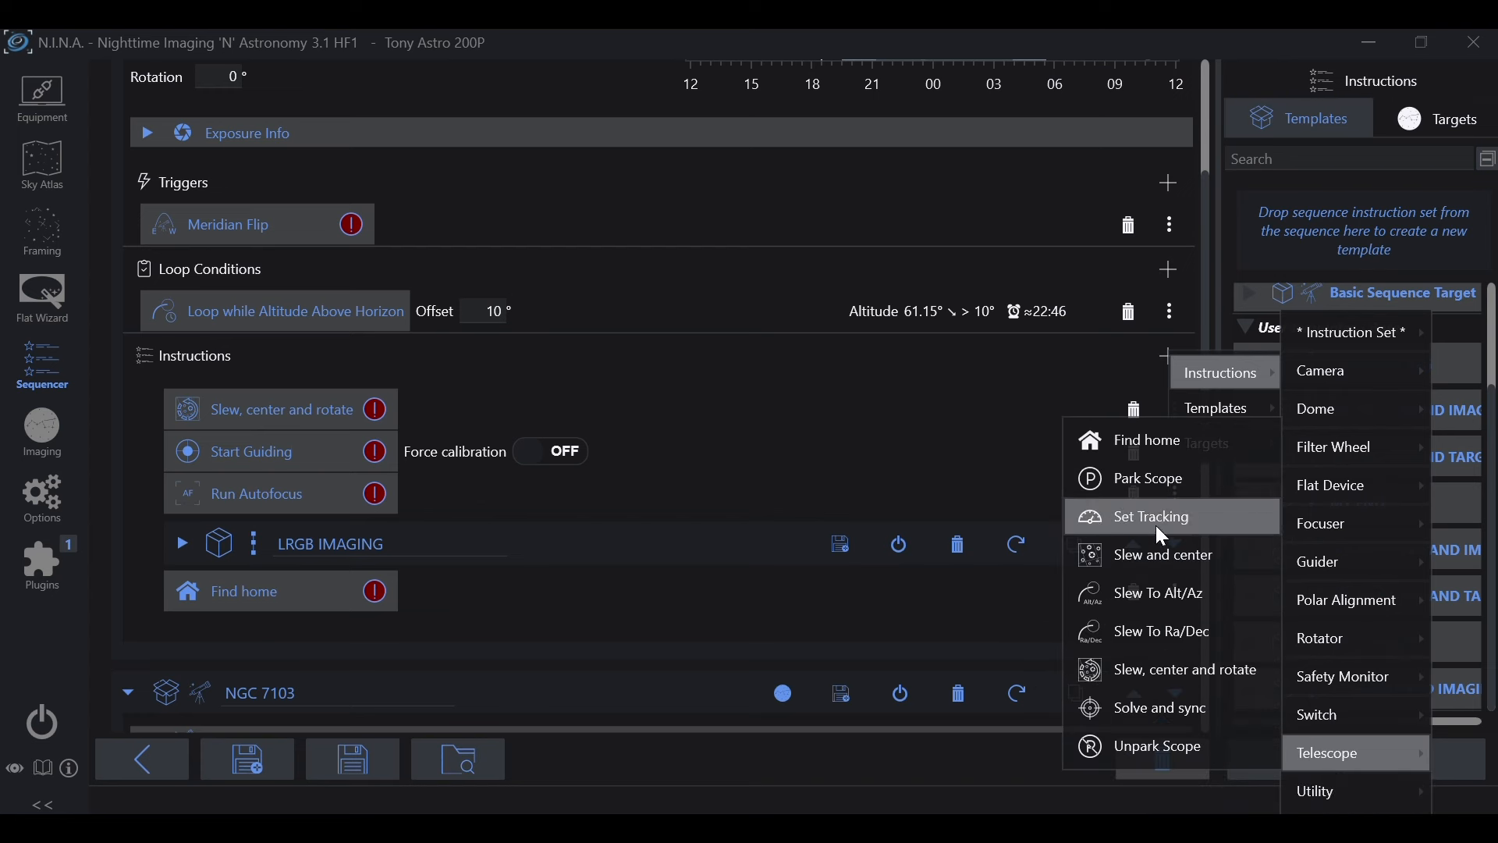
pyautogui.click(1133, 482)
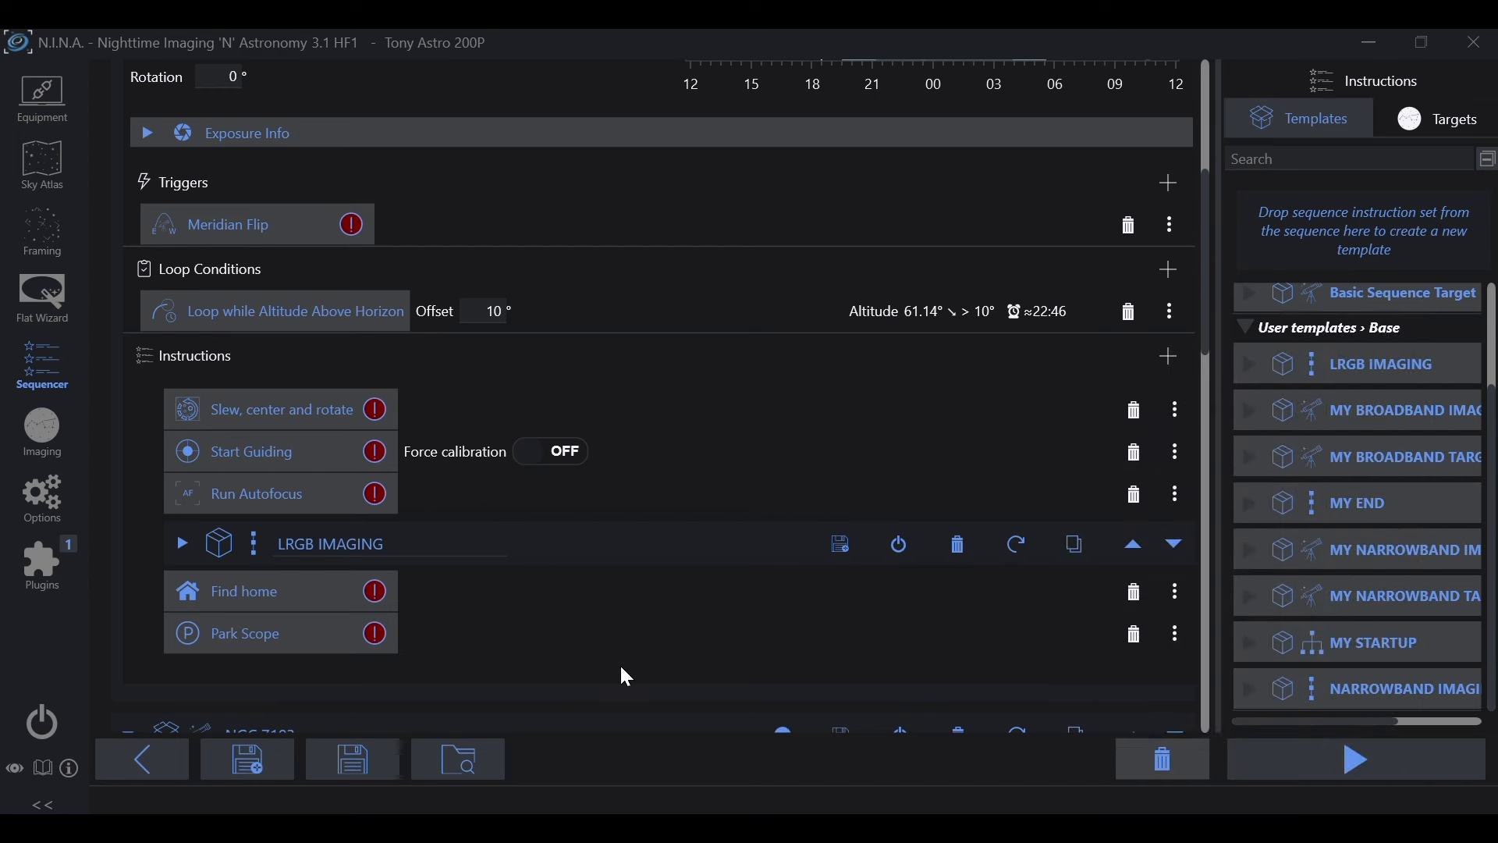
pyautogui.scroll(-3, 620, 662)
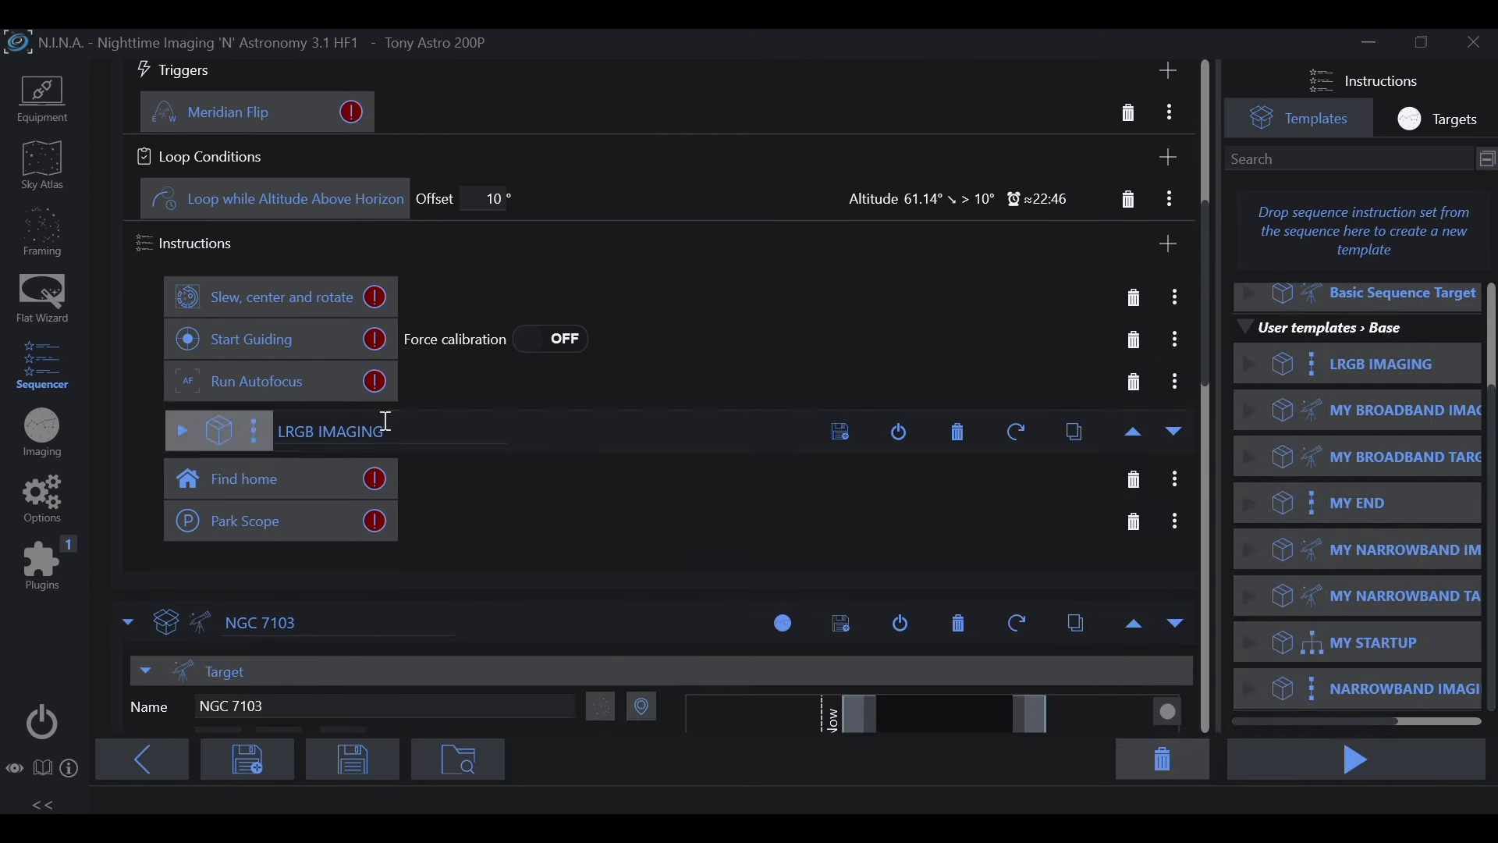
pyautogui.scroll(2, 429, 373)
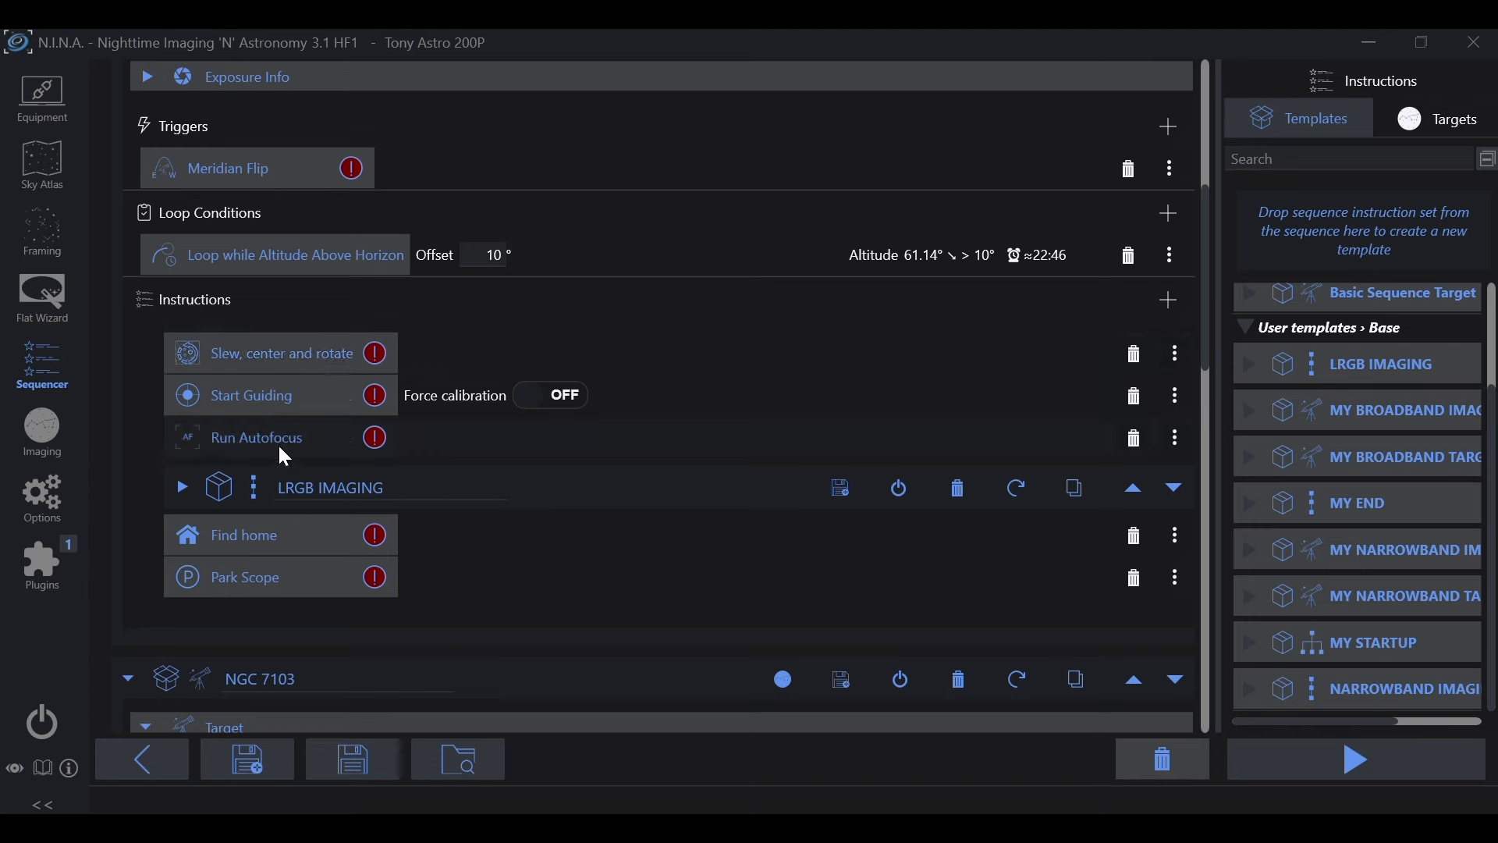
# Add a Stop Guiding instruction to the M 58 target and place it between the LRGB IMAGING set and Find home.
pyautogui.scroll(3, 343, 229)
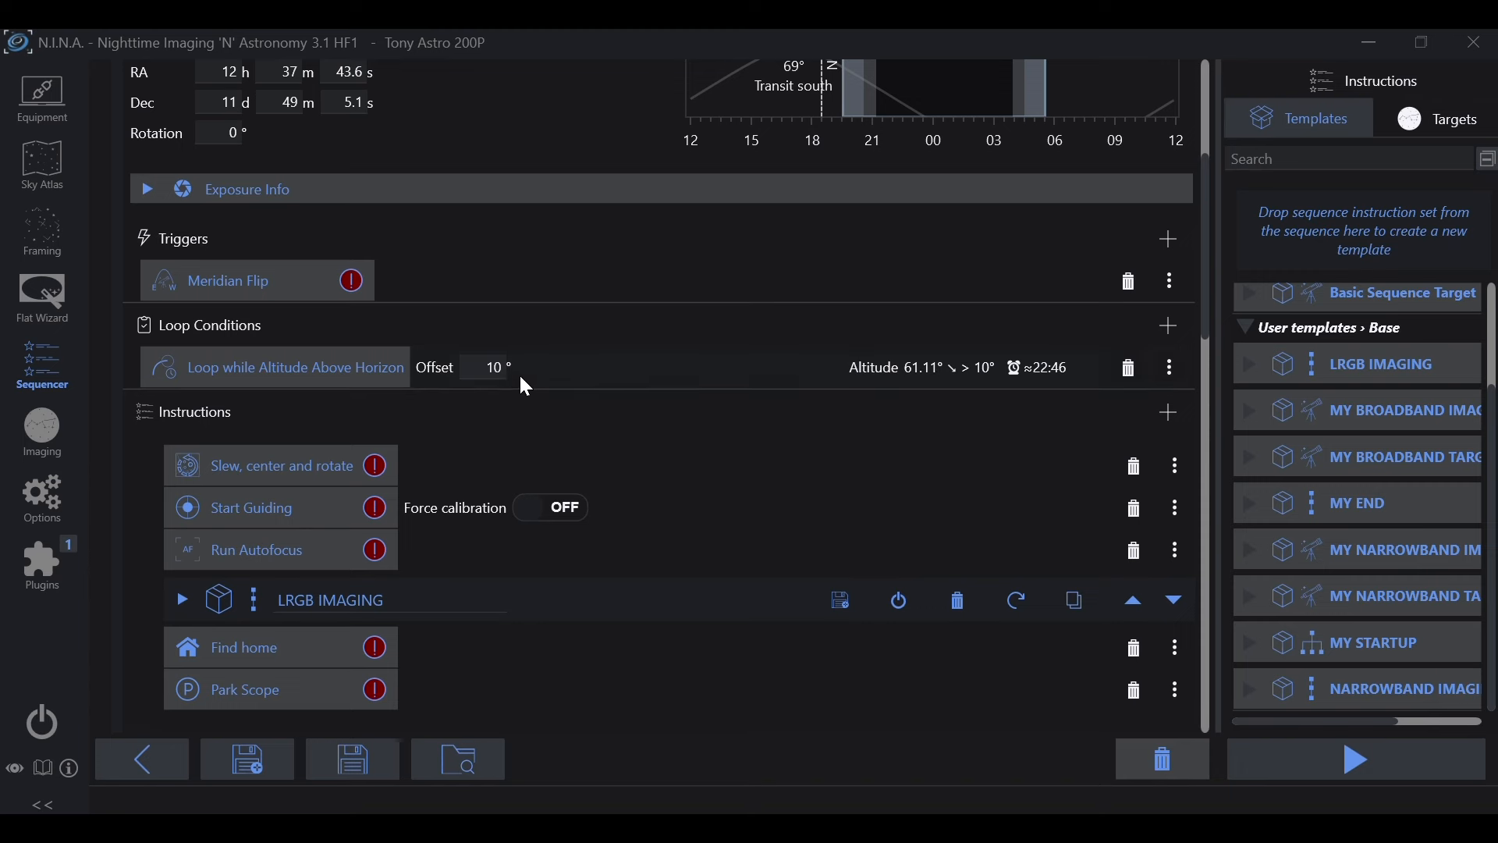
pyautogui.scroll(-3, 486, 393)
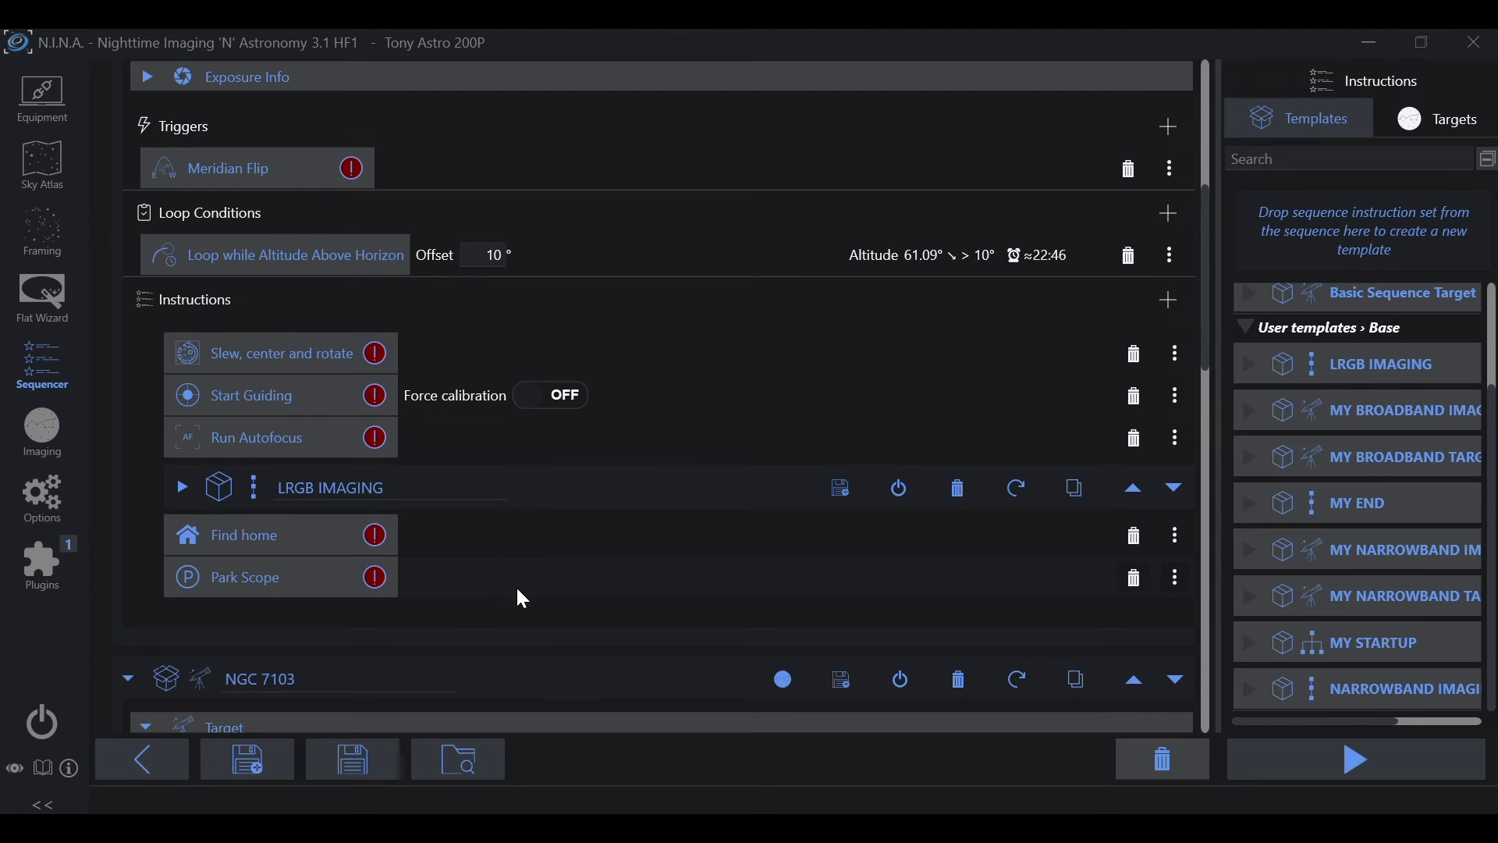
pyautogui.click(1167, 306)
pyautogui.moveTo(1197, 320)
pyautogui.moveTo(1291, 329)
pyautogui.moveTo(1322, 557)
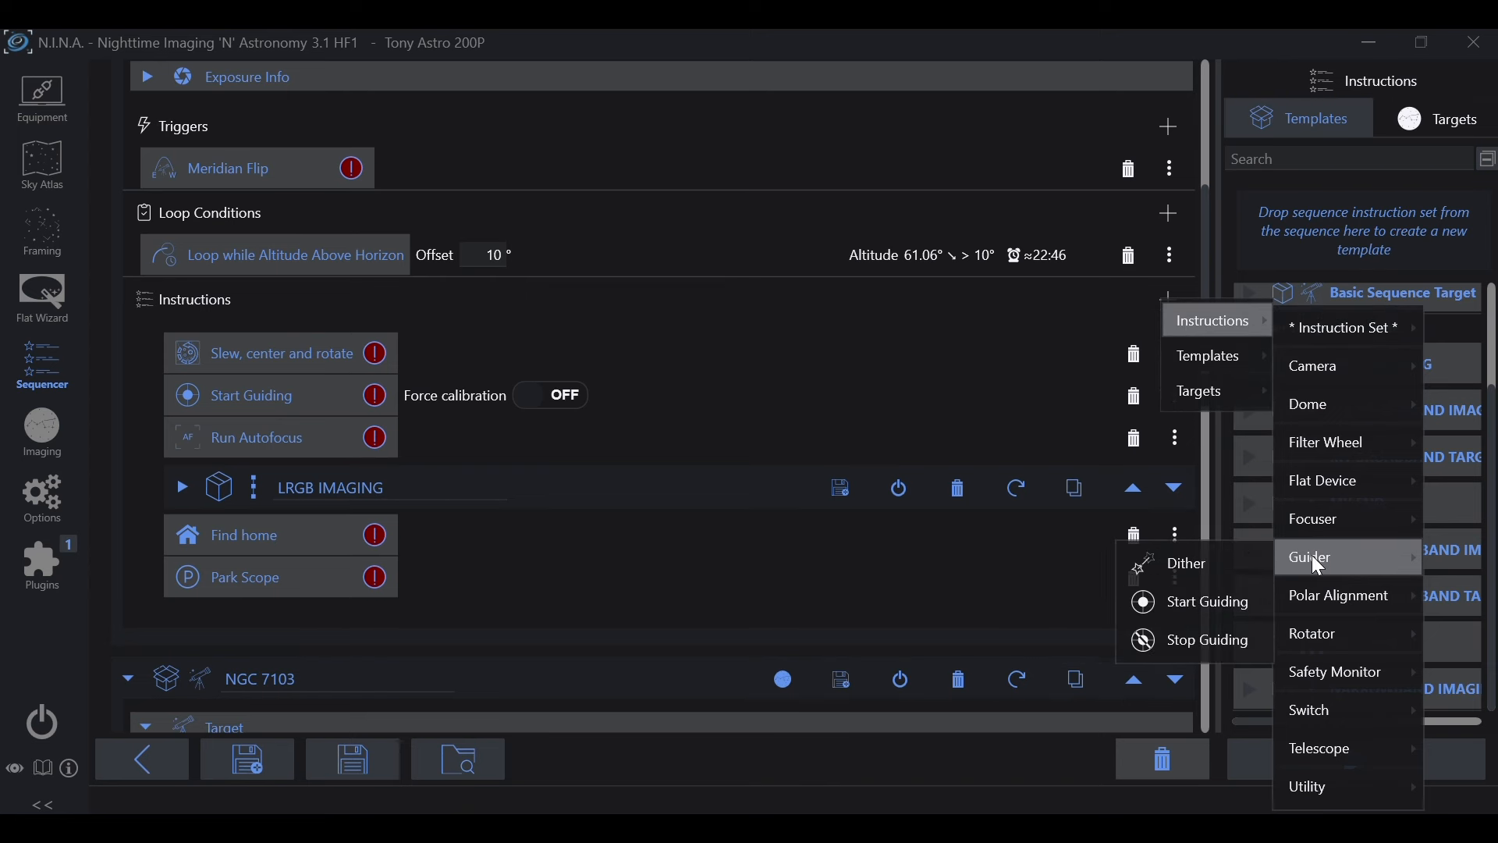
pyautogui.click(1186, 640)
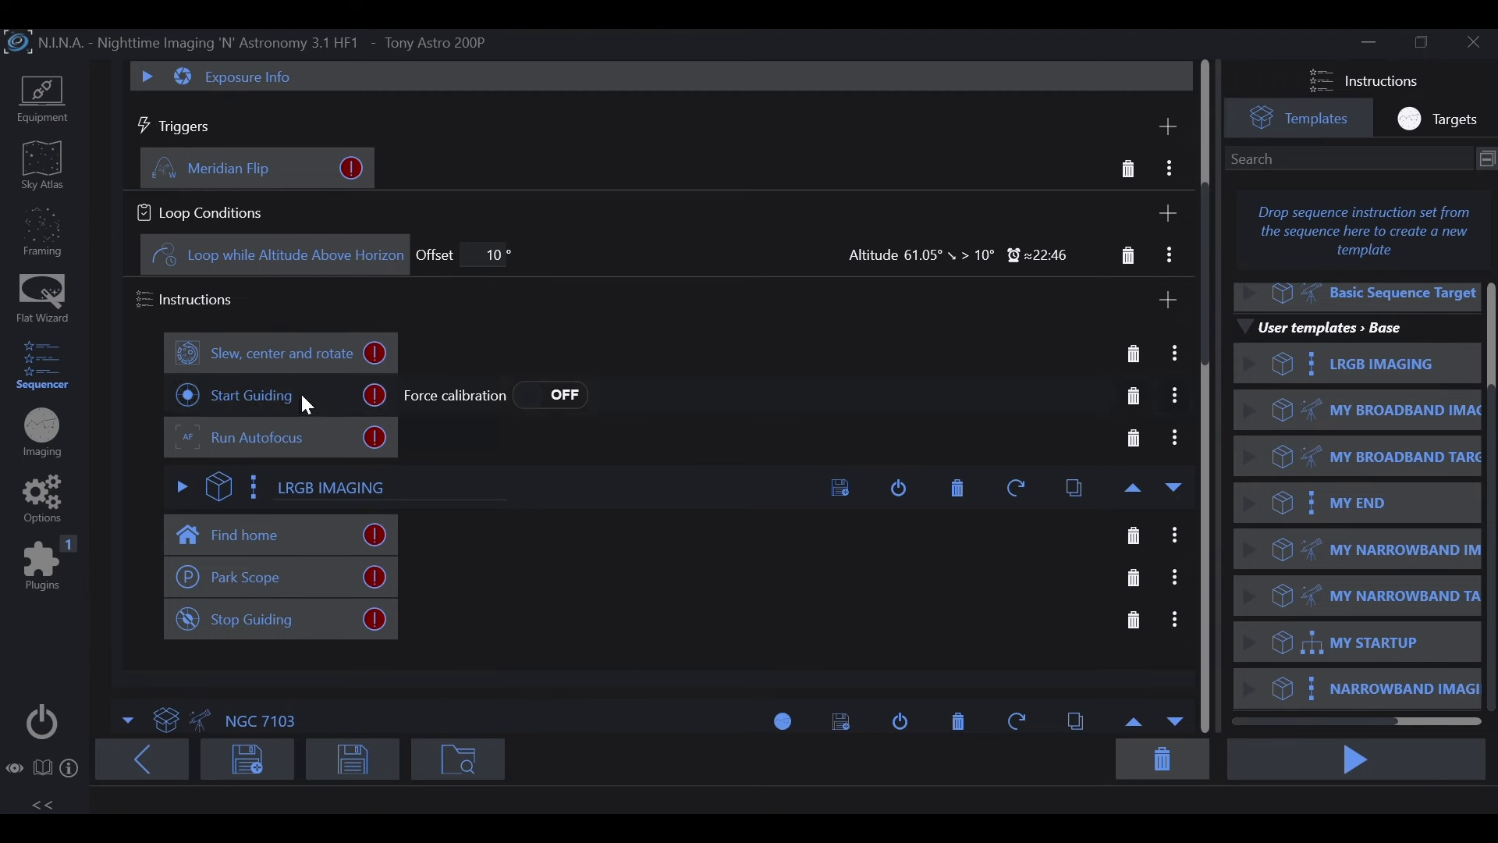
pyautogui.moveTo(233, 612); pyautogui.dragTo(256, 532)
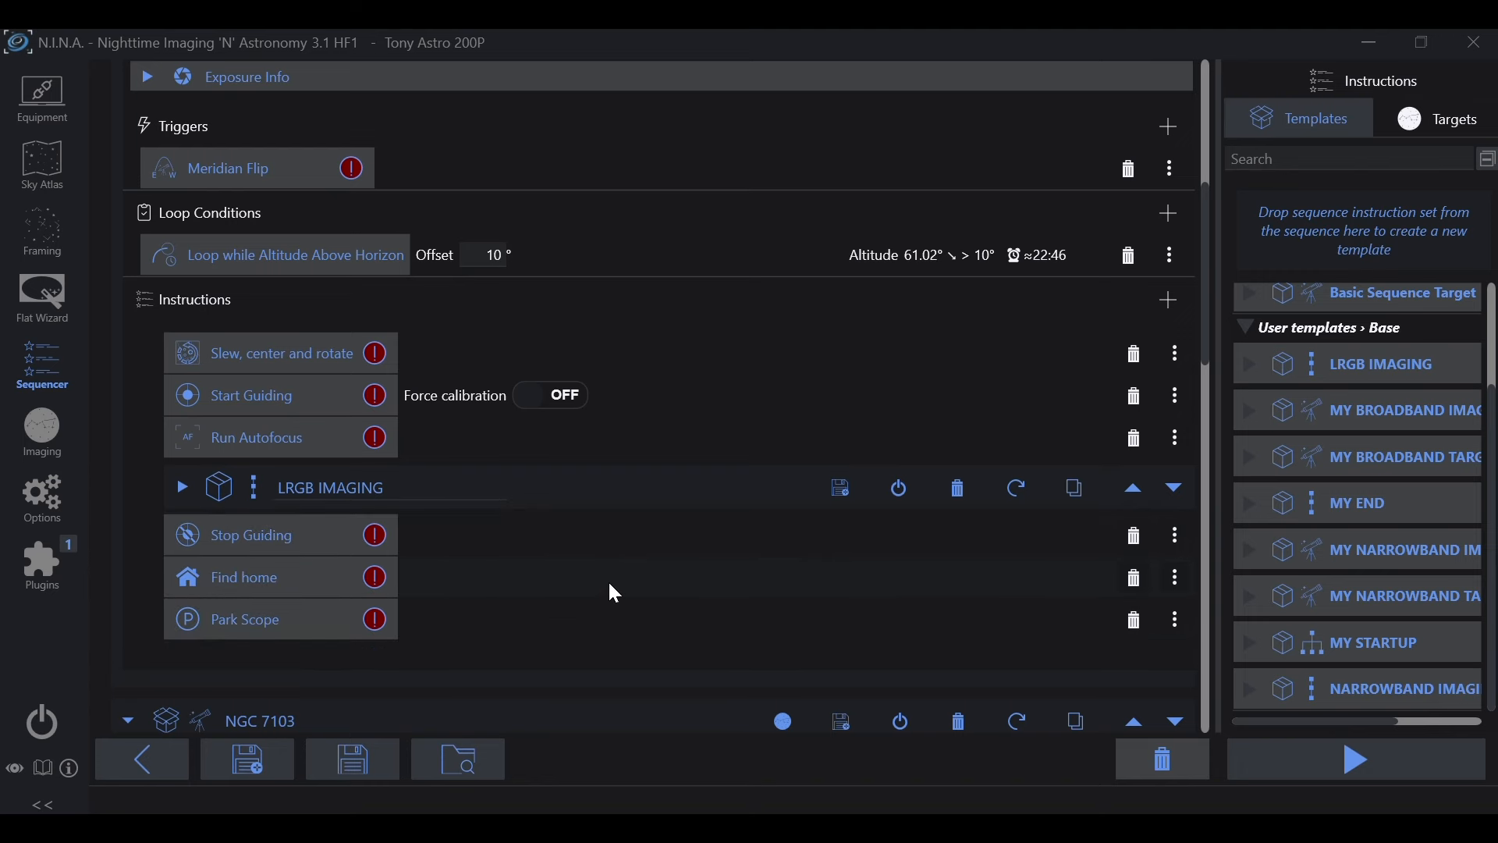
# Add an Unpark Scope telescope instruction to the NGC 7103 target and place it between Wait for Time and Slew, center and rotate.
pyautogui.scroll(-5, 615, 593)
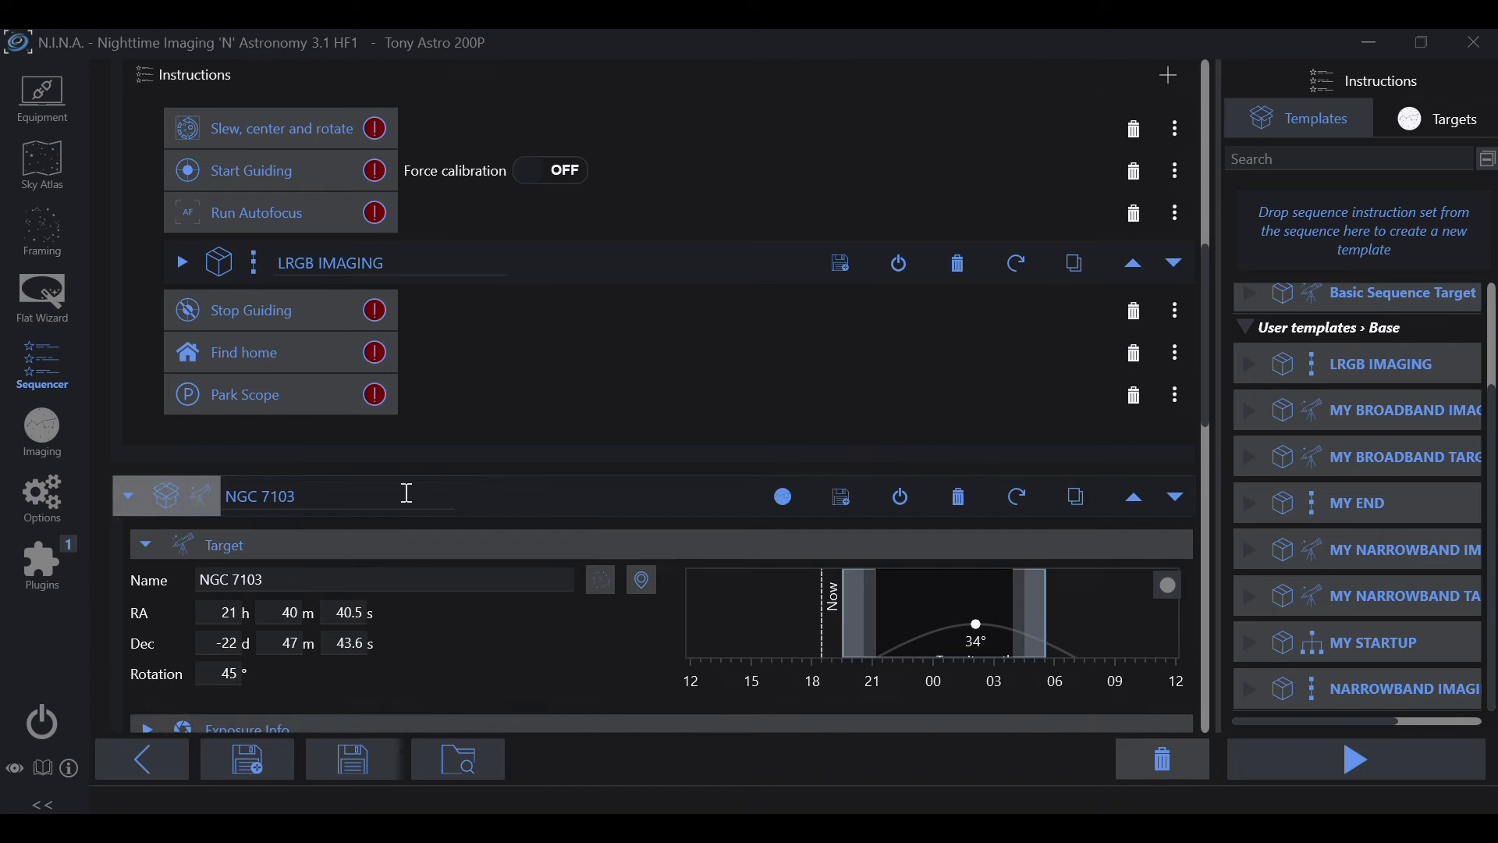
pyautogui.scroll(-10, 406, 493)
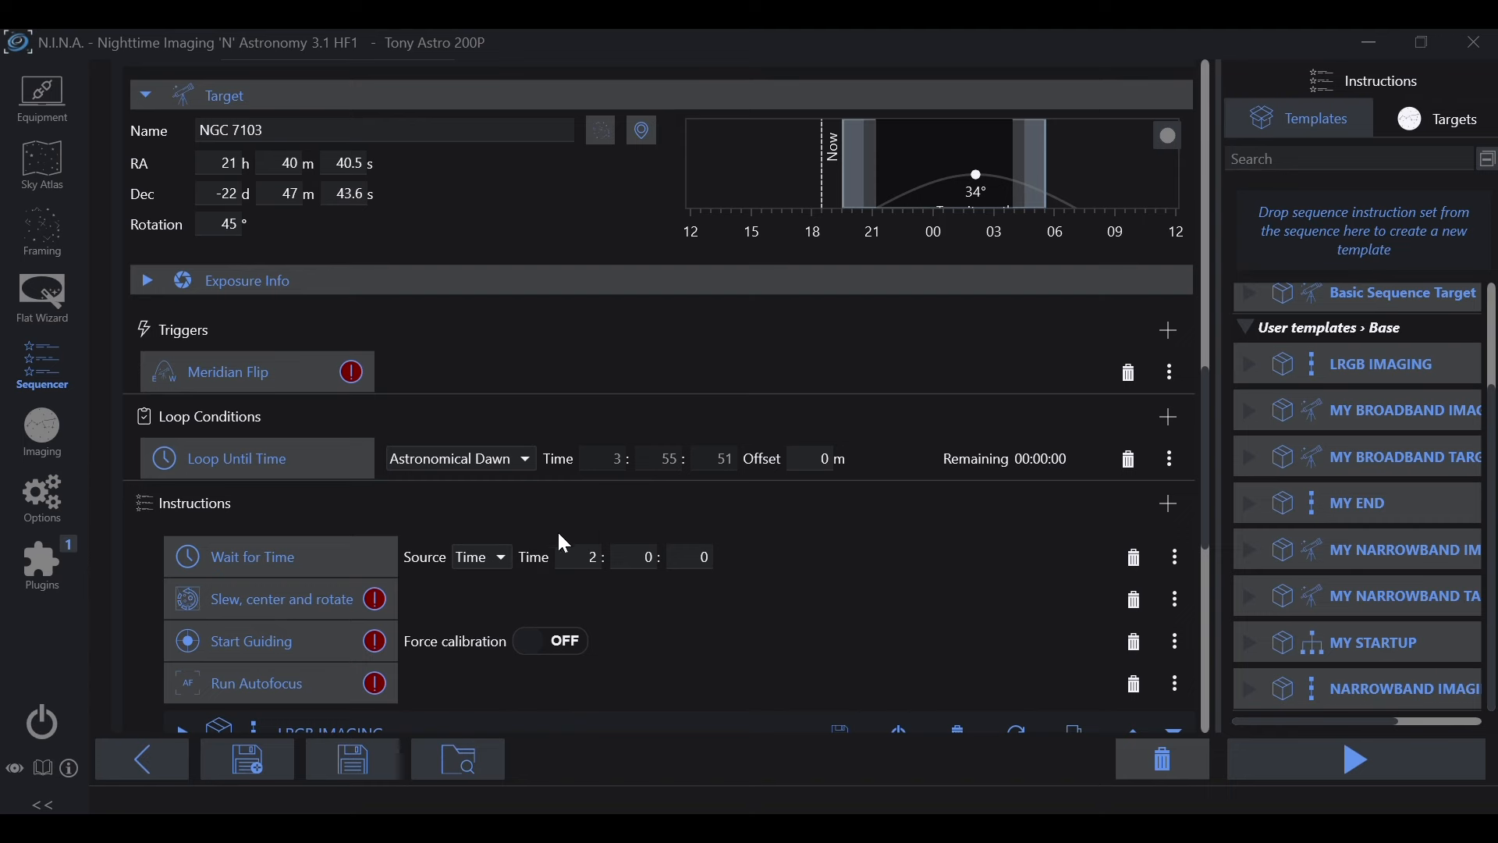
pyautogui.scroll(1, 522, 545)
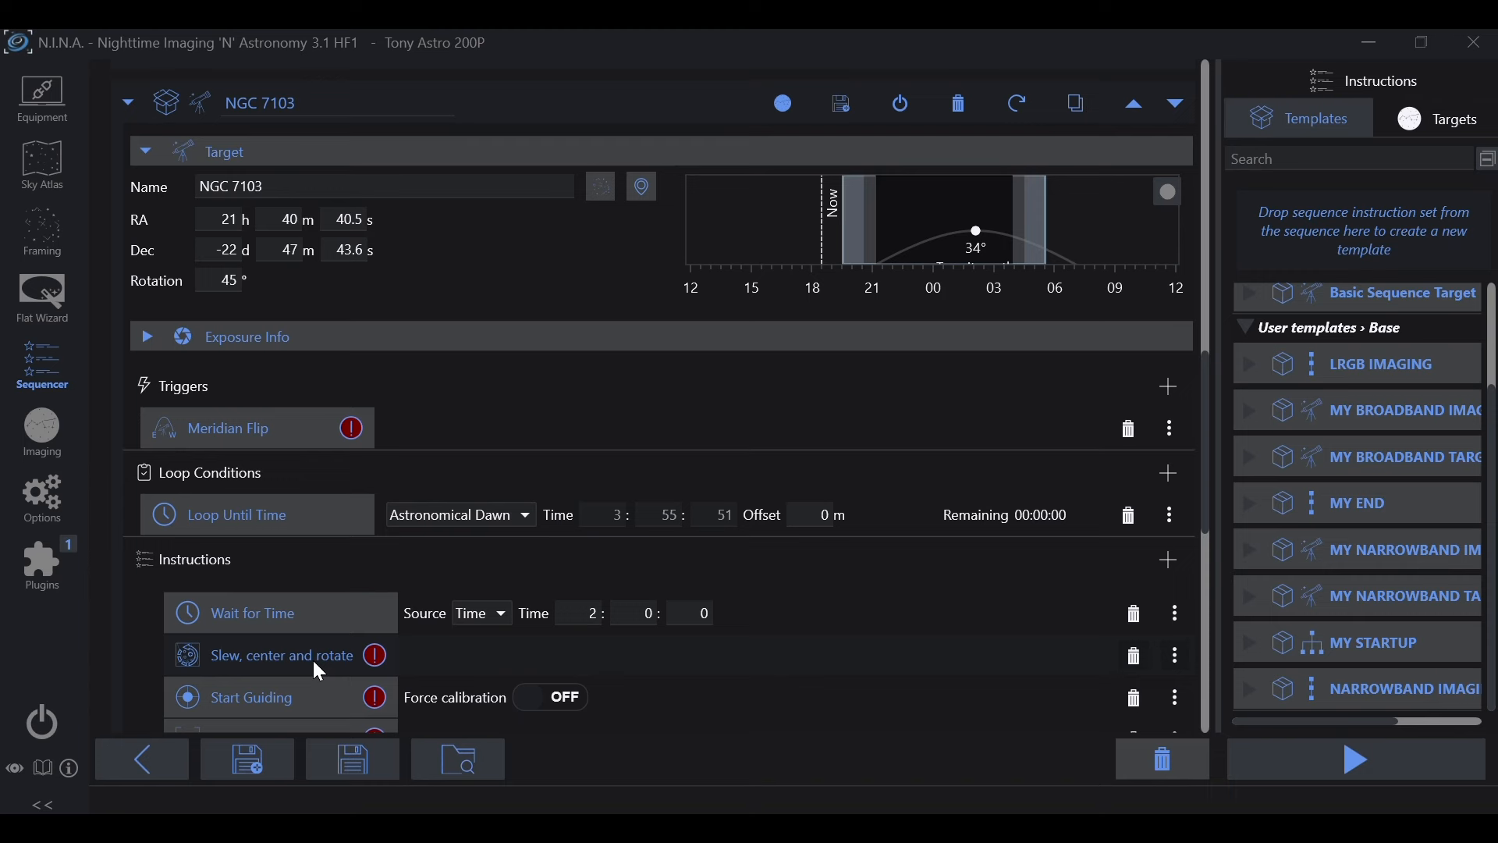
pyautogui.scroll(5, 315, 437)
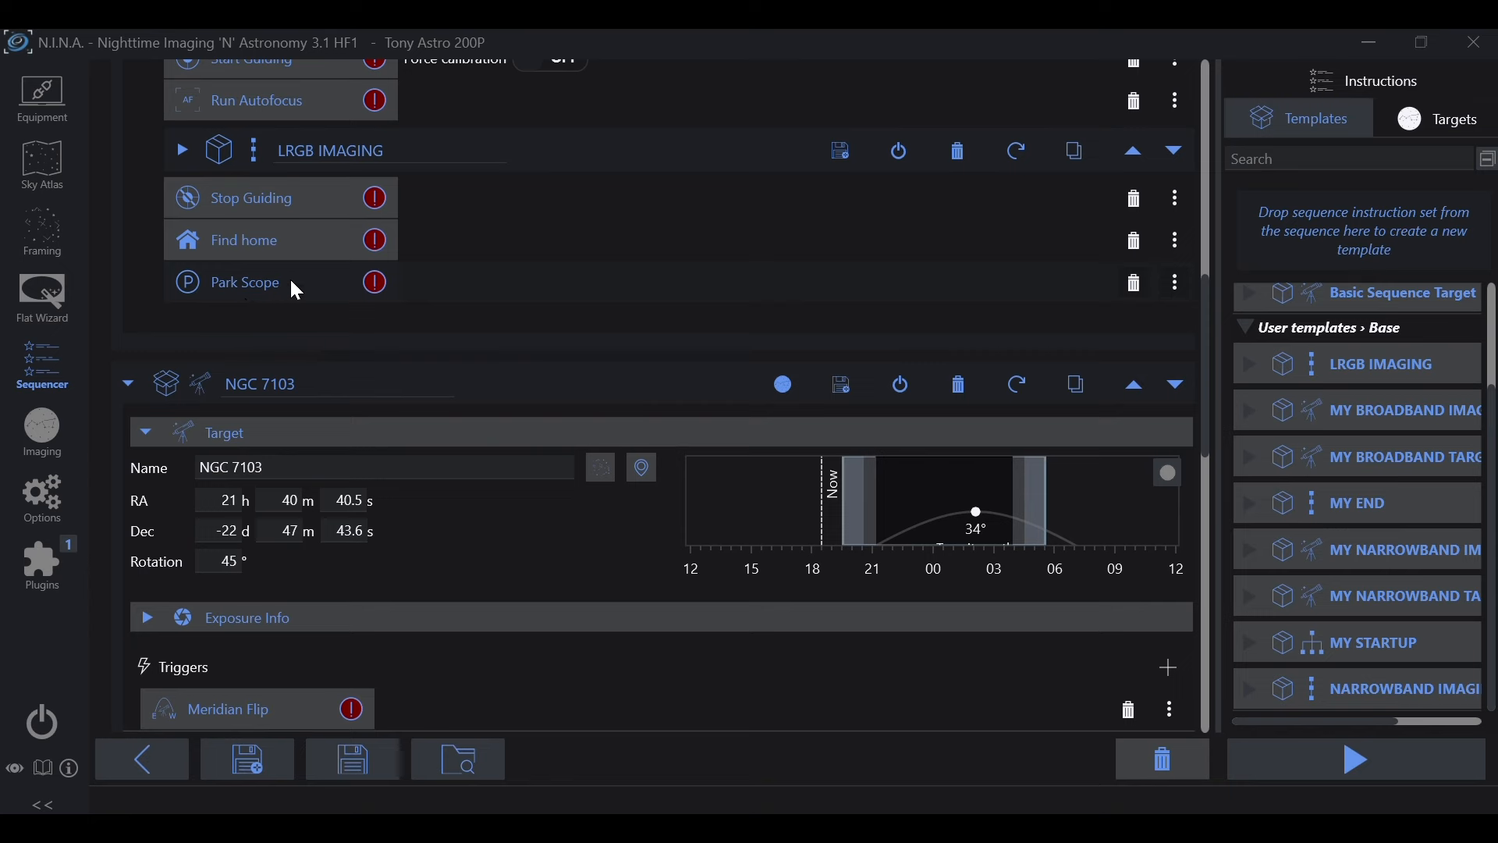
pyautogui.scroll(-7, 552, 522)
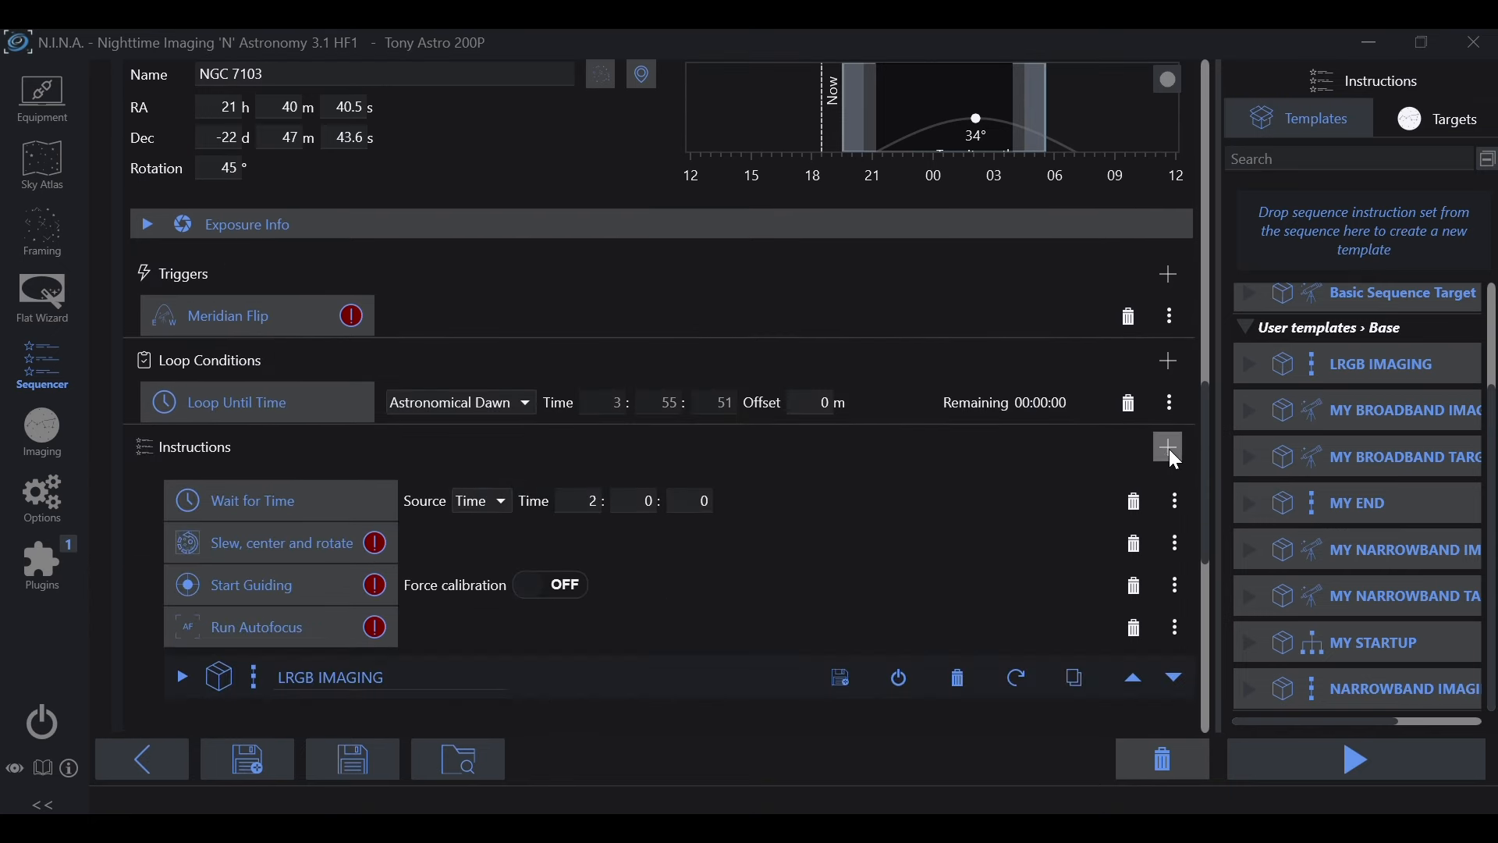
pyautogui.click(1169, 448)
pyautogui.moveTo(1214, 475)
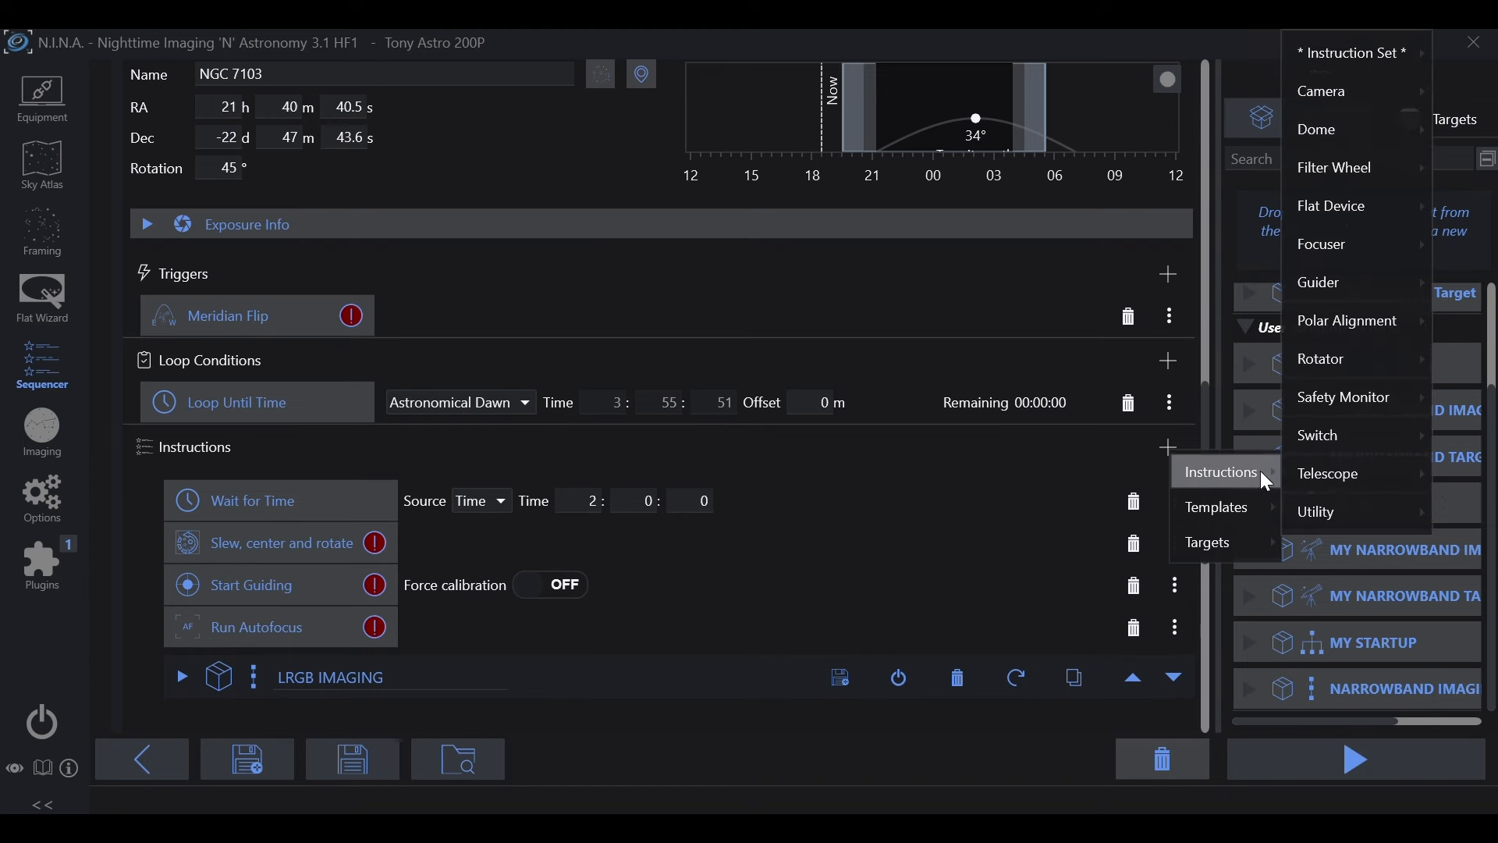
pyautogui.moveTo(1316, 473)
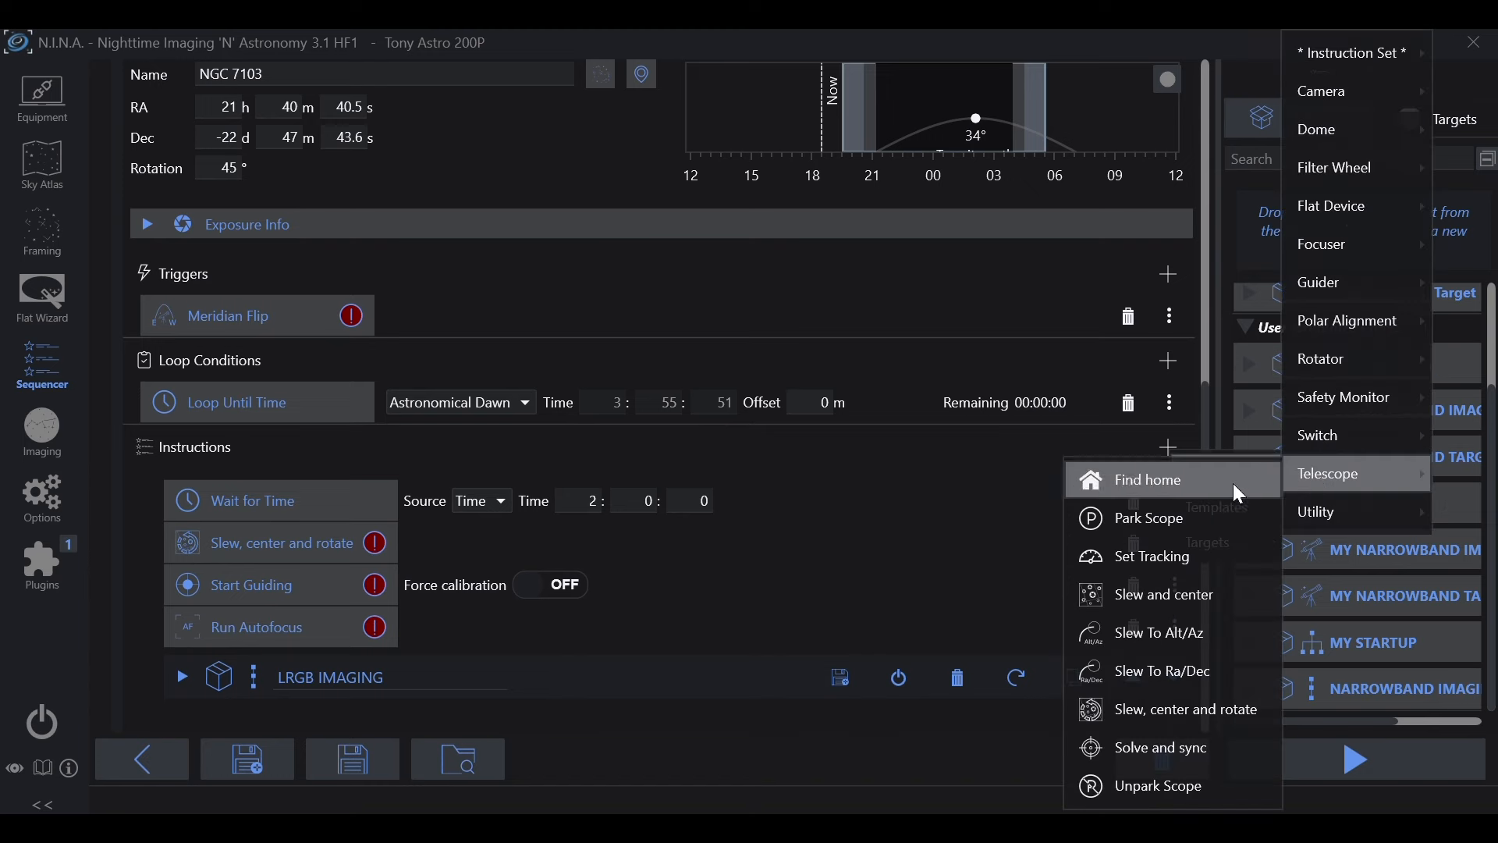
pyautogui.click(1102, 786)
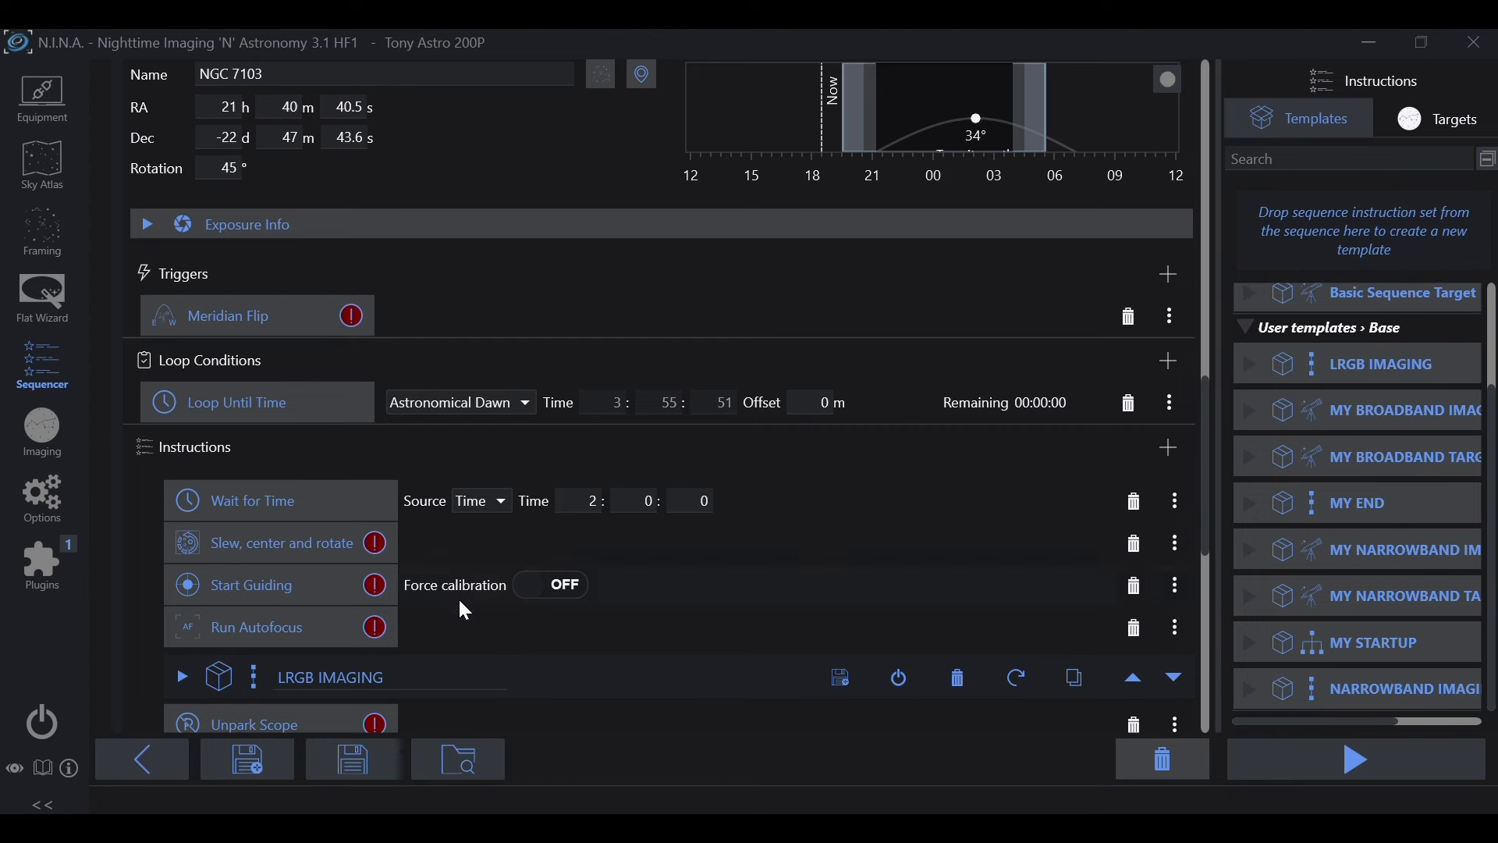
pyautogui.scroll(-1, 457, 601)
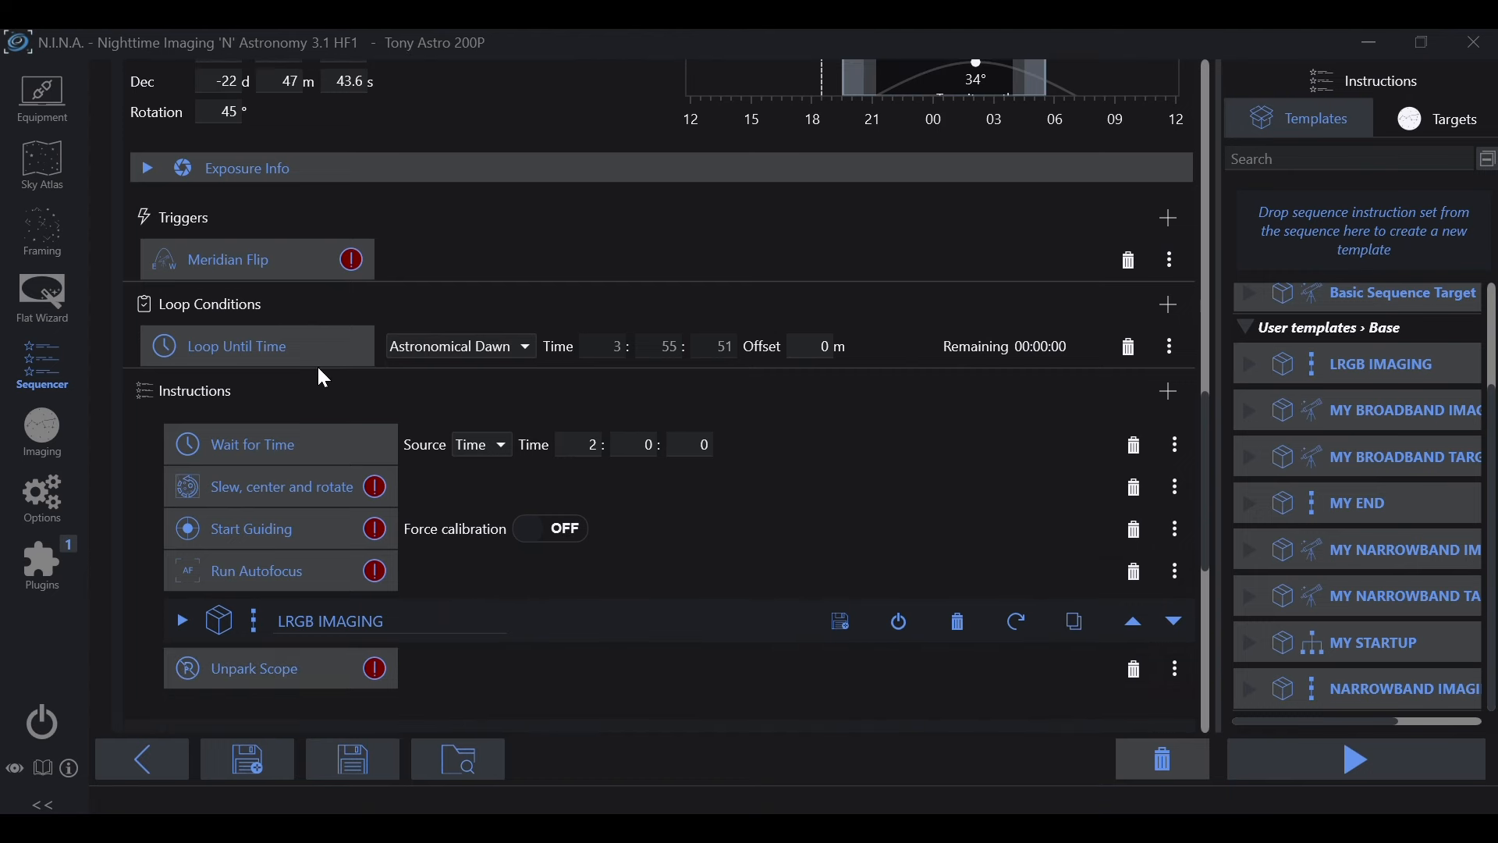
pyautogui.moveTo(226, 677); pyautogui.dragTo(251, 472)
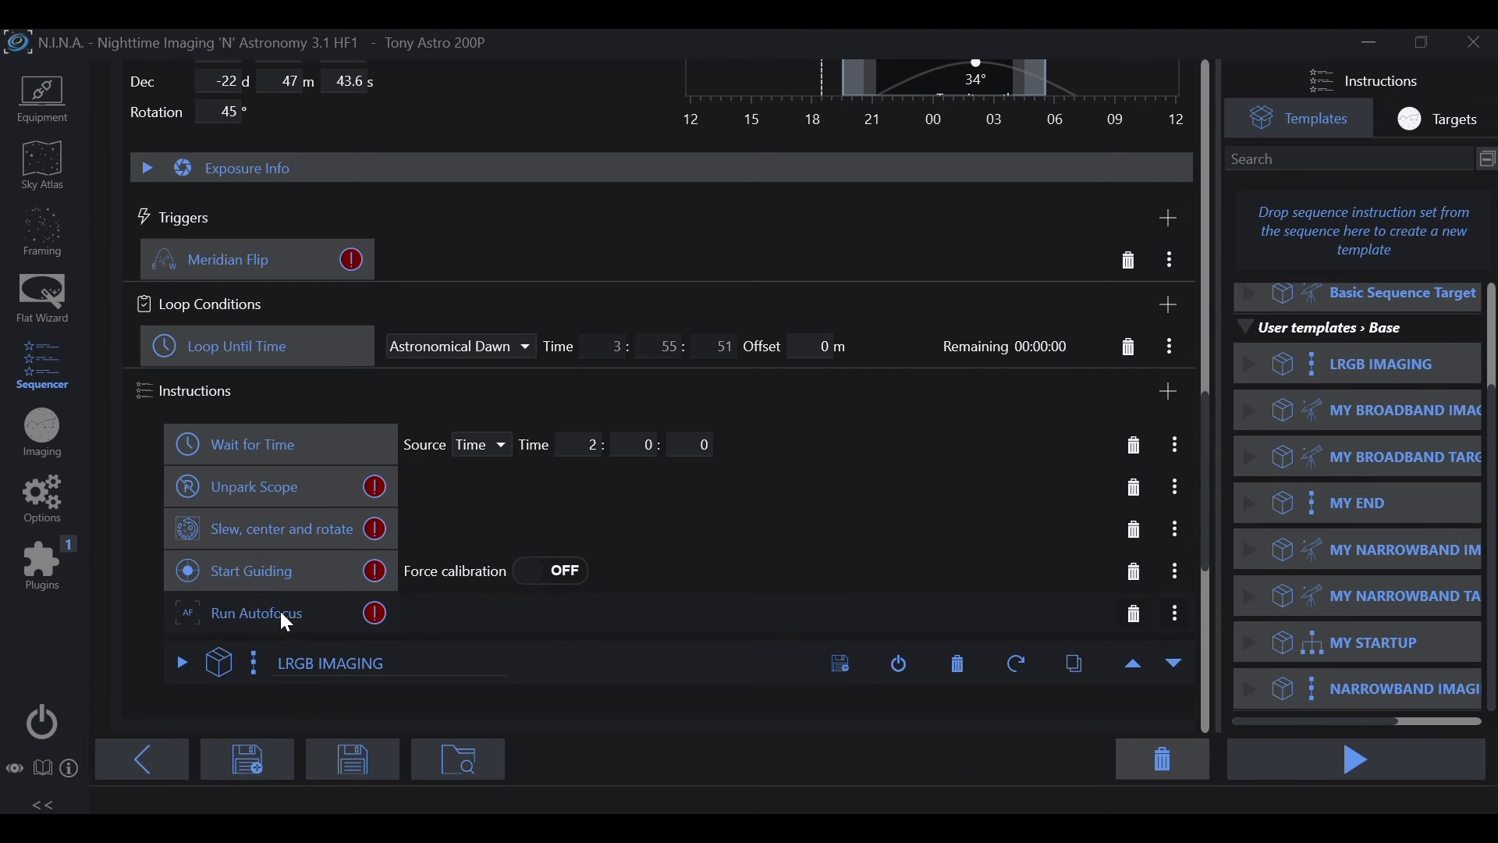
# Expand the LRGB IMAGING set in the NGC 7103 target, check its autofocus triggers and exposures, and collapse it again.
pyautogui.click(180, 663)
pyautogui.scroll(-5, 522, 568)
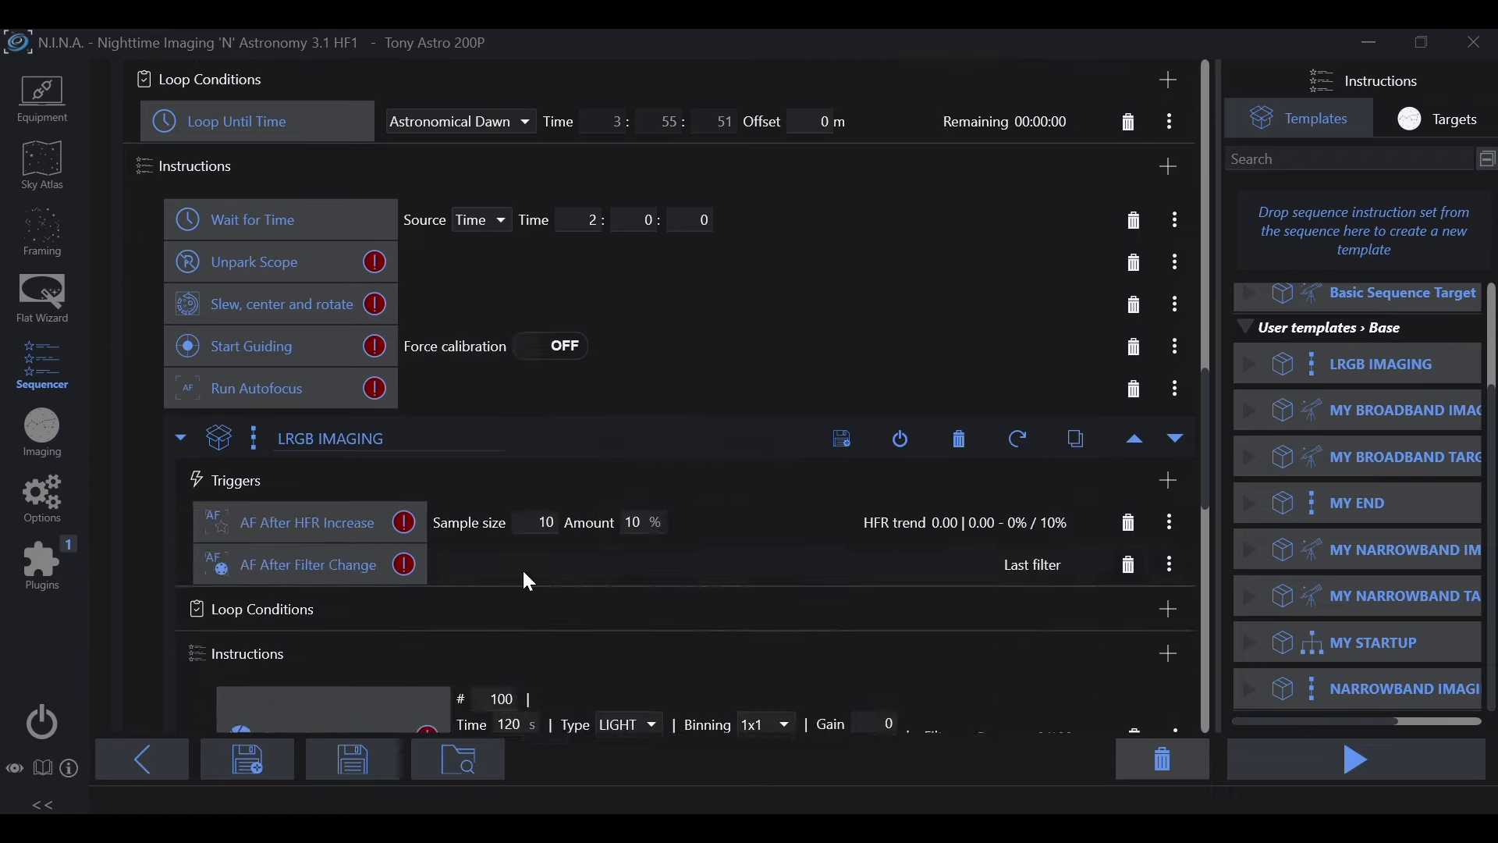
pyautogui.scroll(-5, 546, 468)
pyautogui.scroll(6, 493, 560)
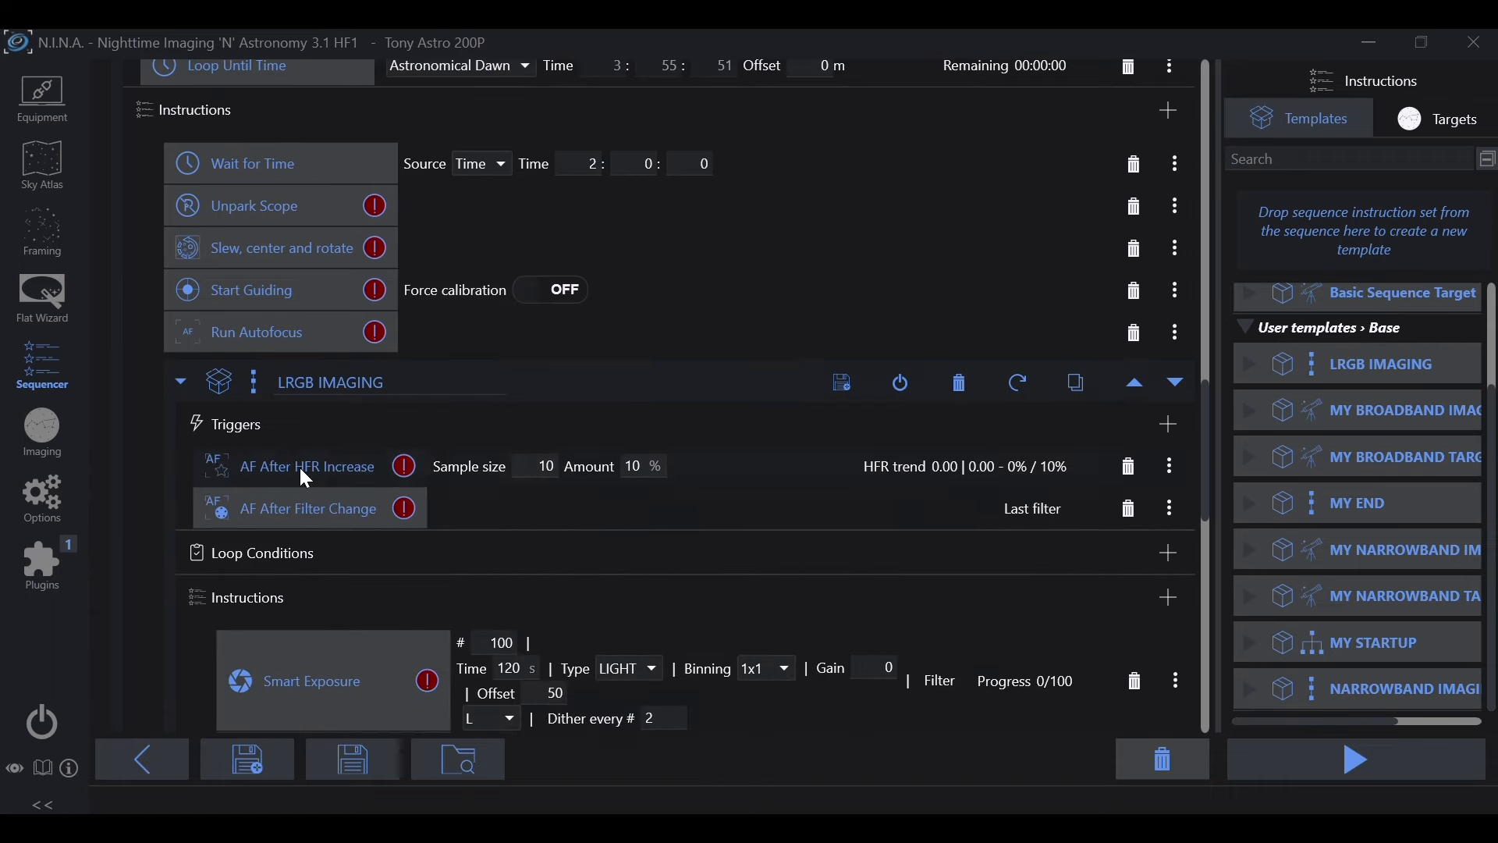
pyautogui.click(181, 384)
pyautogui.scroll(3, 588, 437)
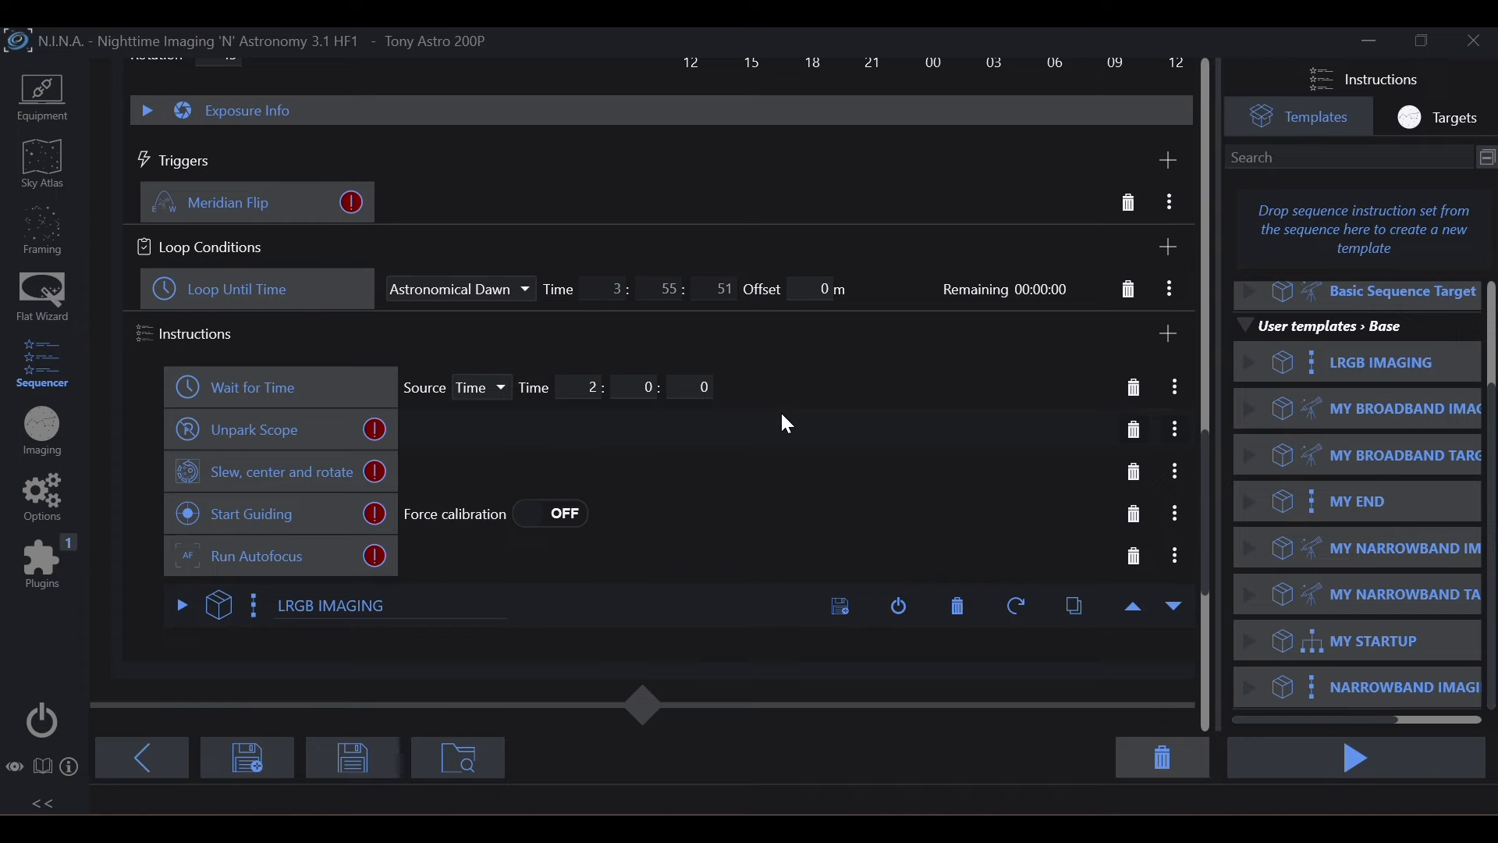
# Collapse the NGC 7103 and M 58 targets and the MY STARTUP set to get a compact sequence overview.
pyautogui.scroll(-4, 569, 456)
pyautogui.scroll(10, 107, 478)
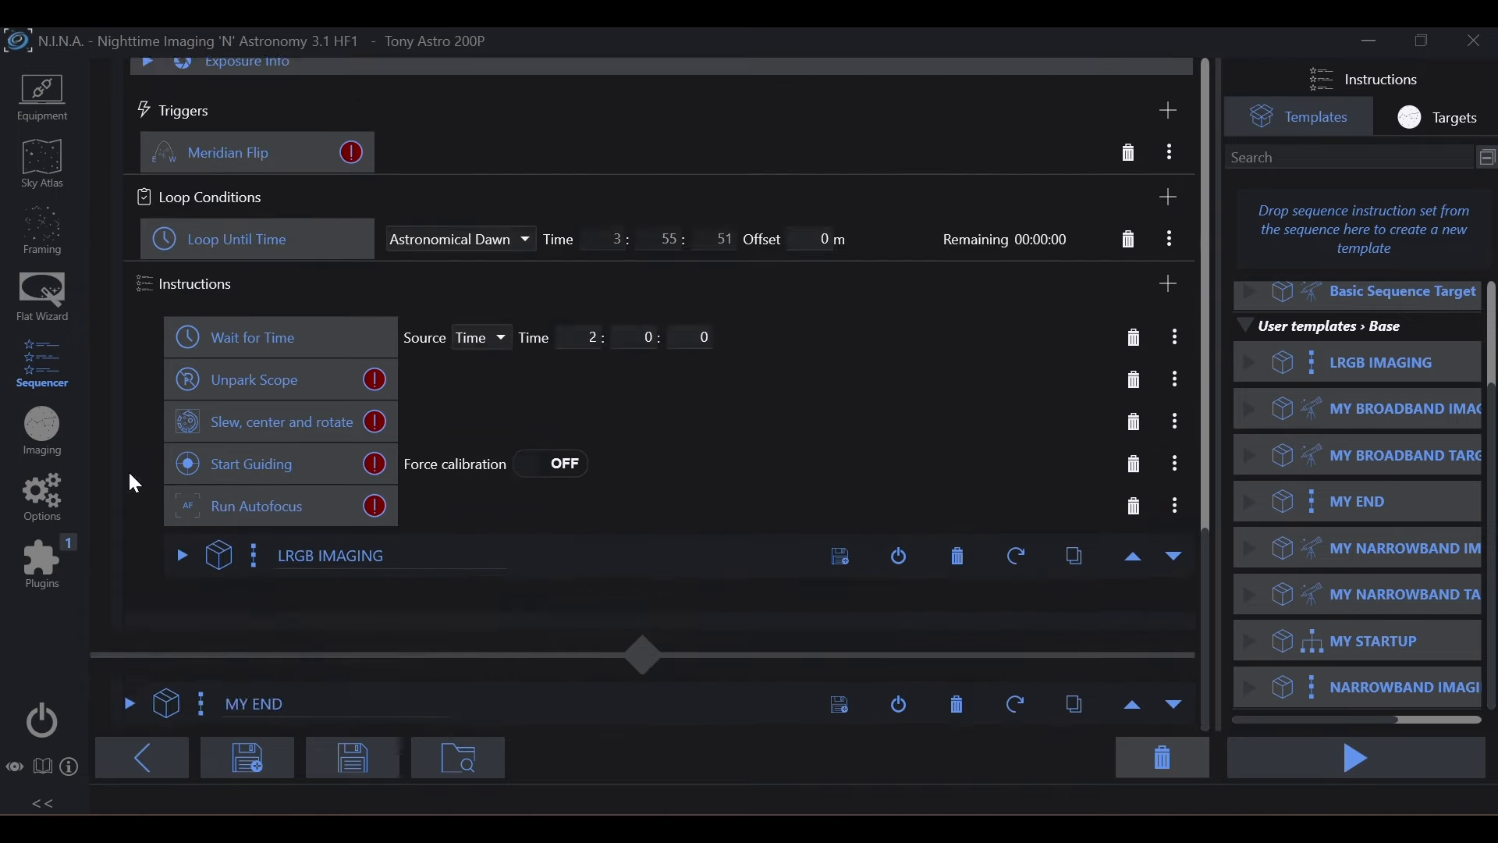
pyautogui.scroll(9, 145, 454)
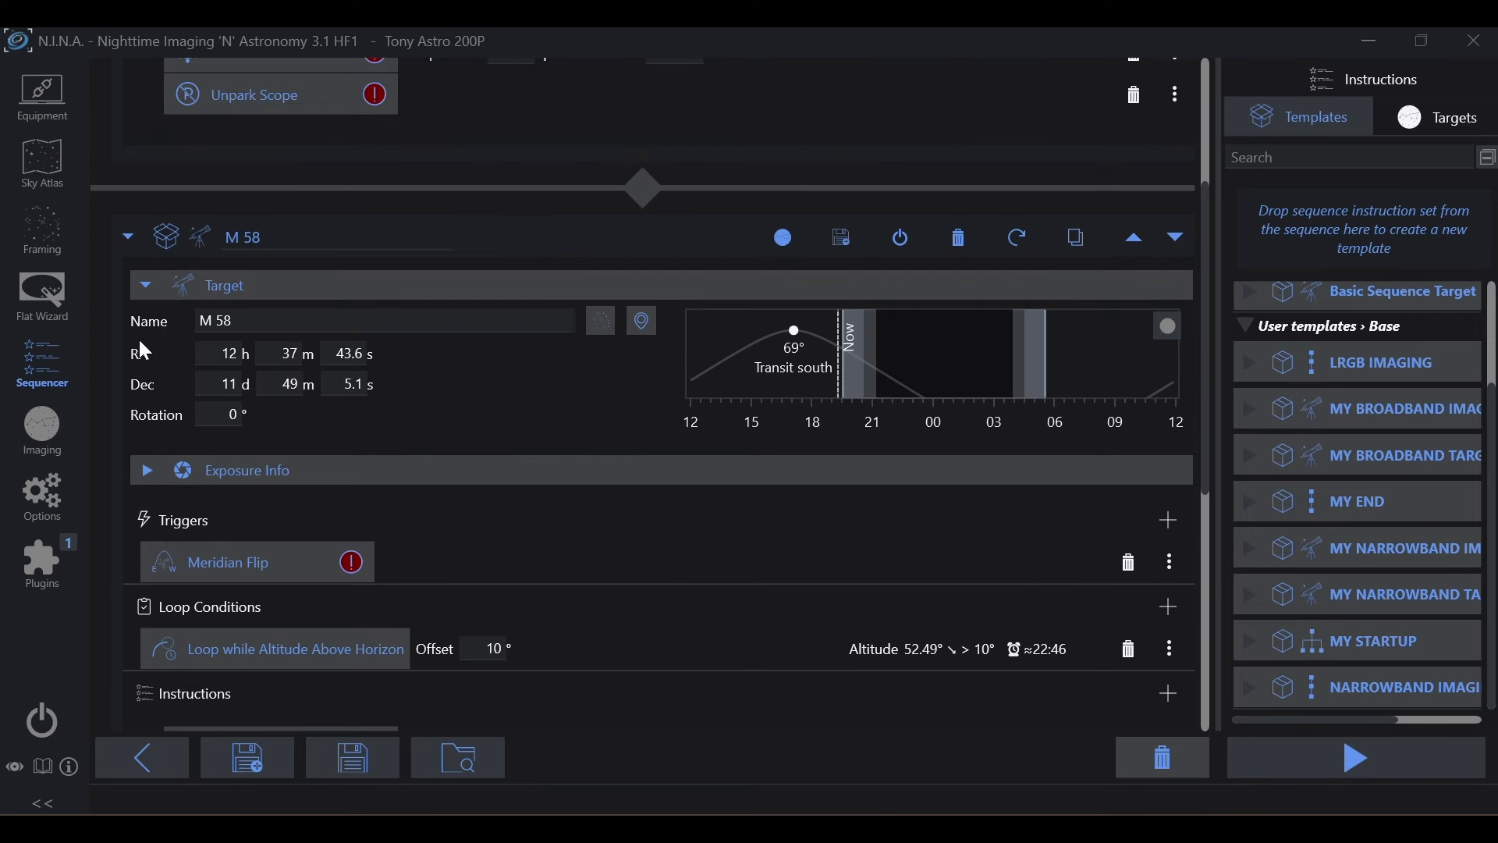
pyautogui.click(128, 235)
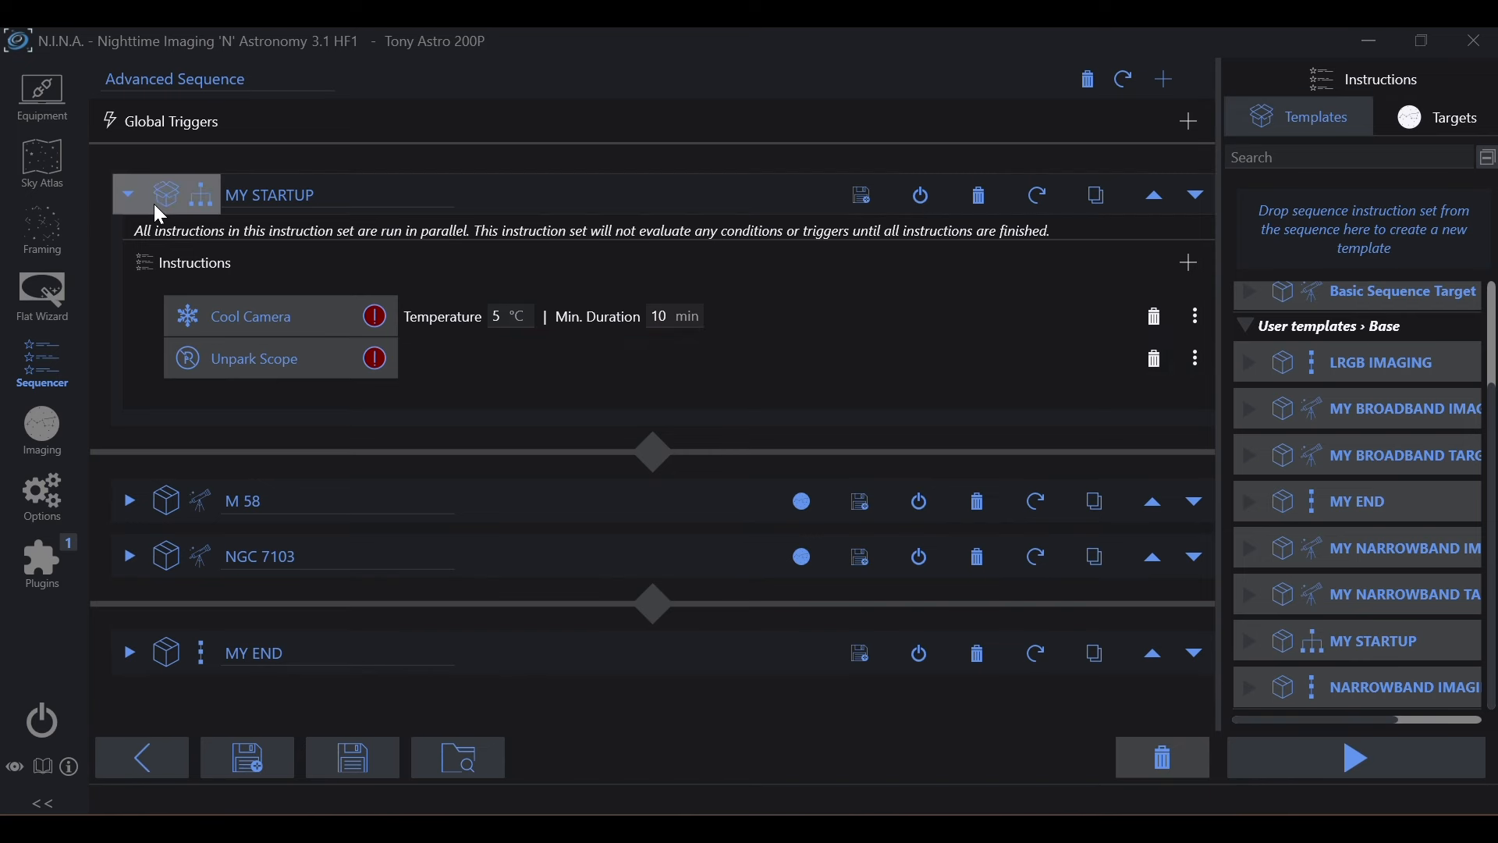
pyautogui.click(130, 195)
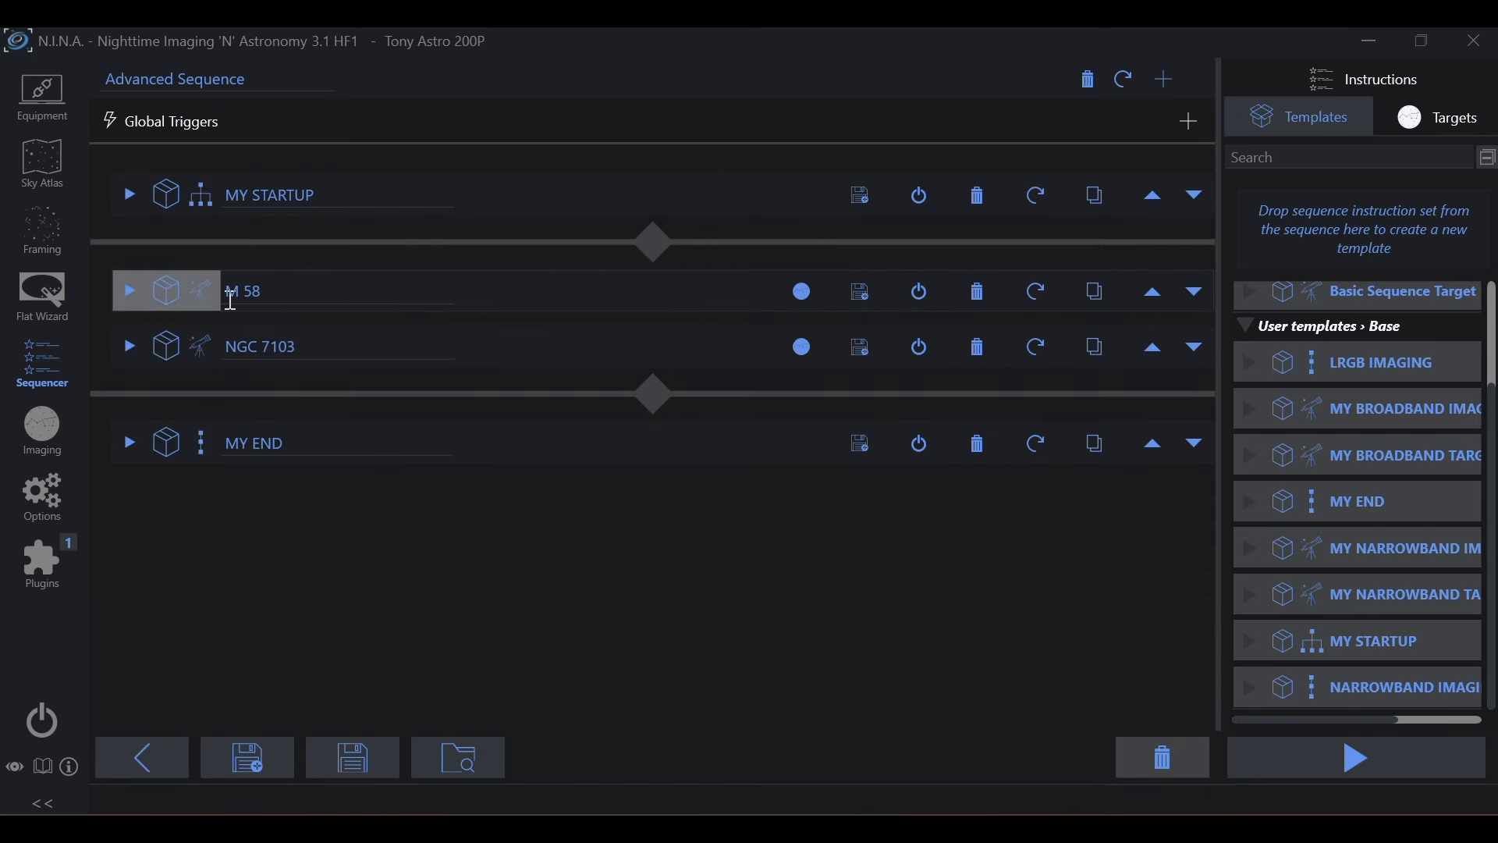
# Expand the M 58 target and review its altitude chart, loop condition and instruction order.
pyautogui.click(130, 291)
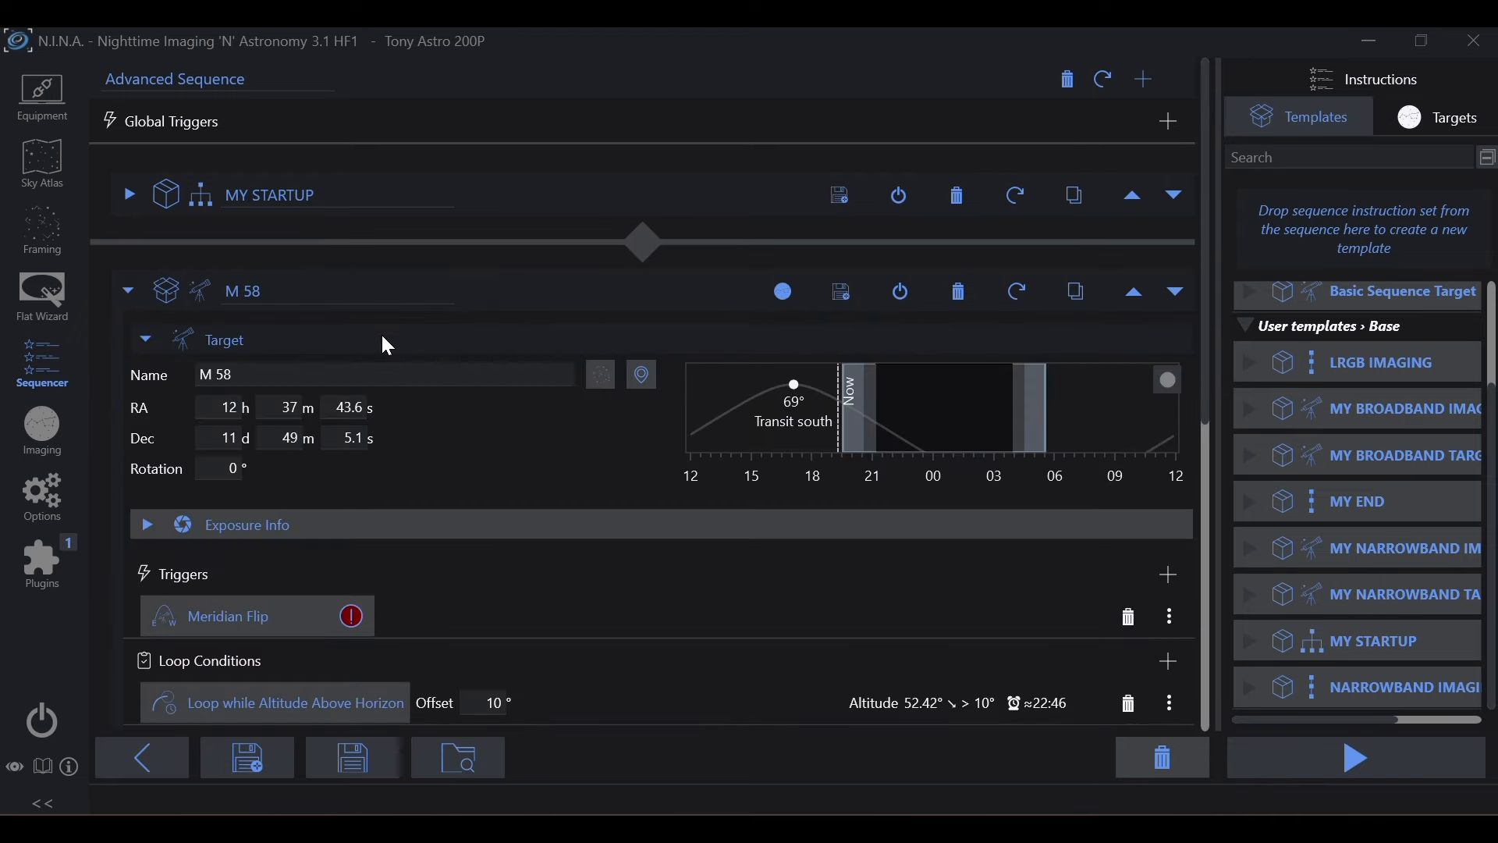
pyautogui.scroll(-10, 388, 345)
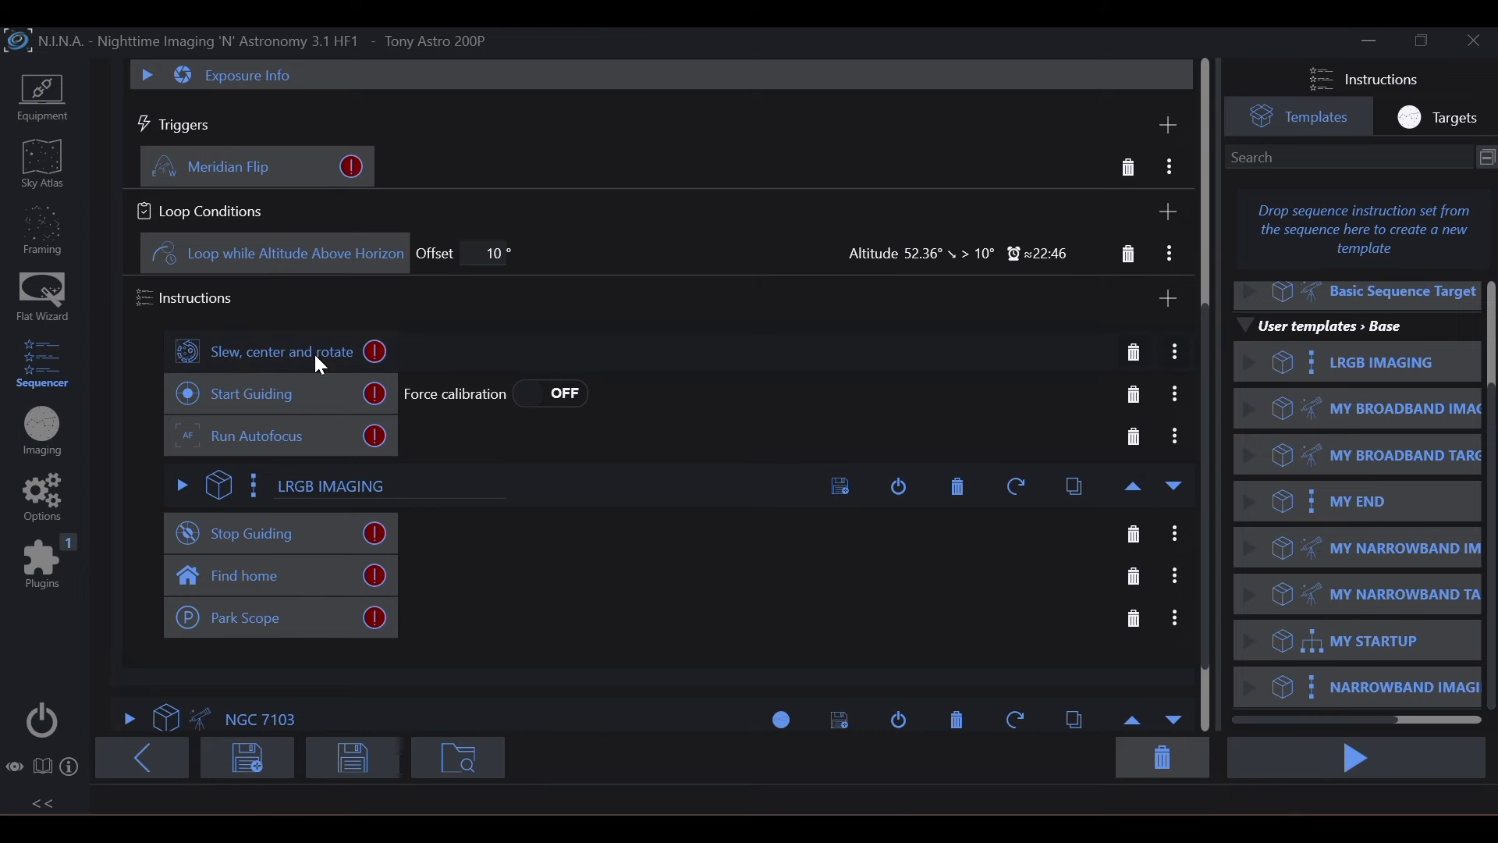
pyautogui.scroll(4, 425, 318)
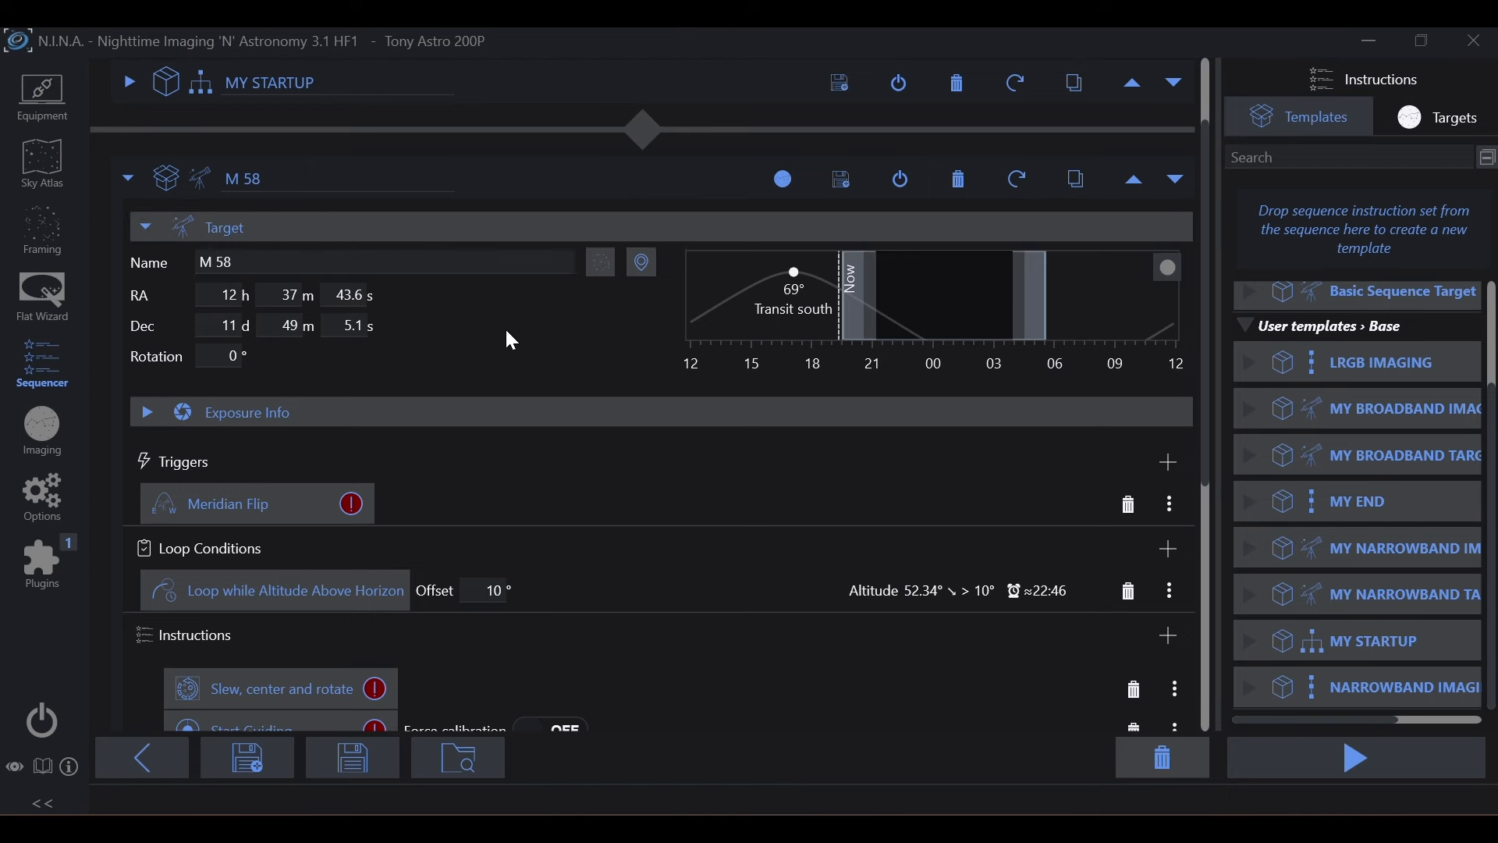
pyautogui.scroll(-4, 512, 341)
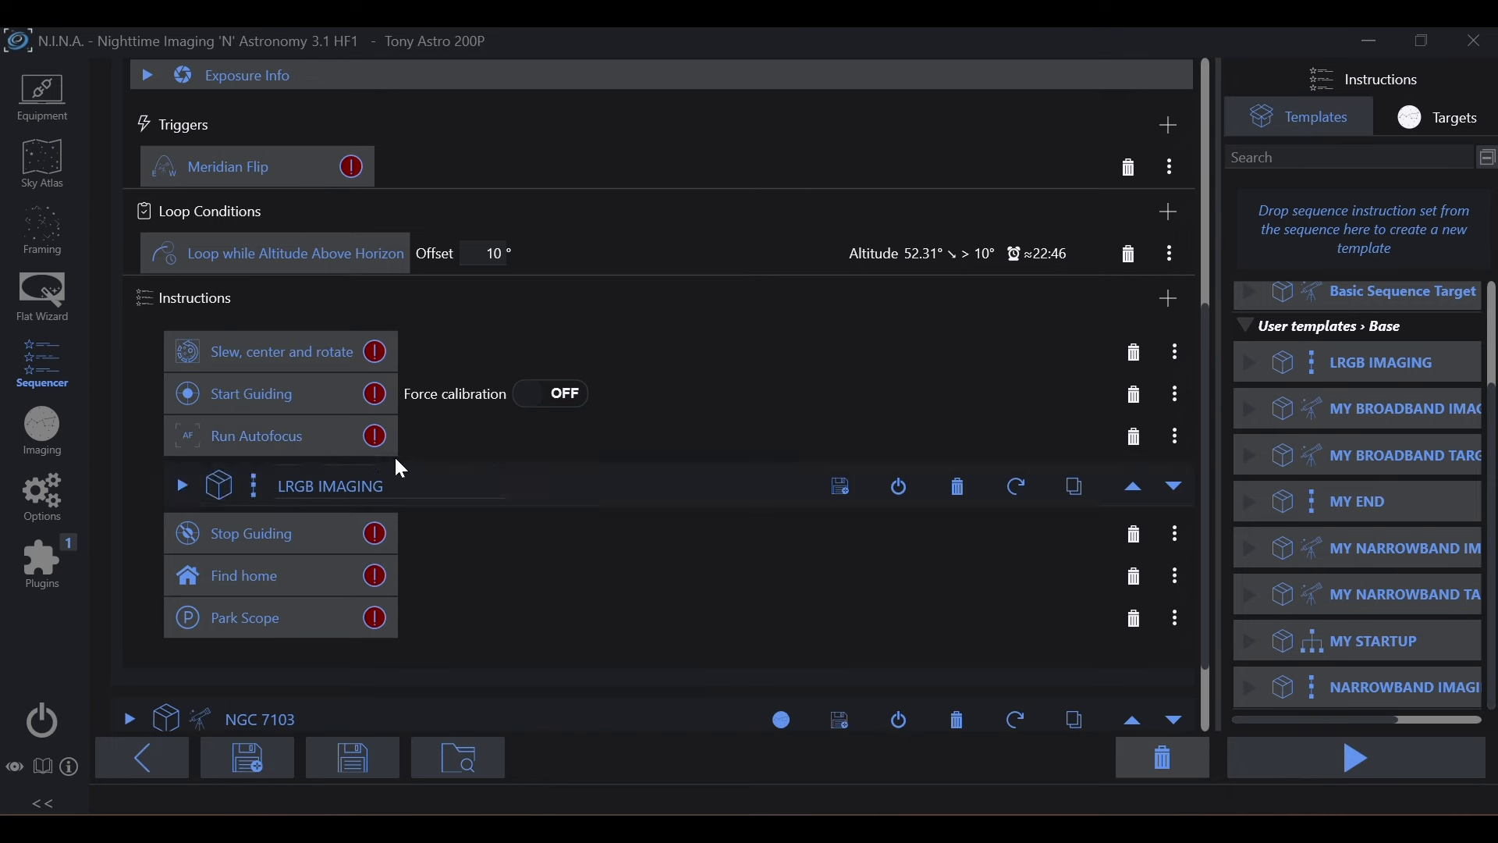
# Check the triggers and LRGB exposures of the LRGB IMAGING set in M 58, then collapse the set and the target.
pyautogui.click(209, 493)
pyautogui.scroll(-8, 484, 476)
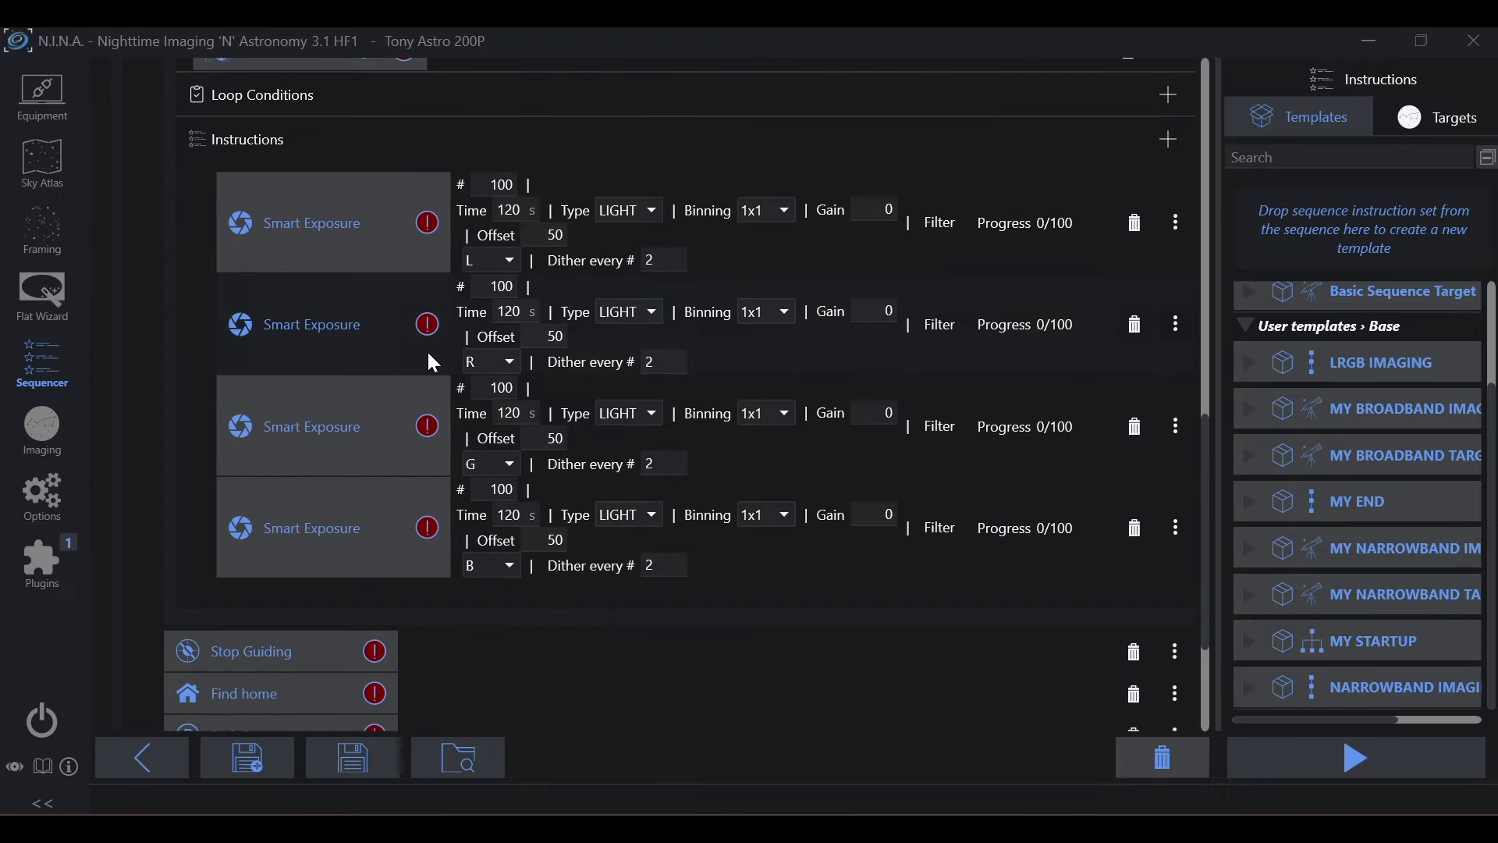
pyautogui.scroll(6, 405, 457)
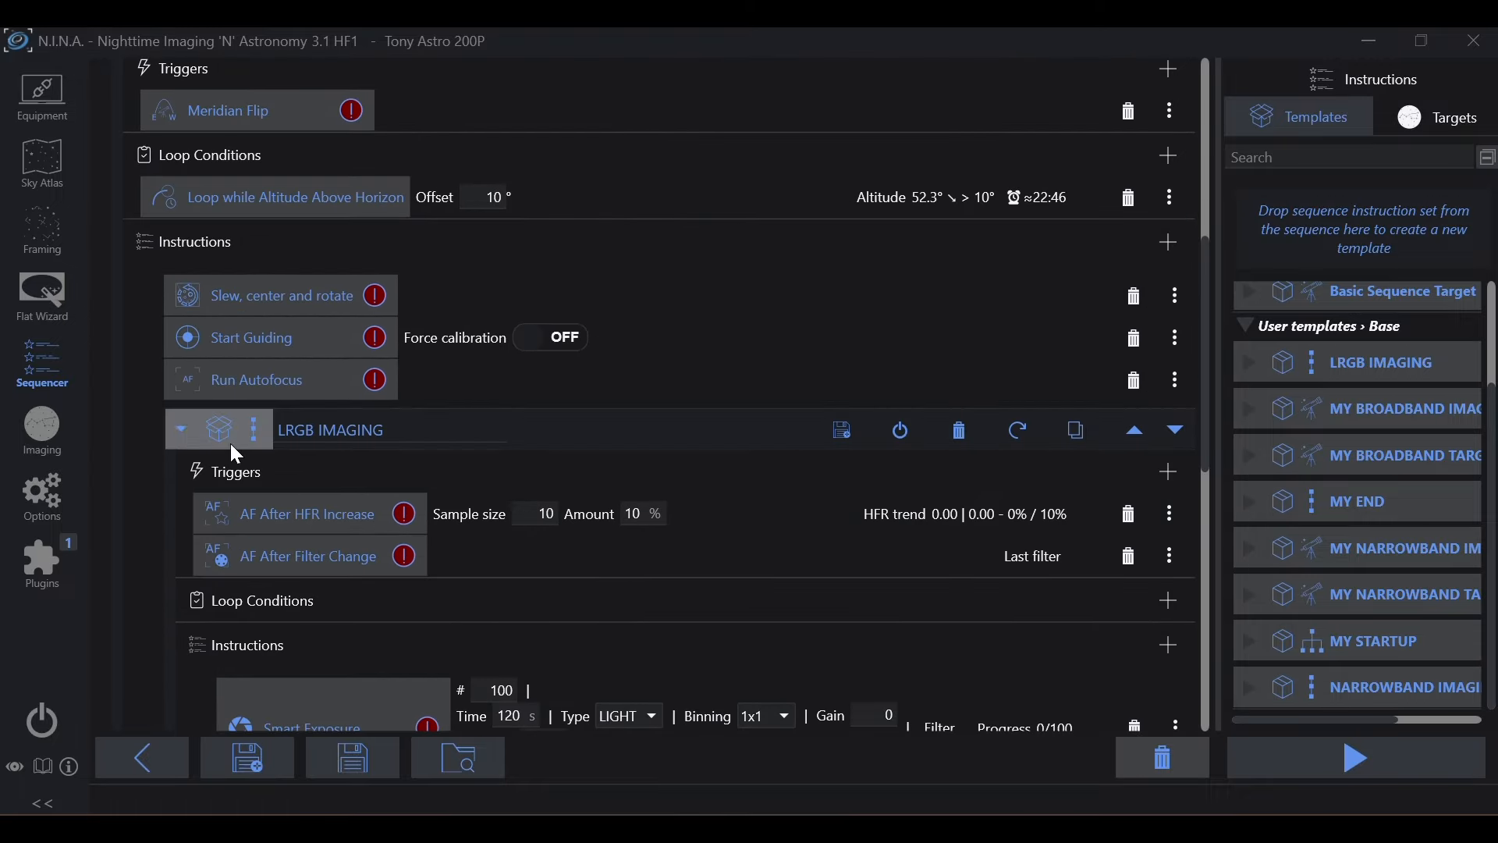
pyautogui.click(185, 431)
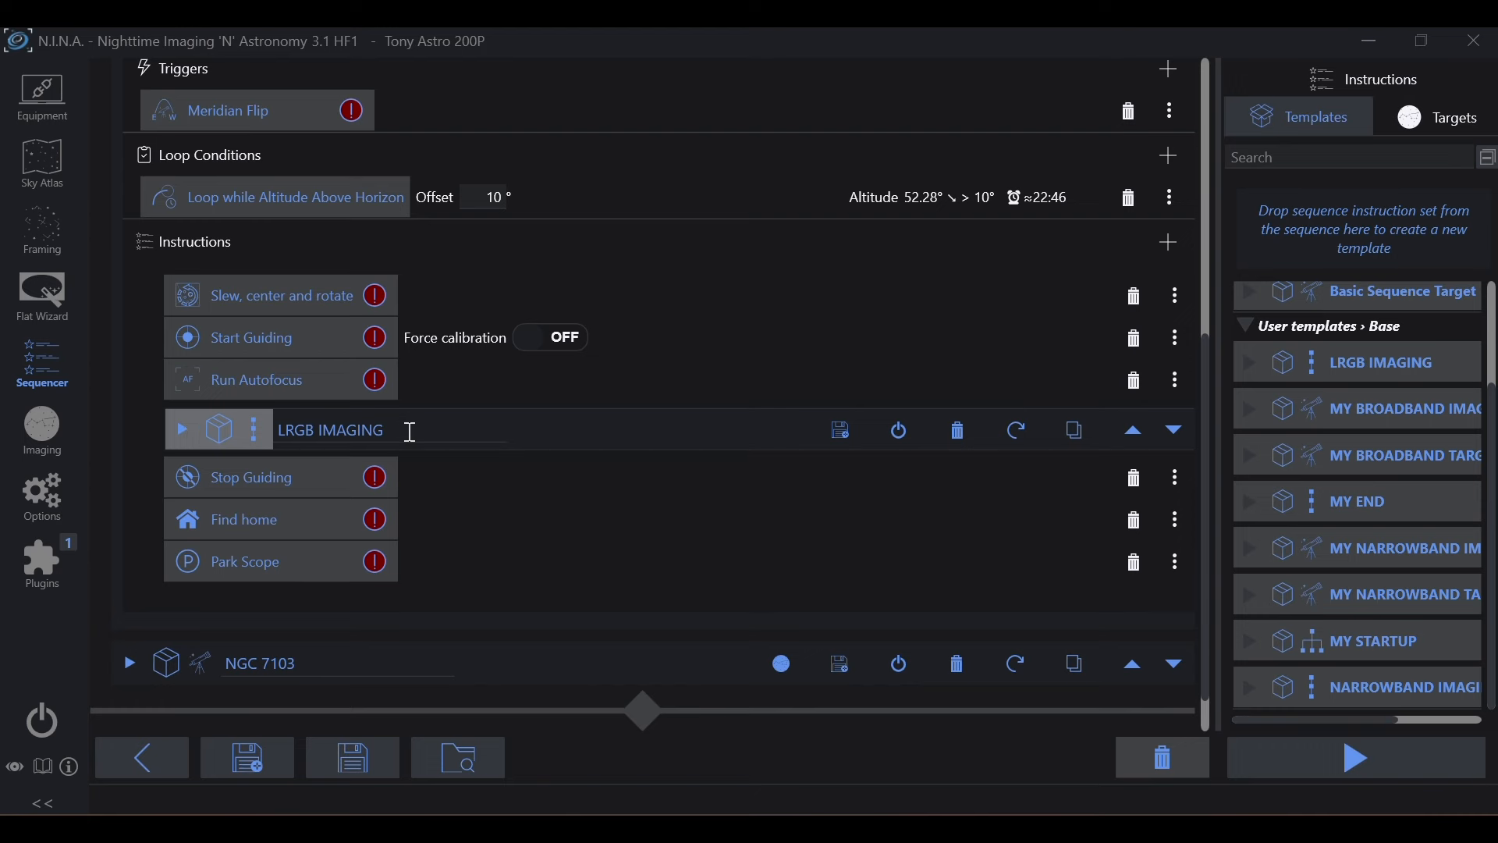
pyautogui.scroll(1, 530, 357)
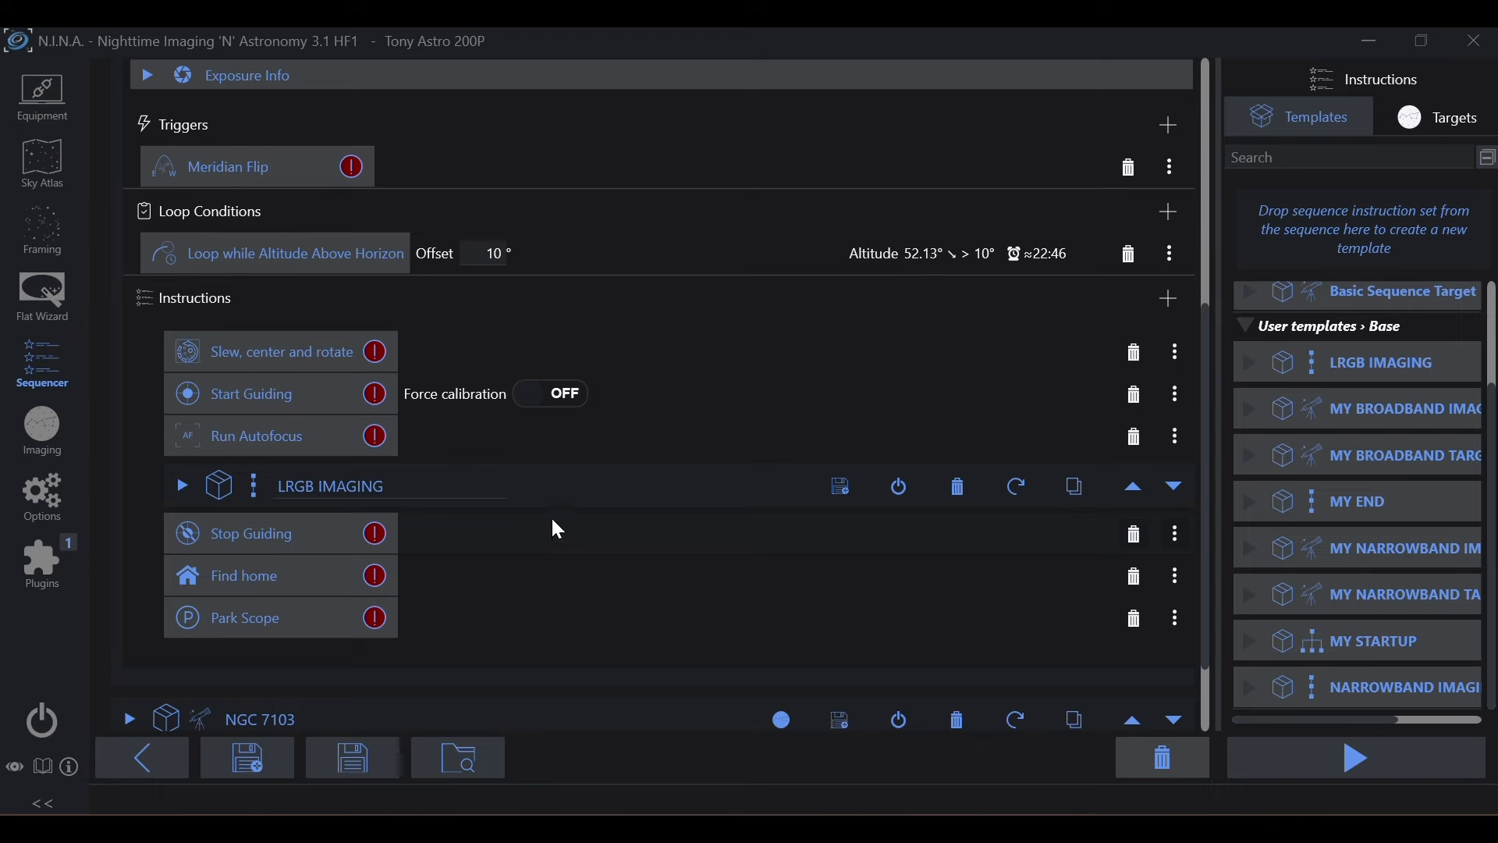
pyautogui.scroll(5, 547, 518)
pyautogui.click(129, 234)
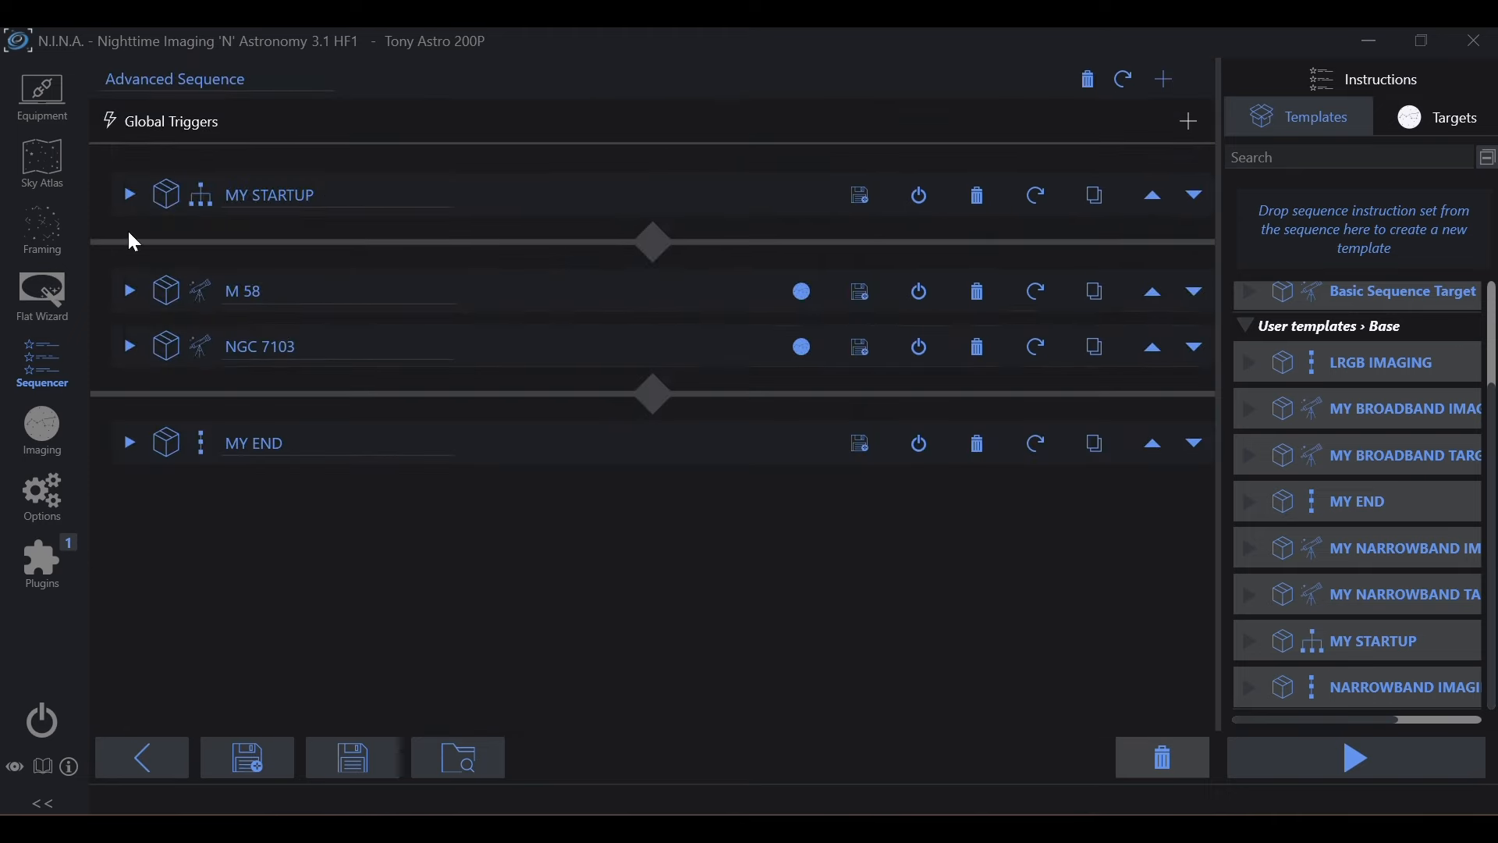
# Expand the NGC 7103 target and review its altitude chart, Loop Until Time condition, Wait for Time setting and instruction order.
pyautogui.click(132, 347)
pyautogui.scroll(-5, 561, 409)
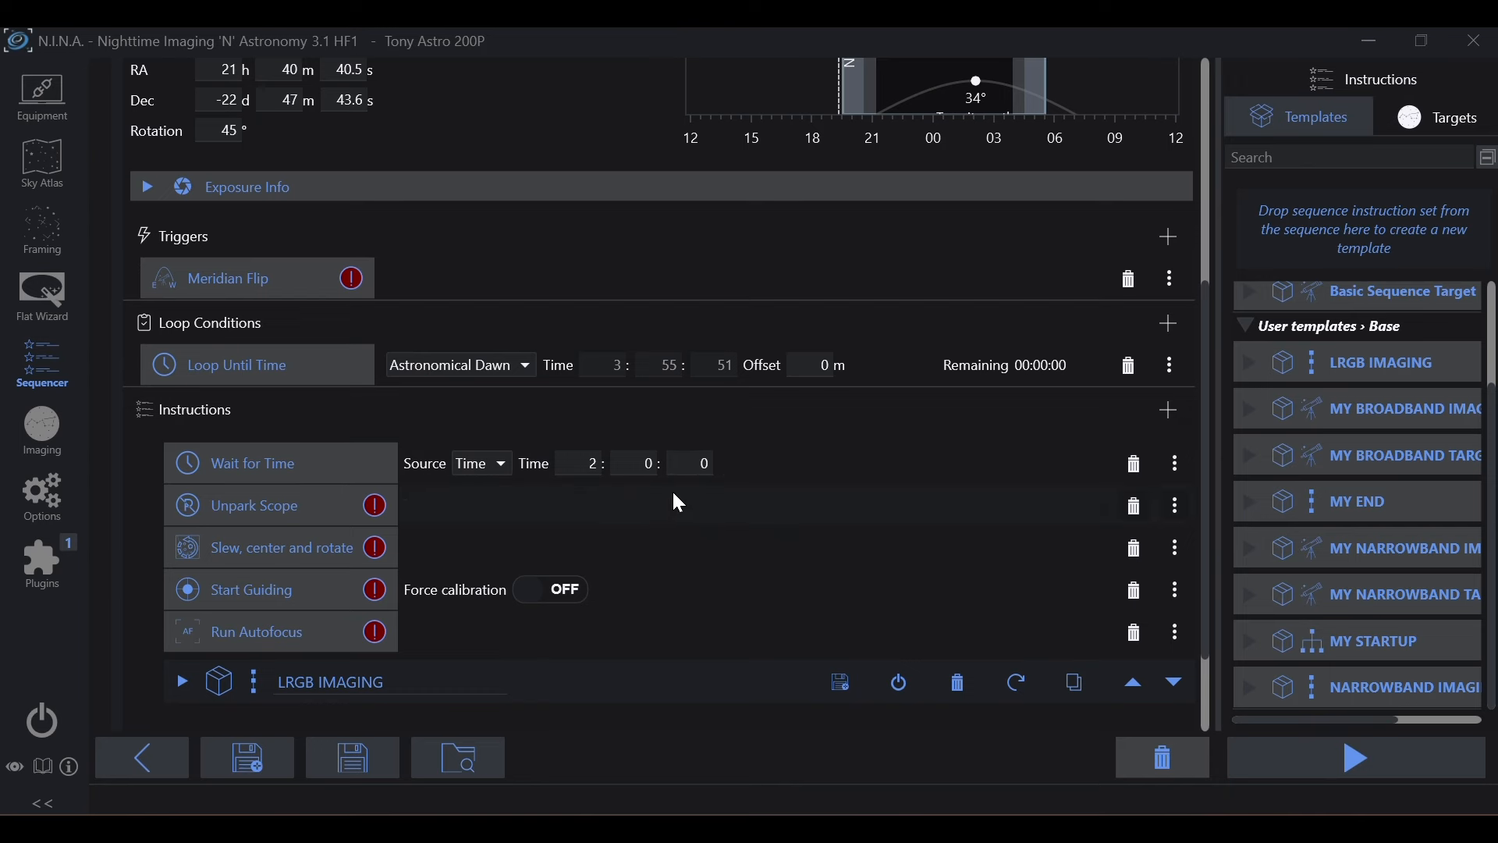
pyautogui.scroll(4, 671, 481)
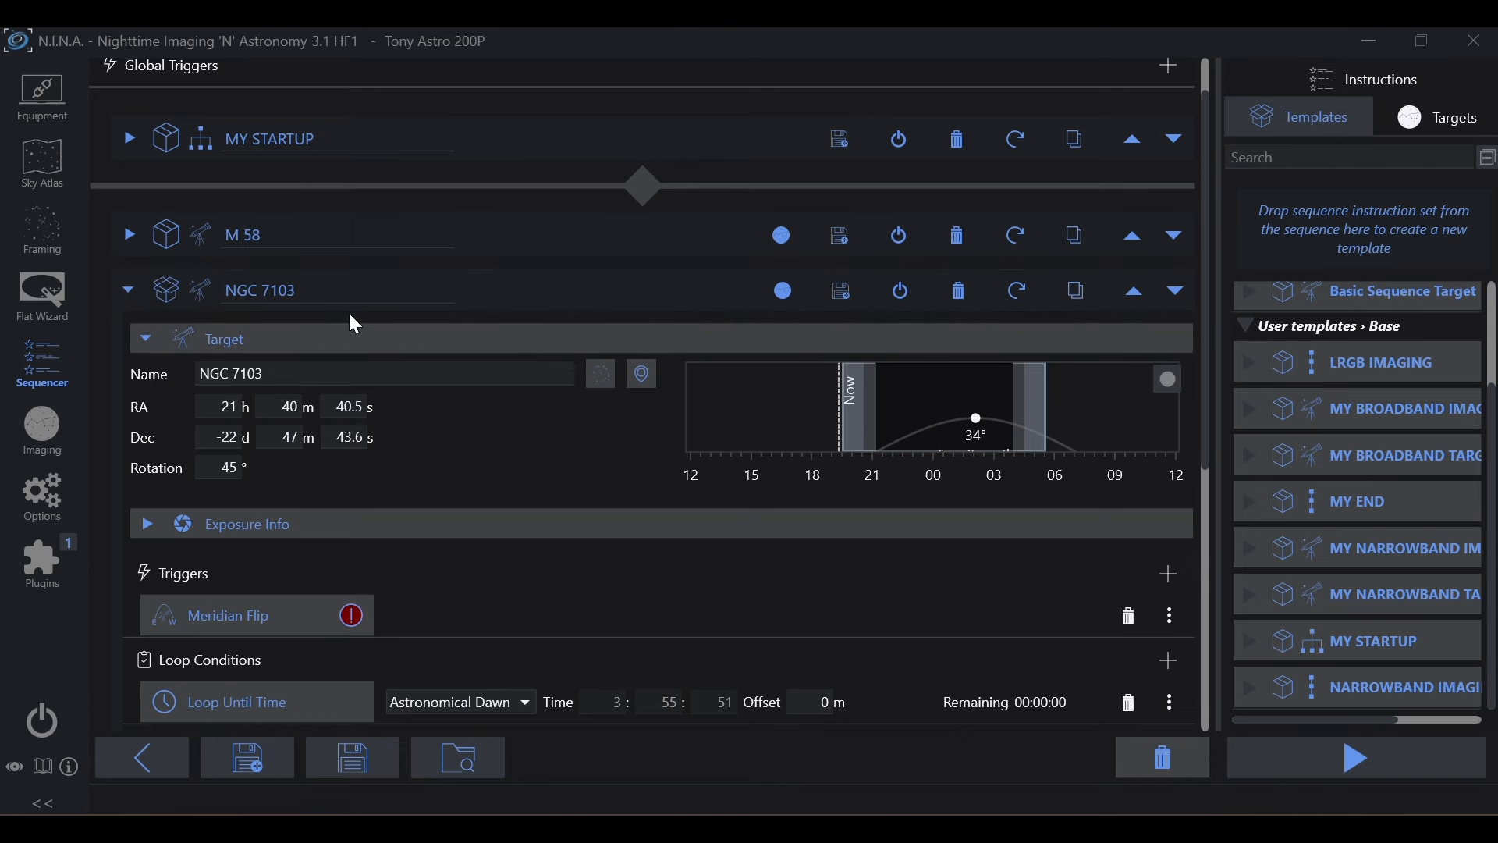
pyautogui.scroll(-3, 599, 482)
pyautogui.scroll(-1, 572, 511)
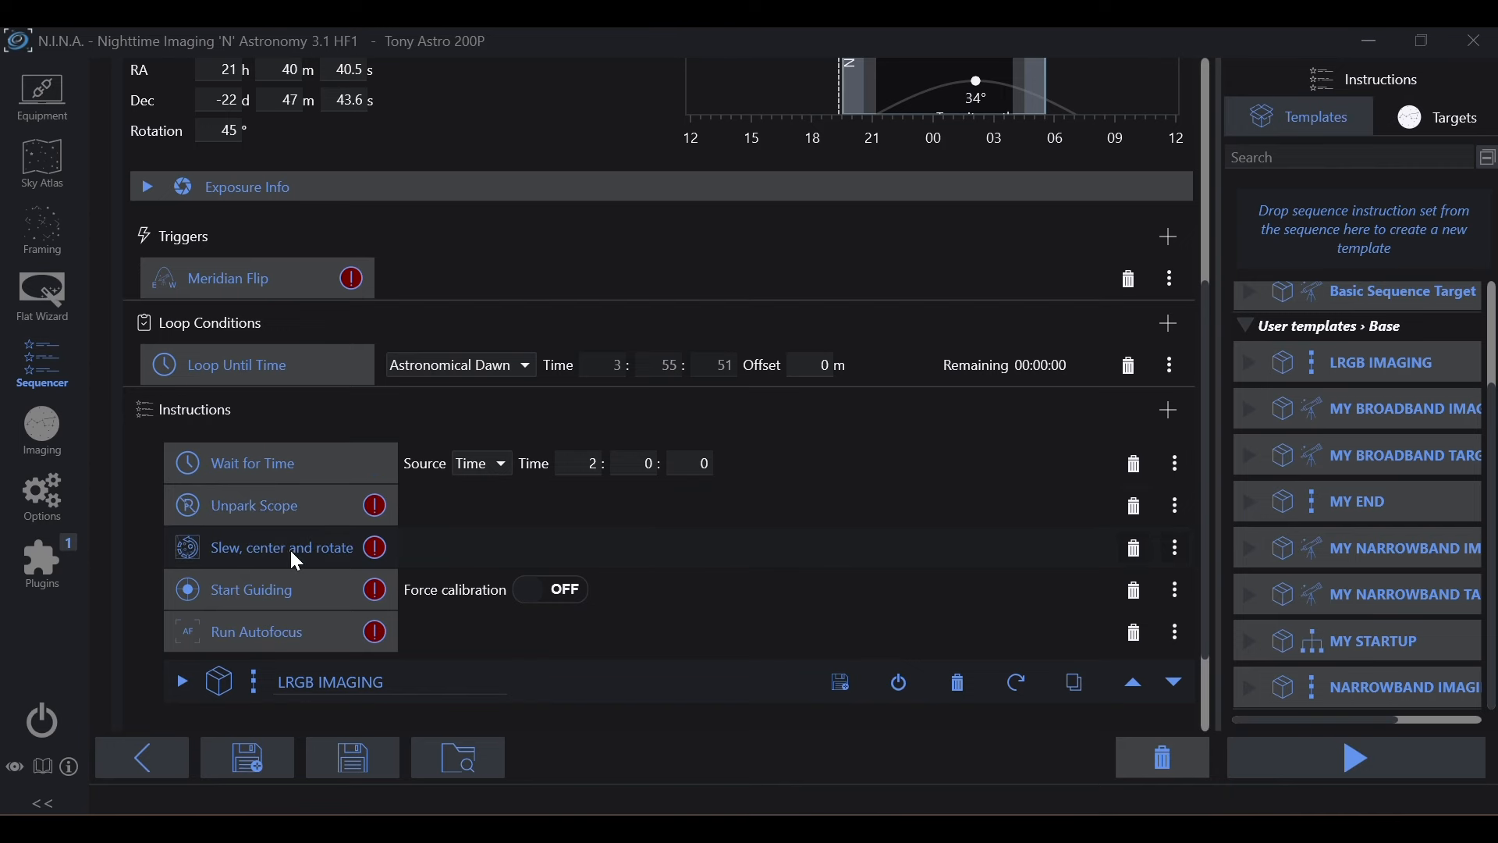
pyautogui.scroll(3, 515, 478)
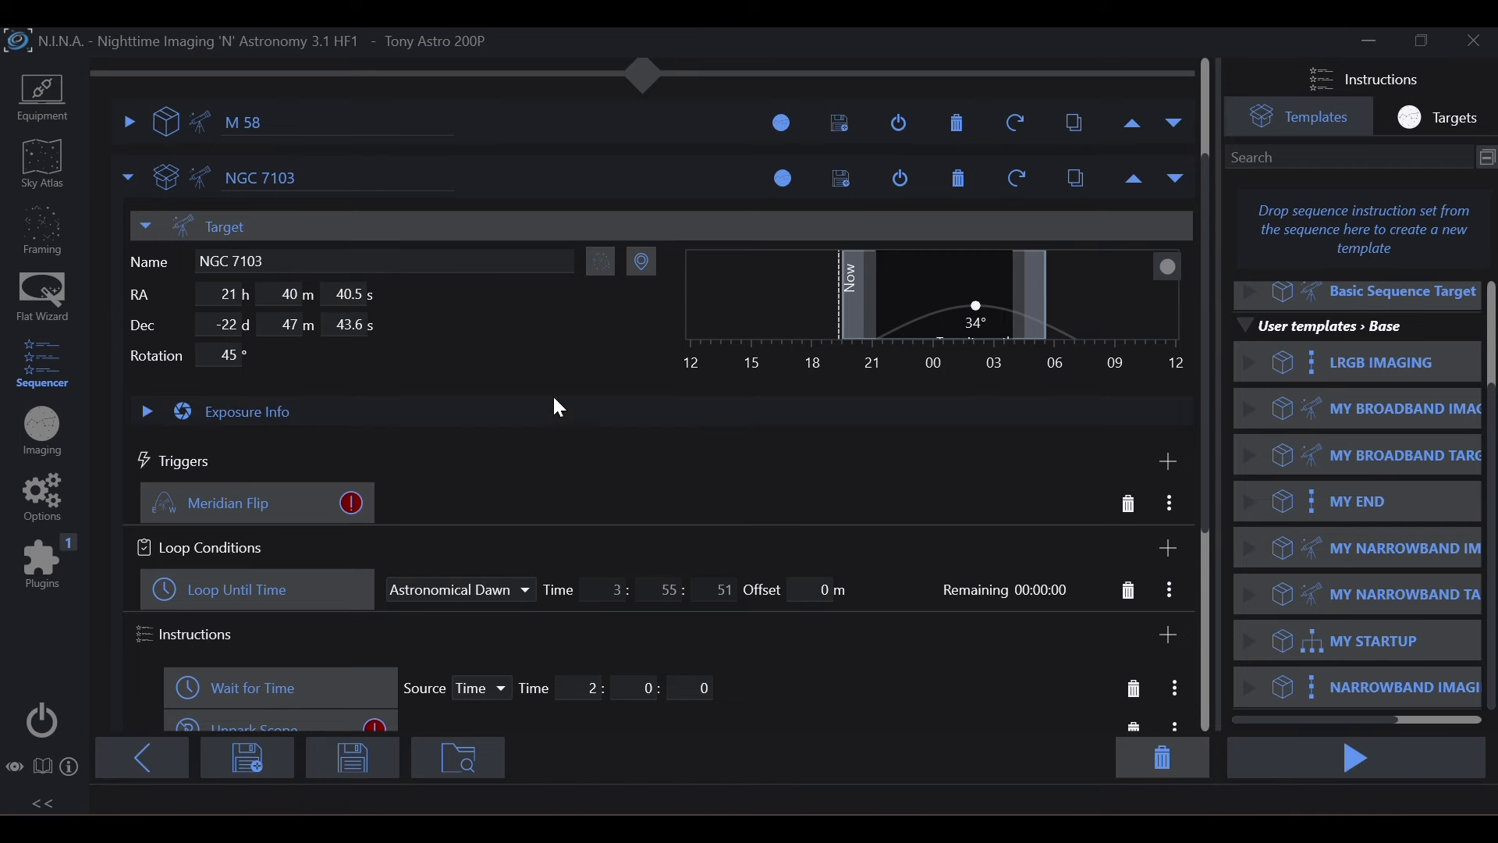
# Check the instruction order of NGC 7103 and the triggers and exposures of its LRGB IMAGING set, then collapse the set.
pyautogui.scroll(-4, 560, 413)
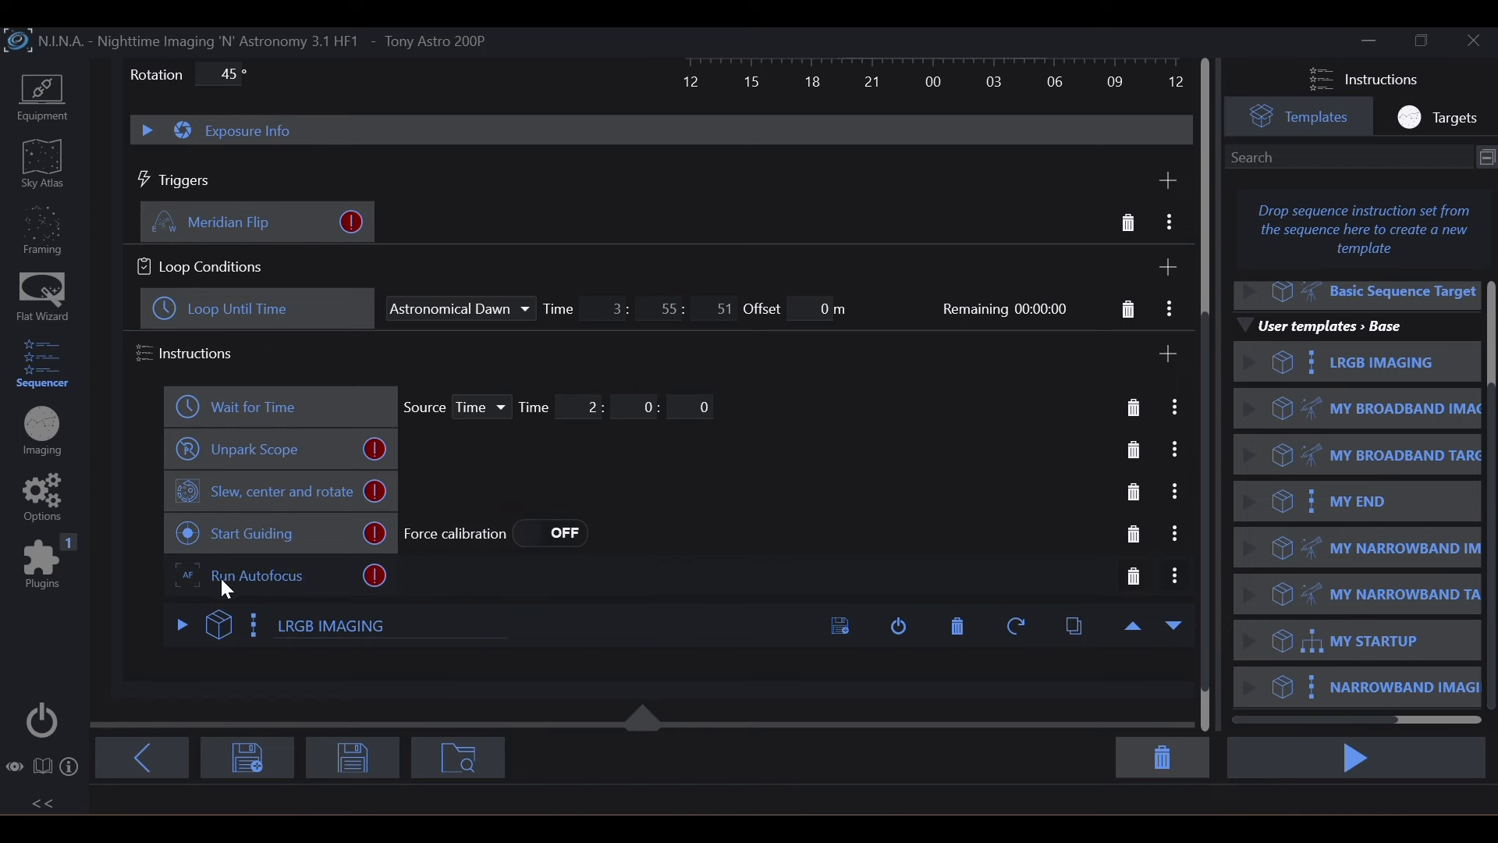
pyautogui.click(181, 625)
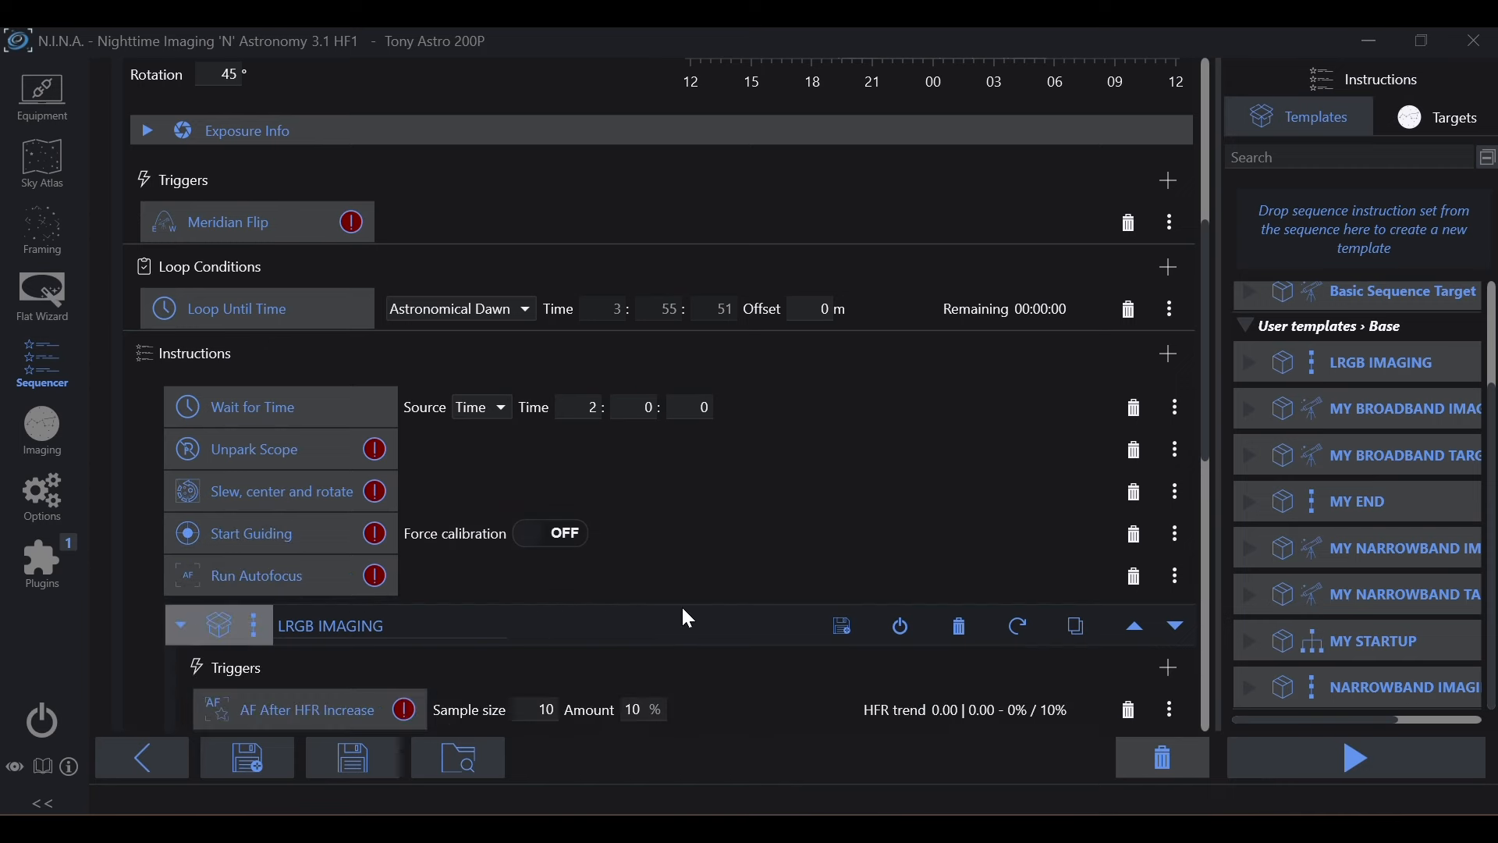
pyautogui.scroll(-5, 581, 587)
pyautogui.scroll(-5, 583, 597)
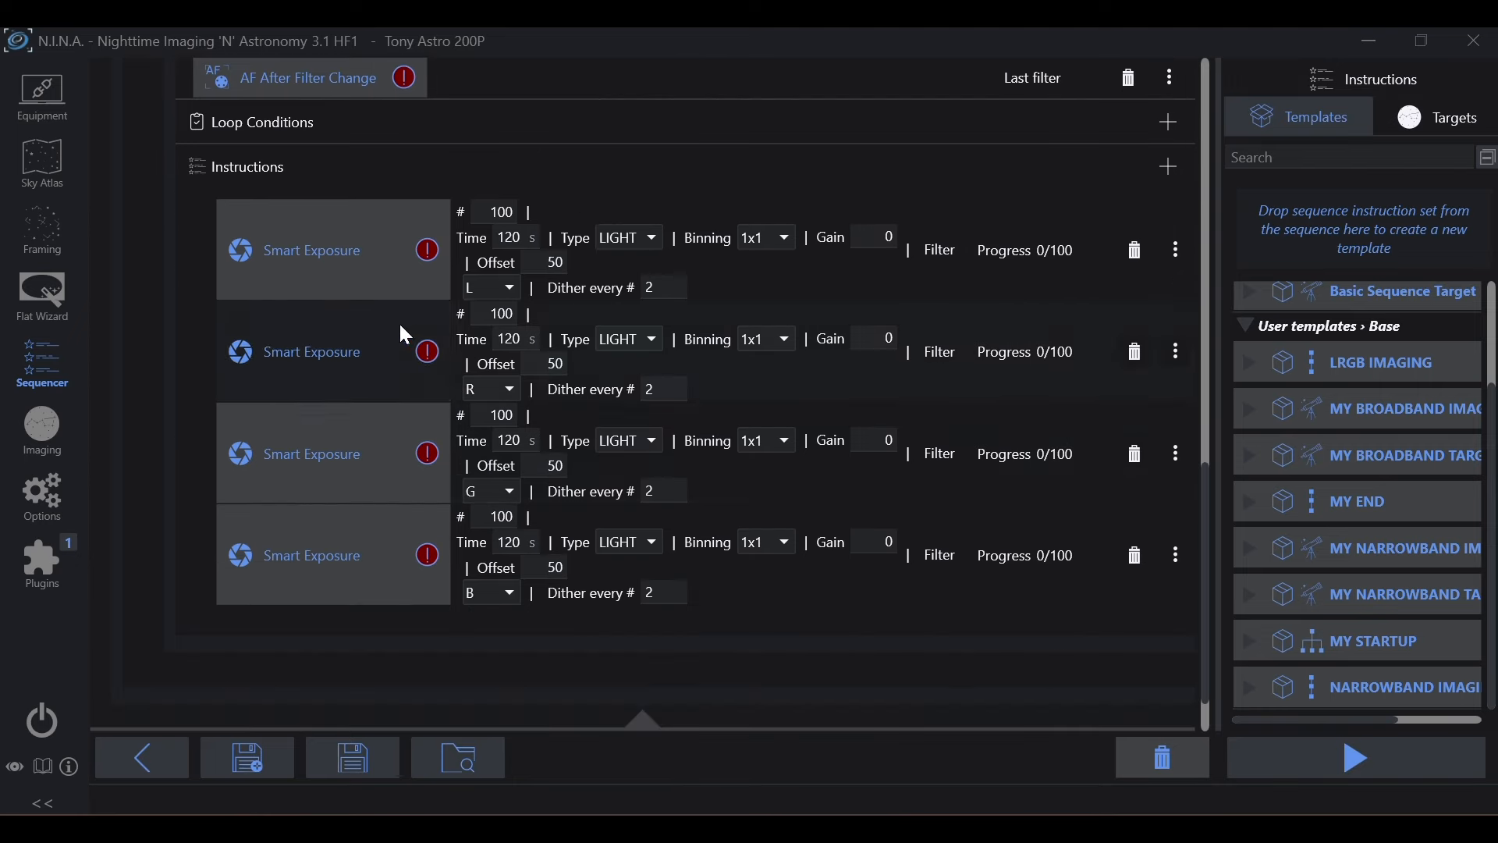
pyautogui.scroll(5, 576, 462)
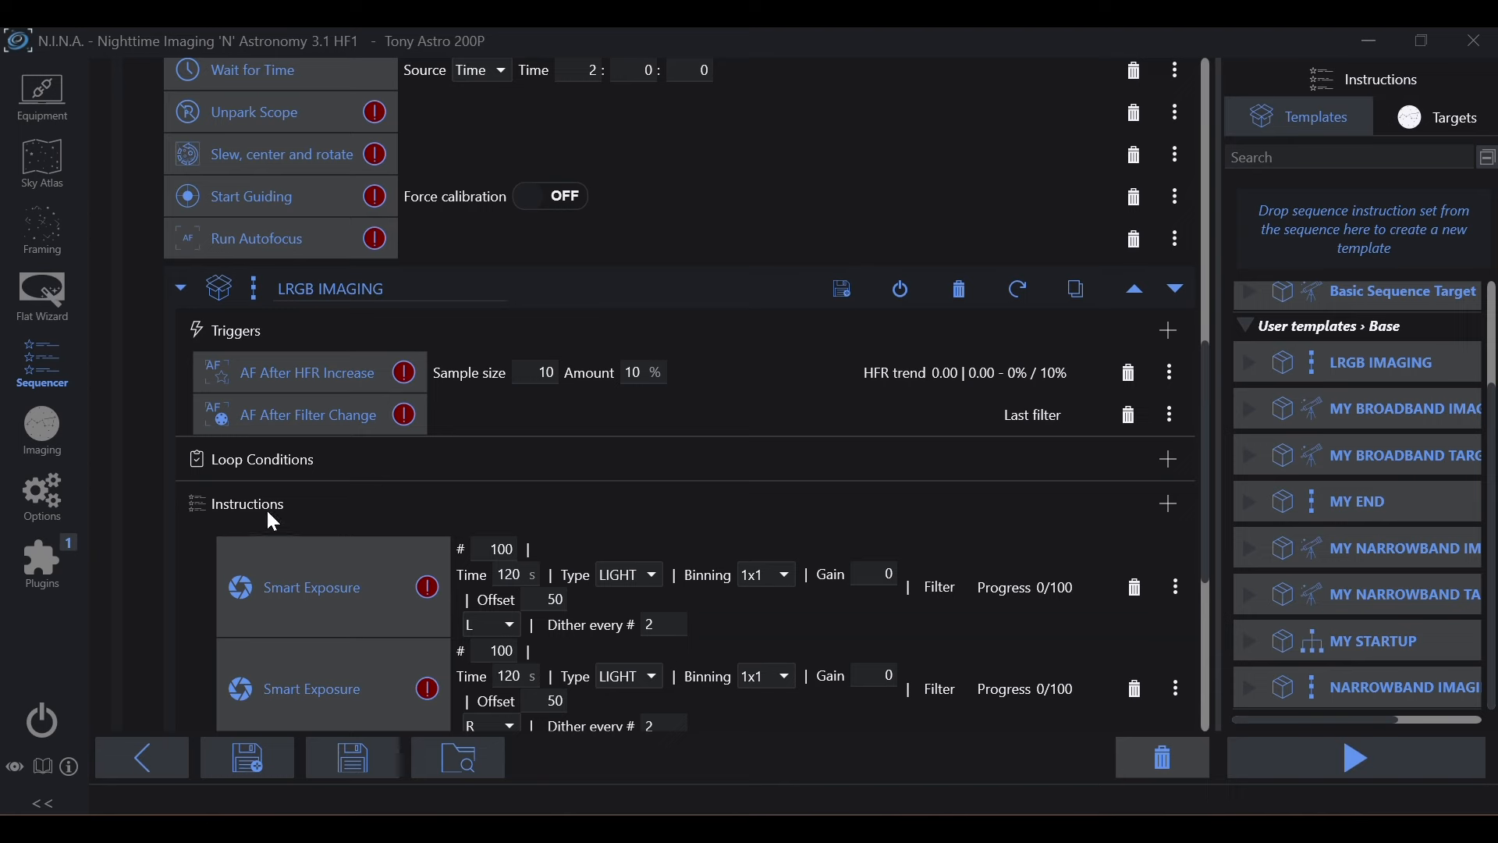
pyautogui.scroll(2, 270, 503)
pyautogui.click(181, 399)
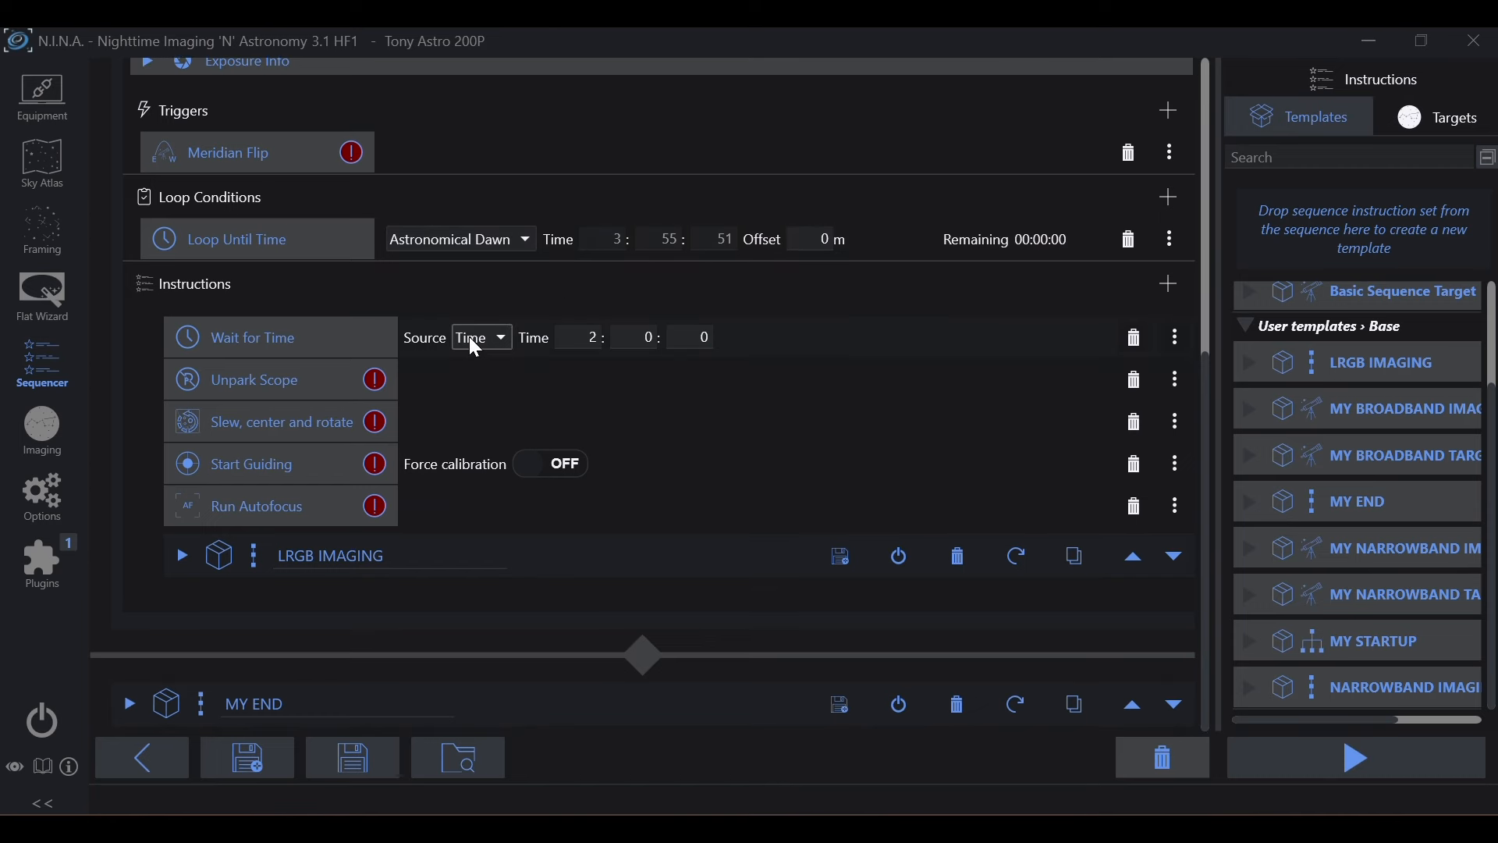
# Collapse the NGC 7103 target, then expand the MY END set, review its closing instructions and collapse it again.
pyautogui.scroll(3, 470, 336)
pyautogui.scroll(1, 437, 320)
pyautogui.click(131, 160)
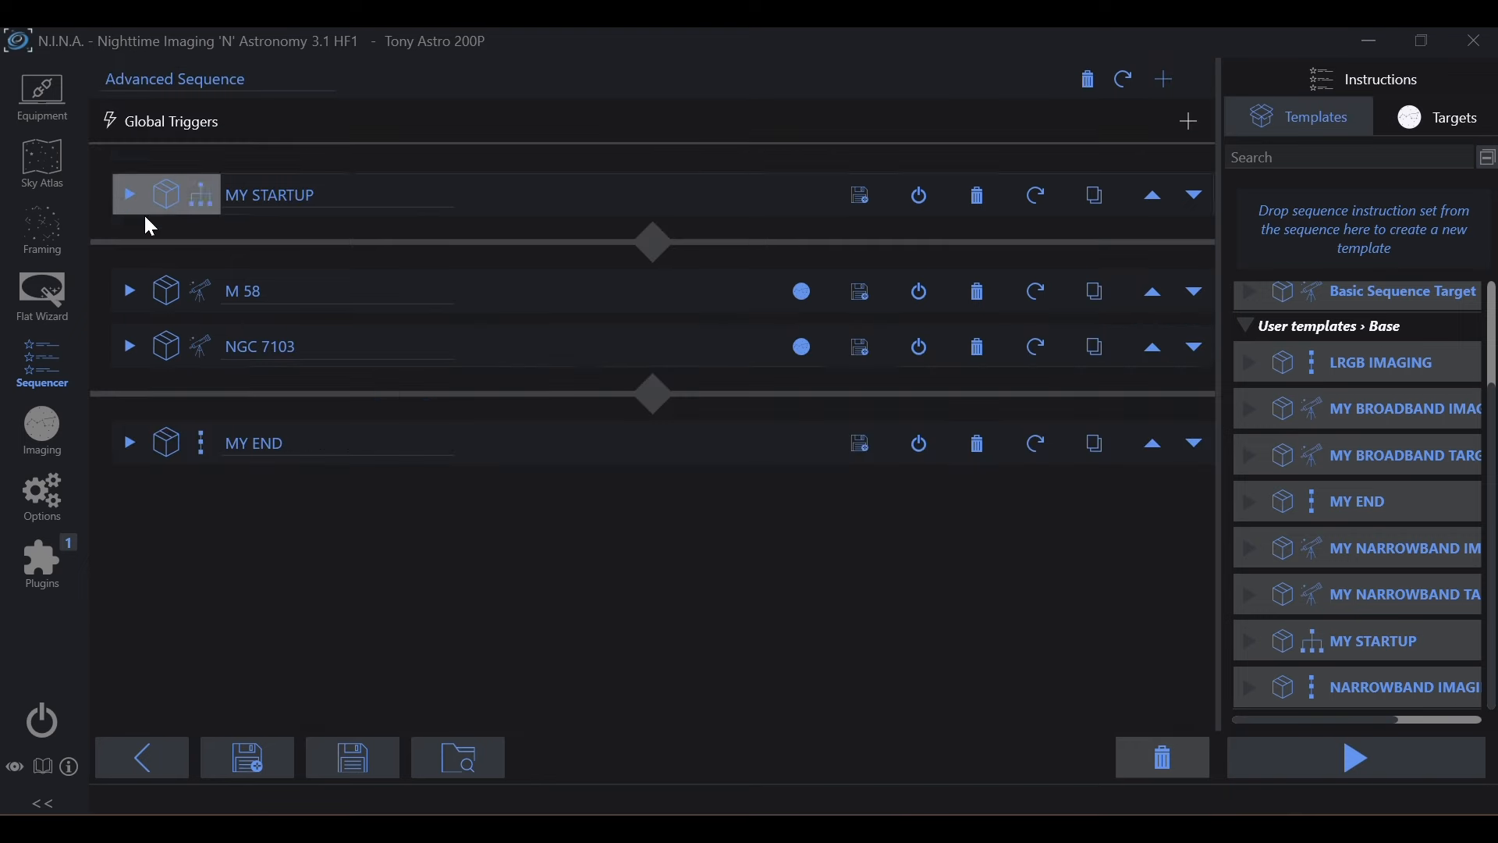
pyautogui.click(133, 435)
pyautogui.scroll(-3, 437, 429)
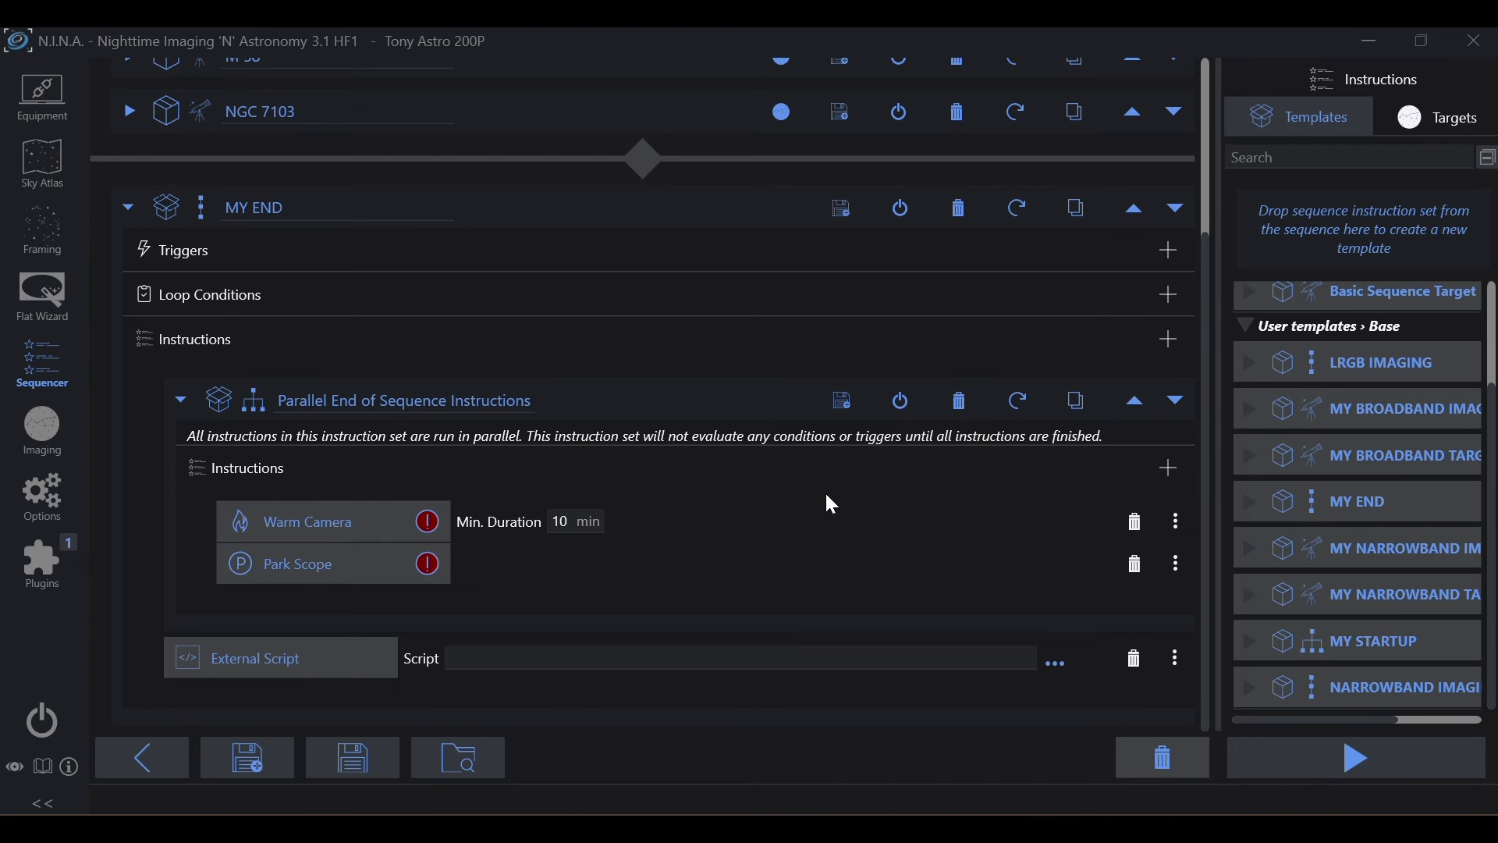
pyautogui.click(130, 208)
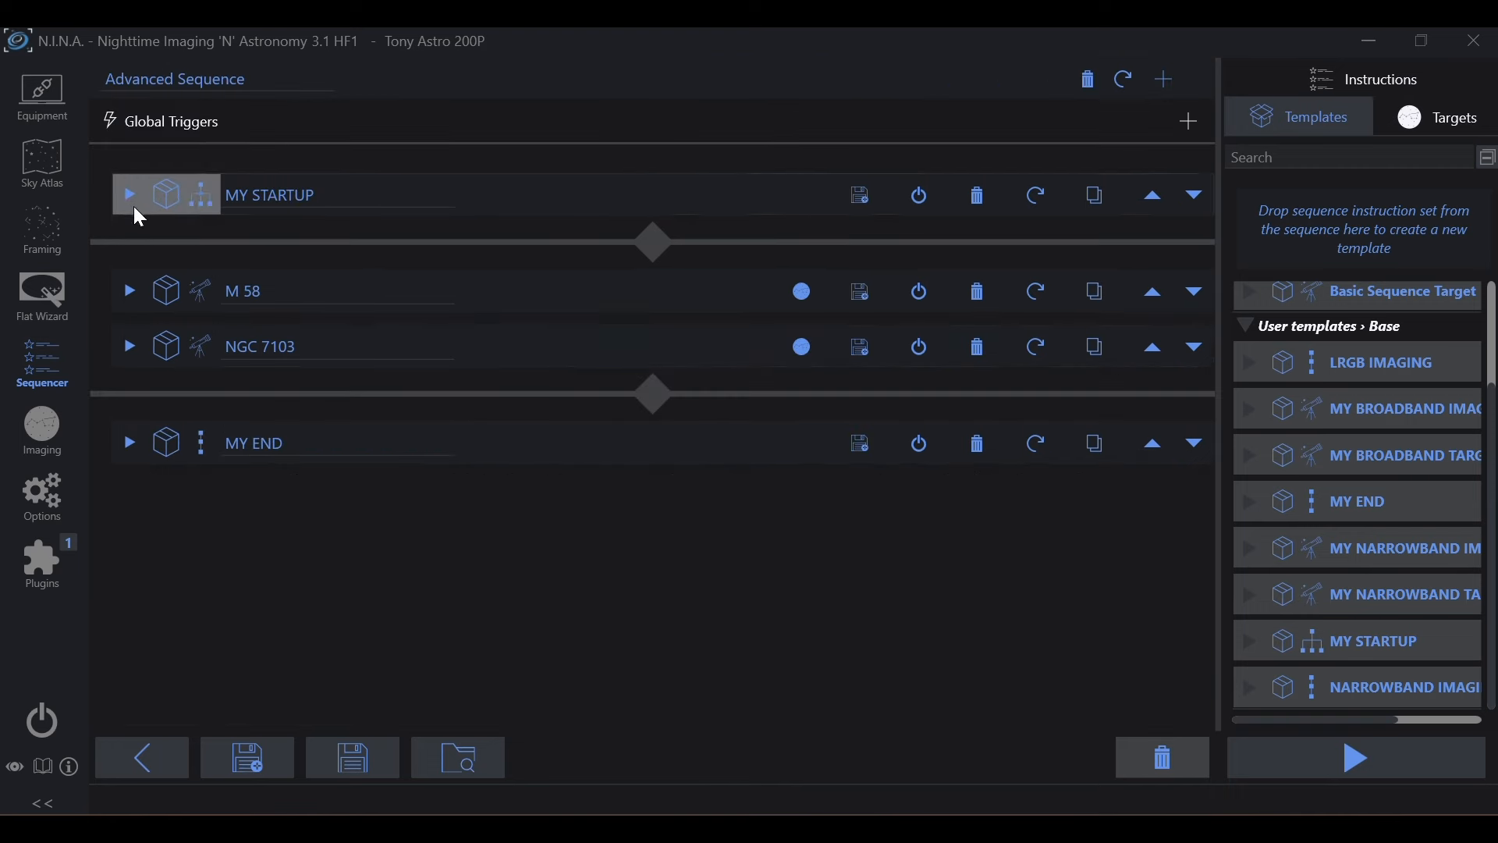
# Expand the NGC 7103 and M 58 targets and review their loop conditions and instruction order.
pyautogui.click(131, 348)
pyautogui.click(130, 291)
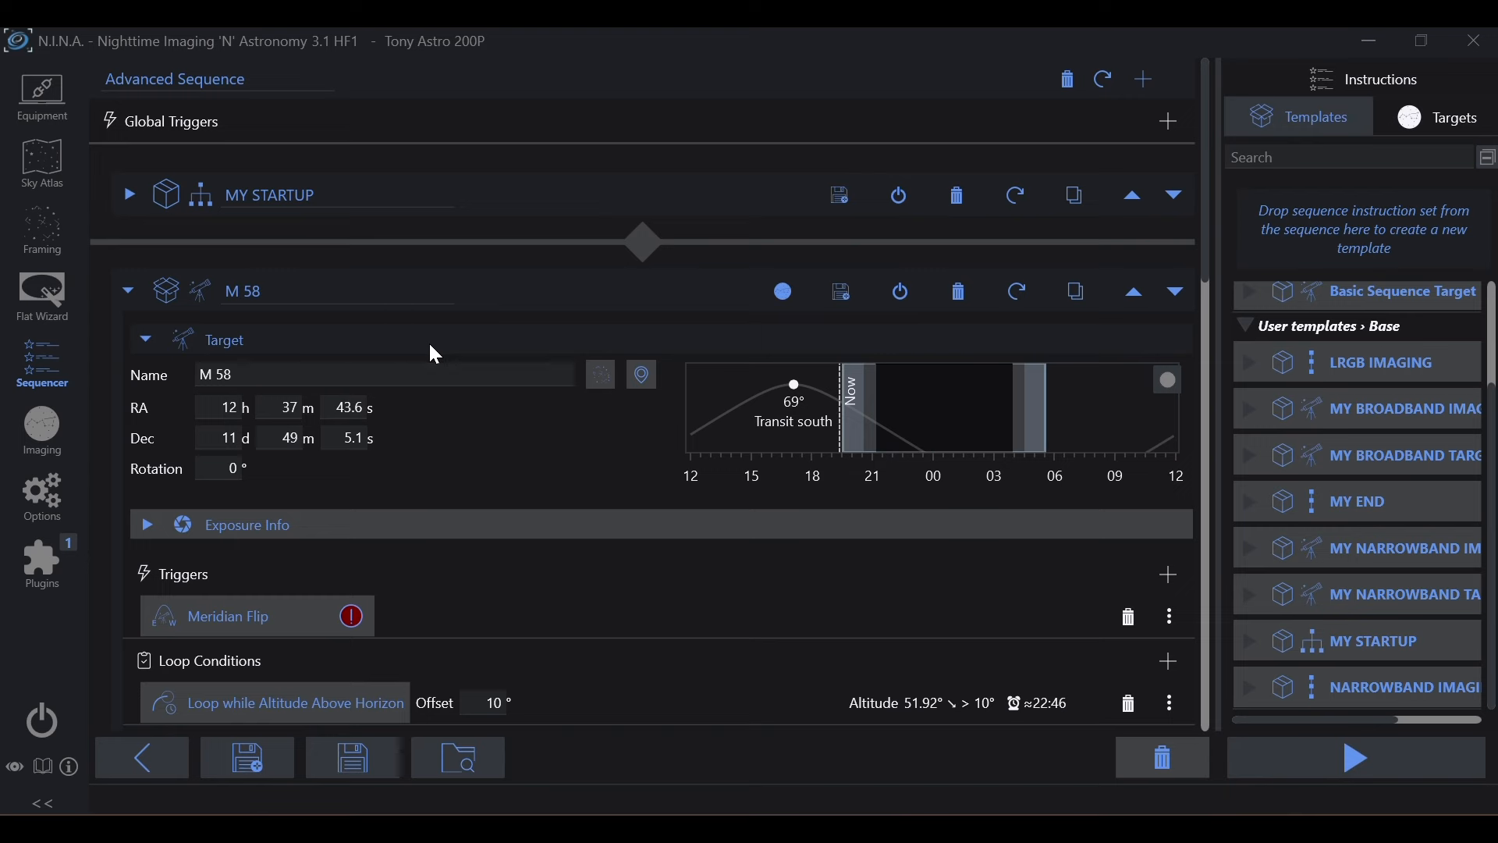
pyautogui.scroll(-3, 631, 438)
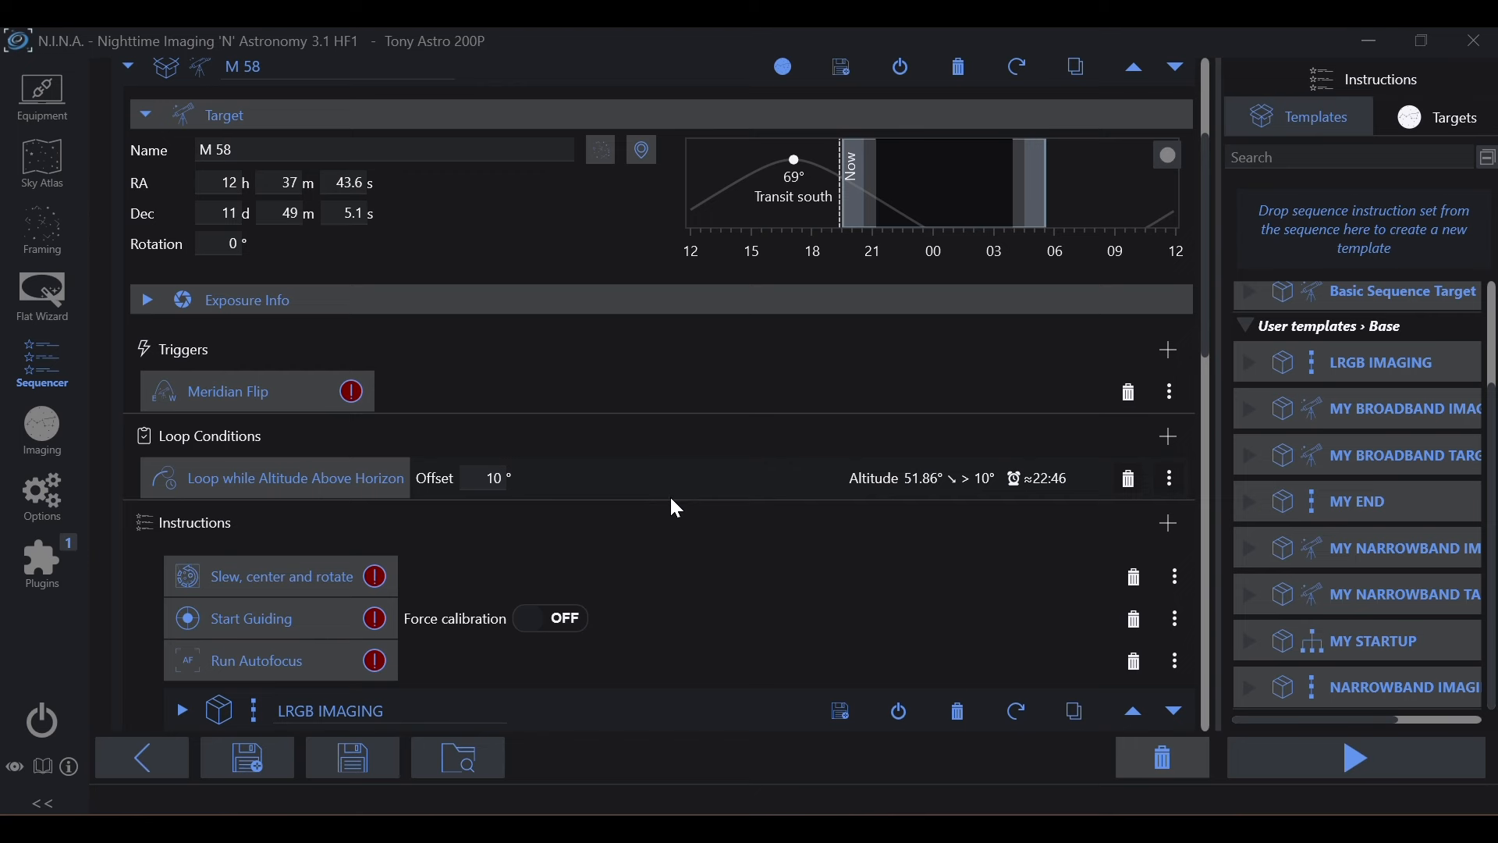
pyautogui.scroll(-3, 670, 500)
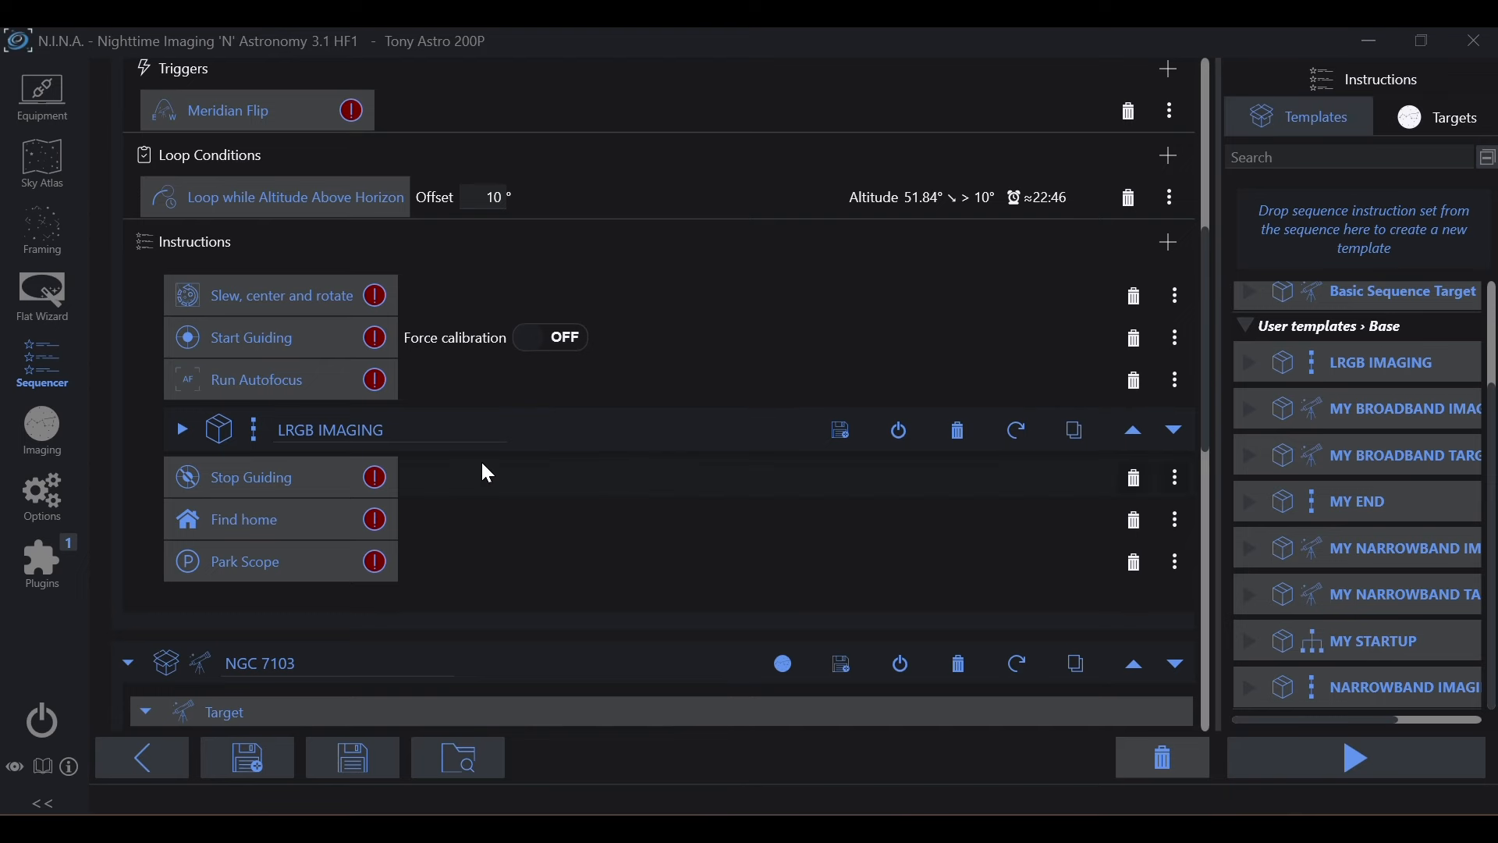
pyautogui.scroll(-1, 483, 464)
pyautogui.scroll(-6, 305, 569)
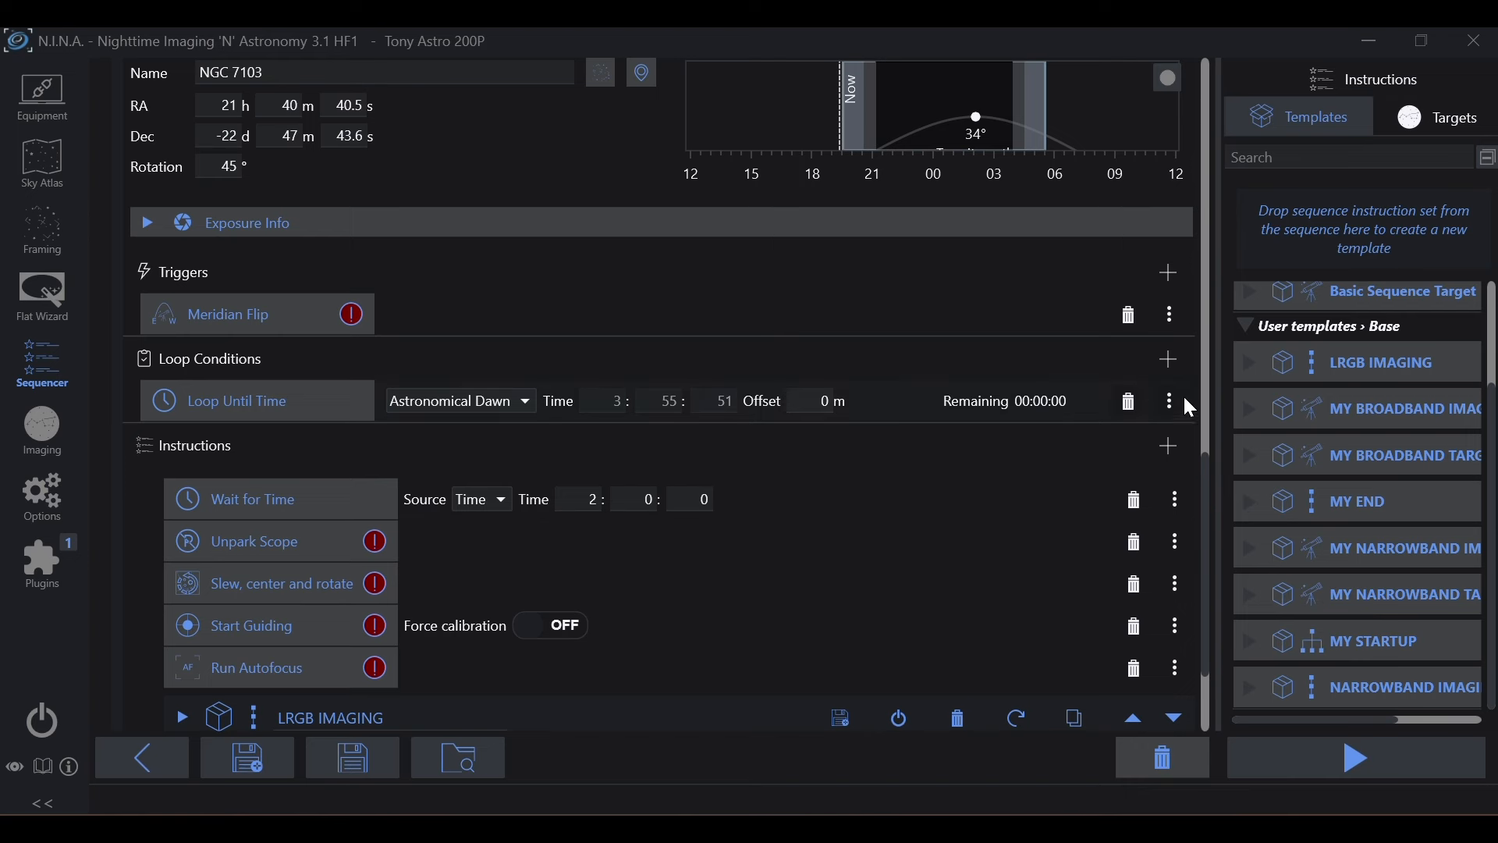
# Delete the Loop Until Time condition and the Wait for Time and Unpark Scope instructions from NGC 7103.
pyautogui.click(1131, 401)
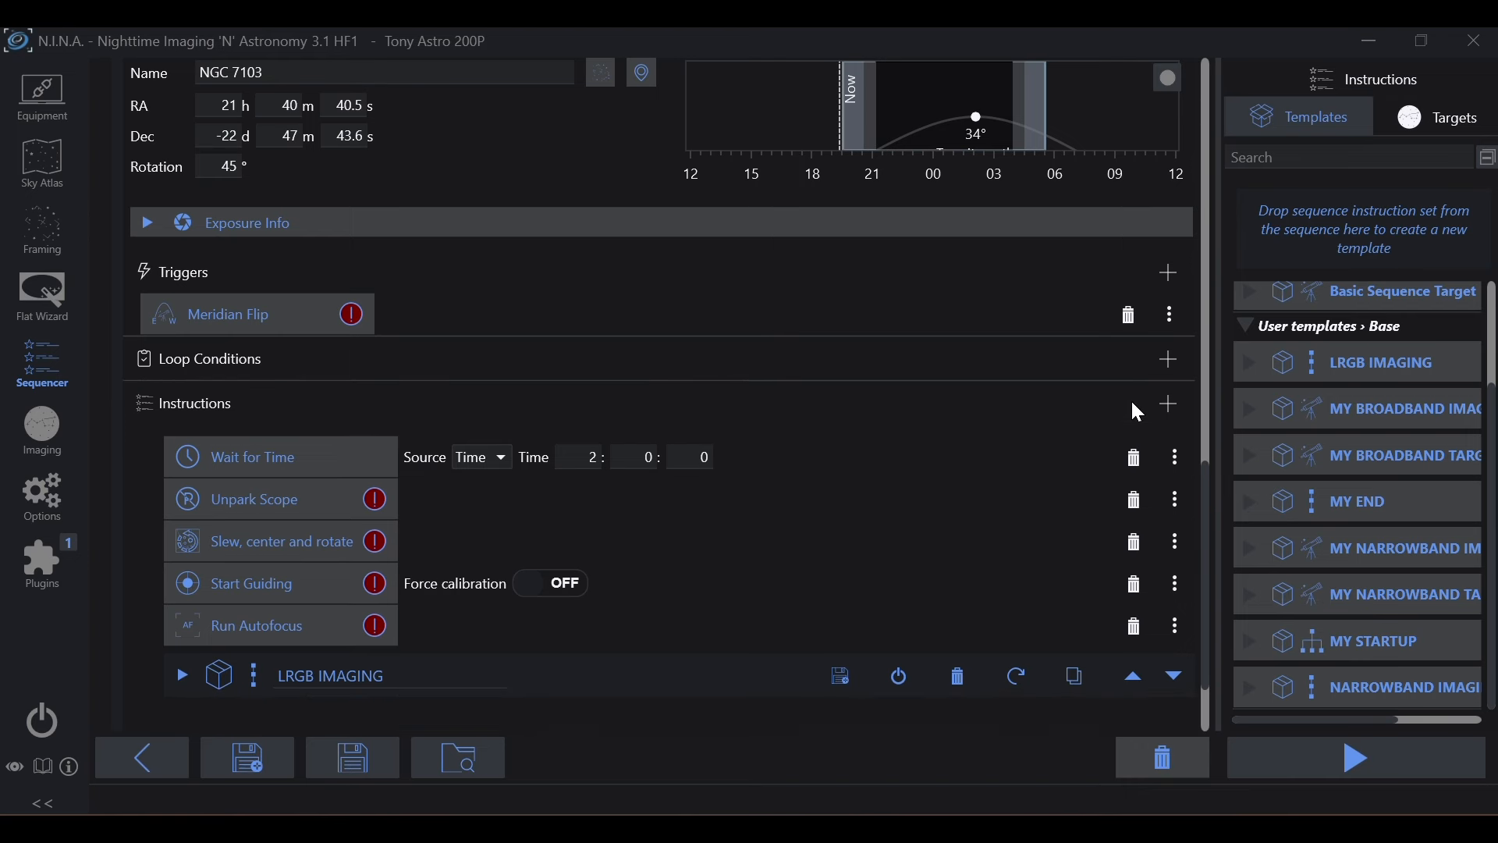
pyautogui.click(1135, 459)
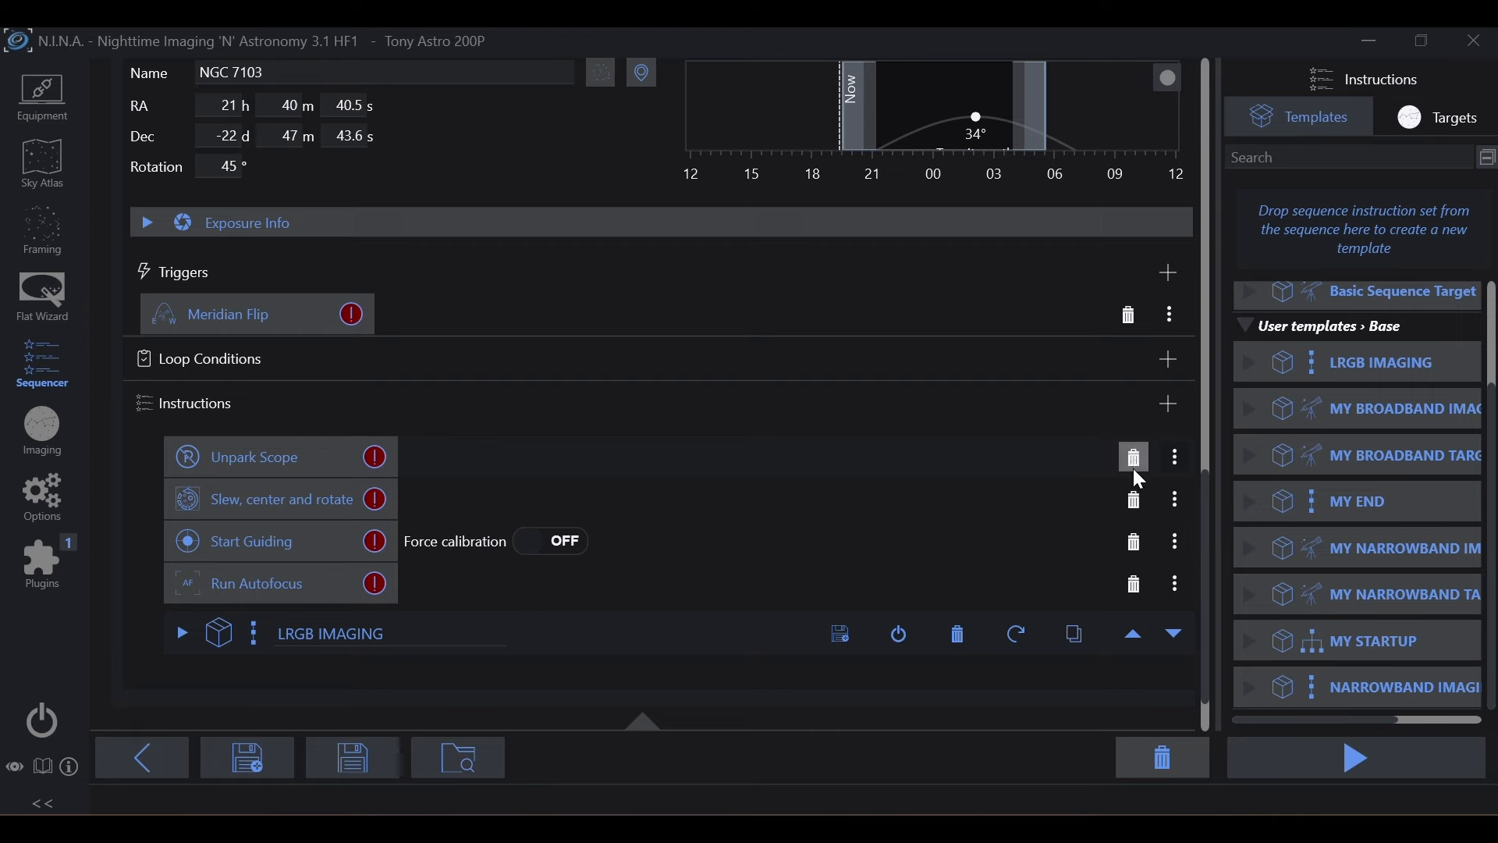
pyautogui.click(1135, 461)
# Delete the Loop while Altitude Above Horizon condition and the Stop Guiding, Find home and Park Scope instructions from M 58.
pyautogui.scroll(8, 816, 429)
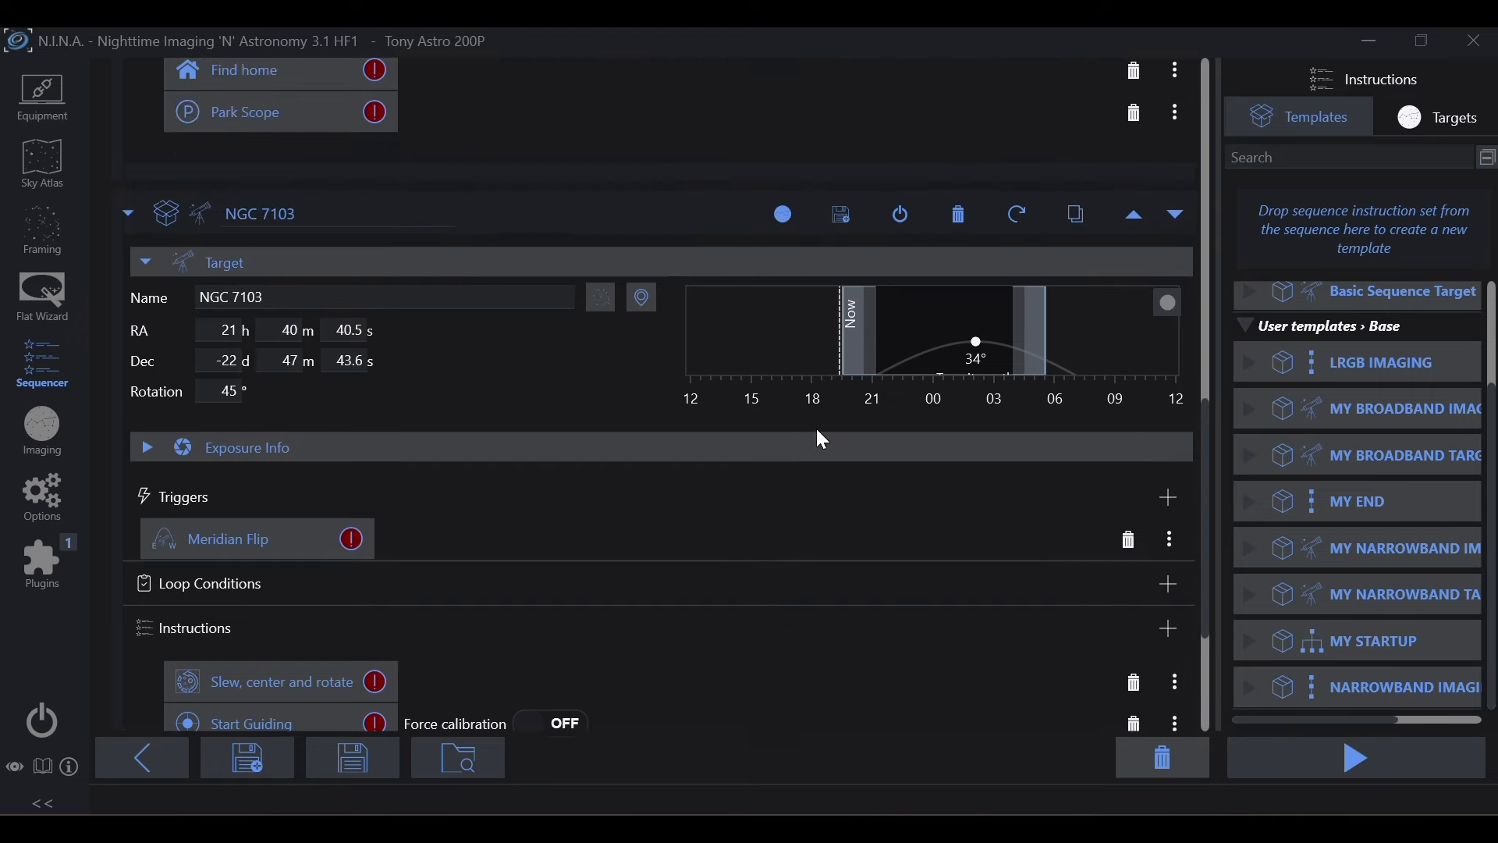
pyautogui.scroll(2, 817, 431)
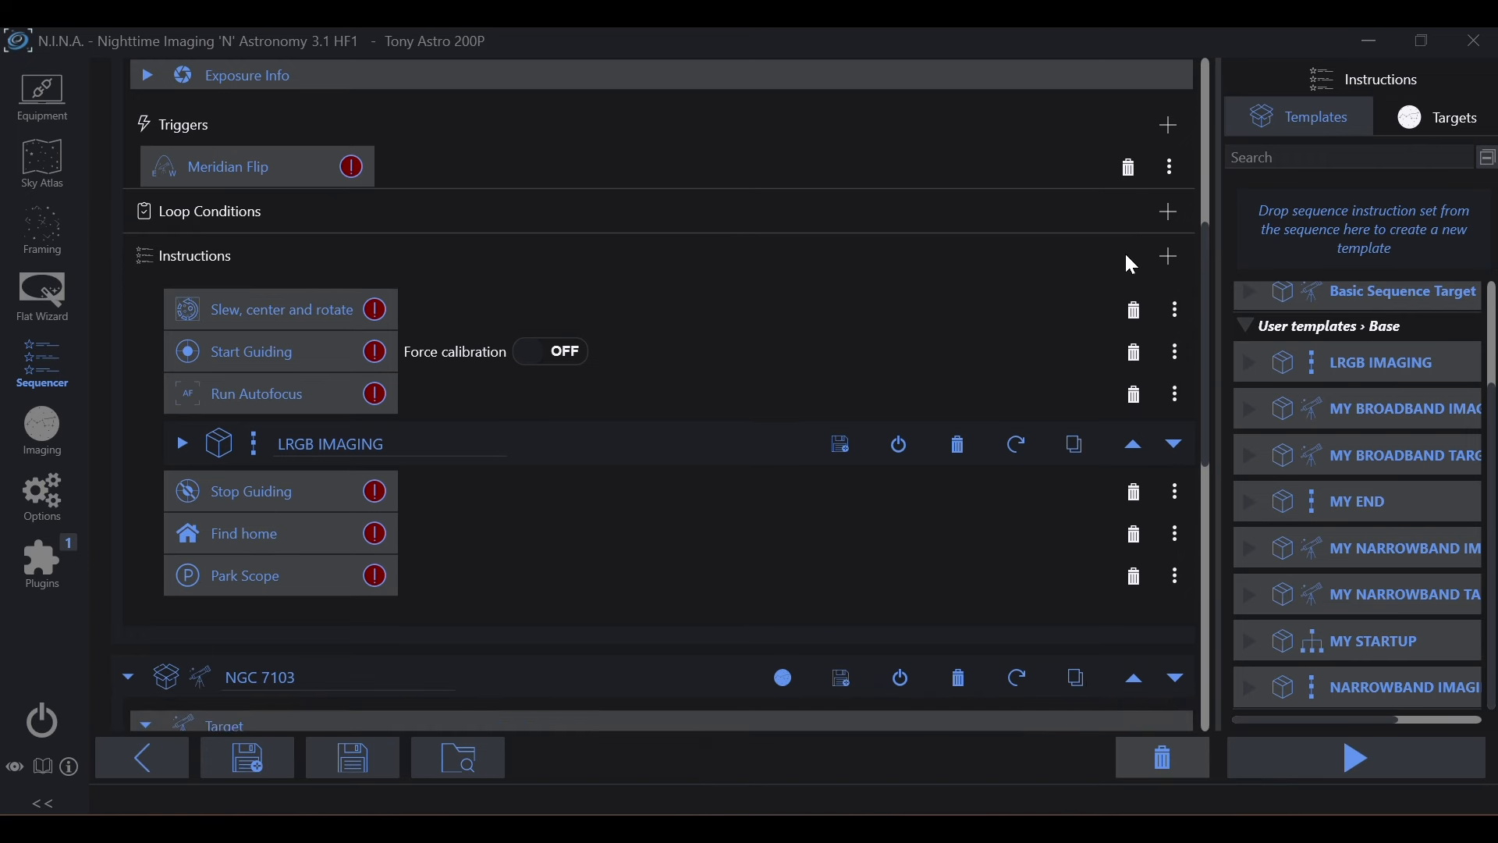
pyautogui.click(1134, 491)
pyautogui.click(1134, 491)
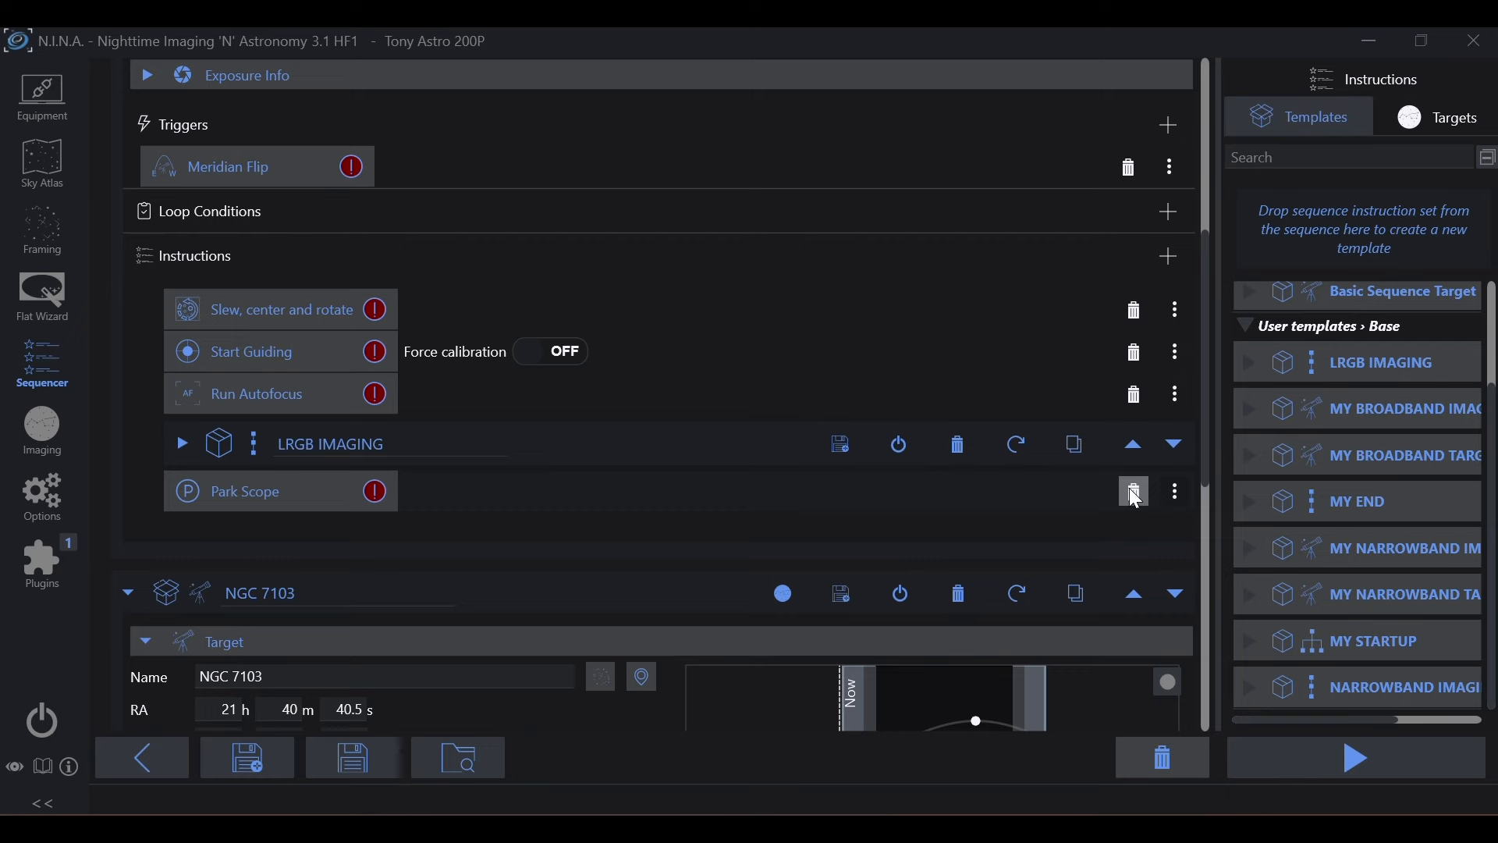
pyautogui.click(1134, 491)
pyautogui.scroll(4, 564, 492)
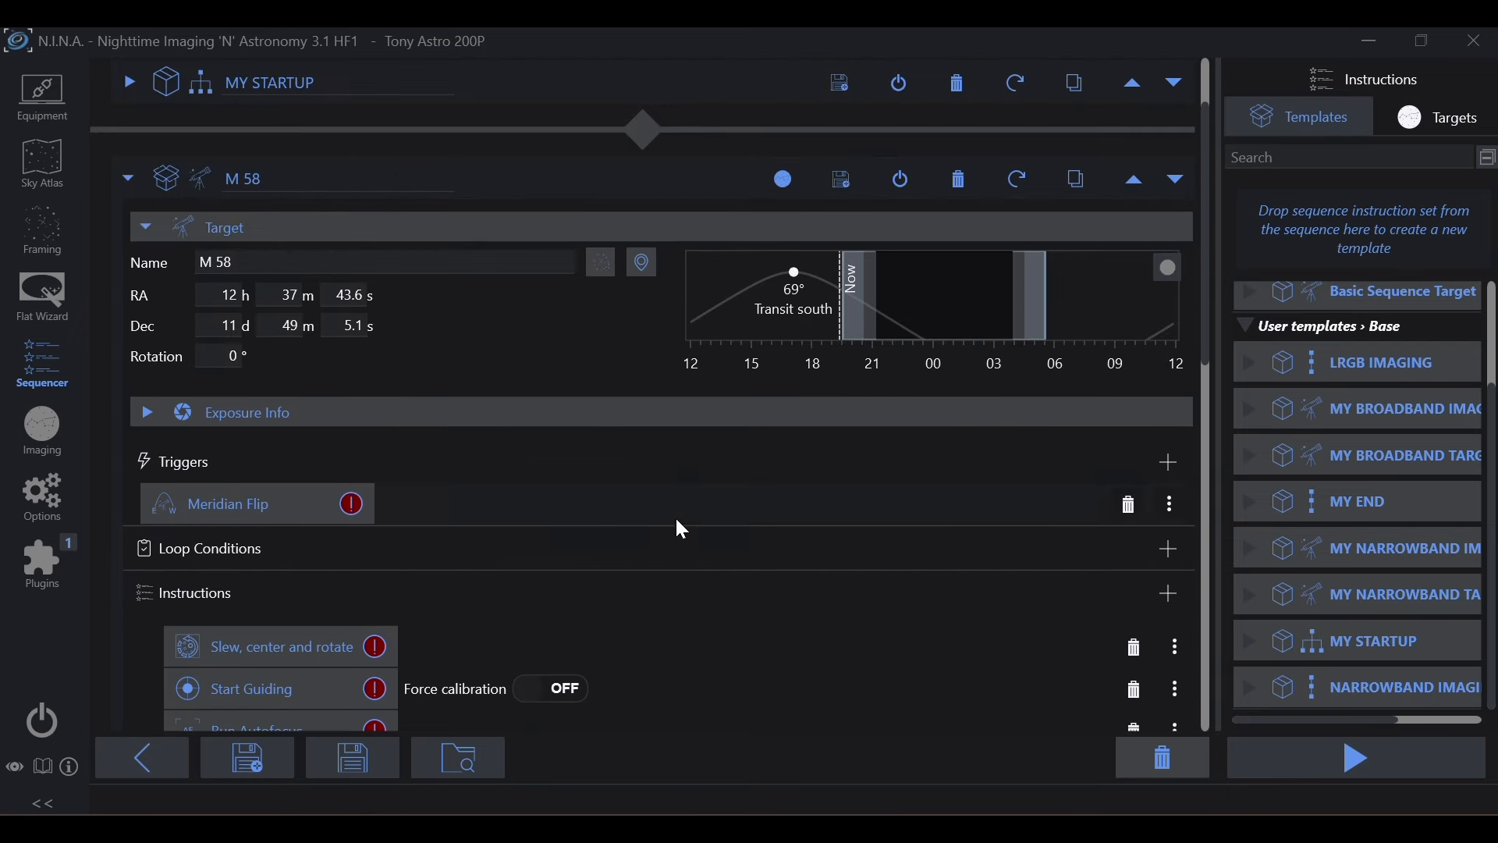
# Add a Loop Until Time condition to the M 58 target.
pyautogui.scroll(-1, 678, 540)
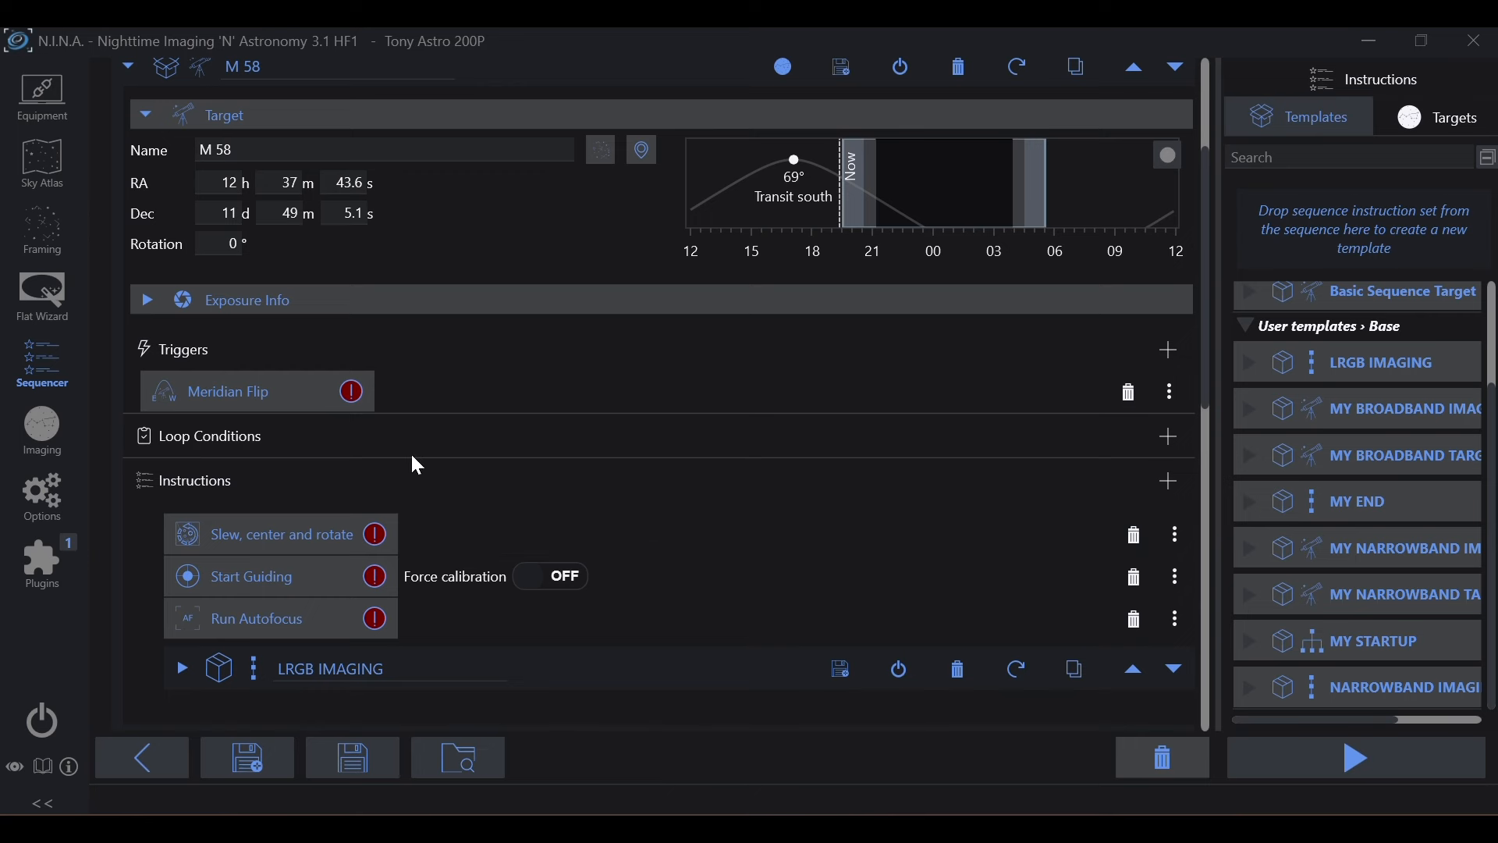
pyautogui.scroll(-2, 484, 514)
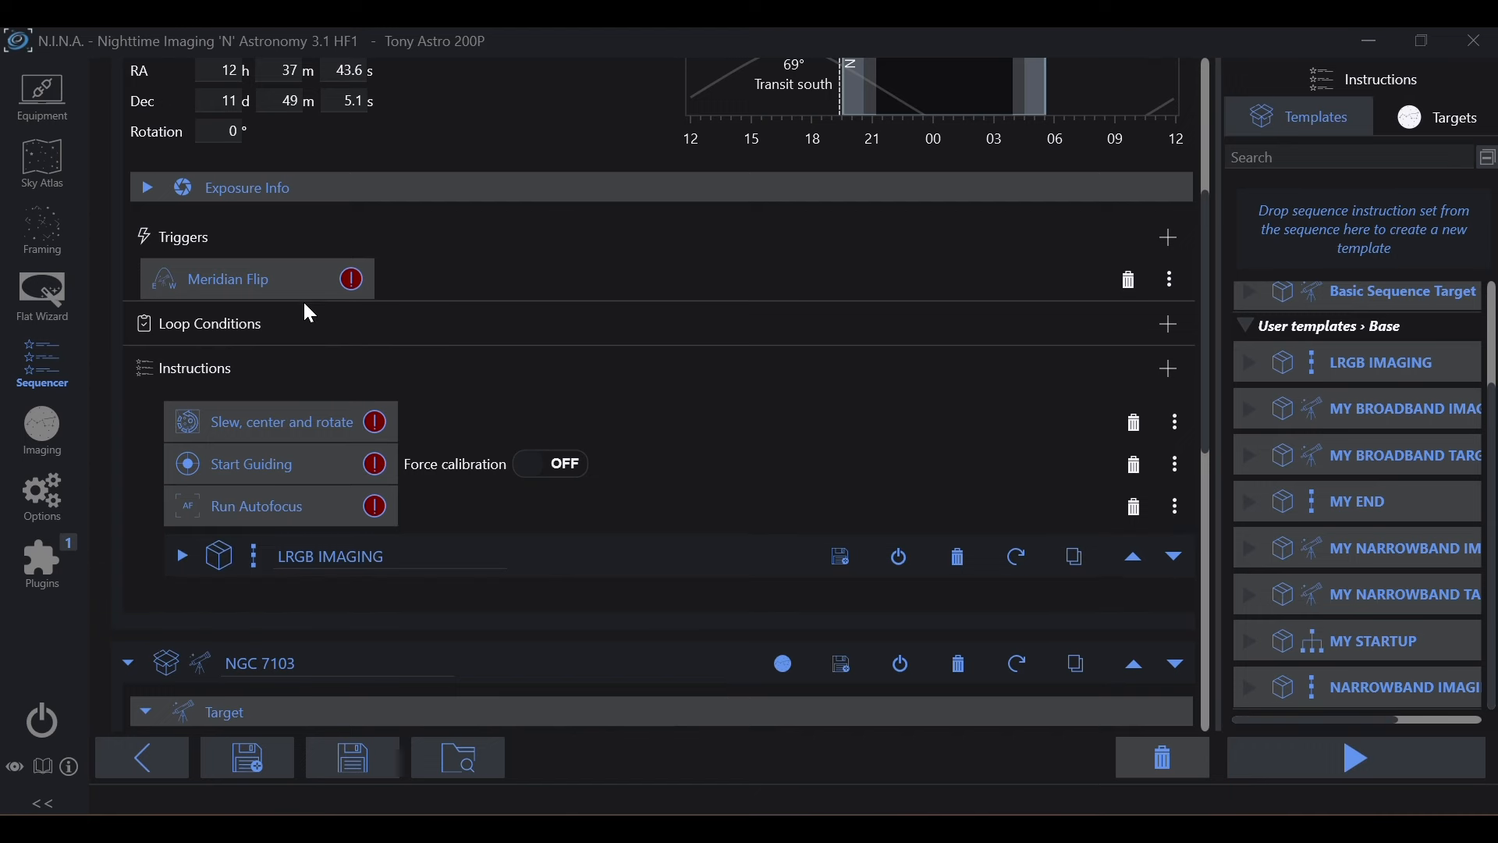
pyautogui.click(1166, 323)
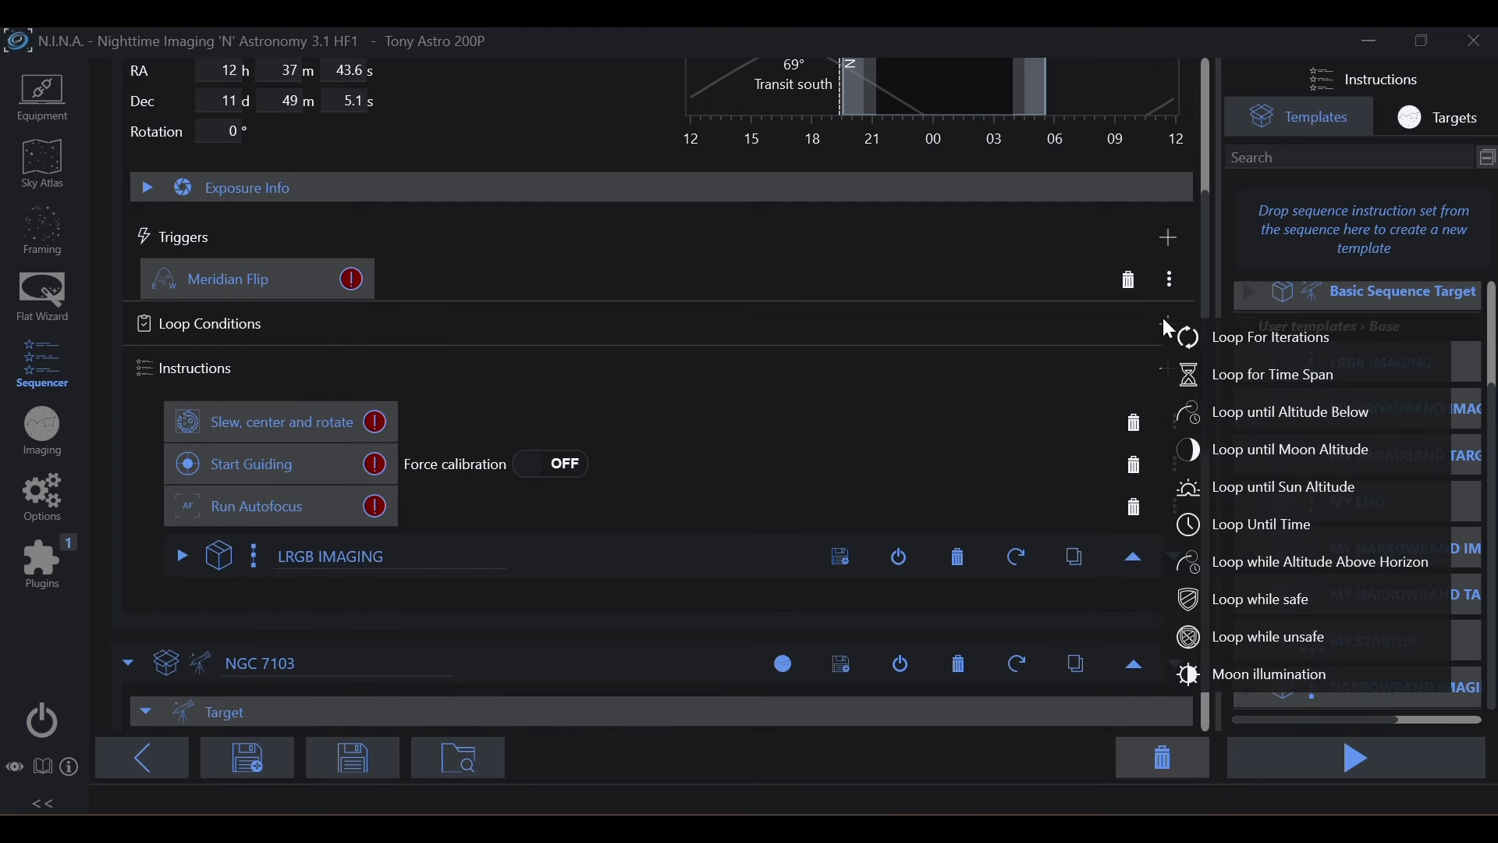
pyautogui.click(1266, 538)
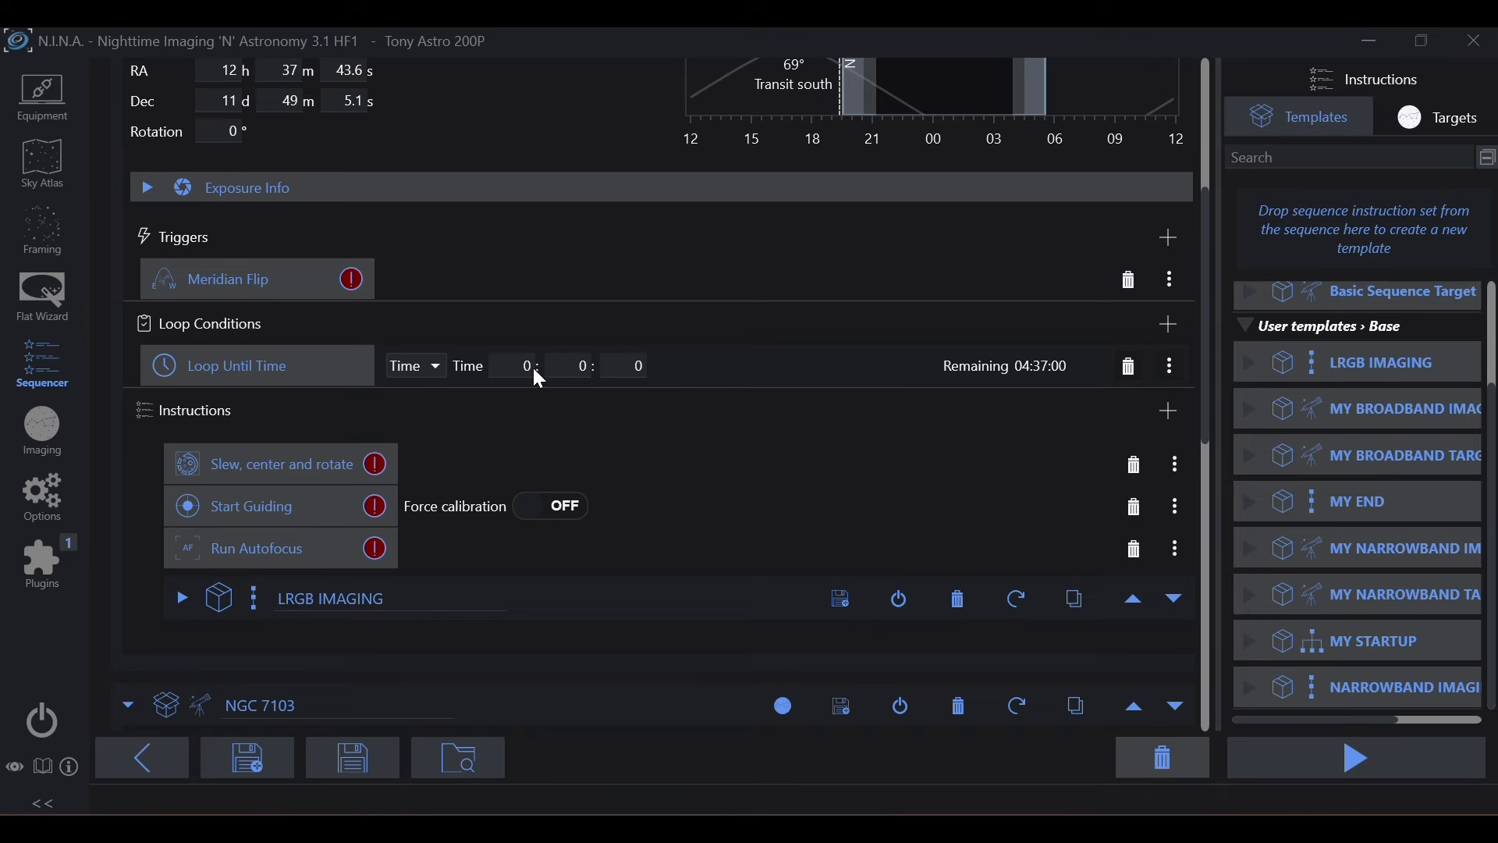
# Add a Wait for Time instruction to NGC 7103 and move it ahead of Slew, center and rotate.
pyautogui.scroll(-4, 539, 381)
pyautogui.scroll(-5, 546, 381)
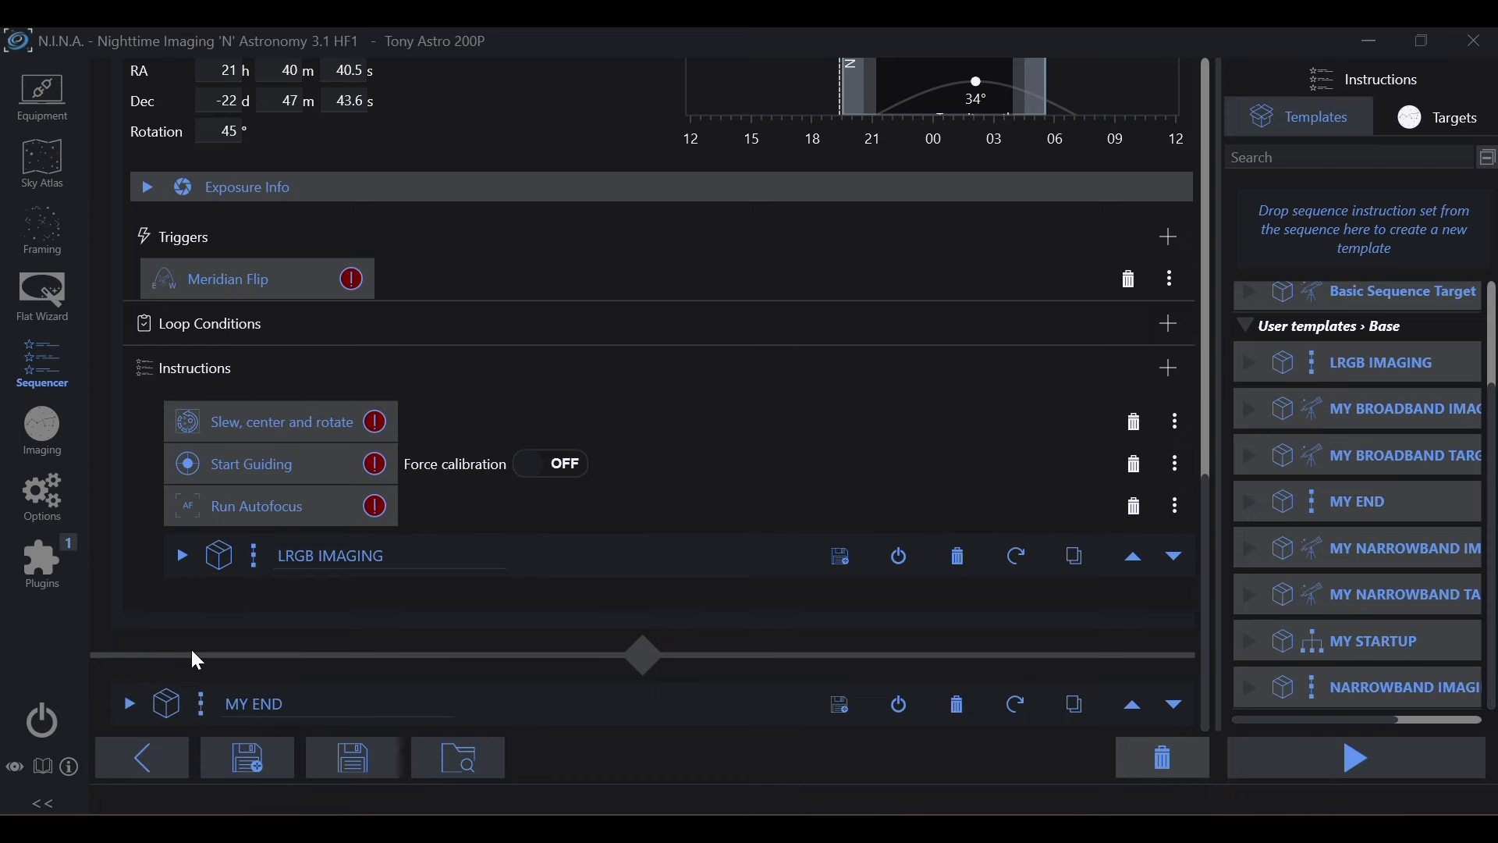
pyautogui.scroll(2, 154, 406)
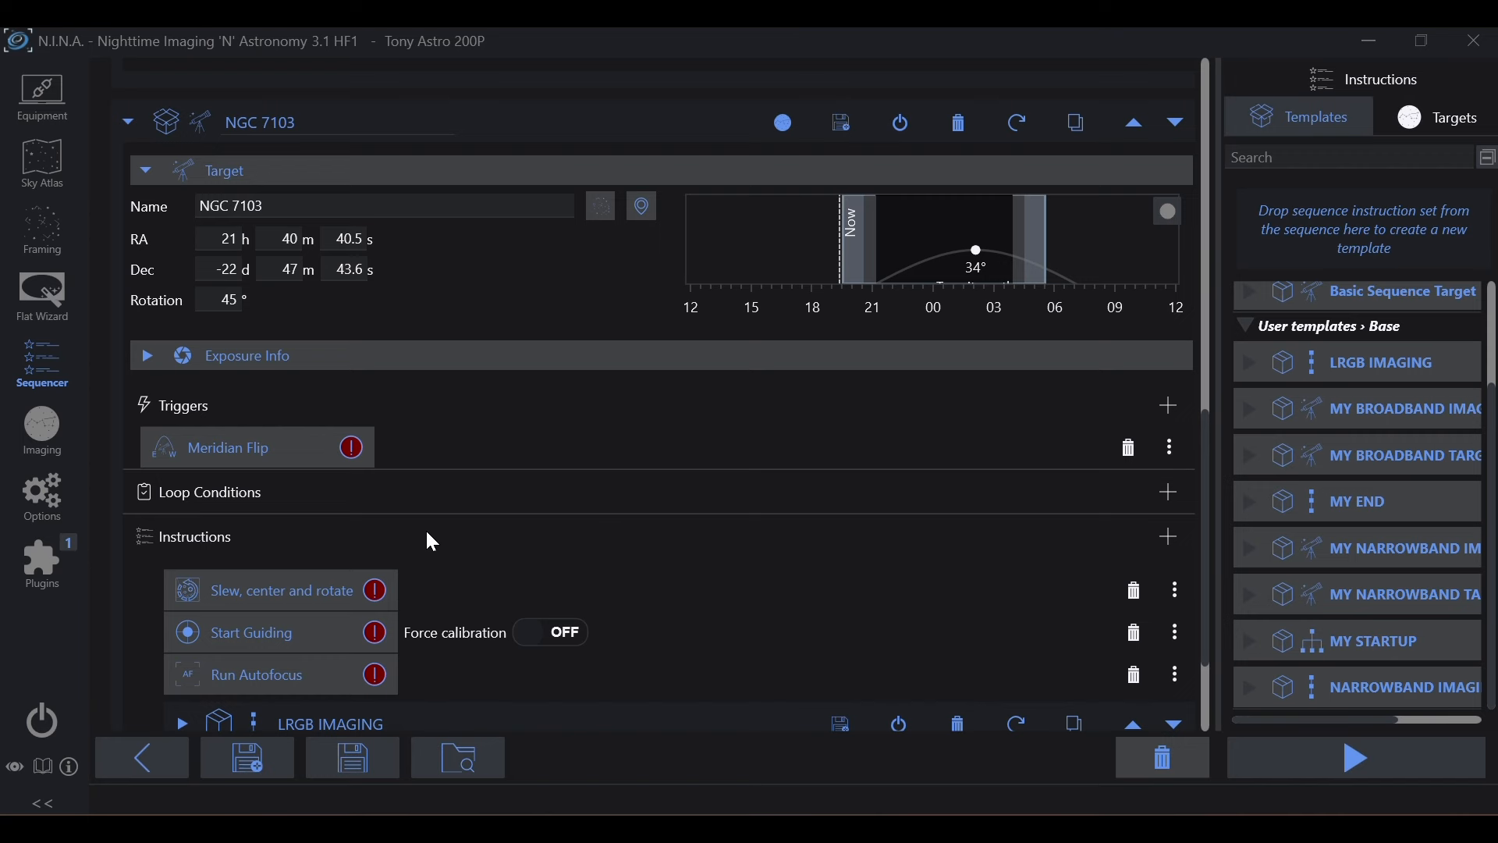
pyautogui.click(1168, 538)
pyautogui.moveTo(1188, 563)
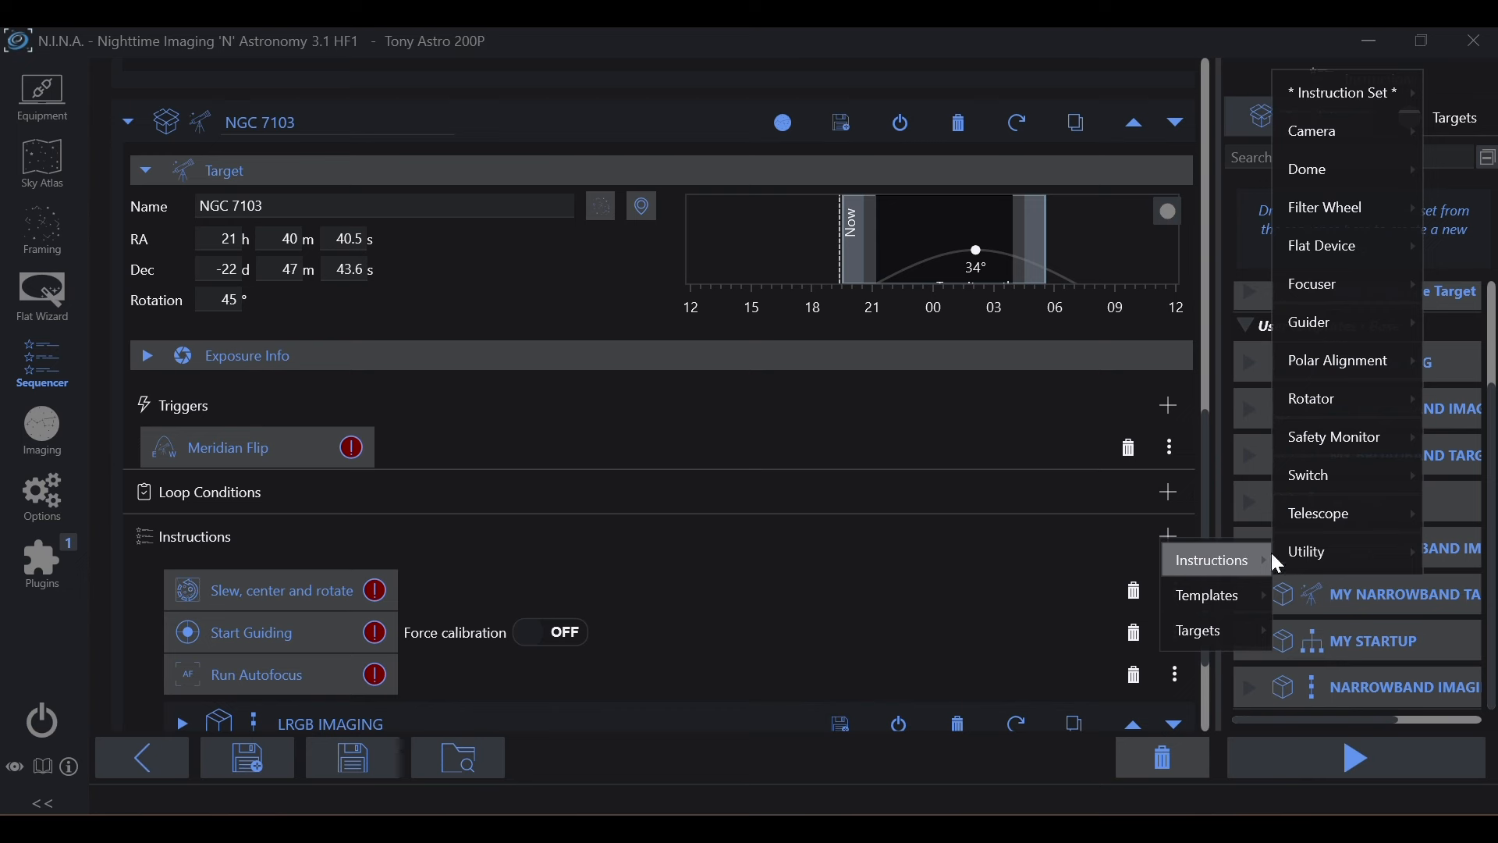
pyautogui.moveTo(1299, 552)
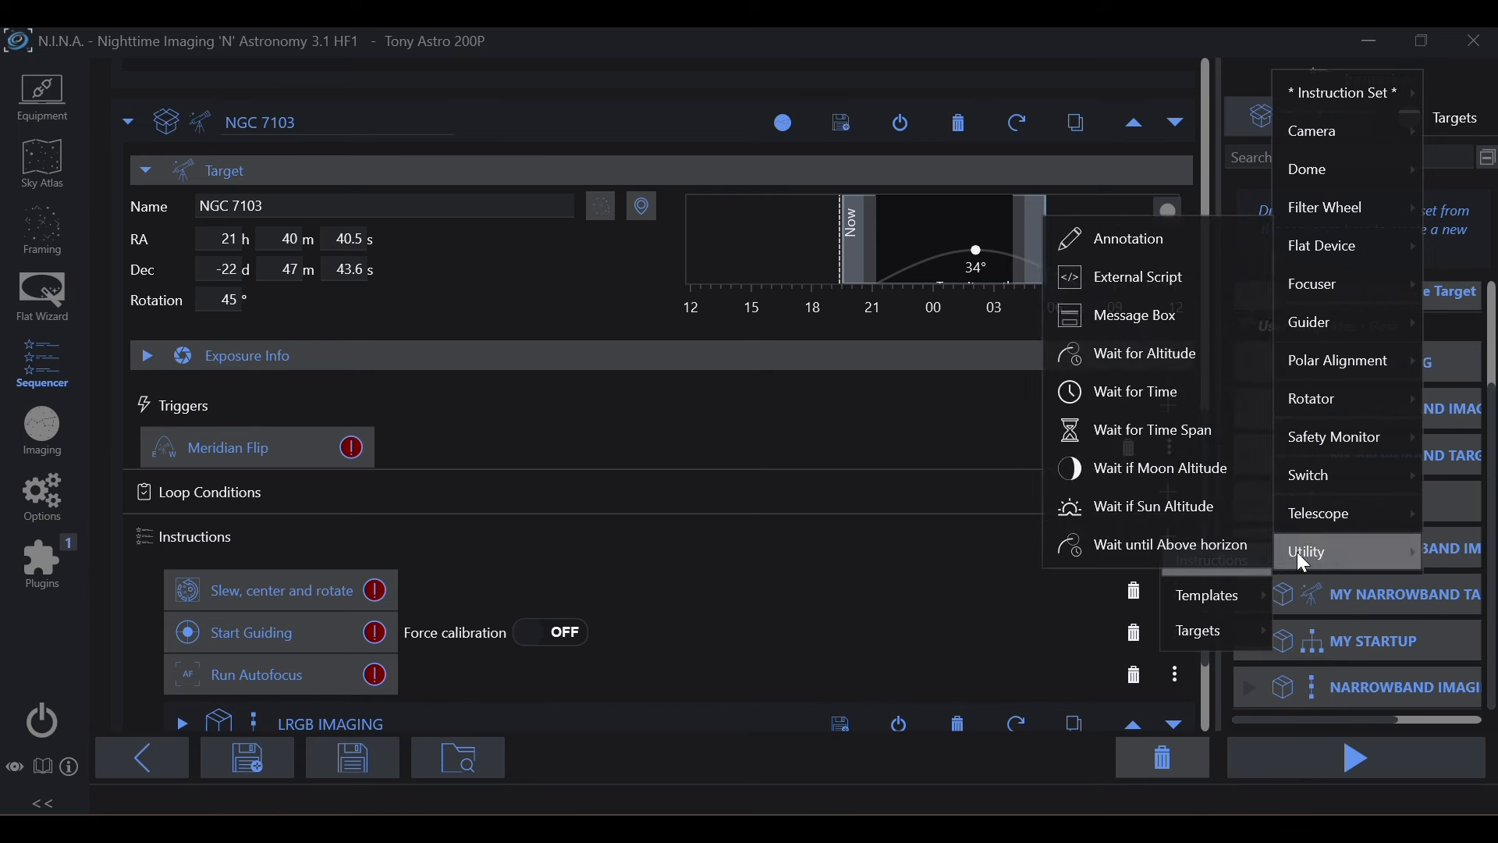
pyautogui.click(1121, 393)
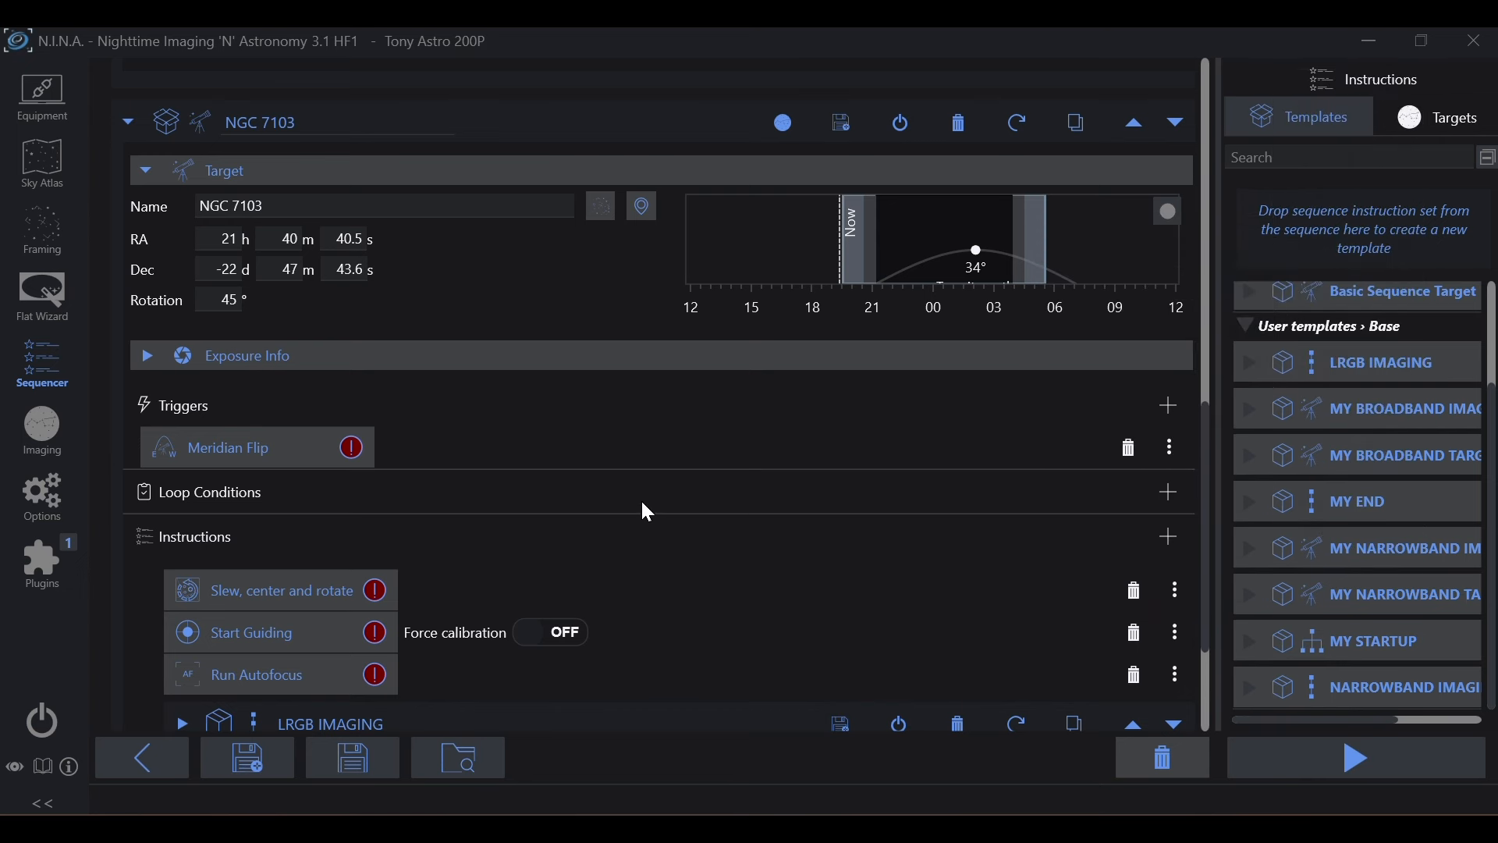
pyautogui.scroll(-5, 640, 497)
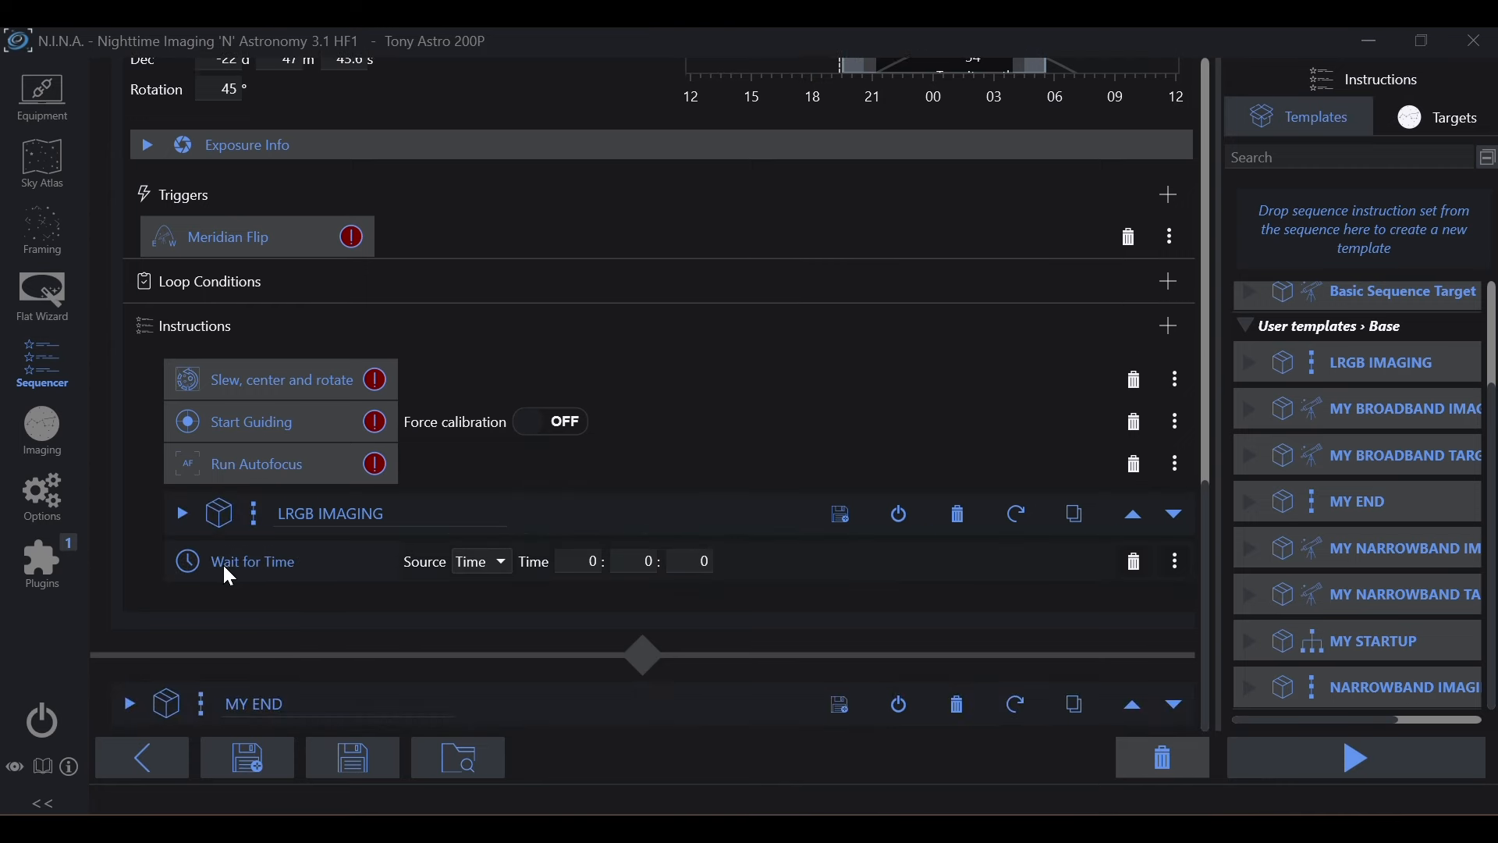
pyautogui.moveTo(234, 562)
pyautogui.mouseDown()
pyautogui.moveTo(219, 552)
pyautogui.moveTo(231, 383)
pyautogui.mouseUp()
# Set the hour of the Wait for Time instruction in NGC 7103 to 3.
pyautogui.scroll(5, 368, 365)
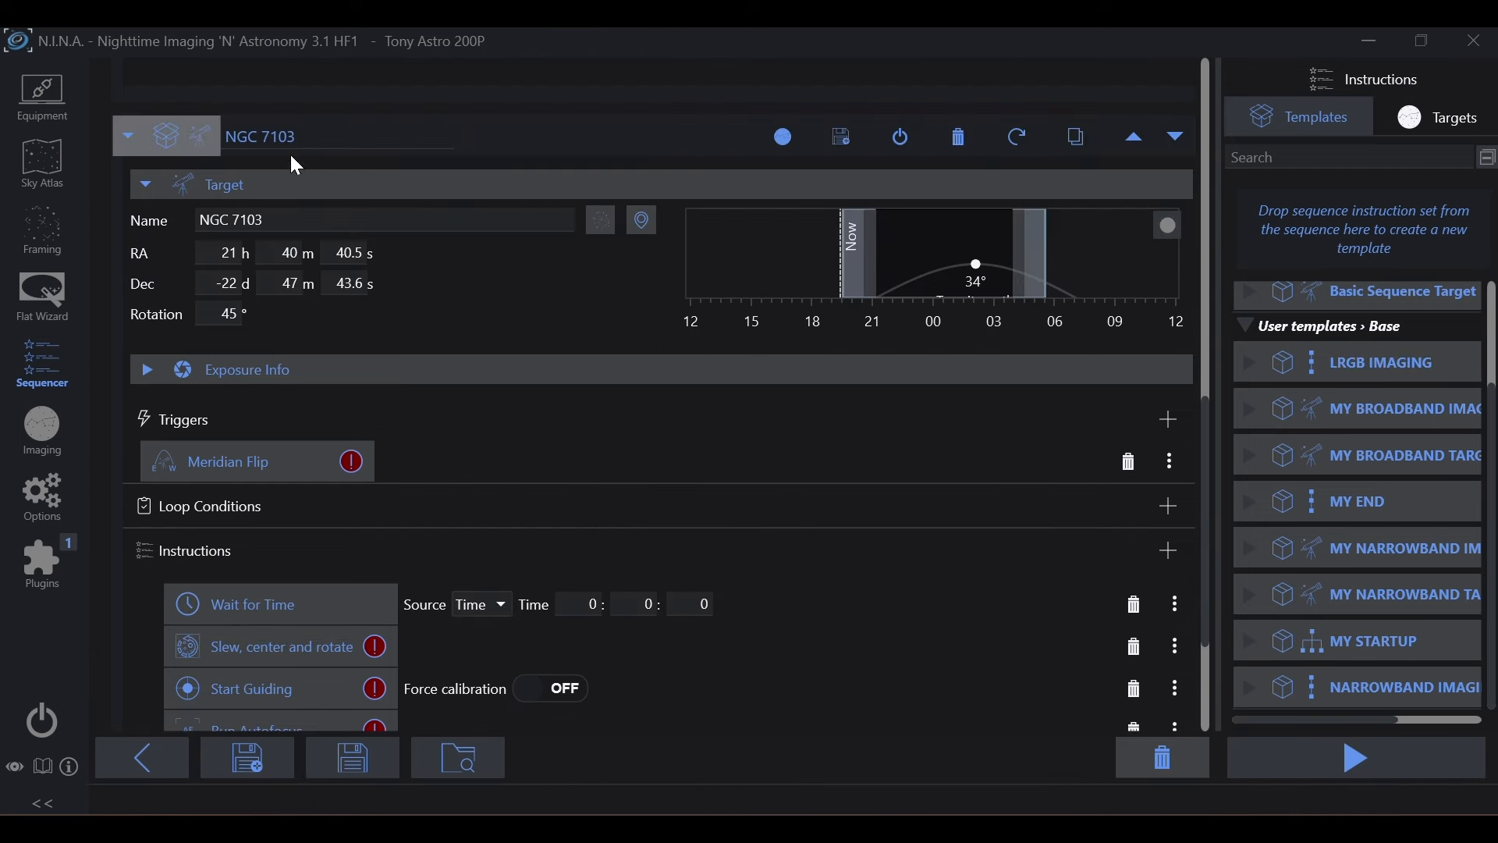
pyautogui.scroll(-3, 471, 323)
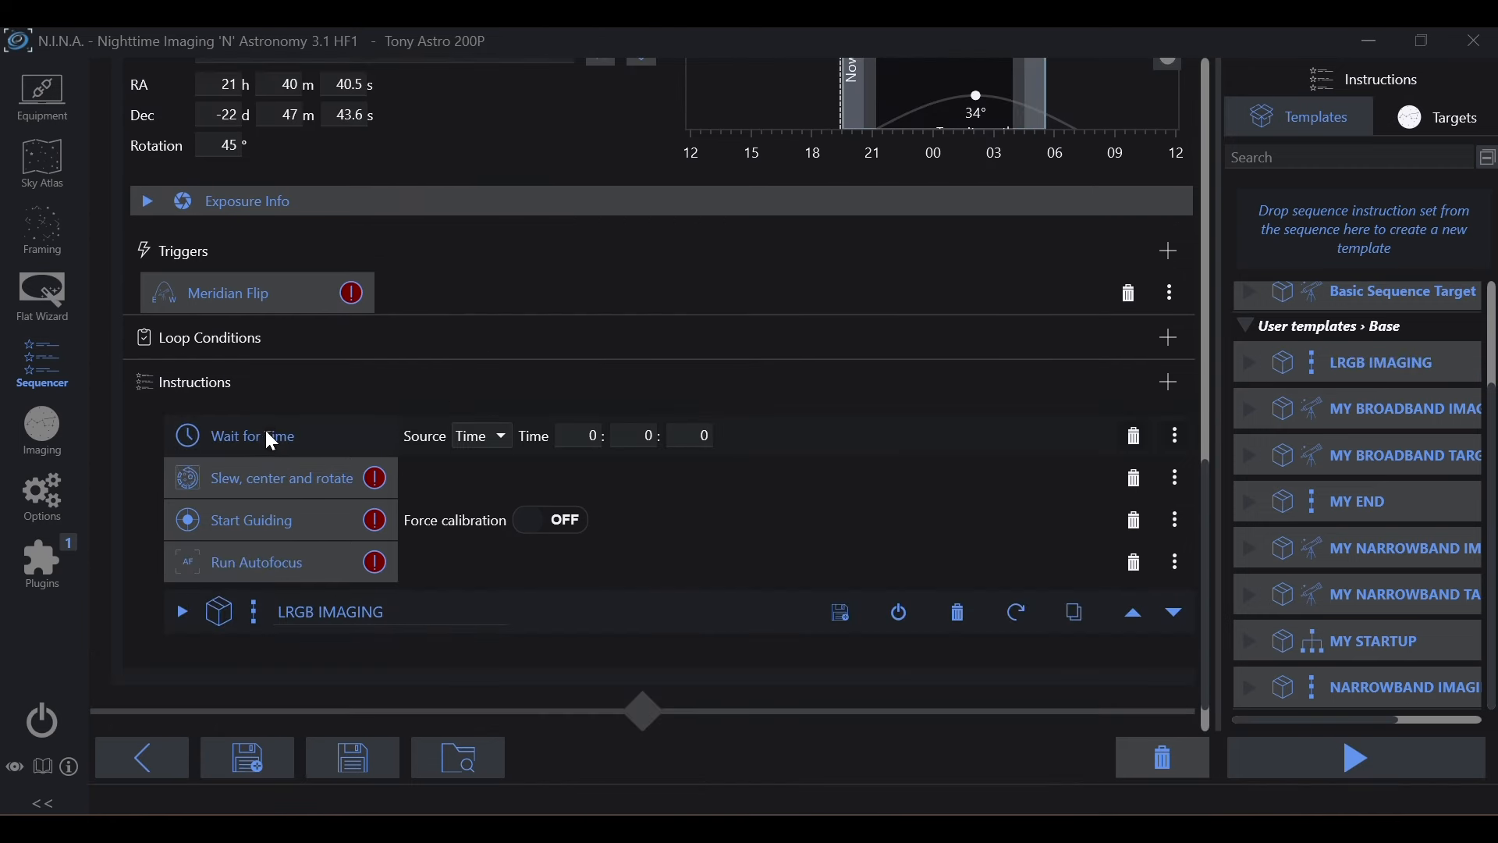
pyautogui.doubleClick(597, 435)
pyautogui.write('3')
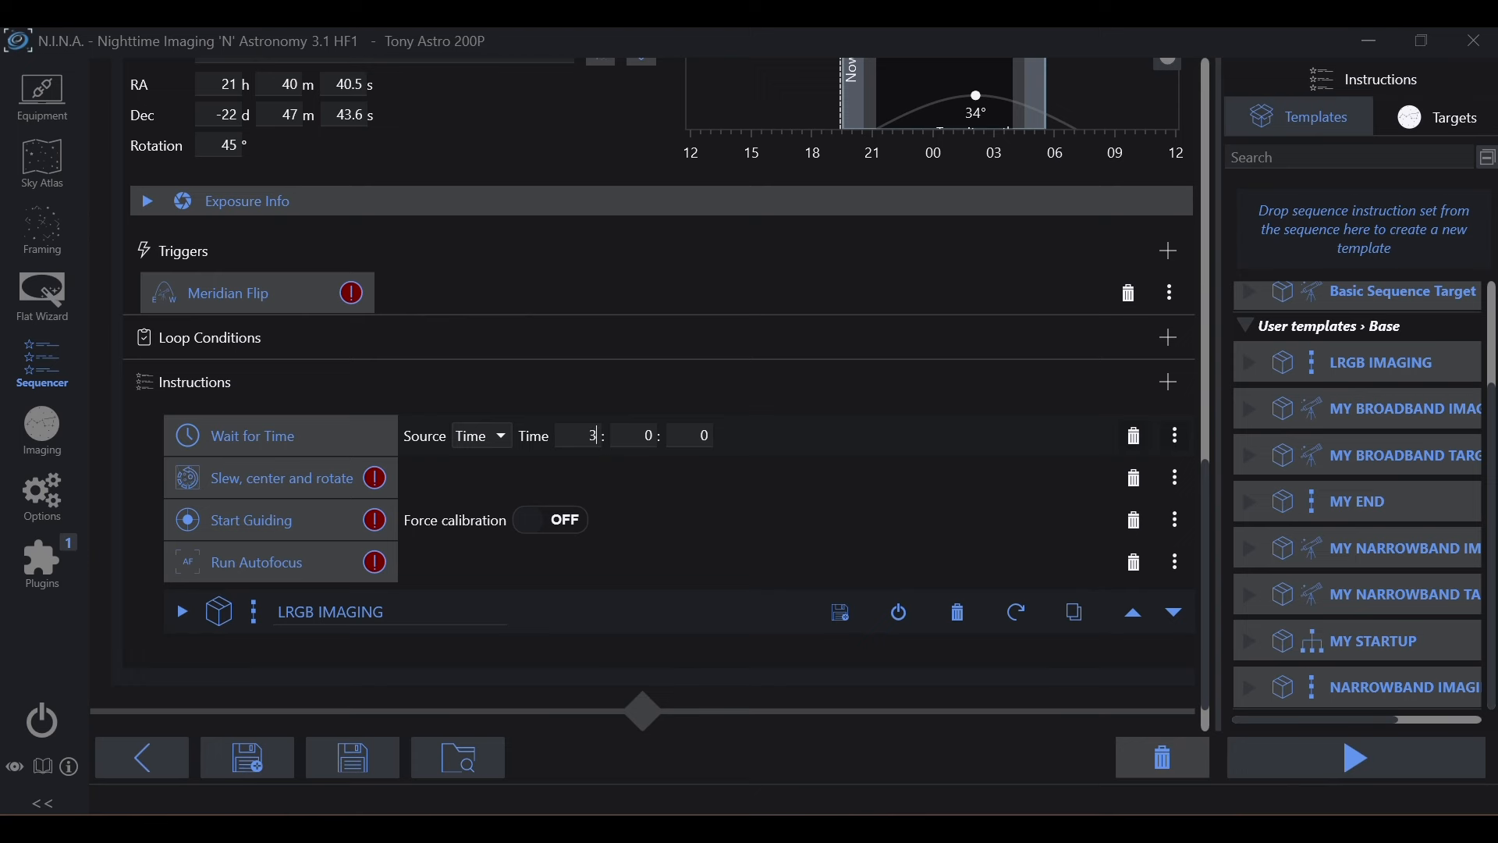
pyautogui.click(625, 444)
# Review the altitude chart, Loop Until Time condition and instruction order of the M 58 target.
pyautogui.scroll(10, 648, 455)
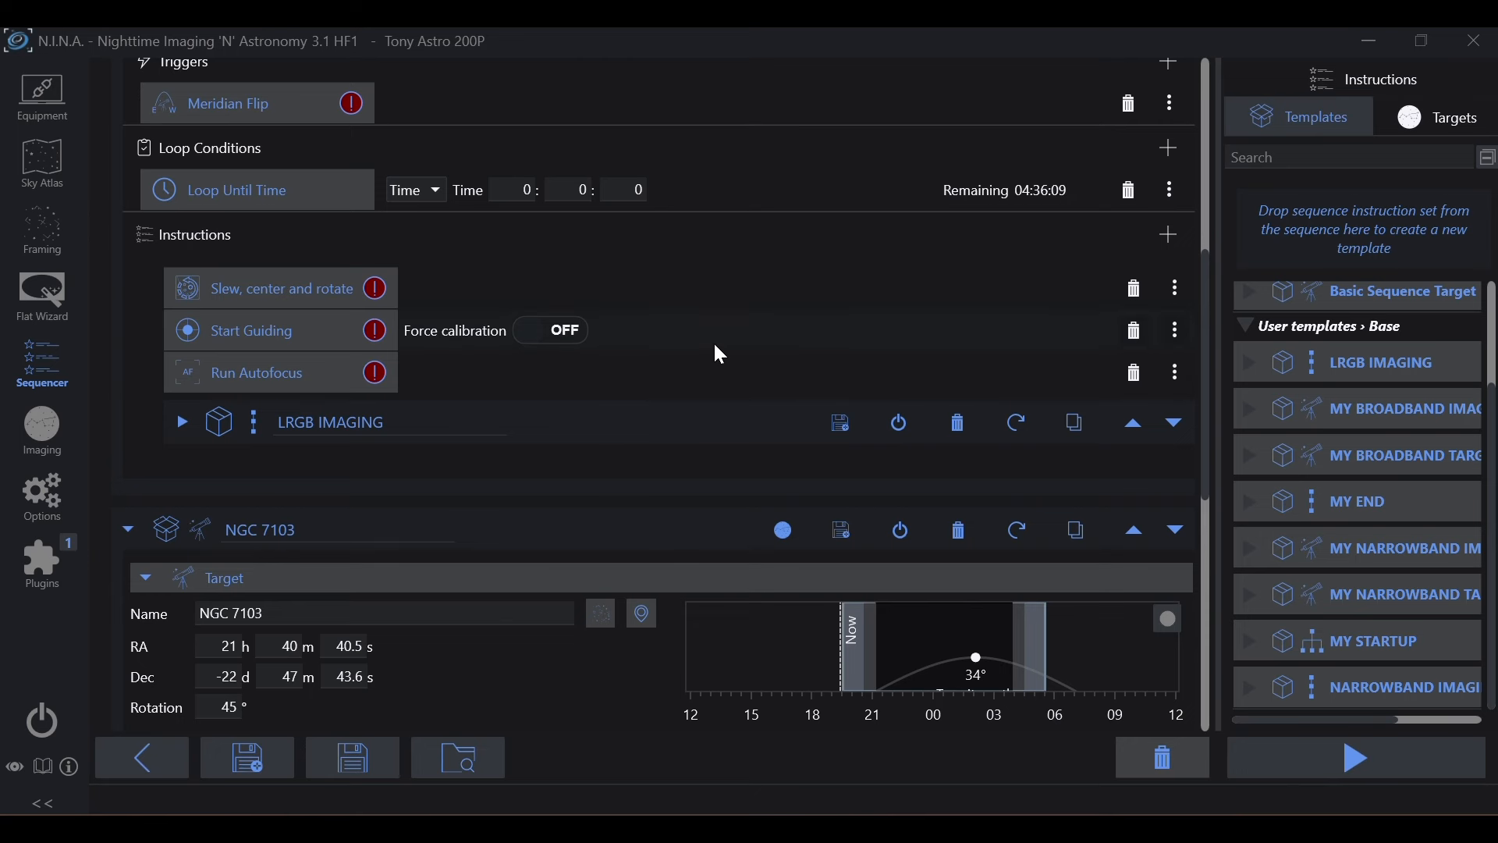
pyautogui.scroll(5, 720, 355)
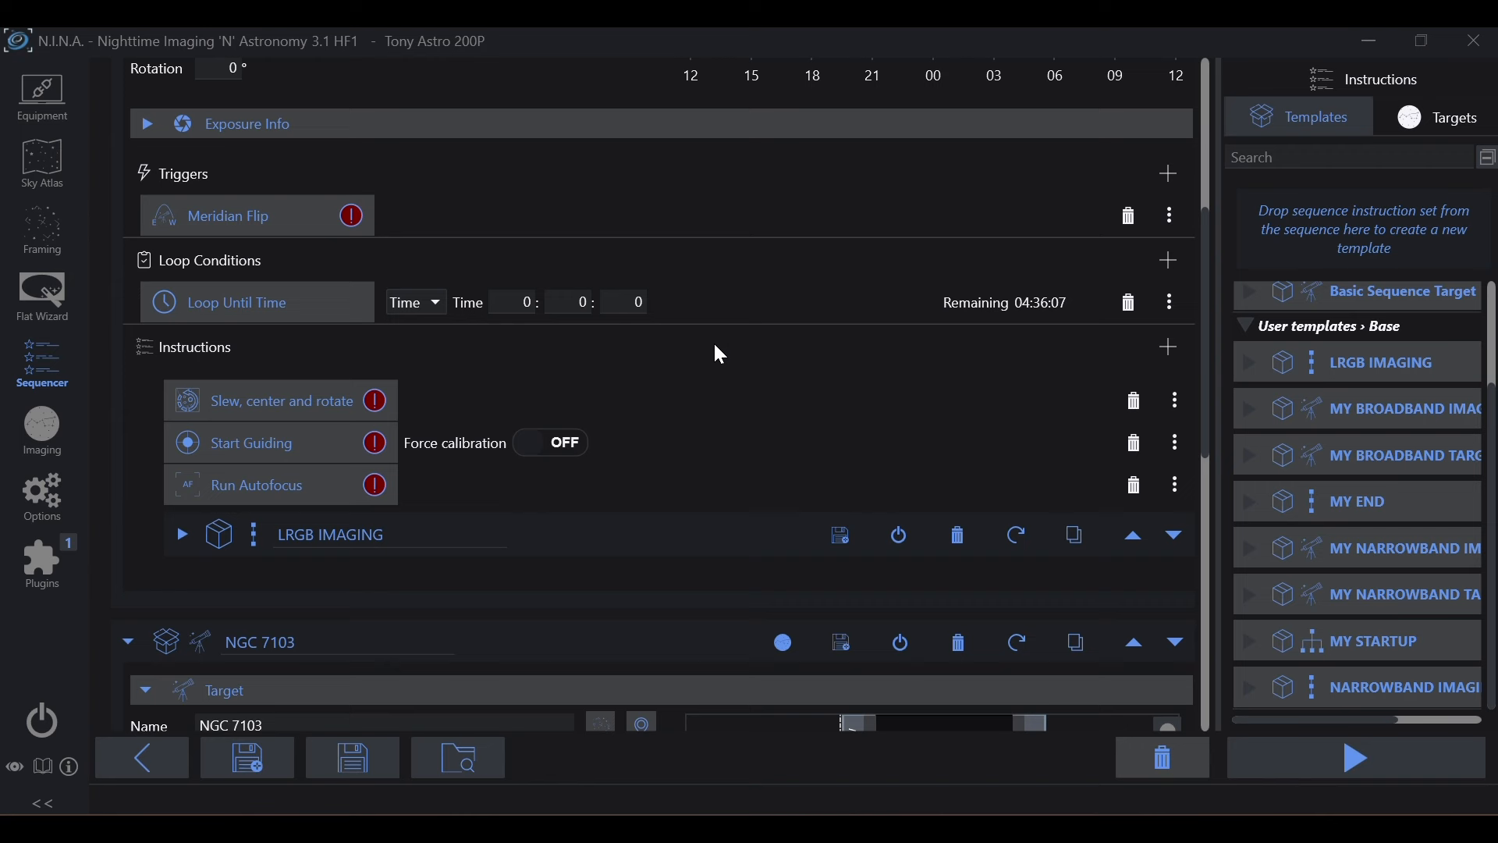
pyautogui.scroll(2, 554, 344)
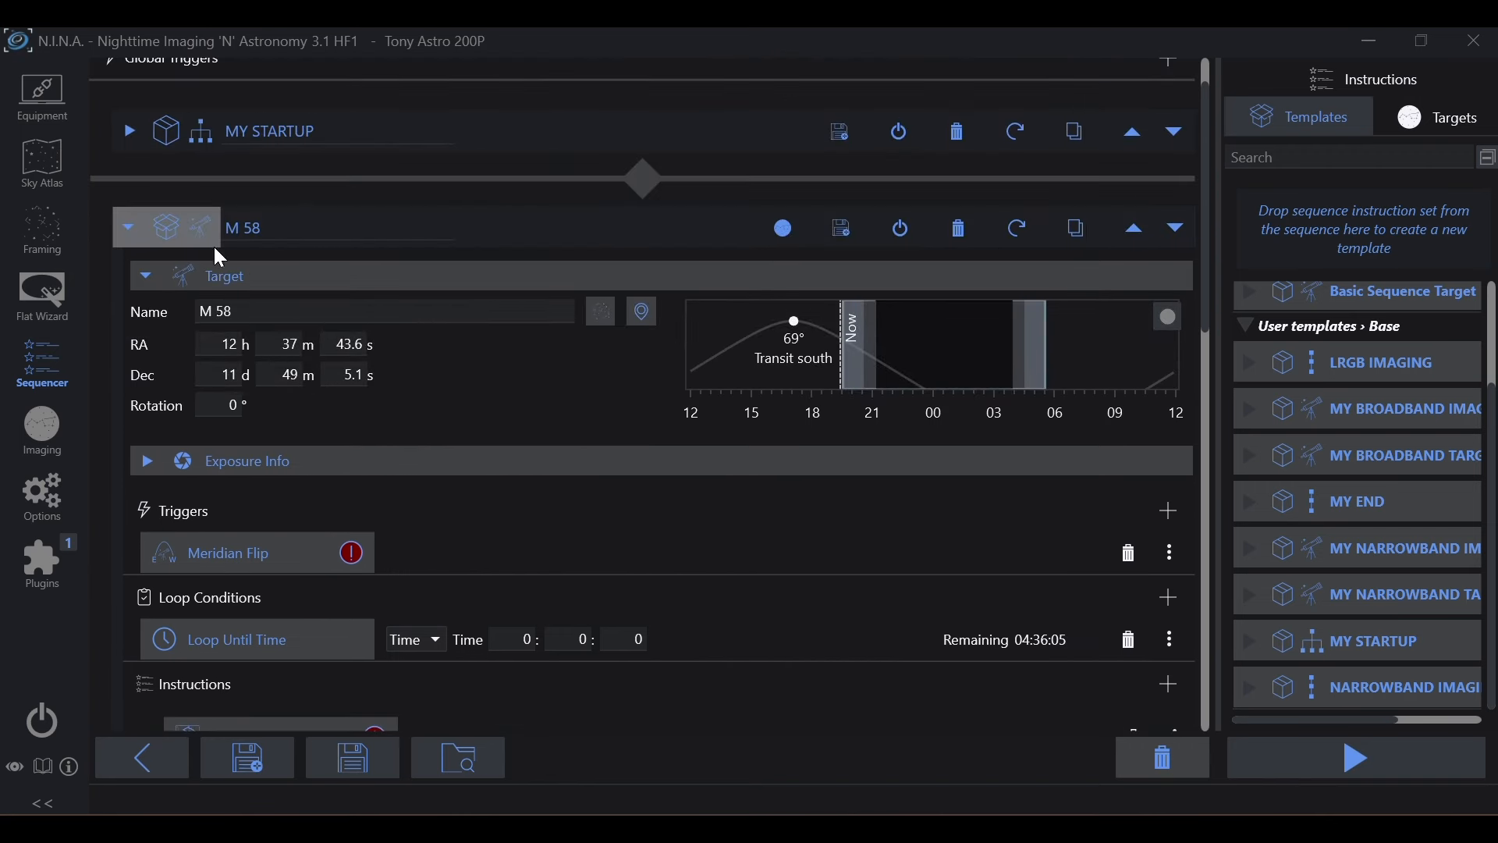
pyautogui.scroll(-4, 620, 455)
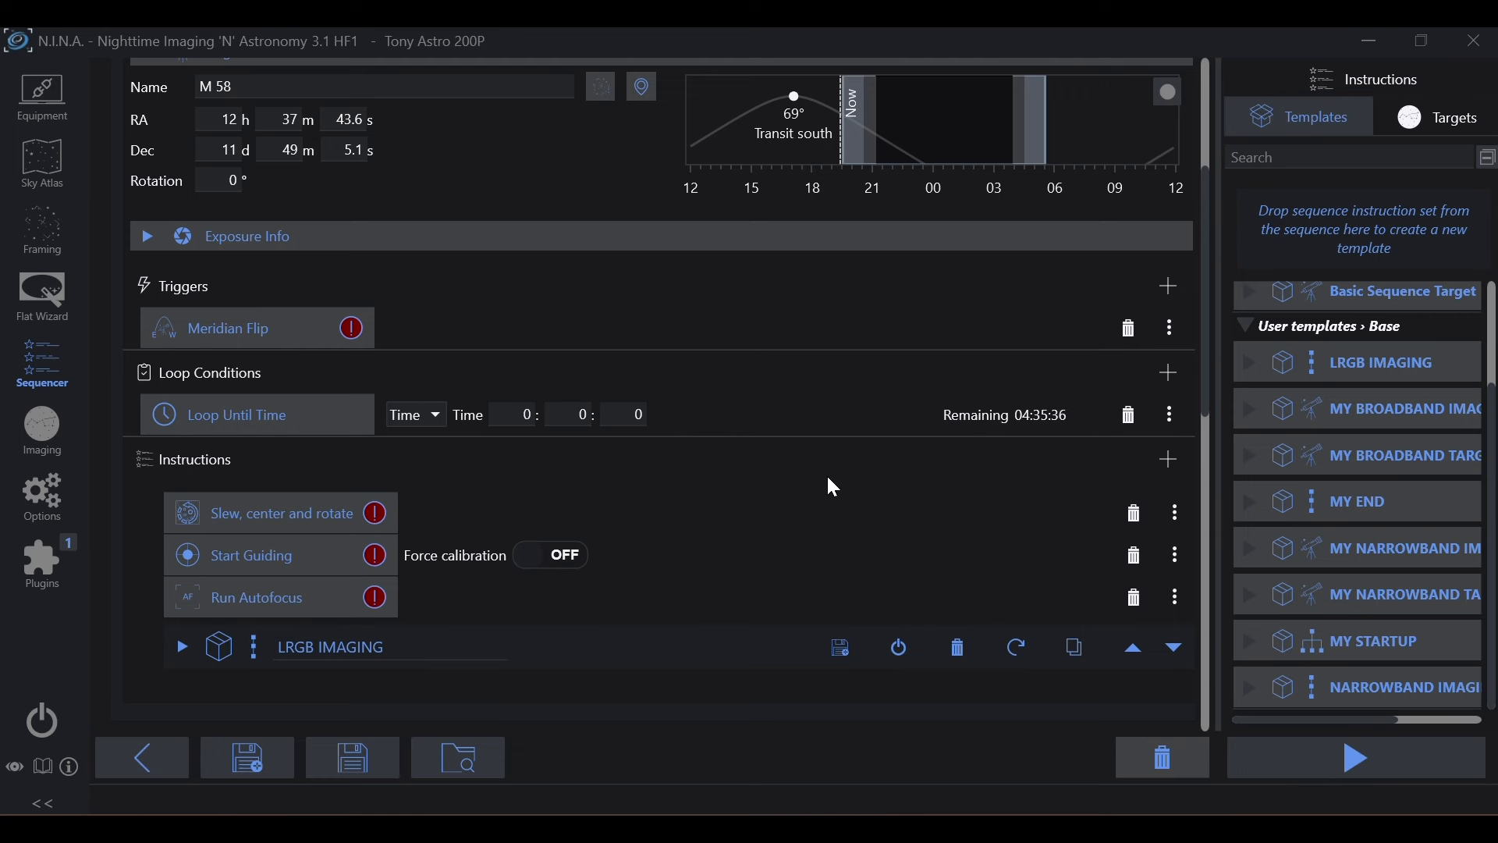
# Add a Stop Guiding instruction after the LRGB IMAGING set in the M 58 target.
pyautogui.click(1163, 457)
pyautogui.moveTo(1219, 476)
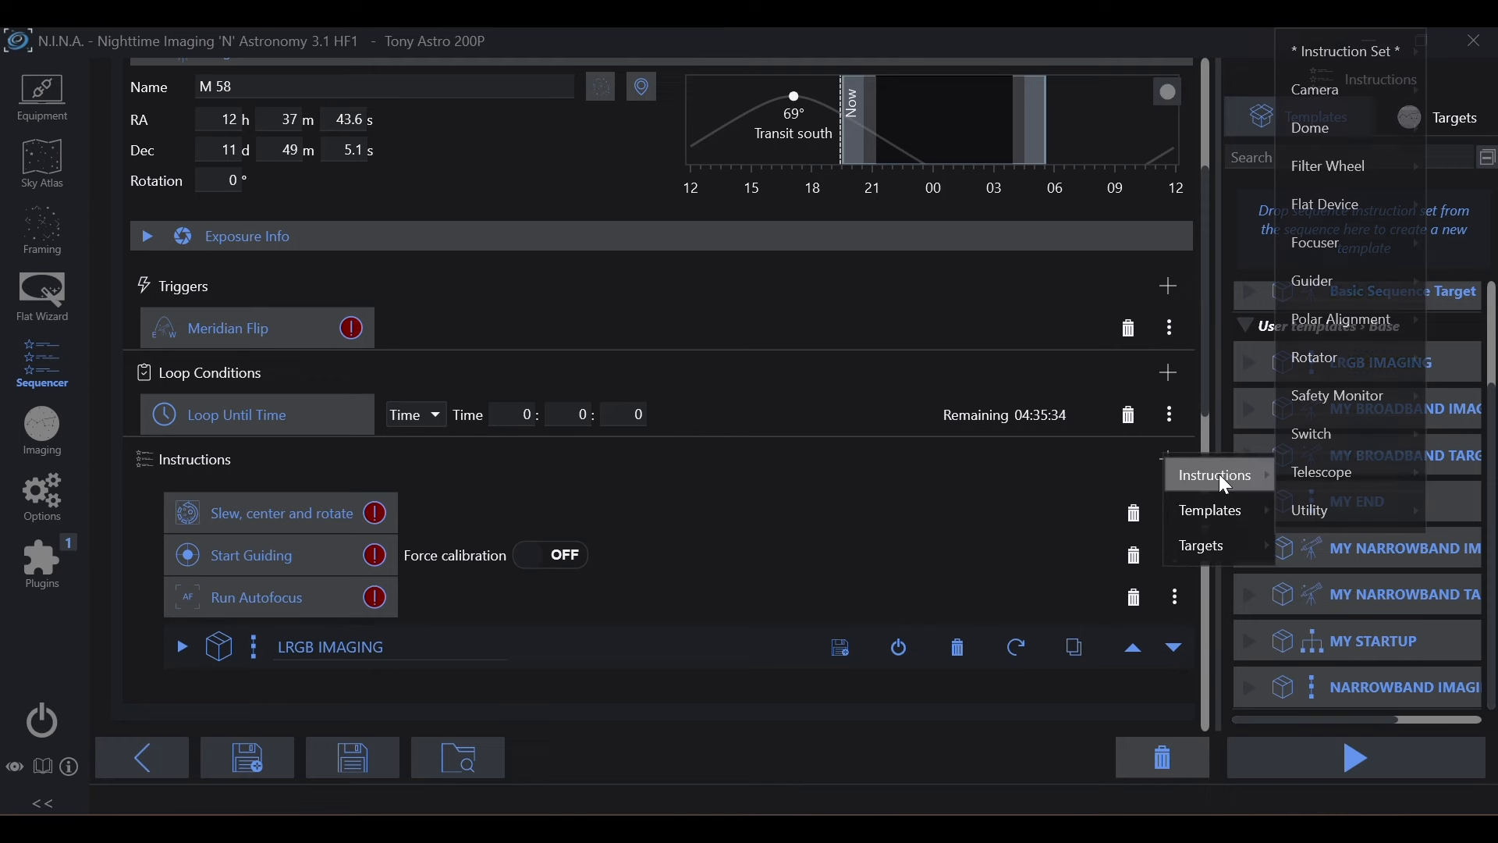
pyautogui.moveTo(1311, 283)
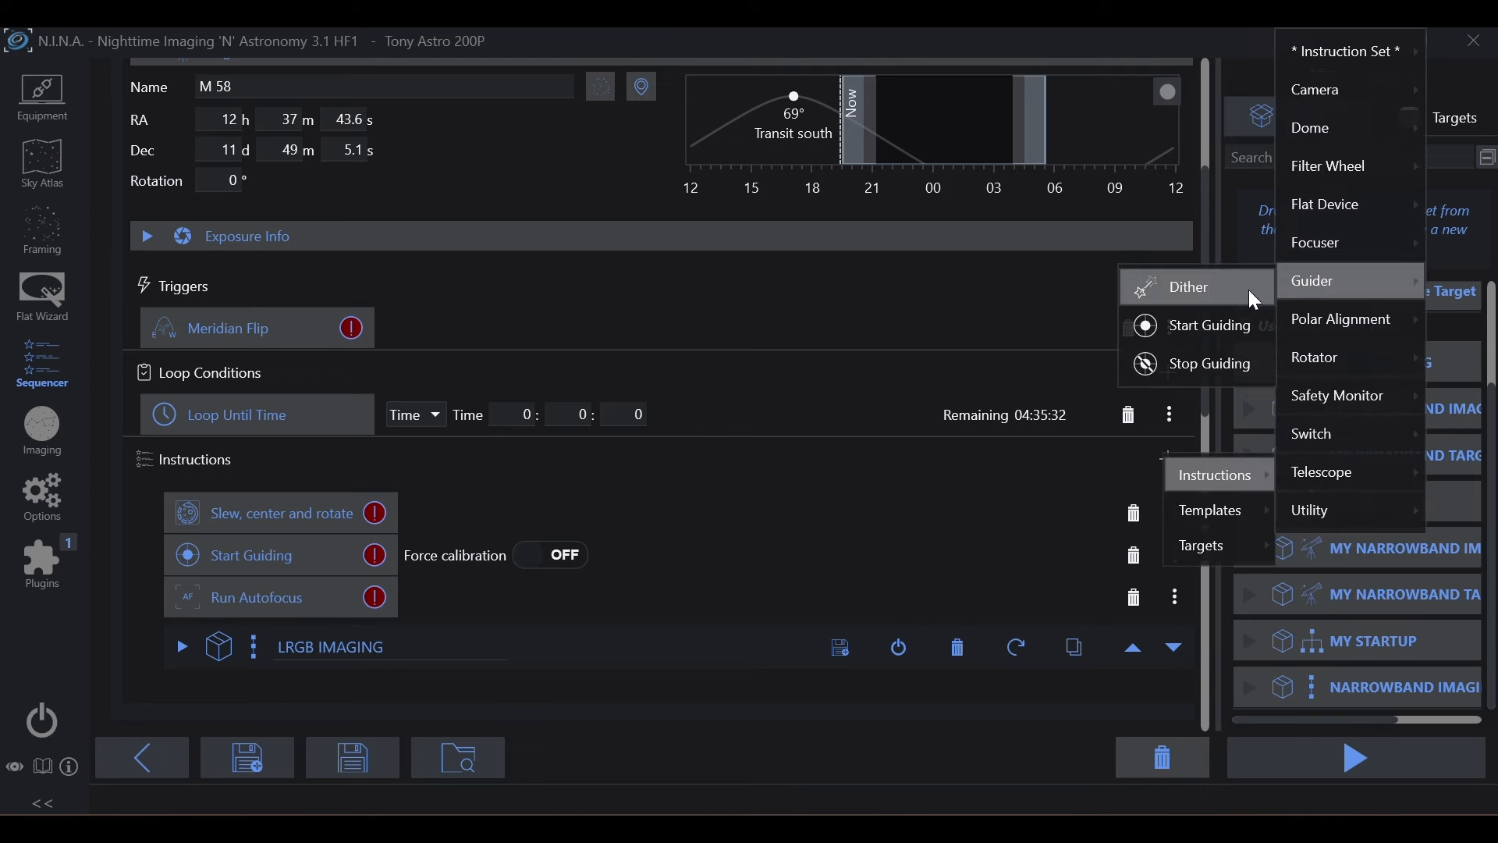
pyautogui.click(1216, 367)
# Review the instruction order at the end of M 58 and at the start of NGC 7103.
pyautogui.scroll(-2, 586, 503)
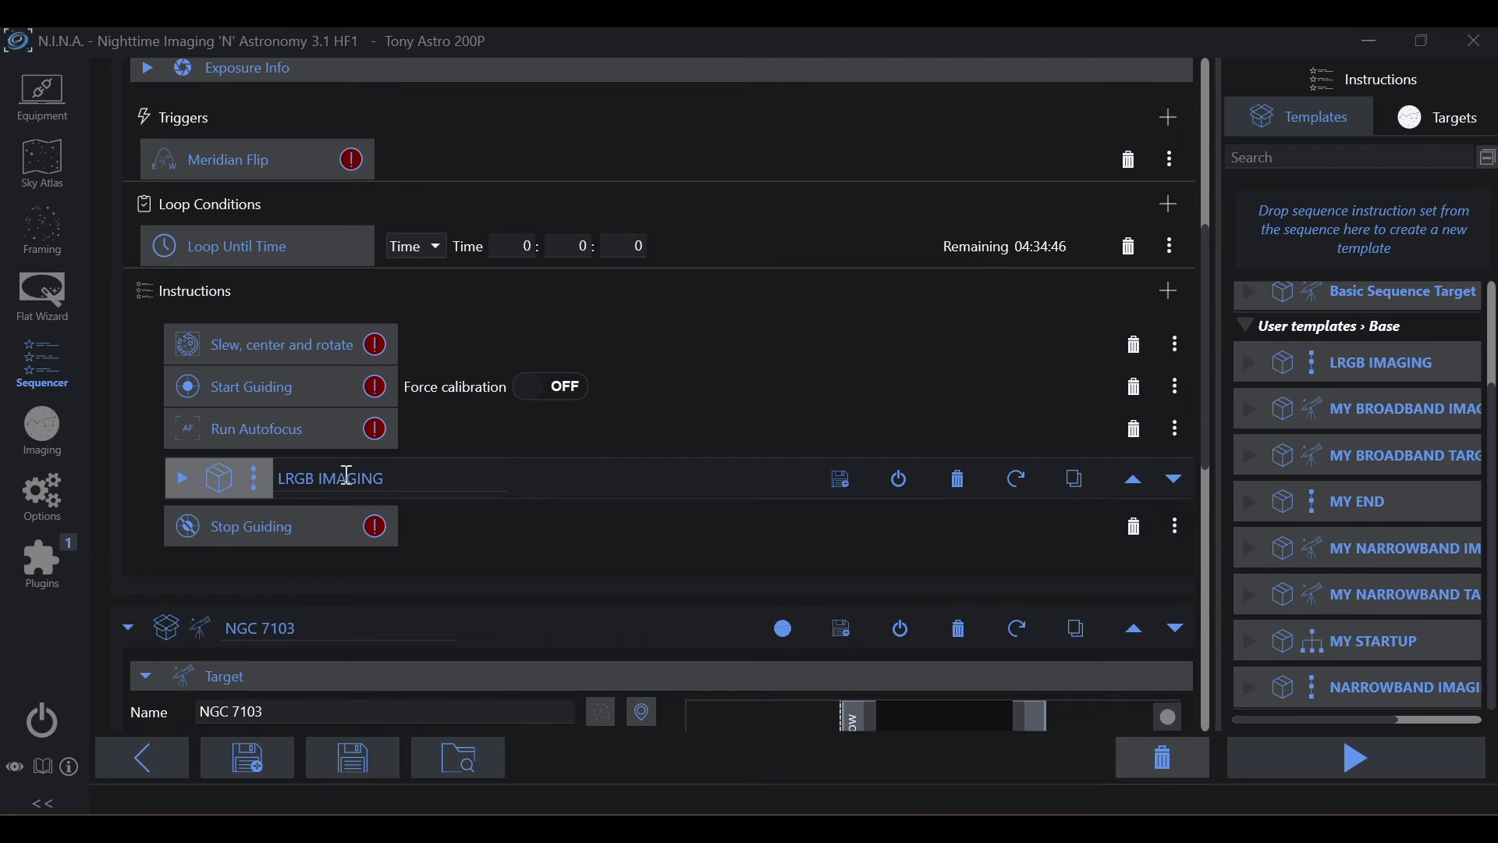
pyautogui.scroll(-3, 358, 467)
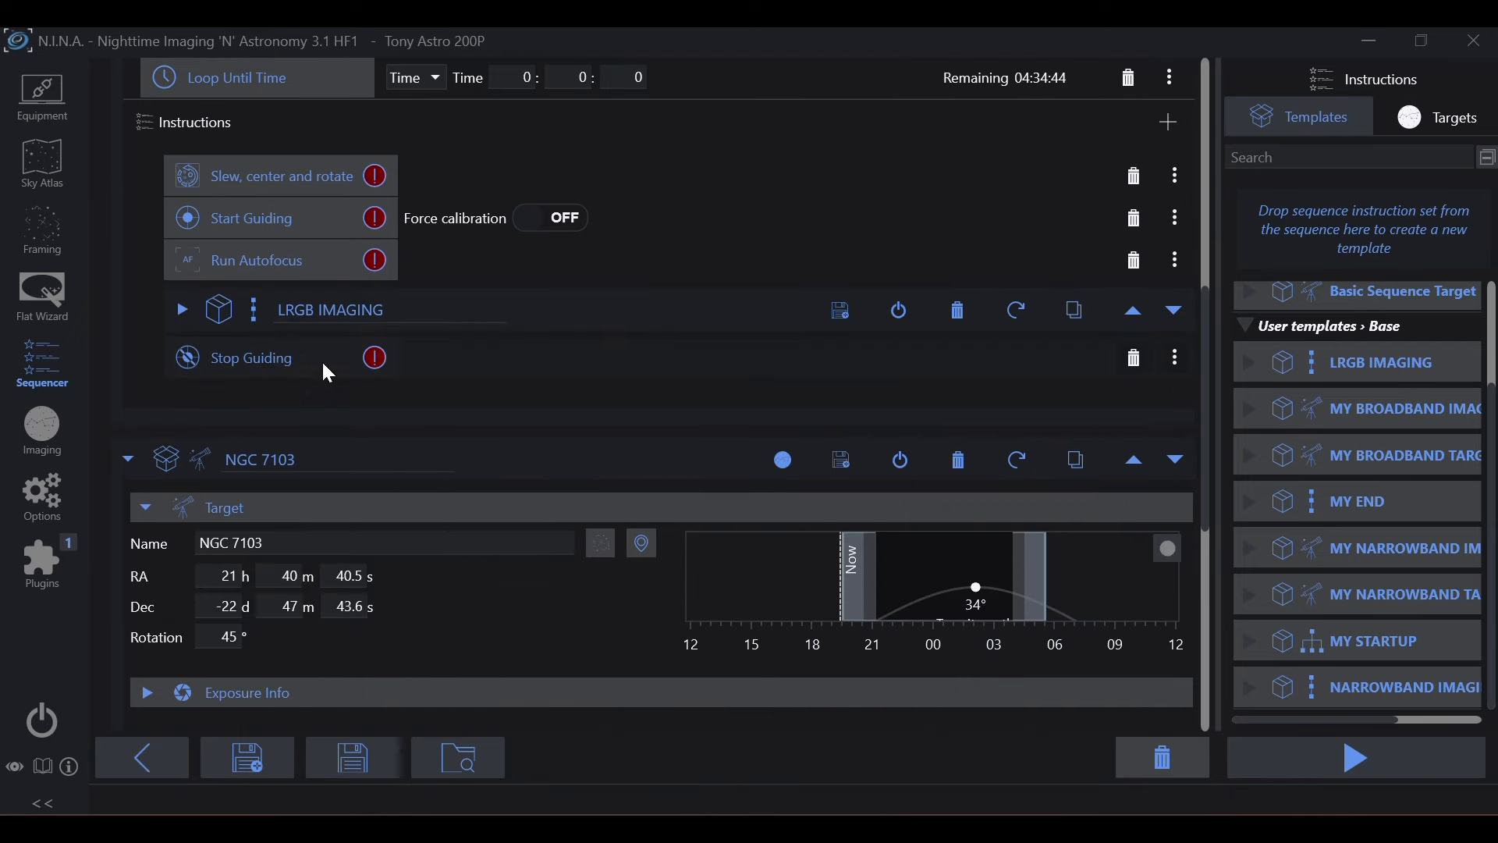
pyautogui.scroll(-3, 565, 390)
pyautogui.scroll(-5, 570, 396)
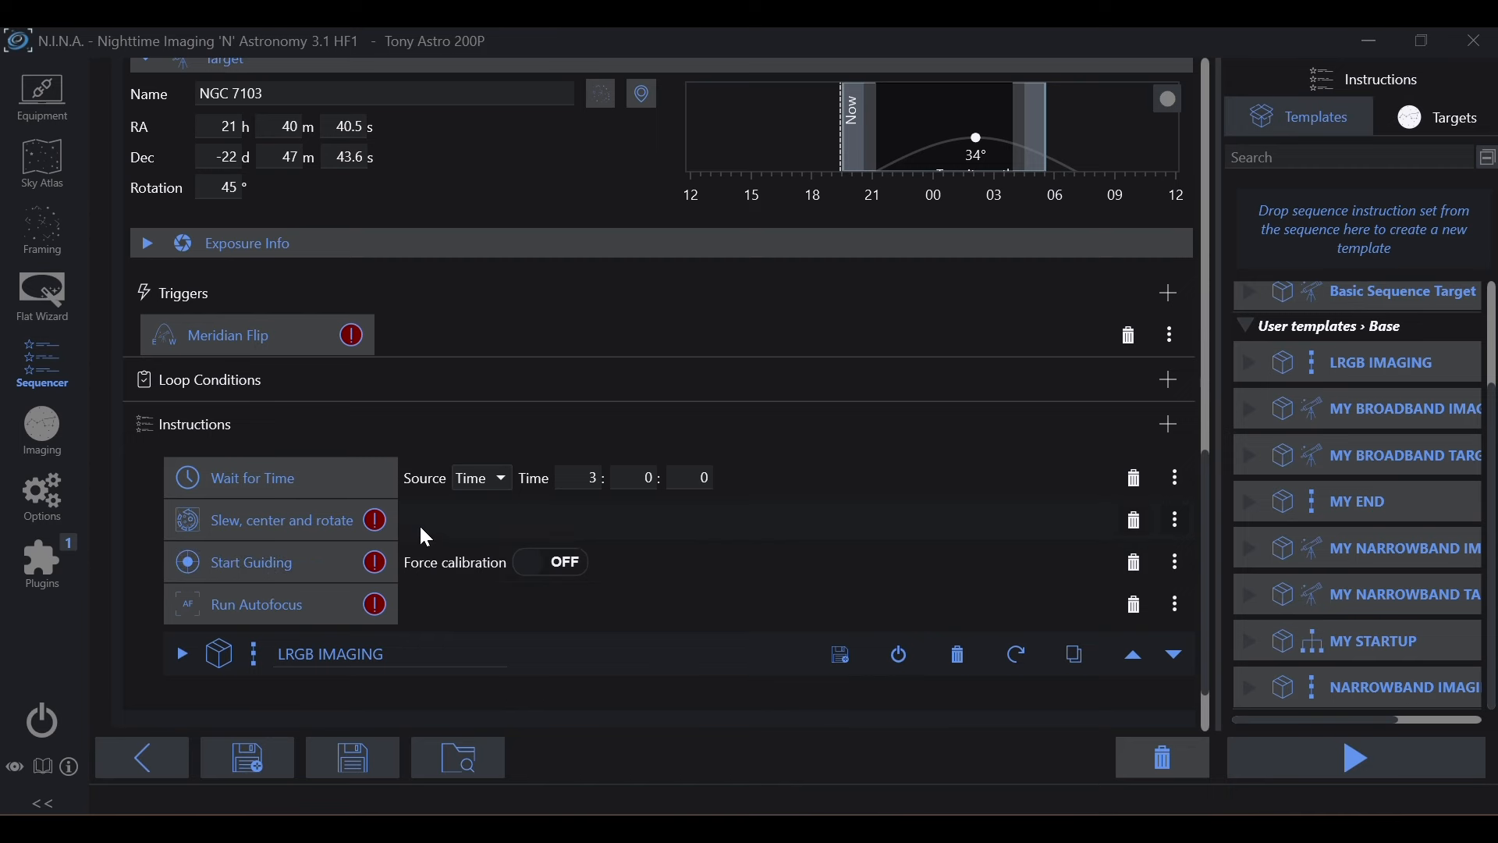
pyautogui.scroll(2, 419, 523)
pyautogui.scroll(-2, 317, 658)
pyautogui.scroll(9, 815, 524)
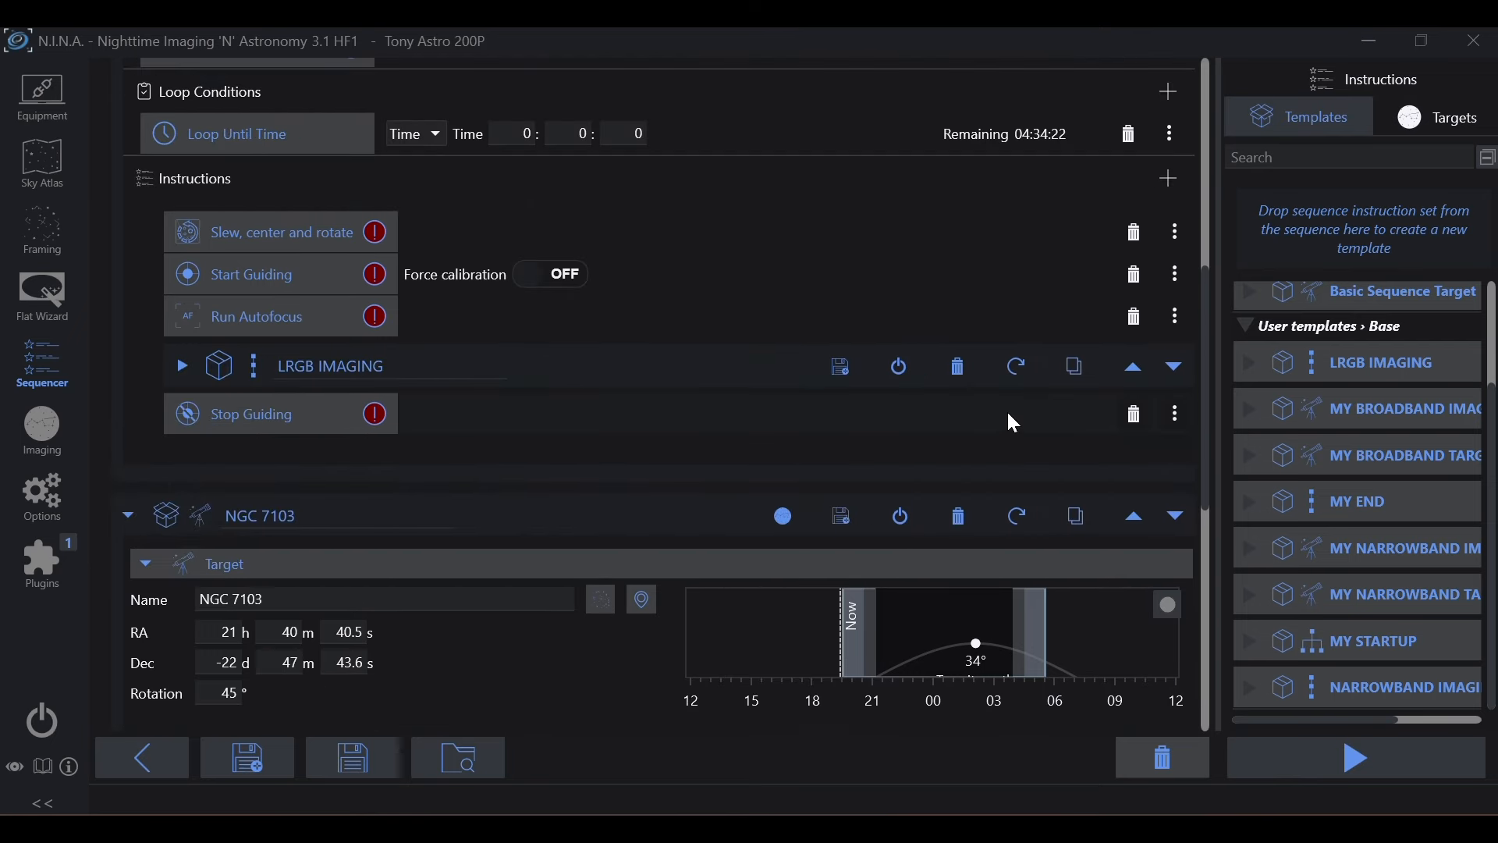
# Add Find home and Park Scope instructions after Stop Guiding in the M 58 target.
pyautogui.click(1168, 179)
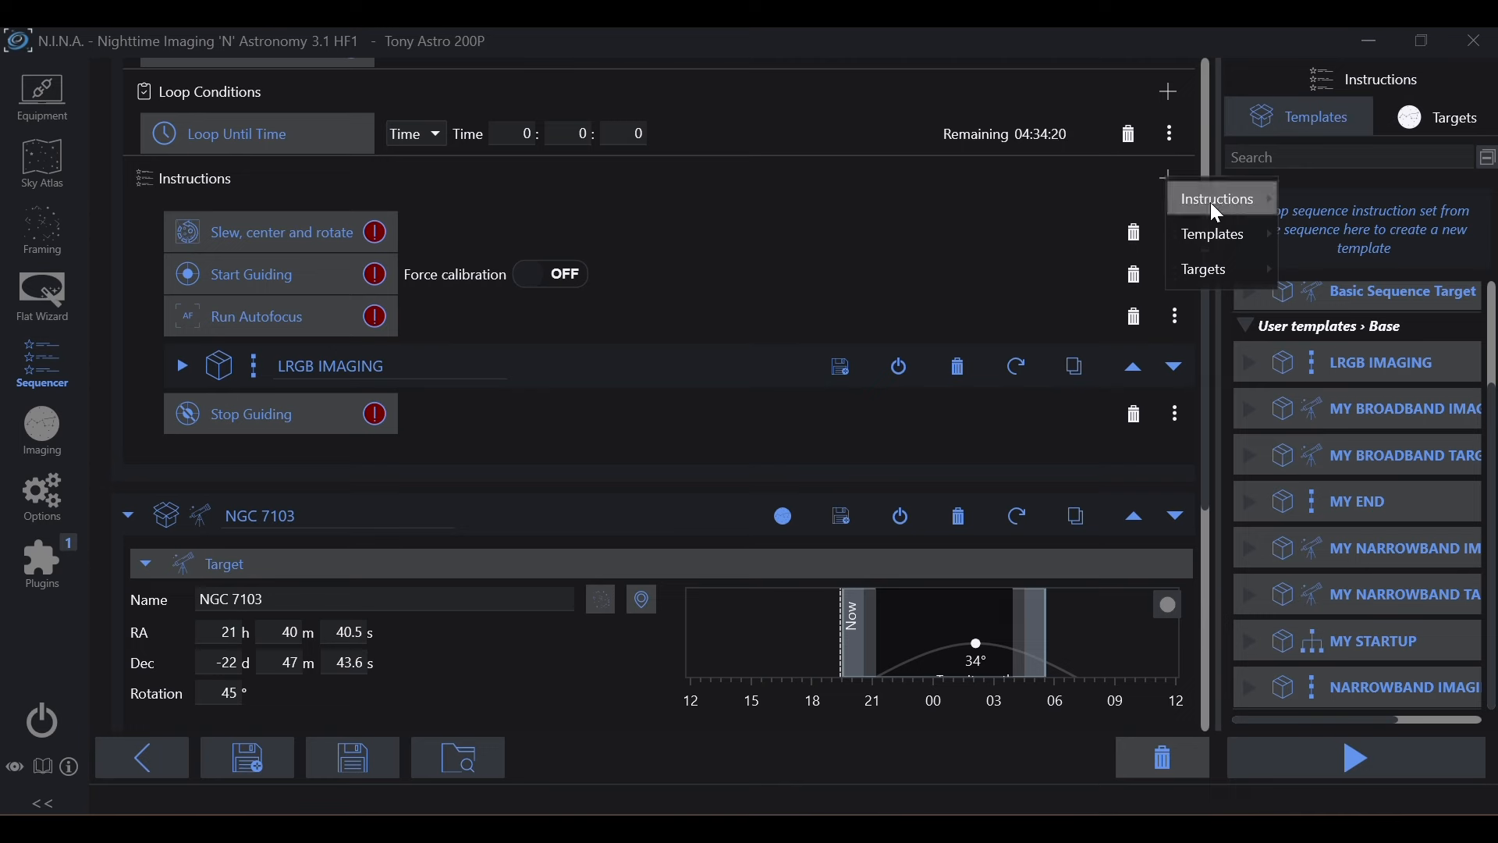
pyautogui.moveTo(1228, 199)
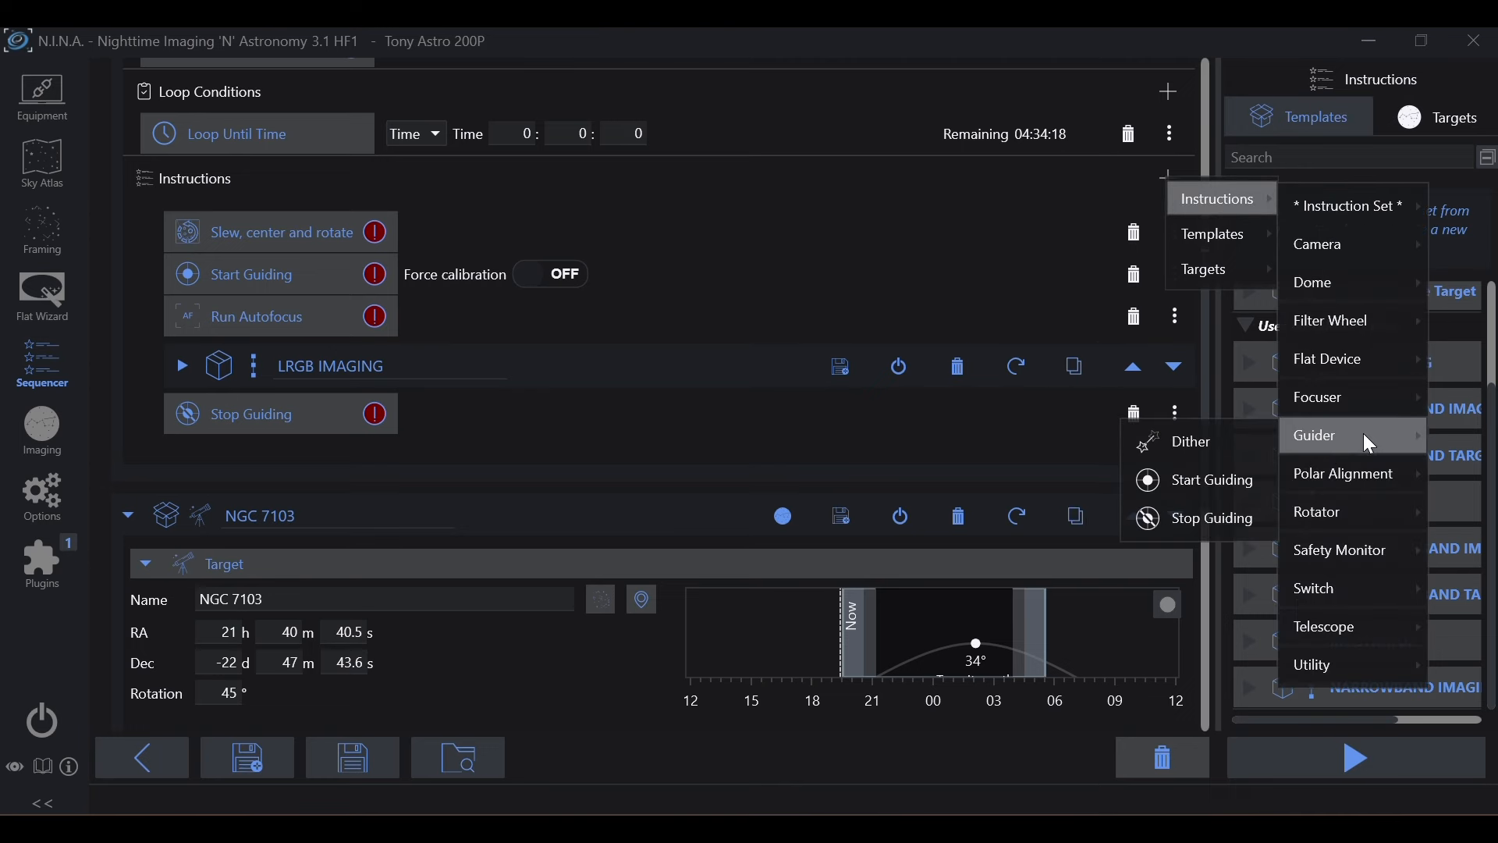
pyautogui.moveTo(1365, 499)
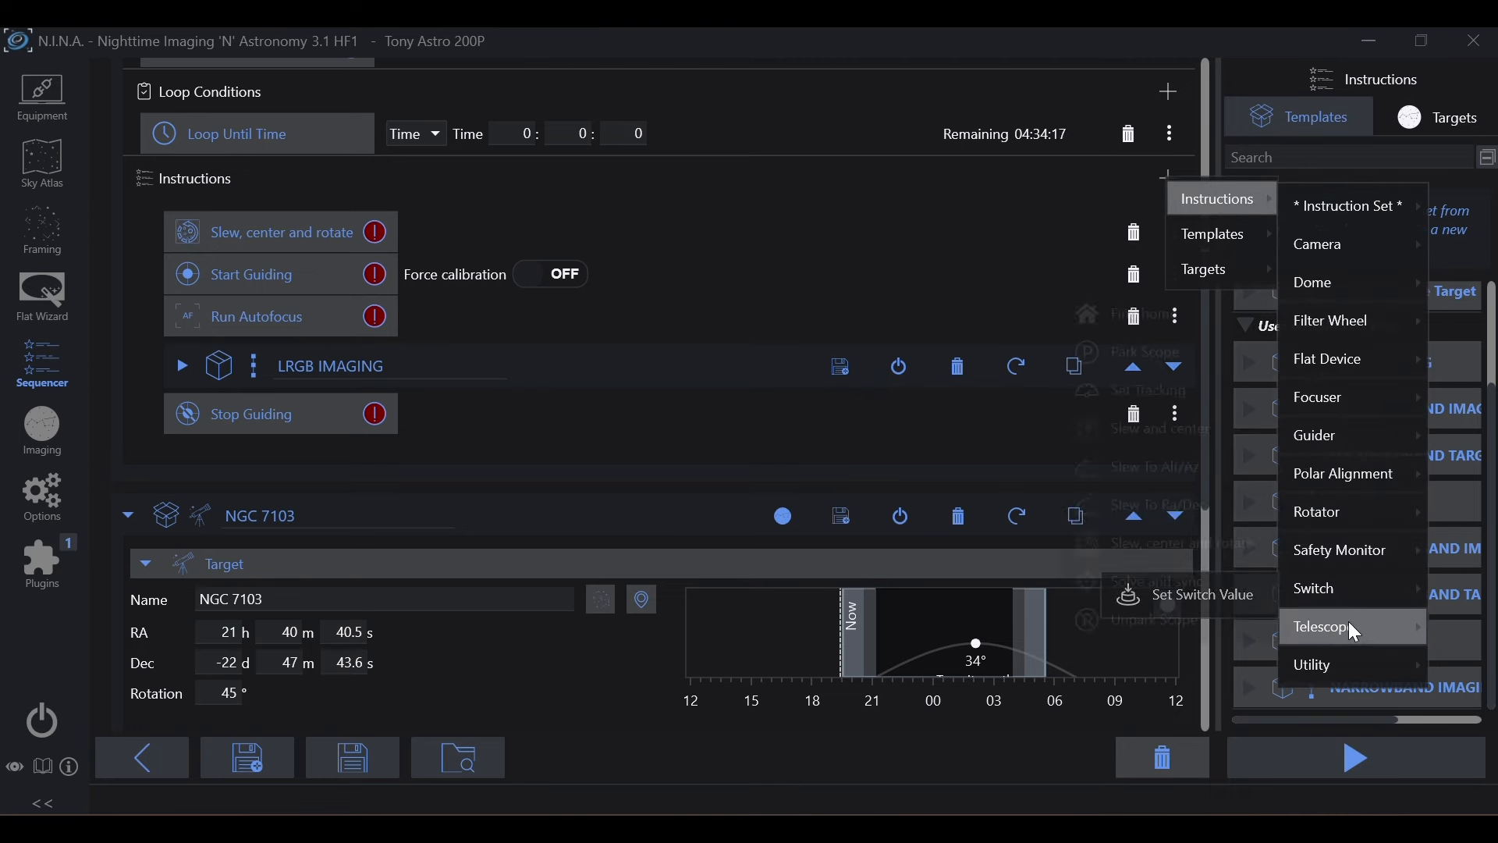
pyautogui.moveTo(1347, 621)
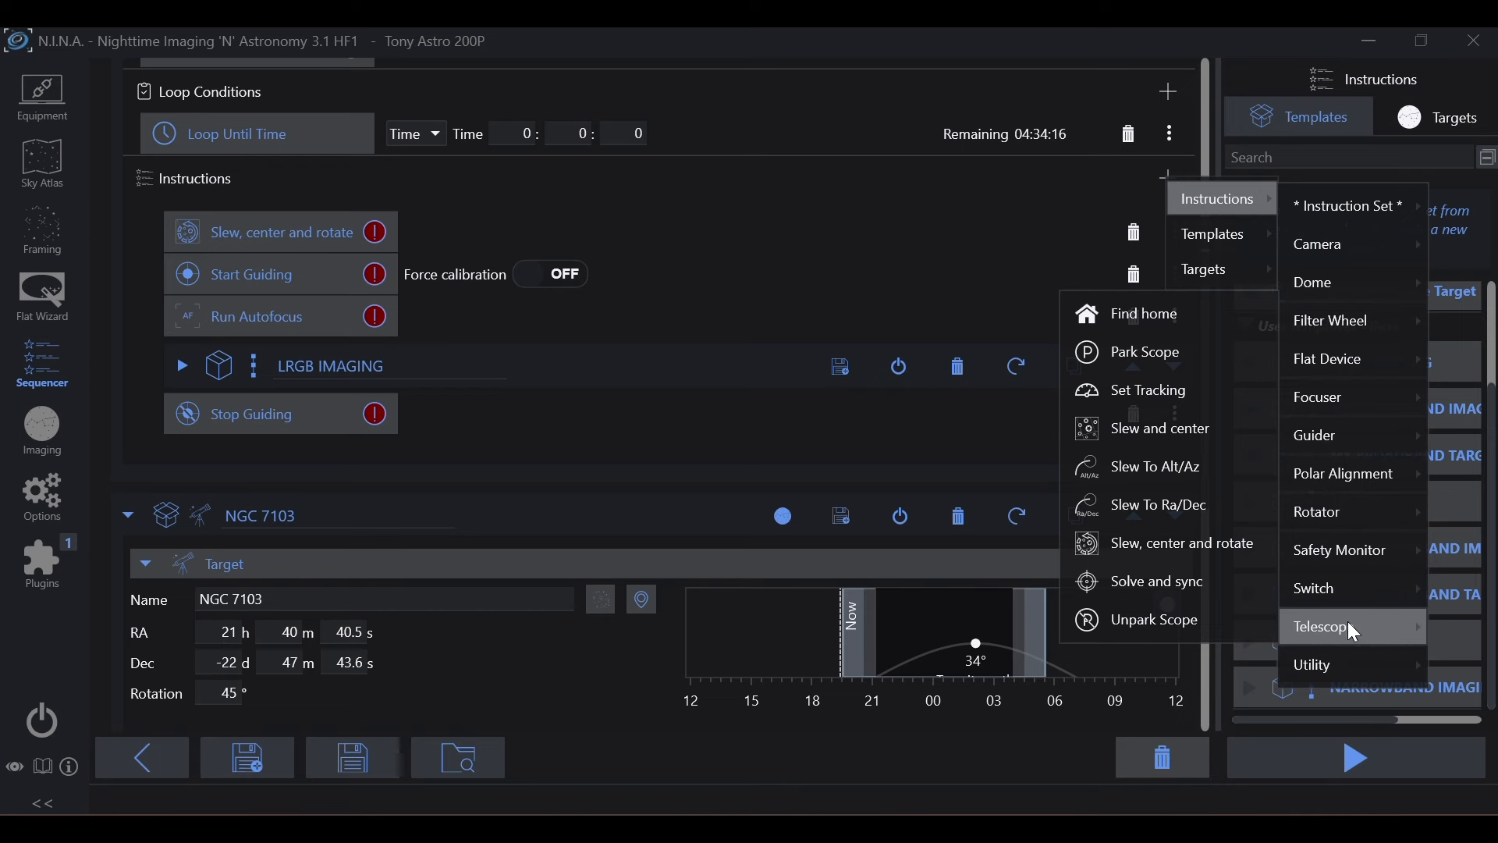
pyautogui.click(1147, 315)
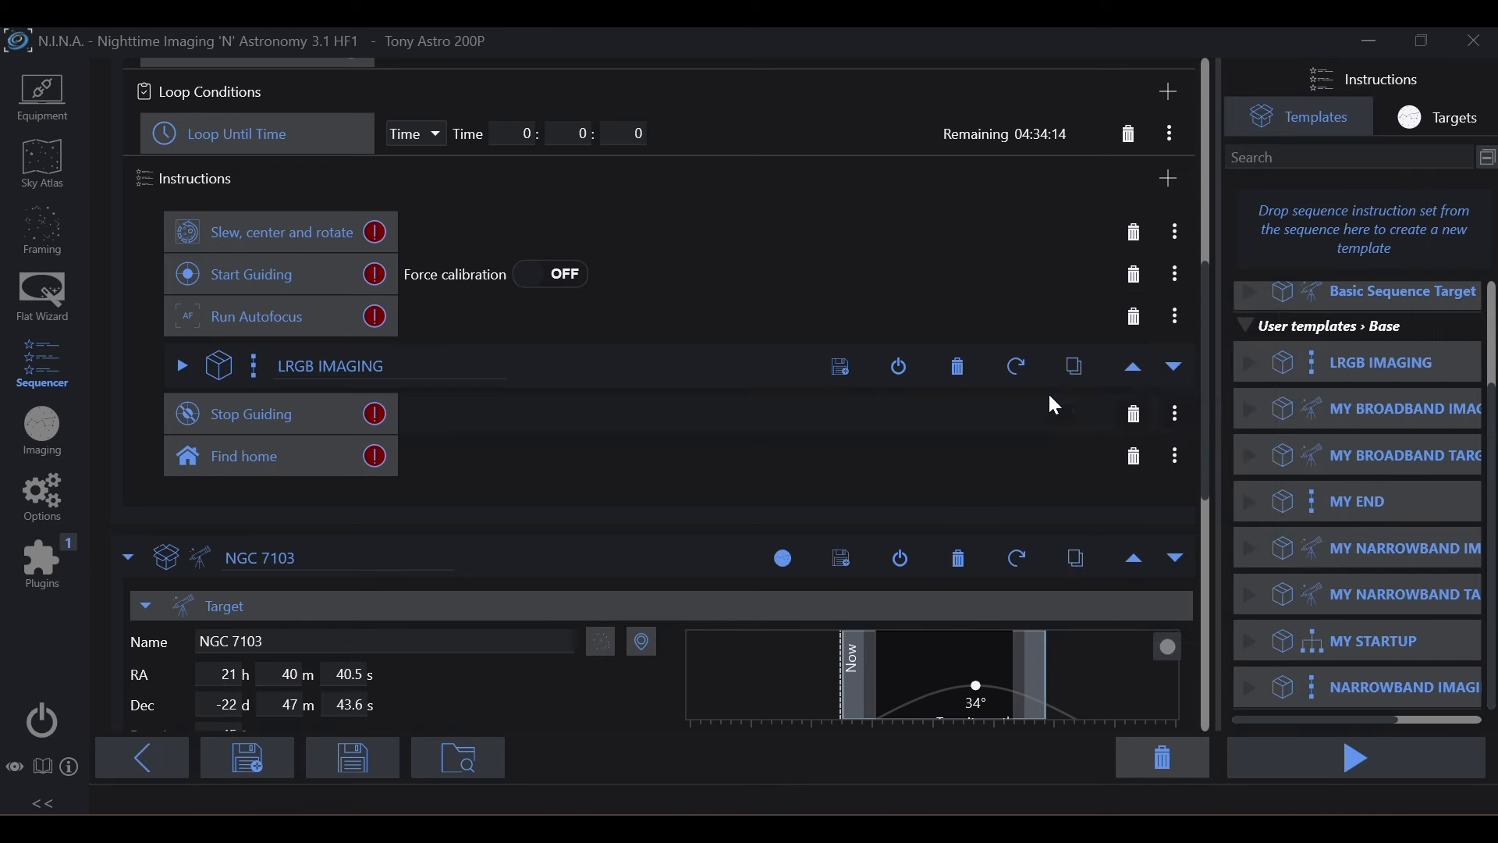
pyautogui.click(1171, 178)
pyautogui.moveTo(1231, 195)
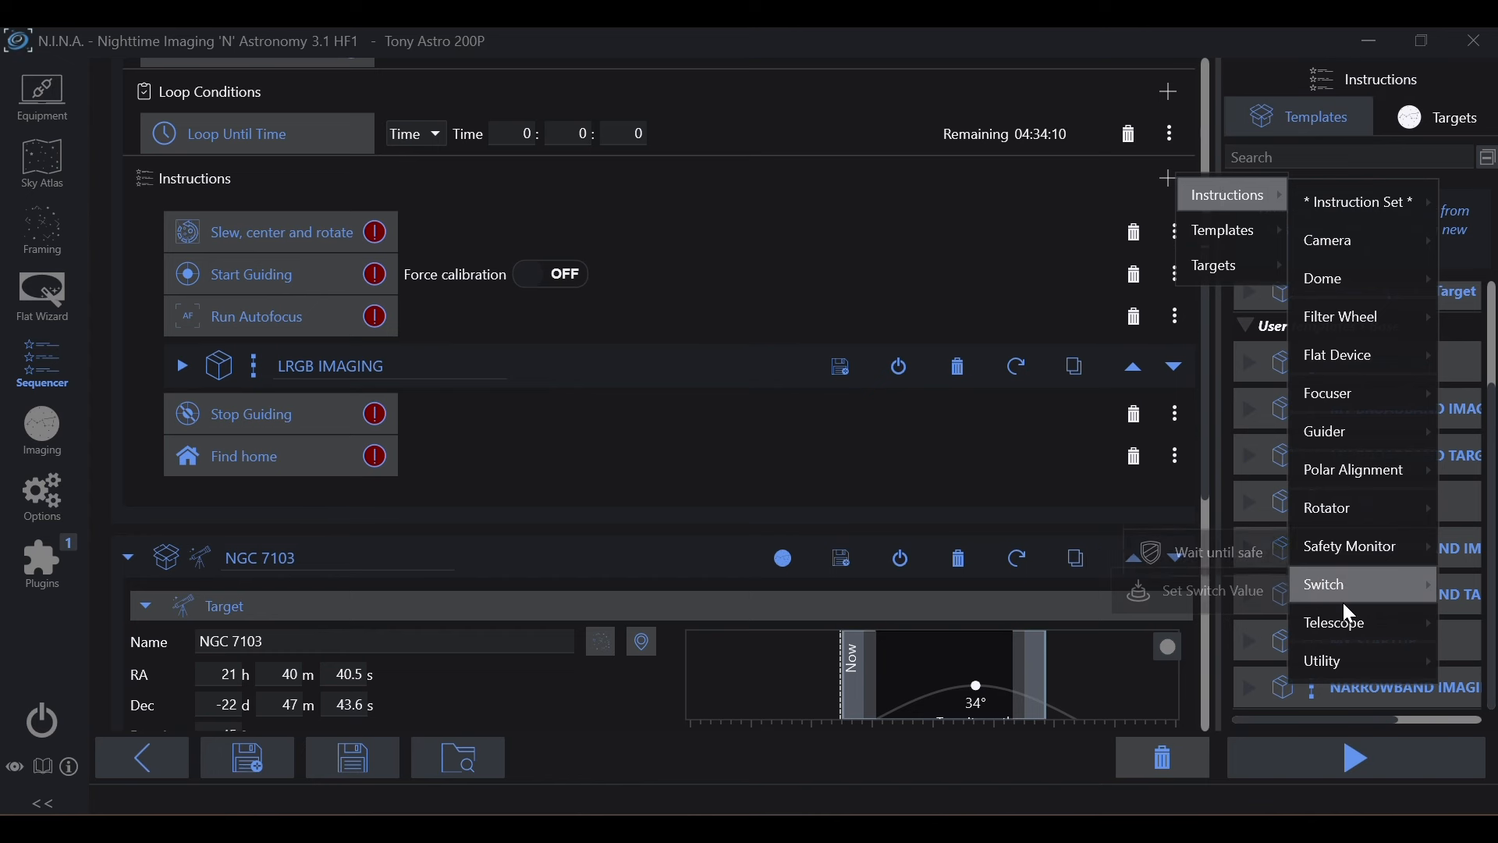
pyautogui.moveTo(1338, 624)
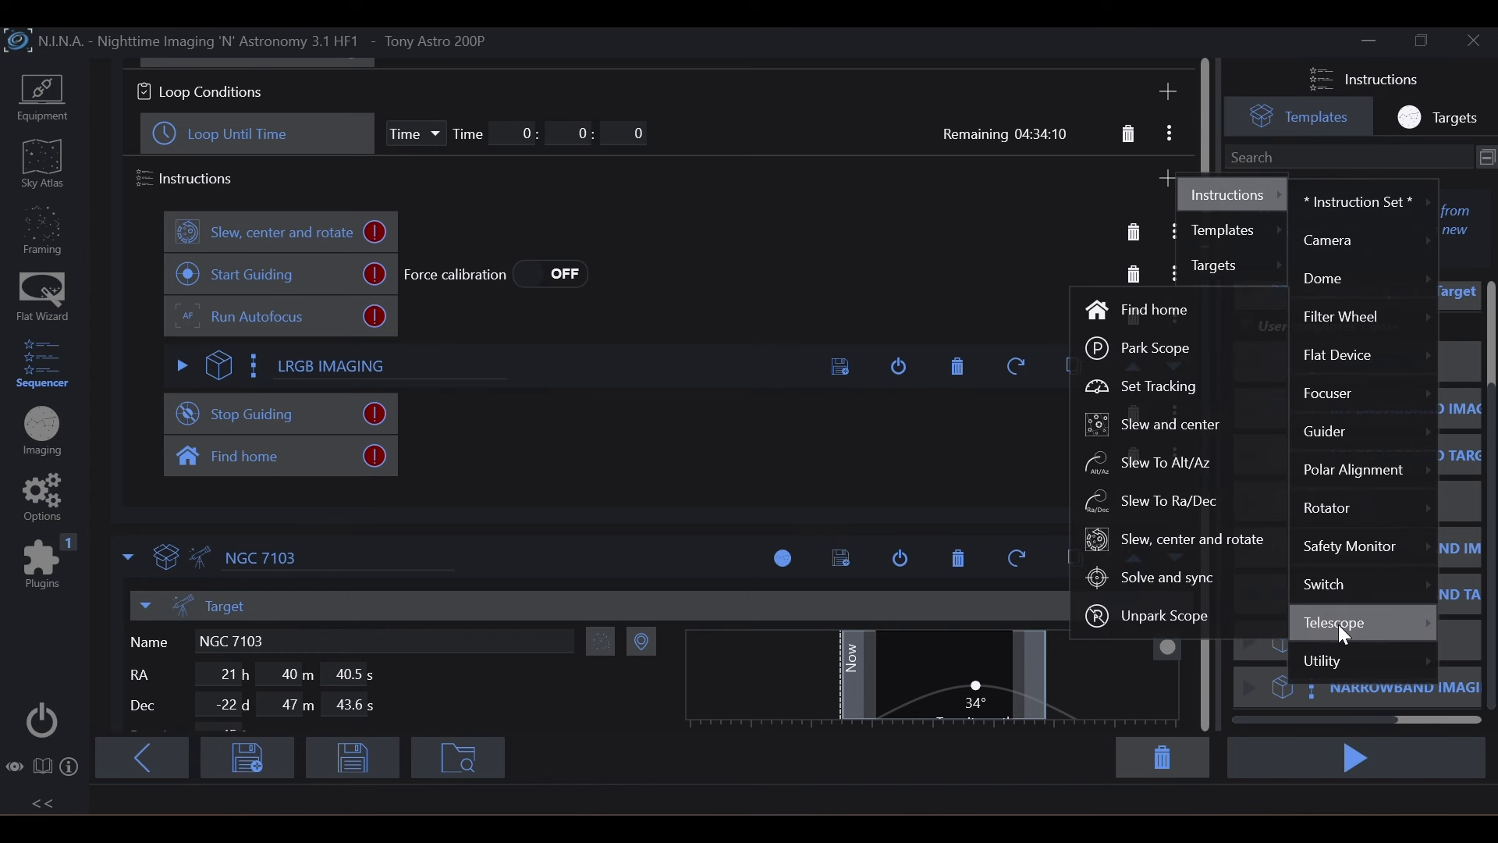
pyautogui.click(1184, 351)
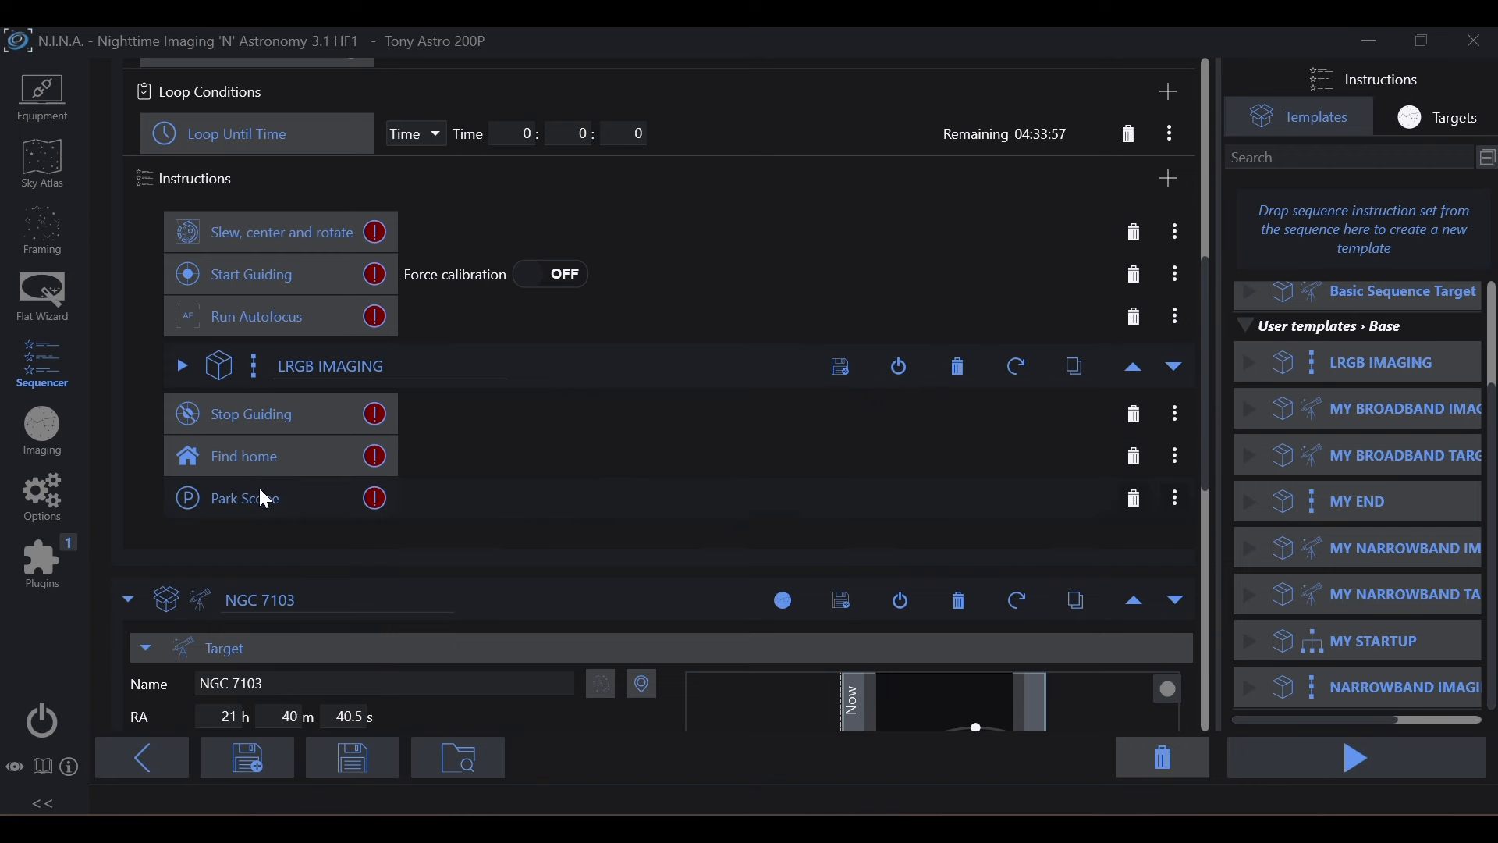
# Add an Unpark Scope instruction to NGC 7103 and place it between Wait for Time and Slew, center and rotate.
pyautogui.scroll(-10, 574, 448)
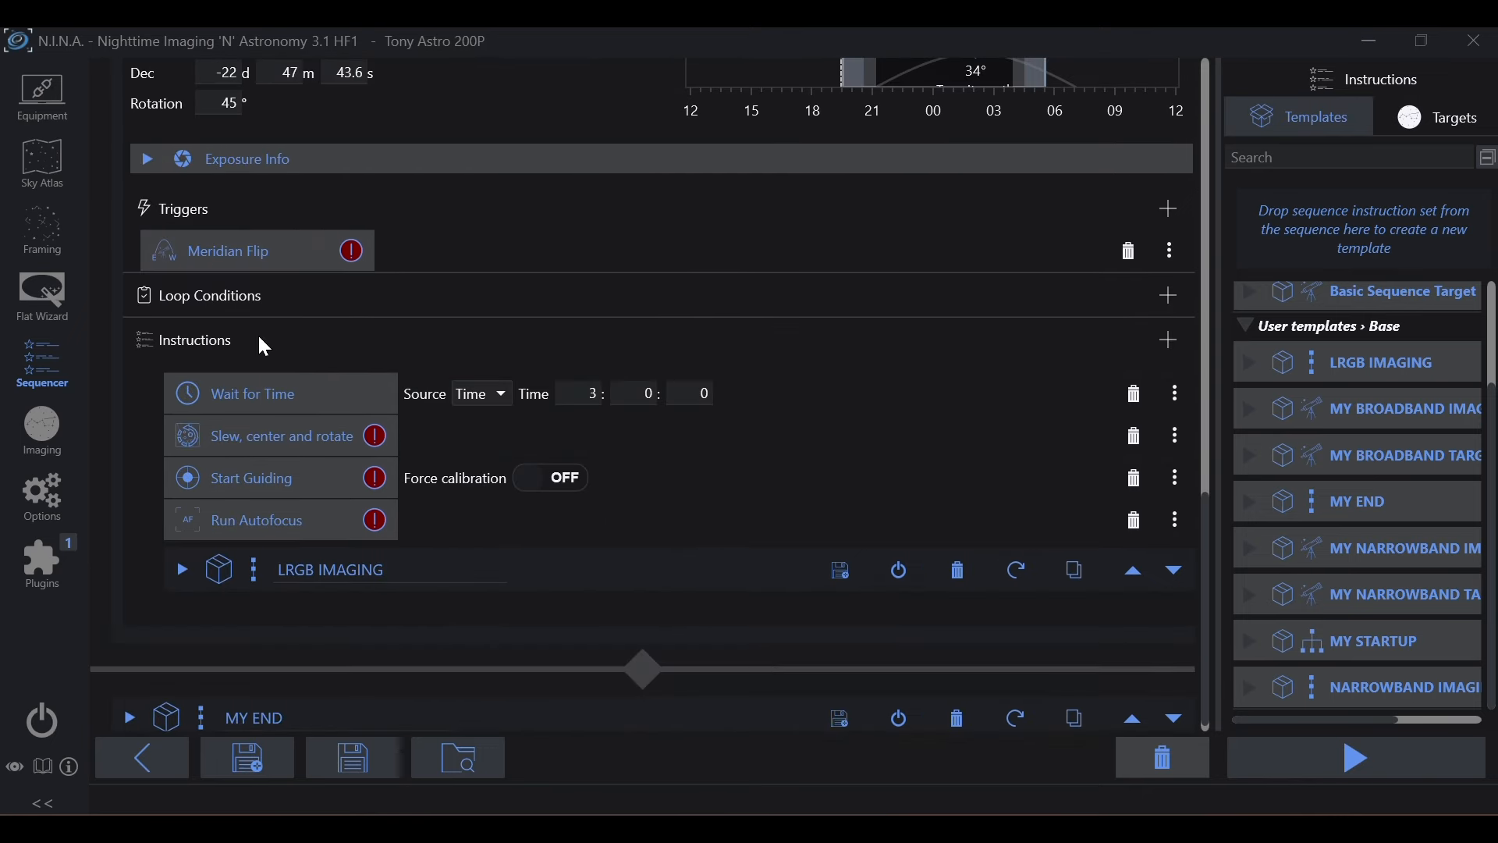
pyautogui.click(1162, 343)
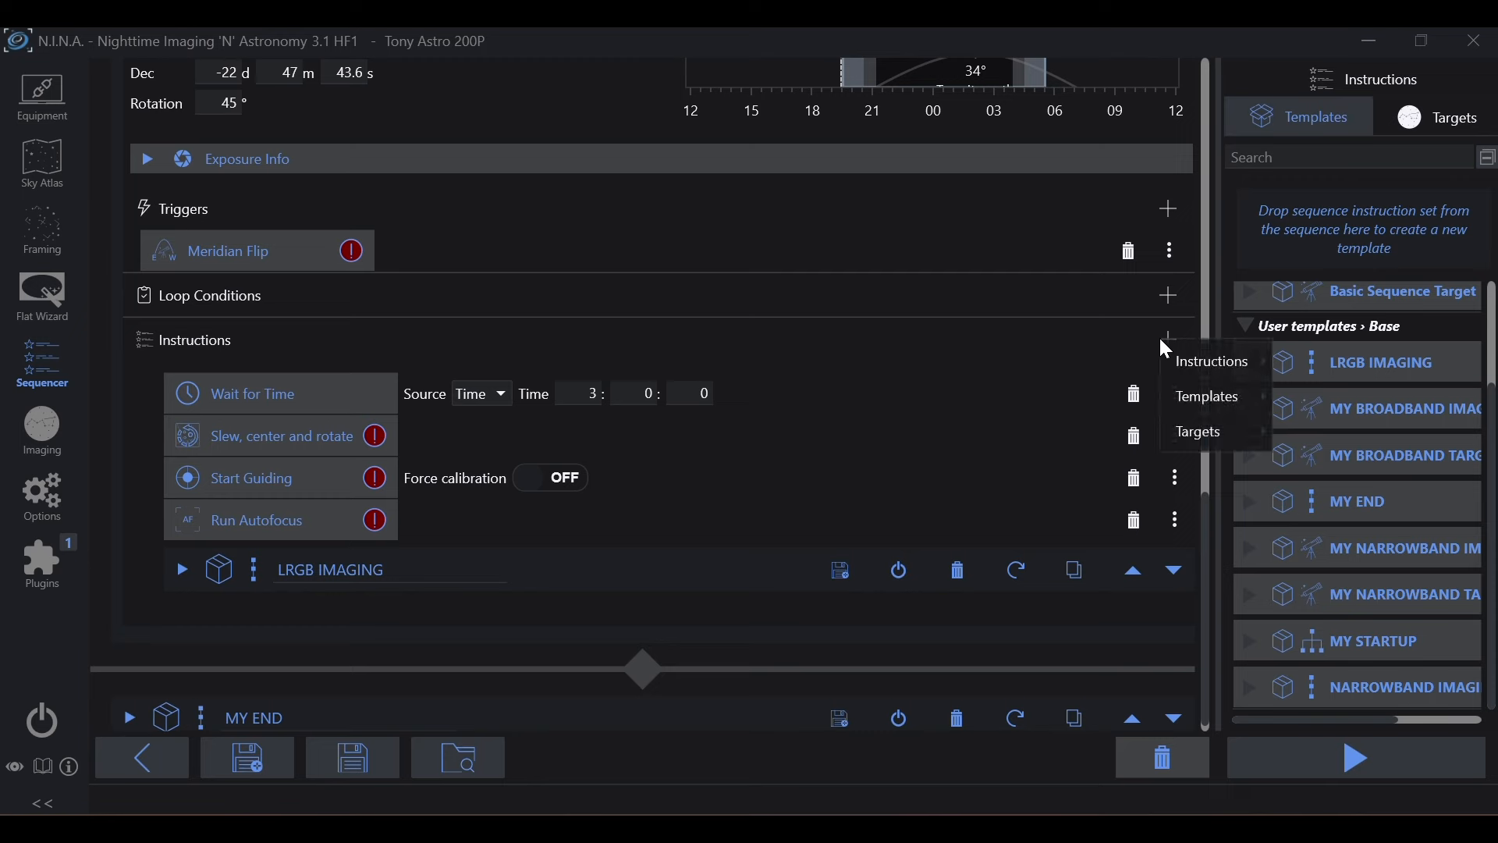
pyautogui.moveTo(1209, 359)
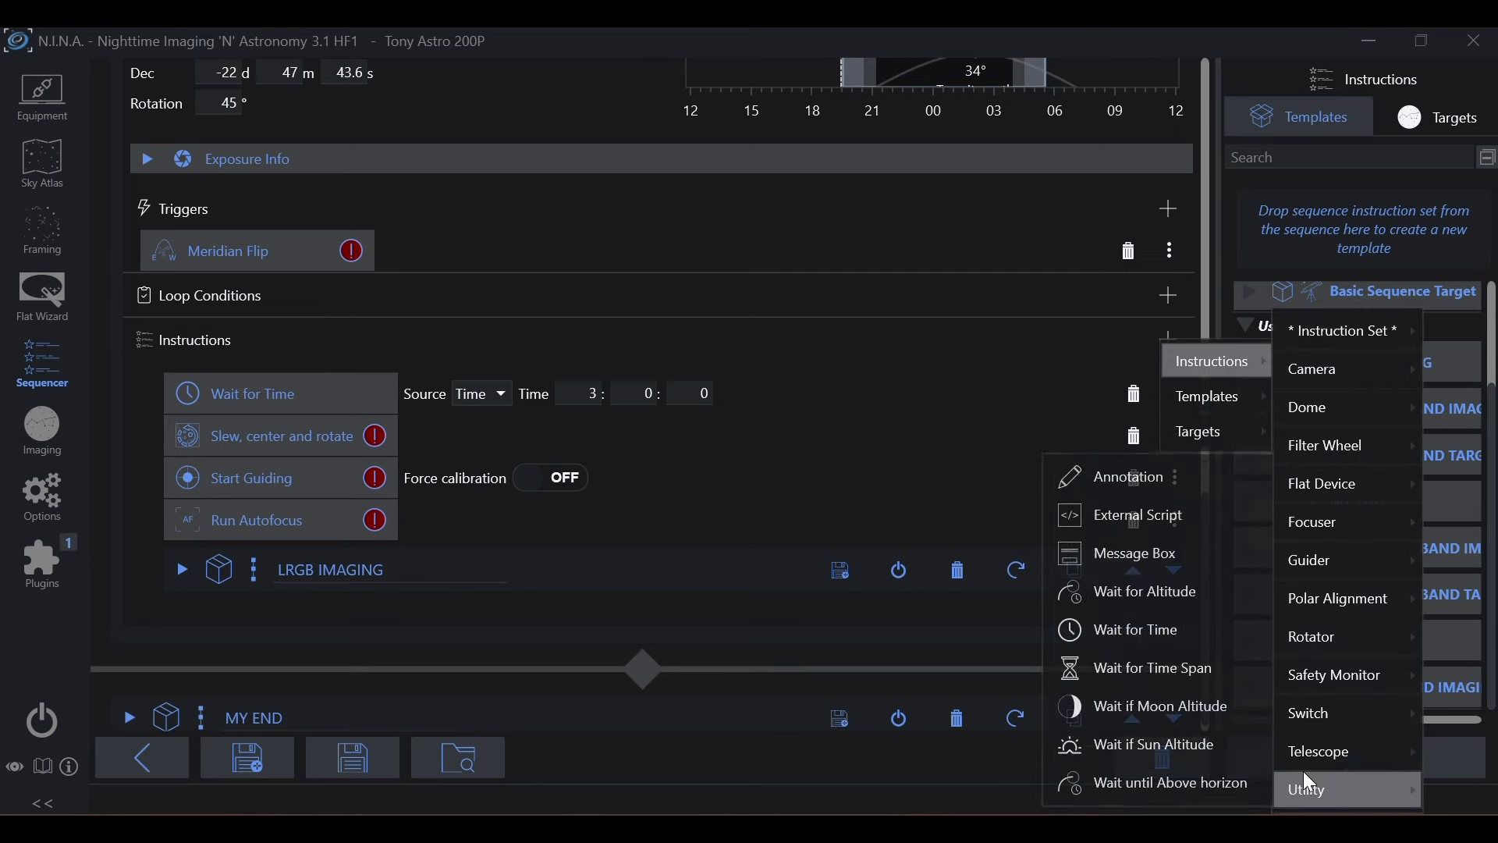
pyautogui.moveTo(1304, 754)
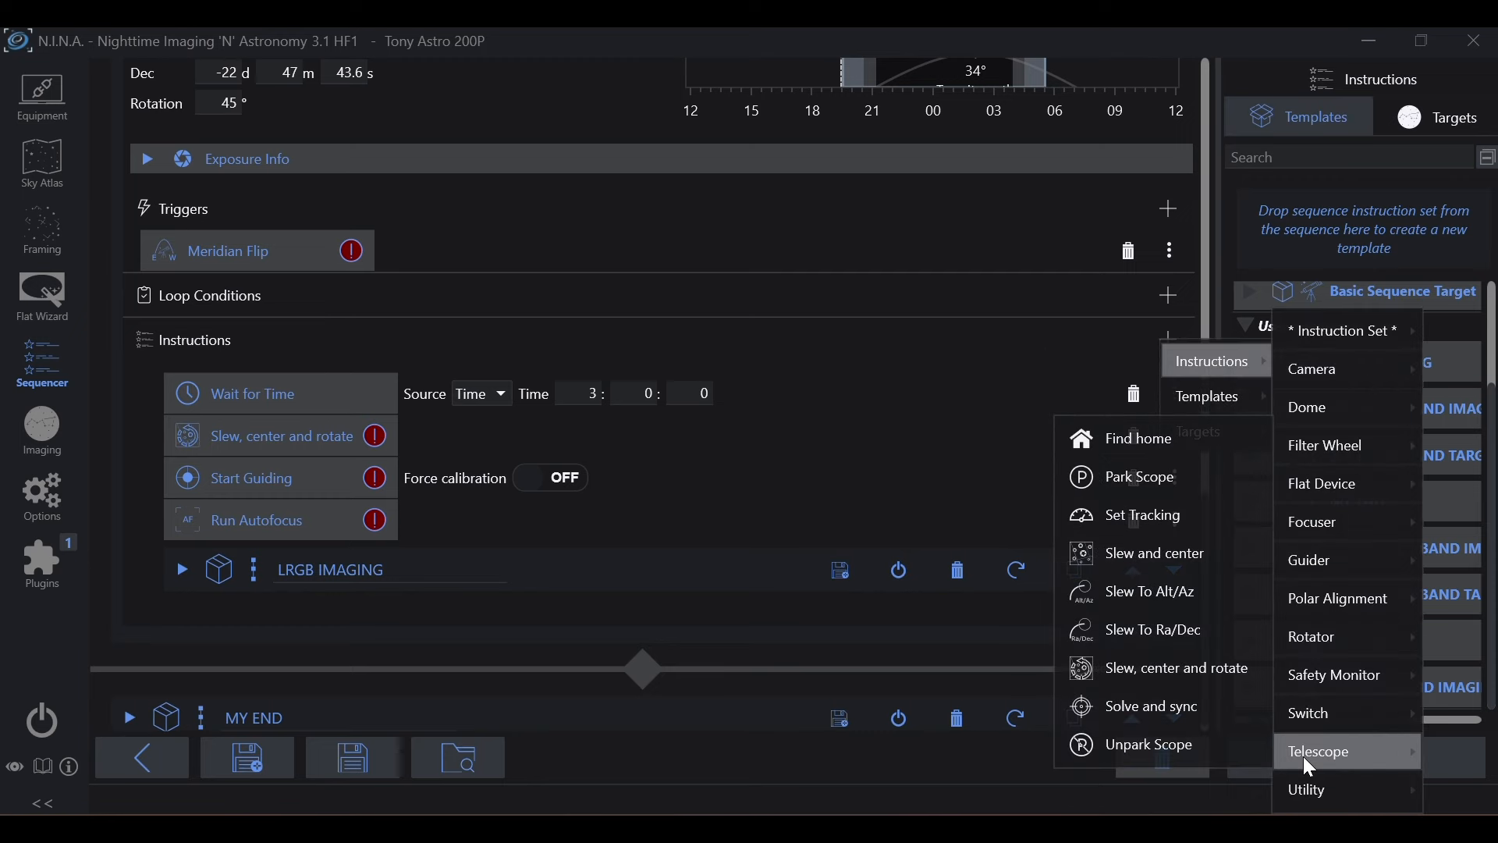
pyautogui.click(1163, 746)
pyautogui.moveTo(245, 621); pyautogui.dragTo(286, 441)
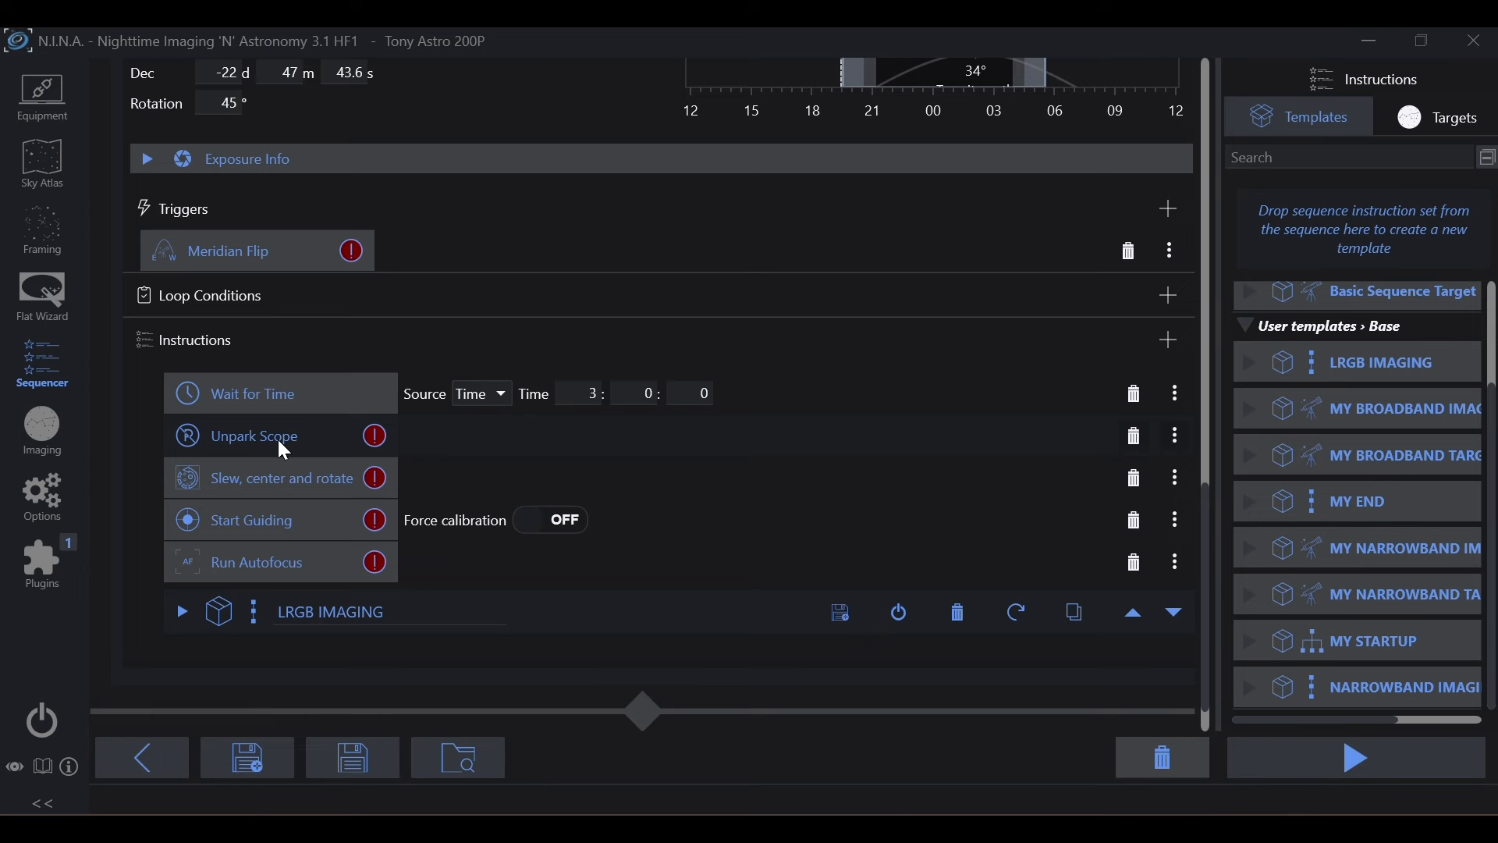
# Review the transition between both targets and the Loop while Altitude Above Horizon condition and instructions of M 58.
pyautogui.scroll(5, 276, 438)
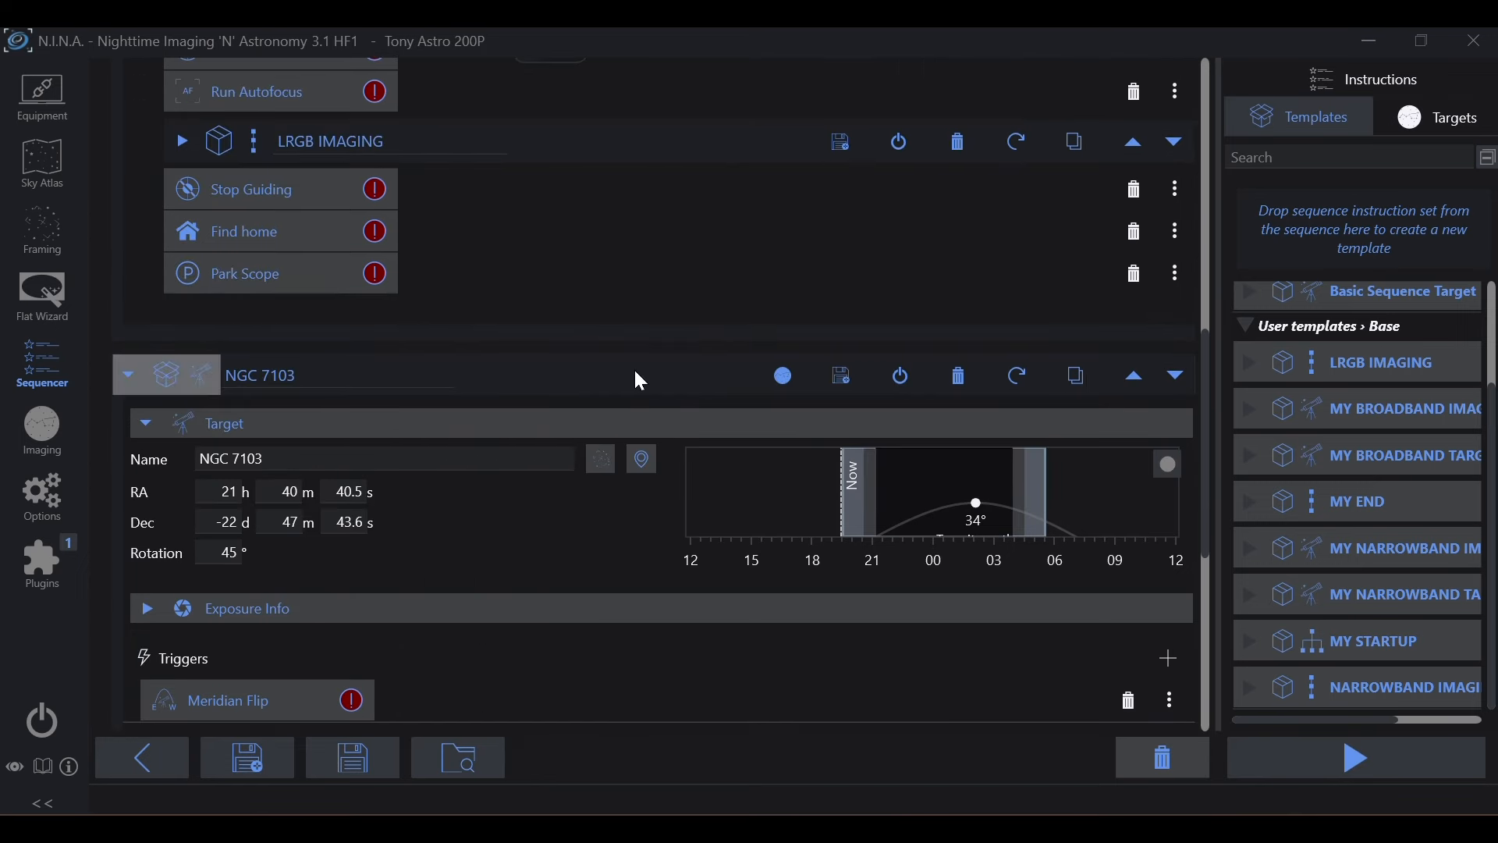
pyautogui.scroll(-5, 673, 455)
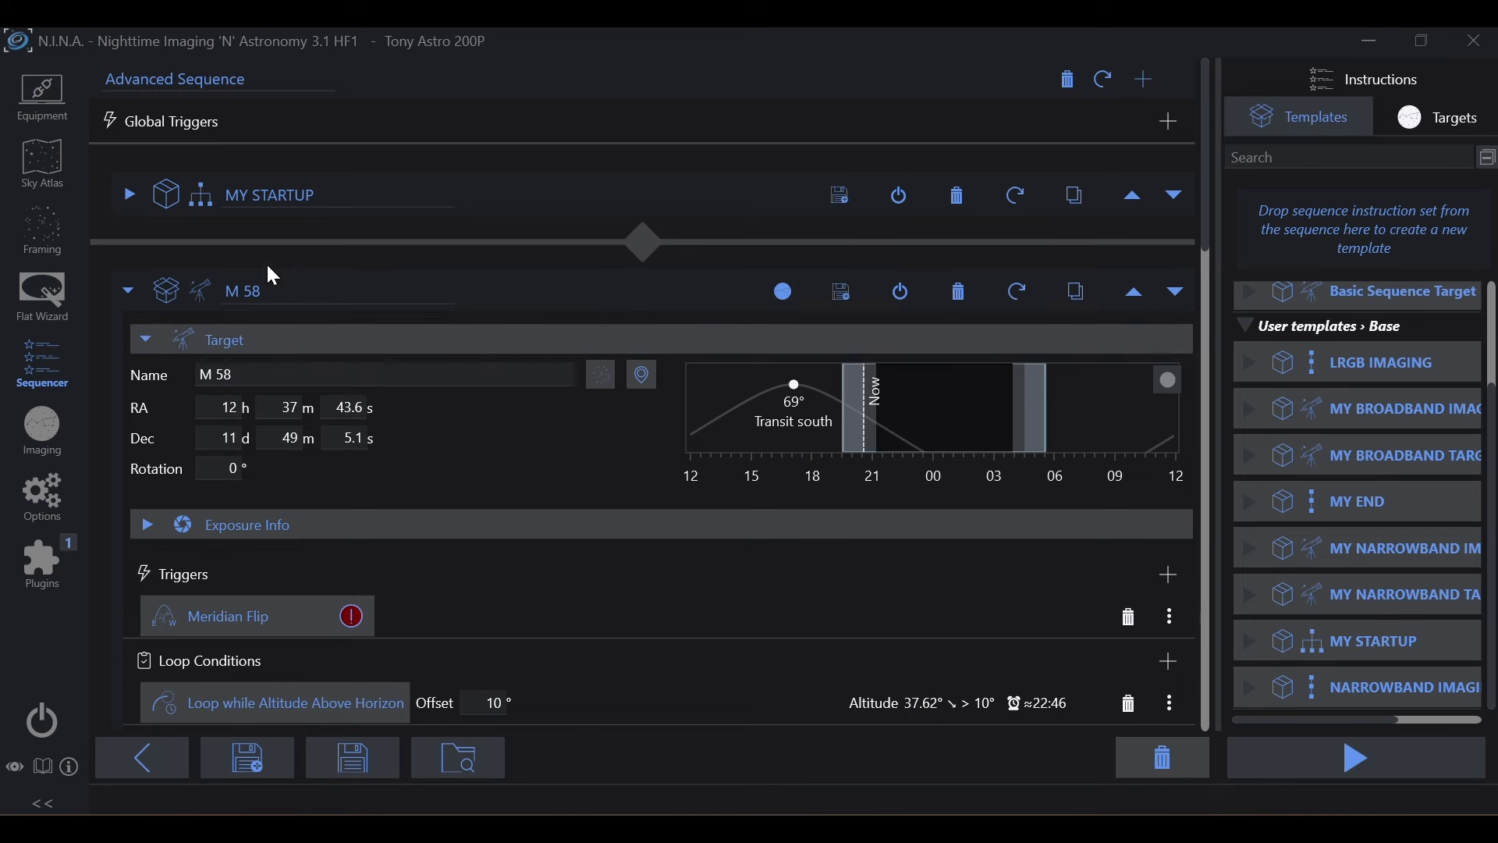
pyautogui.scroll(-10, 606, 457)
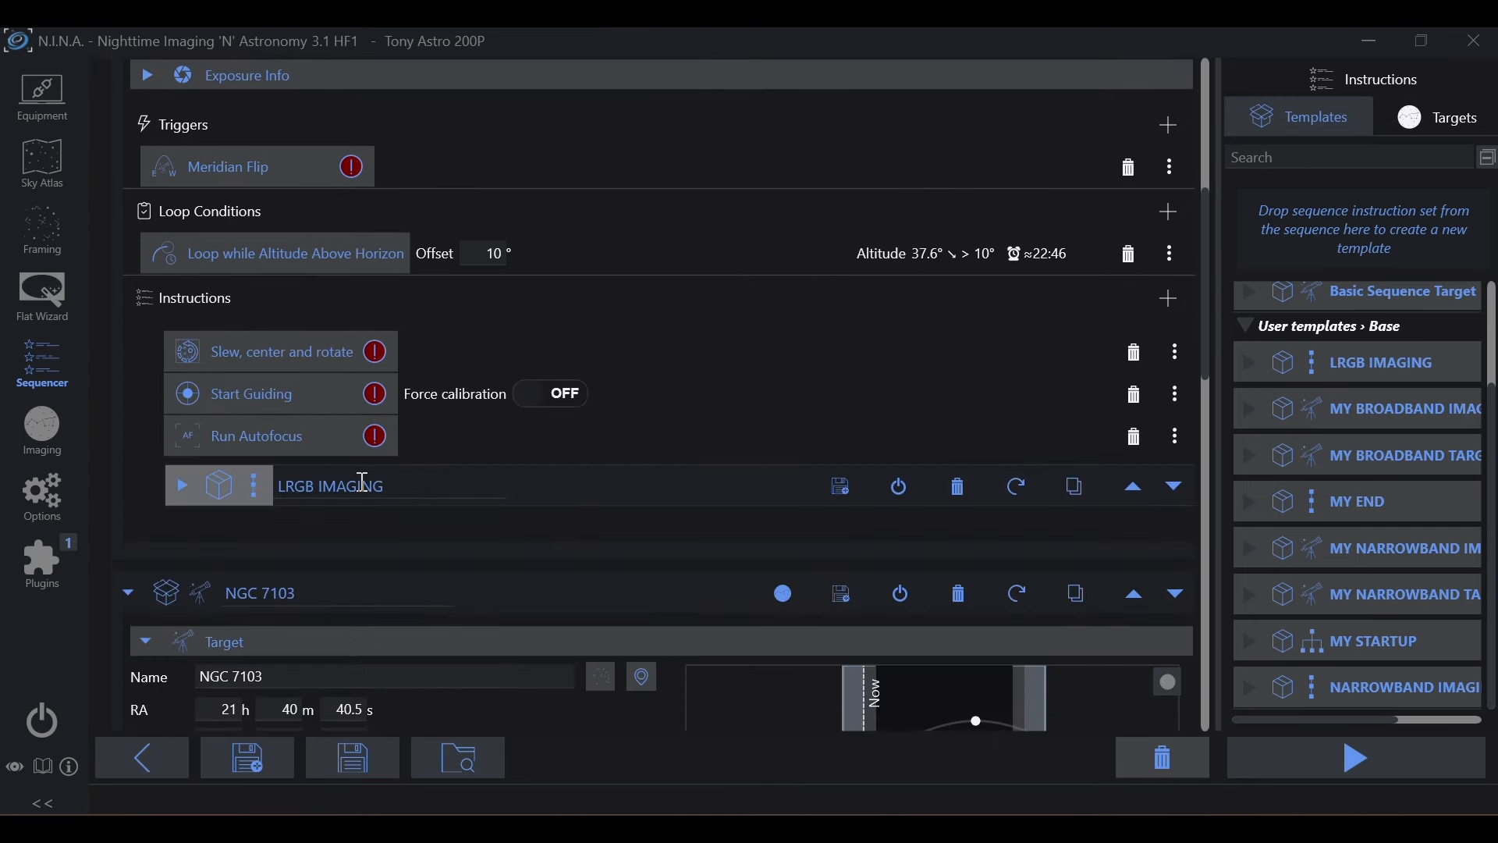
pyautogui.scroll(3, 541, 503)
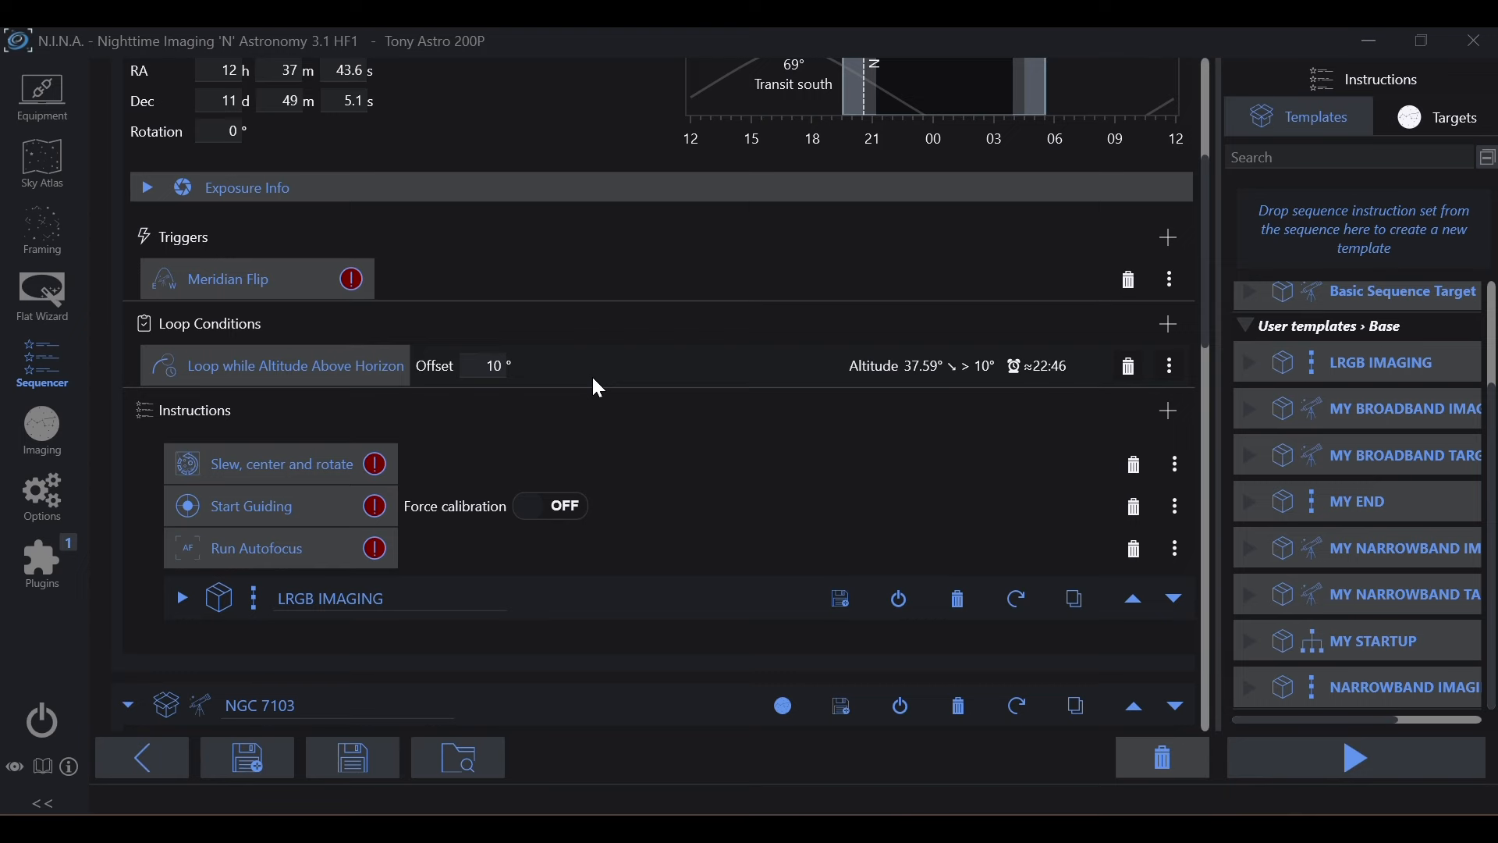
pyautogui.scroll(4, 591, 375)
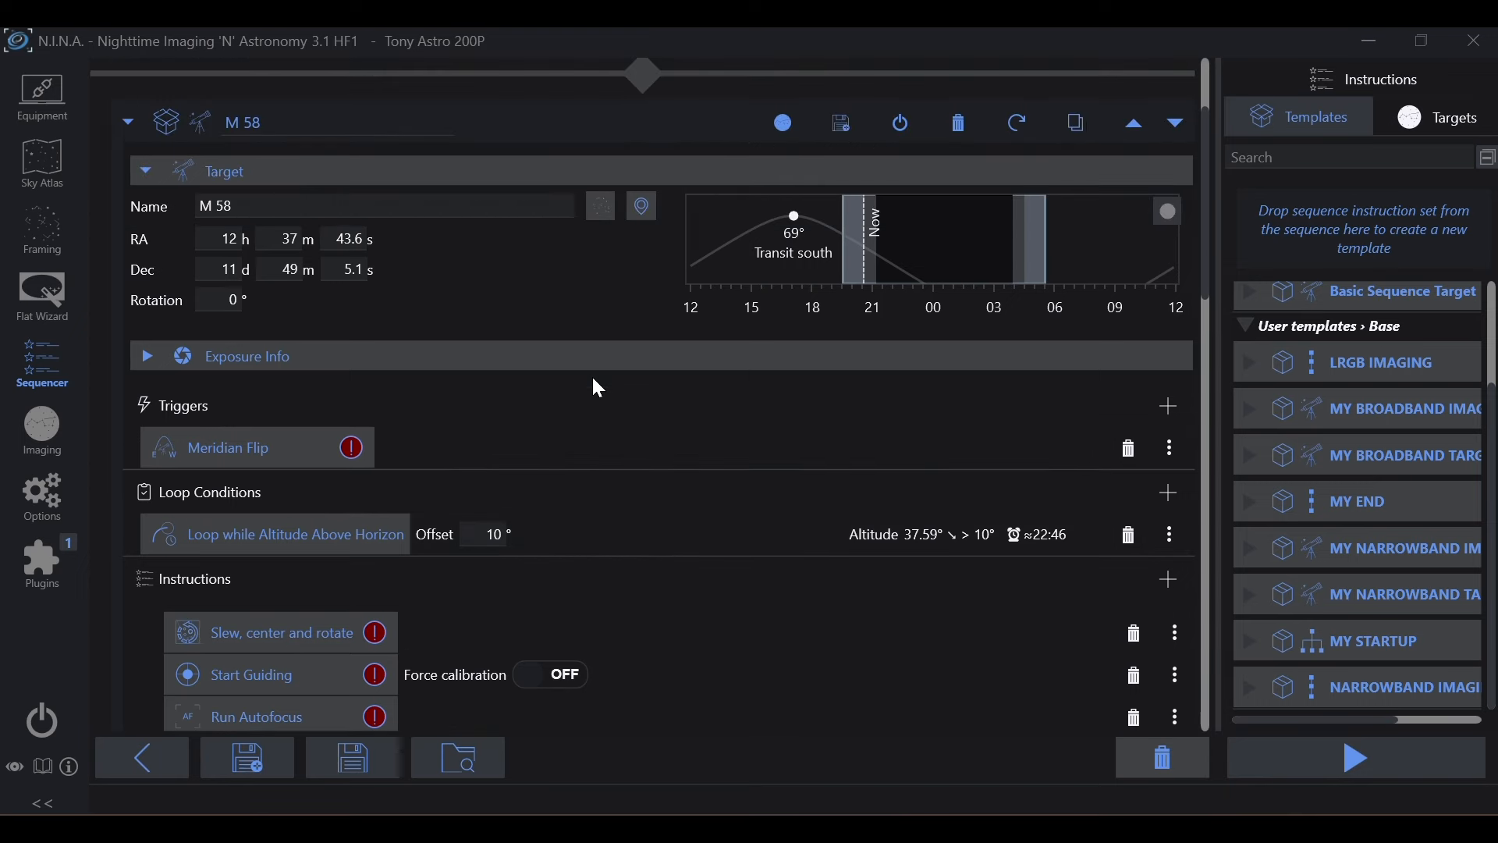
pyautogui.scroll(-3, 598, 553)
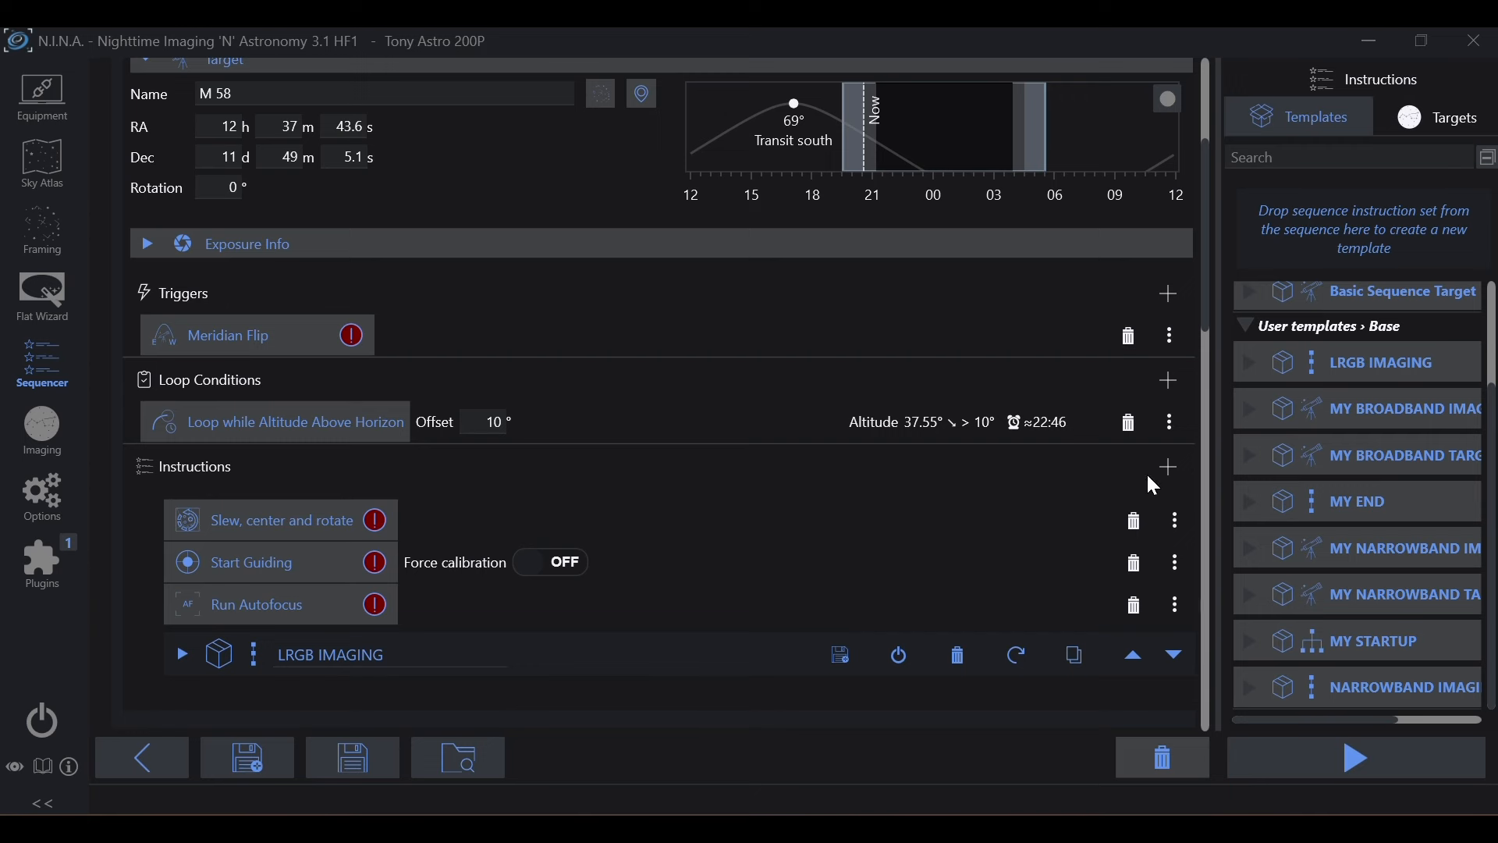
# Add a Set Tracking instruction after LRGB IMAGING in M 58 and set its tracking rate to Stopped.
pyautogui.click(1171, 468)
pyautogui.moveTo(1247, 491)
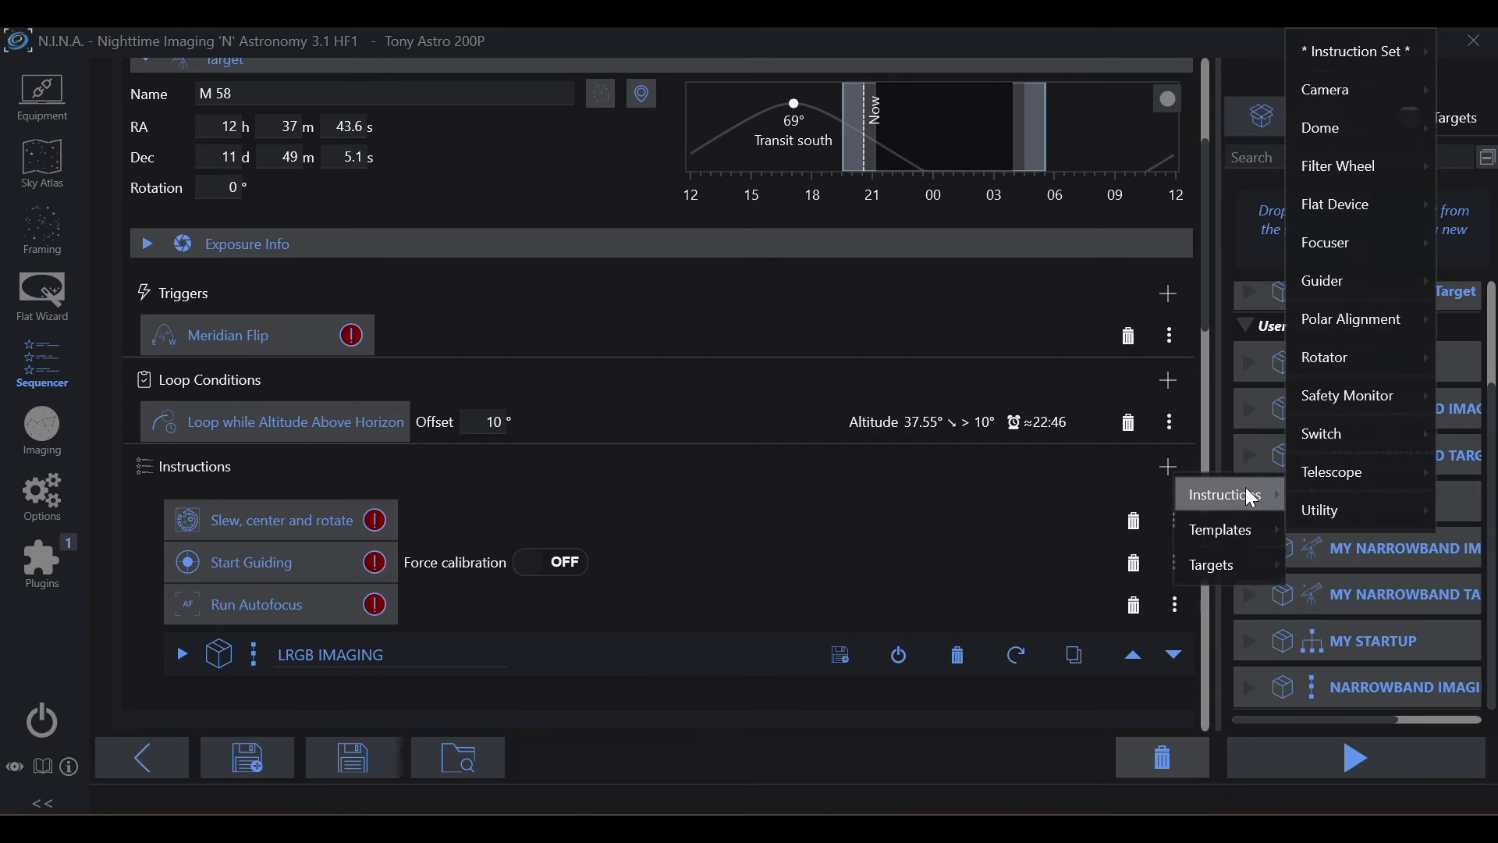
pyautogui.moveTo(1315, 471)
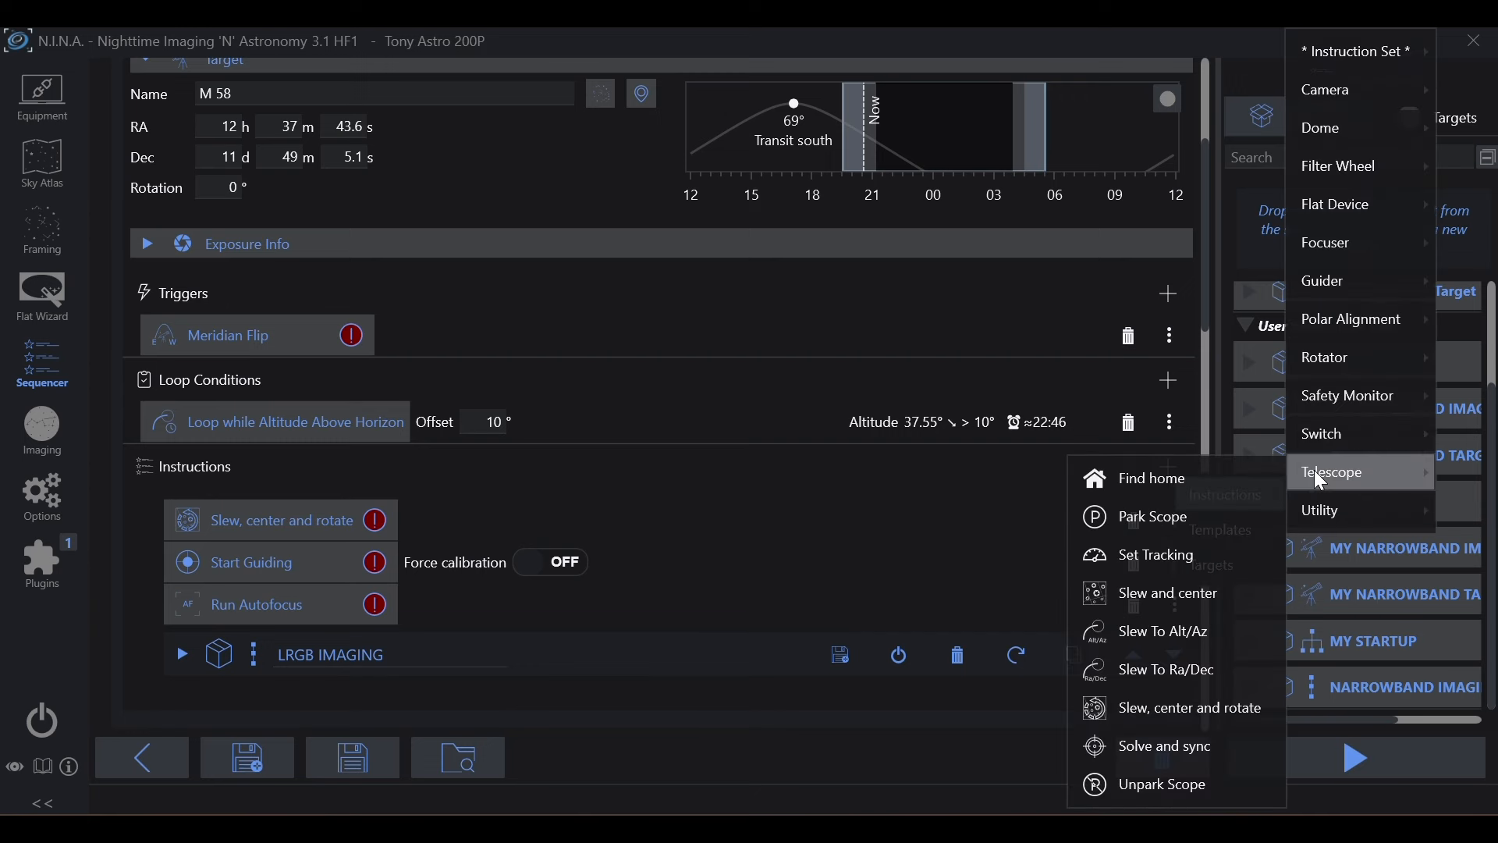
pyautogui.click(1127, 552)
pyautogui.scroll(-3, 816, 535)
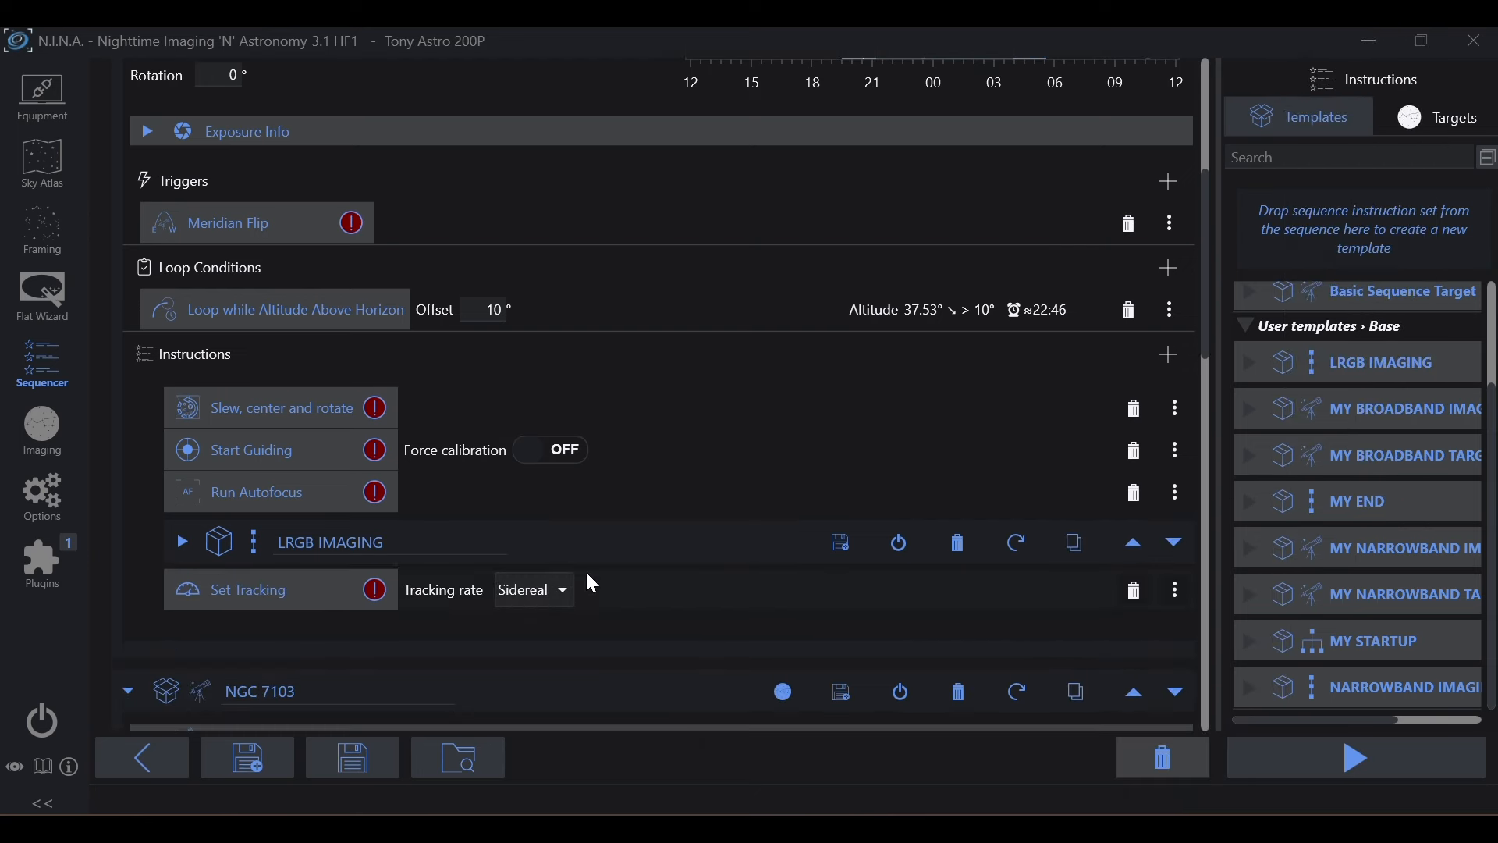
pyautogui.click(533, 595)
pyautogui.click(530, 697)
# Add a Stop Guiding instruction to M 58 and move it ahead of Set Tracking.
pyautogui.click(1168, 355)
pyautogui.moveTo(1205, 373)
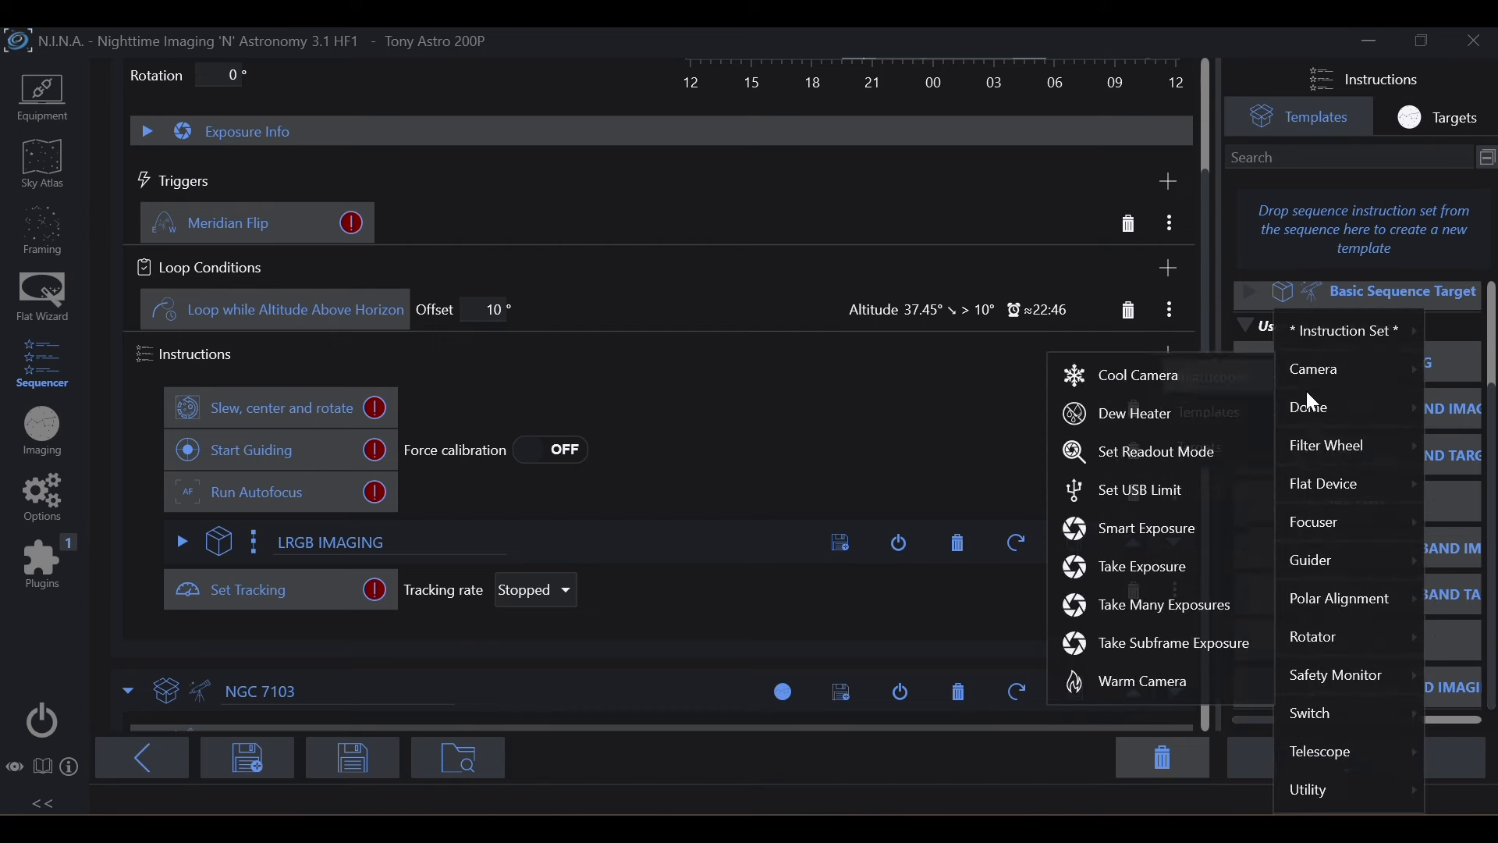
pyautogui.moveTo(1311, 557)
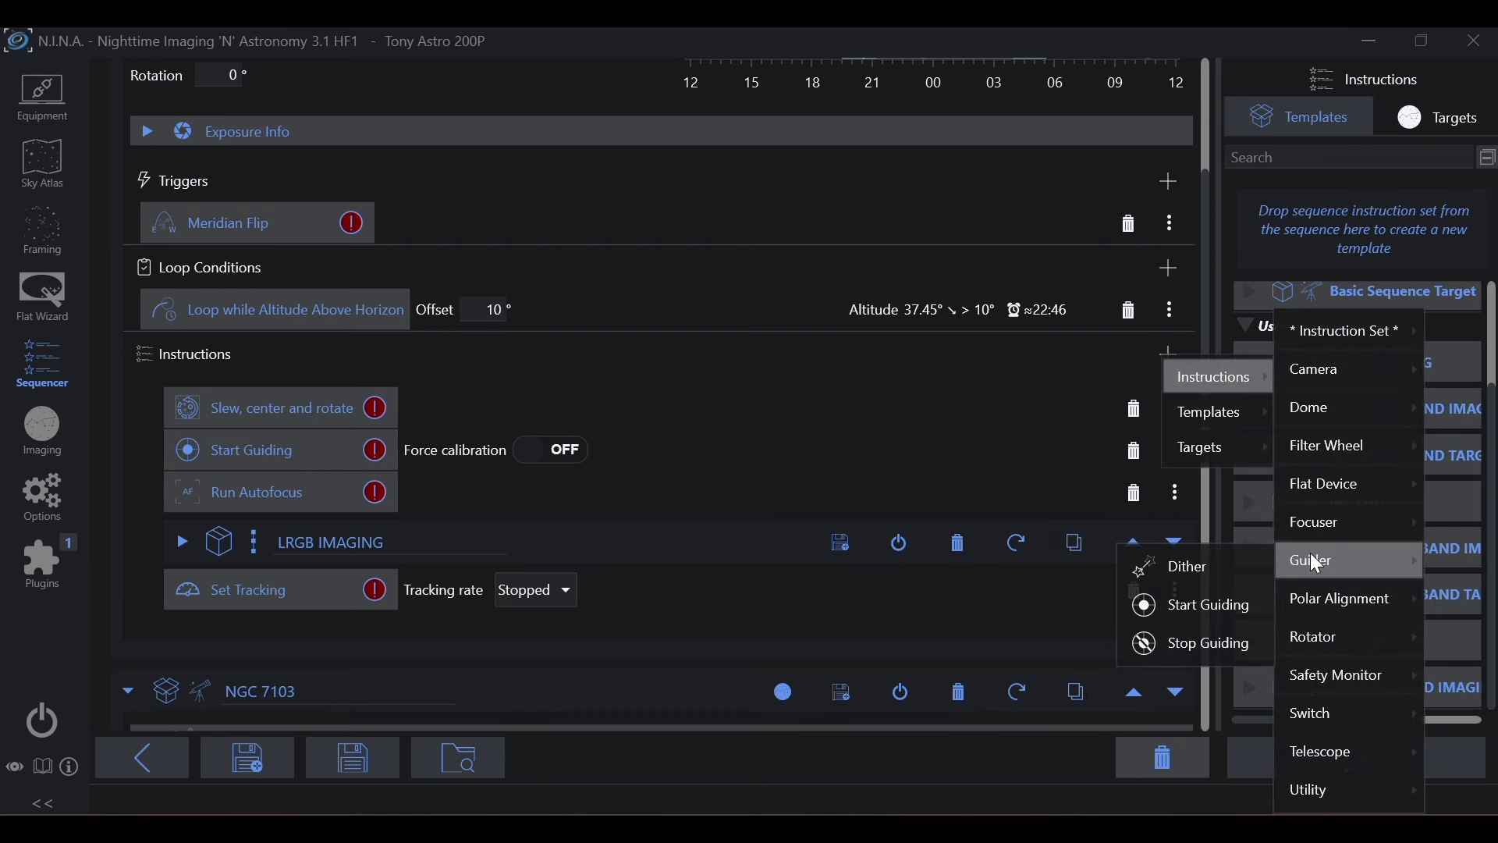
pyautogui.click(1195, 650)
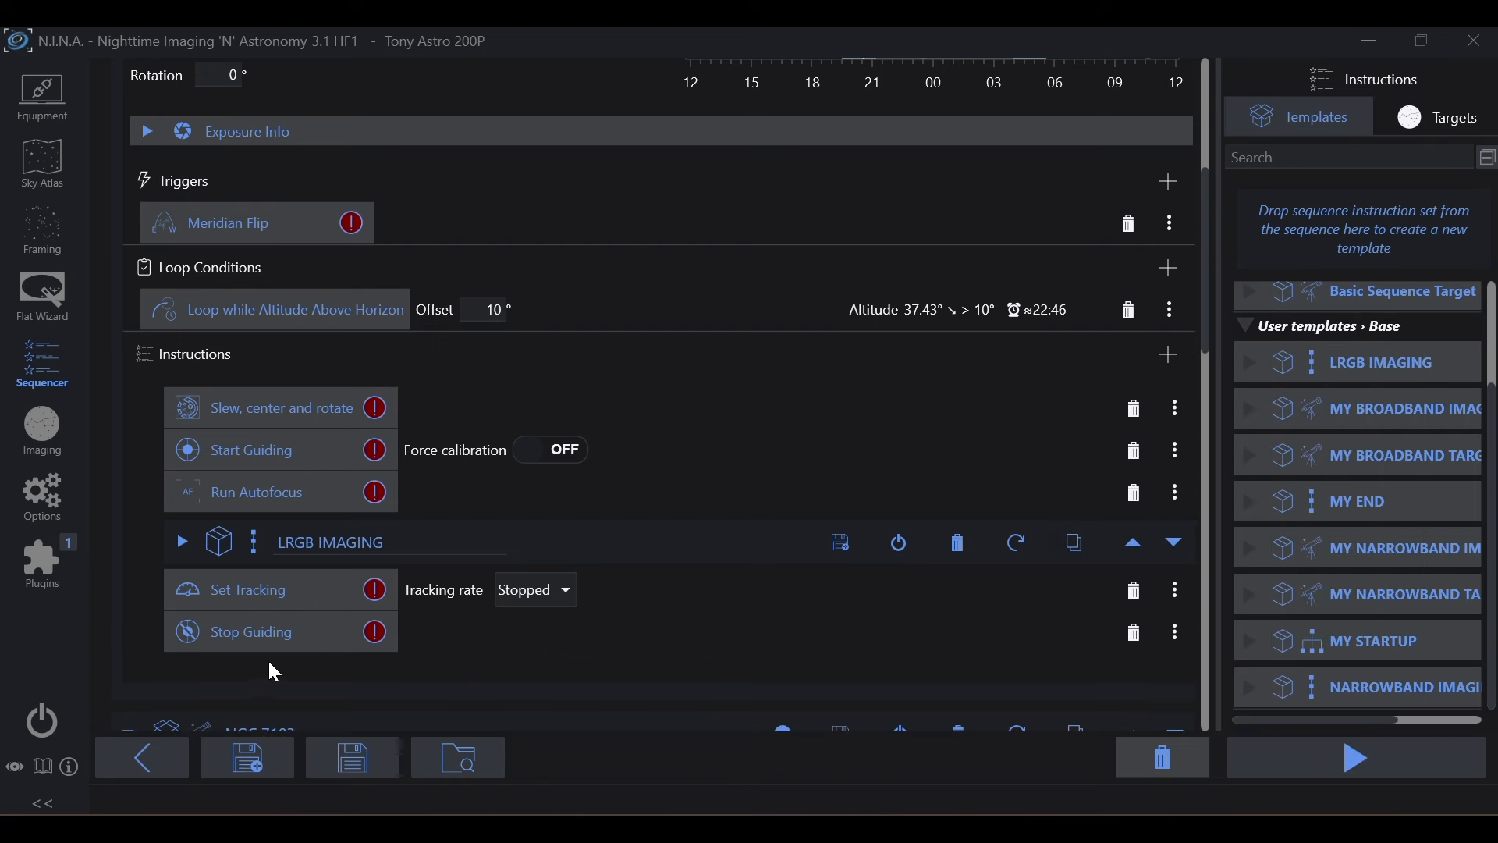
pyautogui.moveTo(227, 638); pyautogui.dragTo(236, 587)
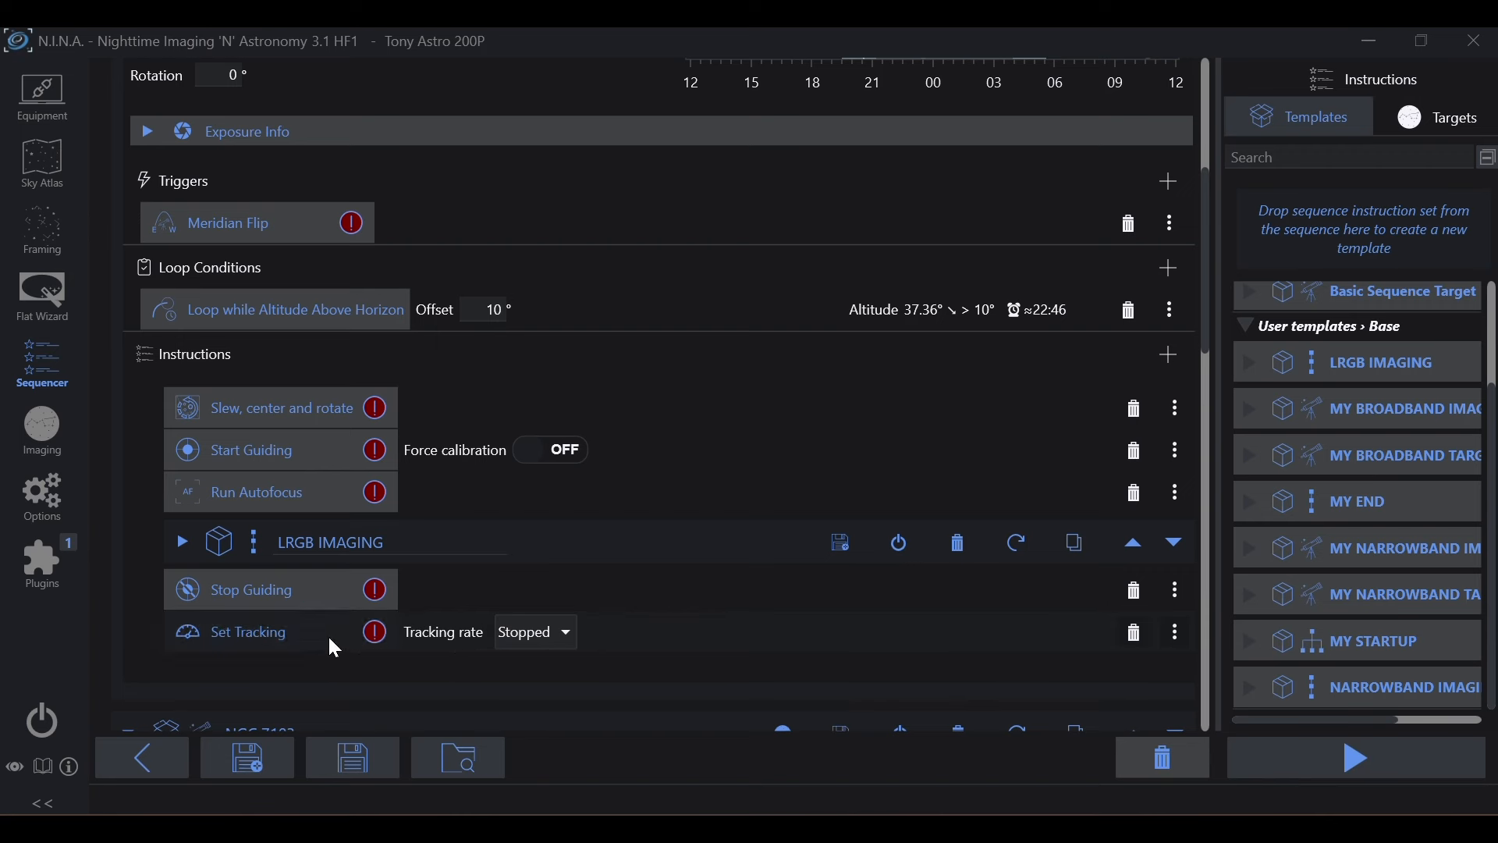
# Review the Loop Until Time condition and the Wait for Time instruction of the NGC 7103 target.
pyautogui.scroll(-6, 456, 592)
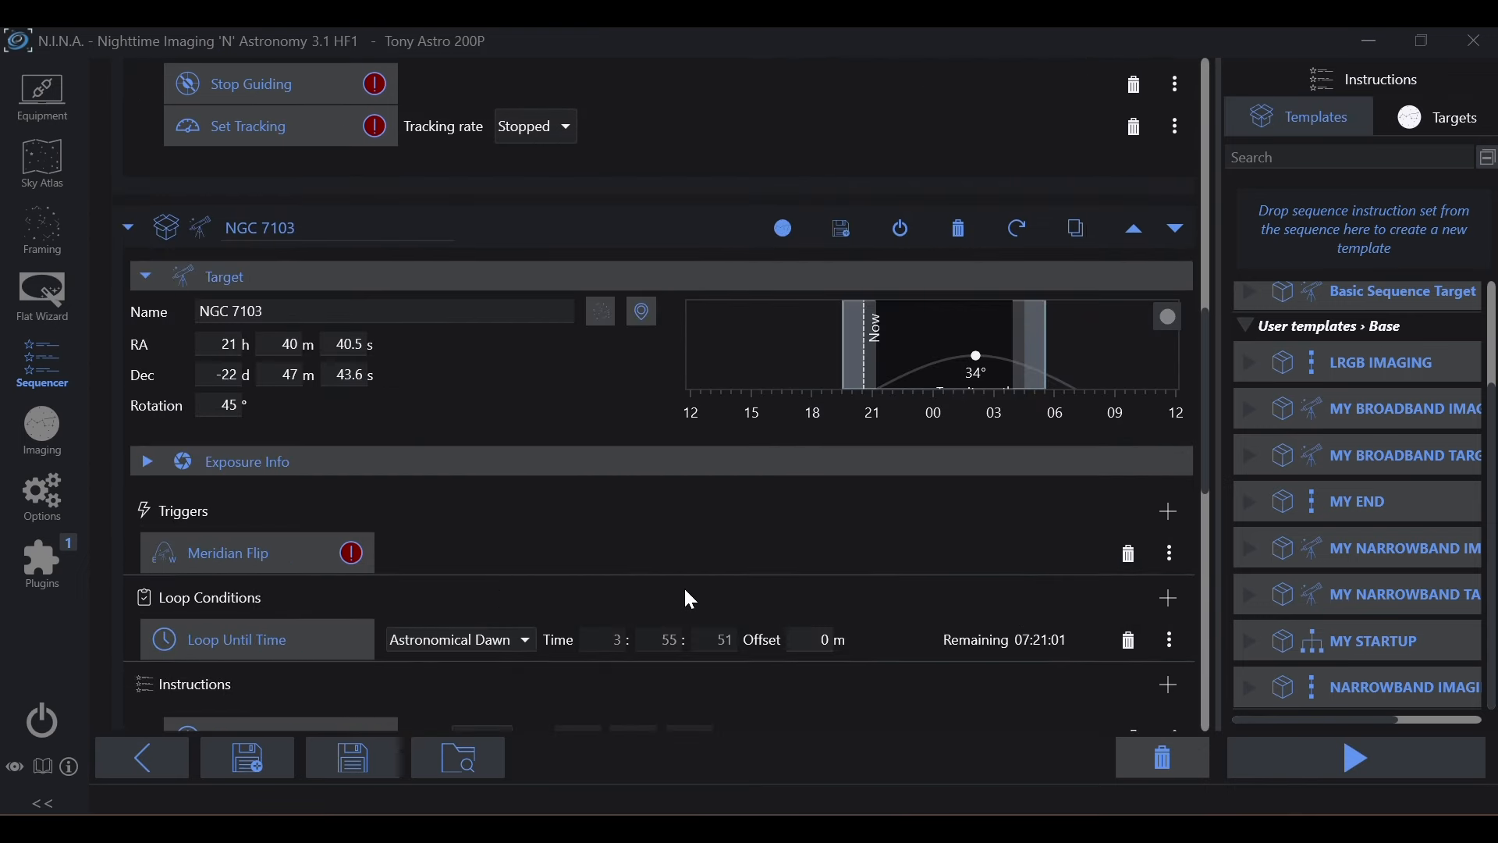
pyautogui.scroll(-1, 624, 599)
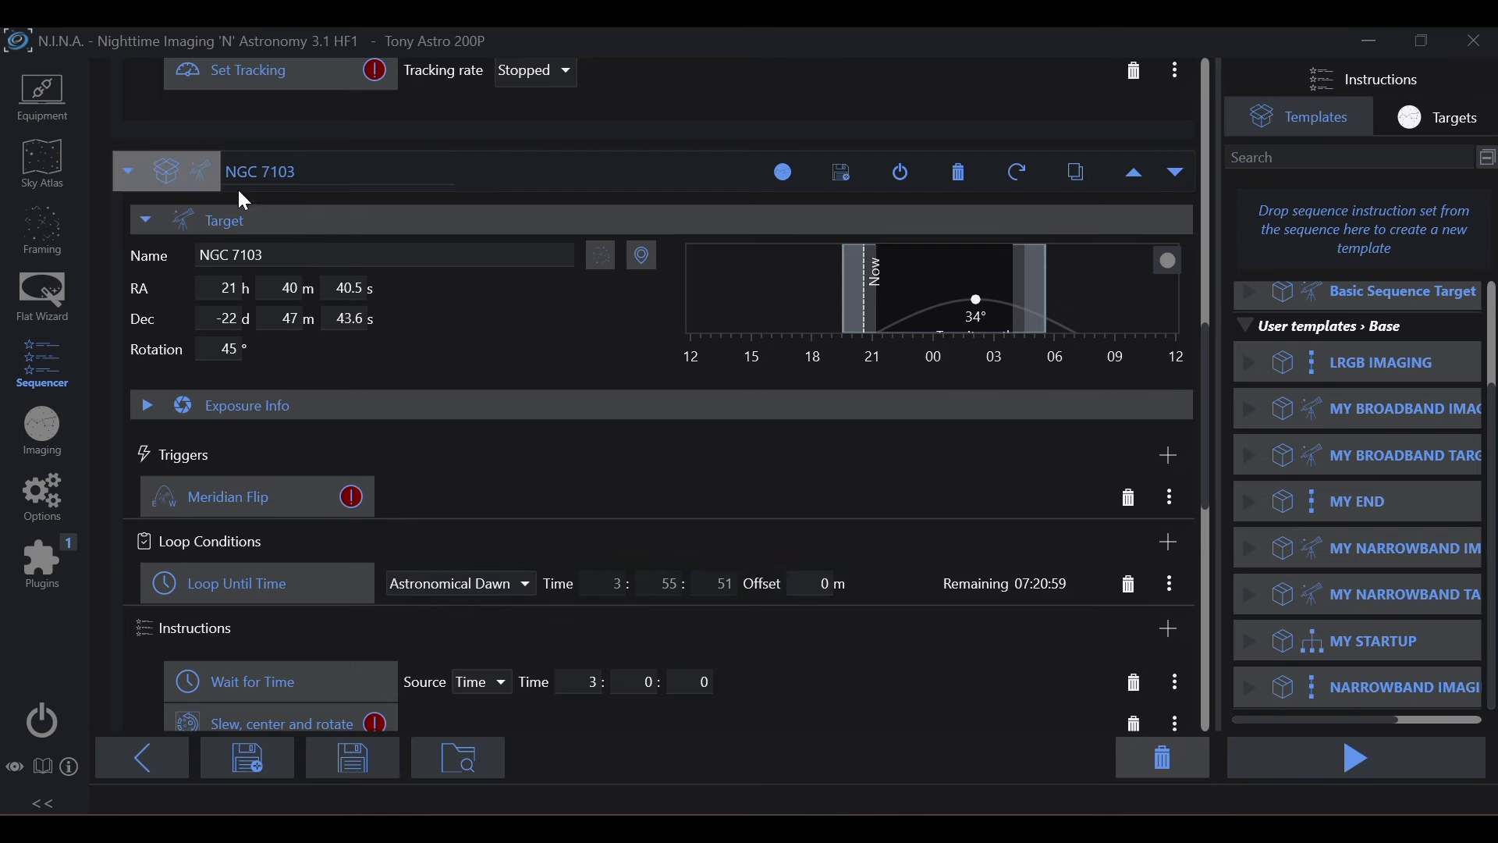
pyautogui.scroll(-1, 468, 351)
pyautogui.scroll(-1, 512, 406)
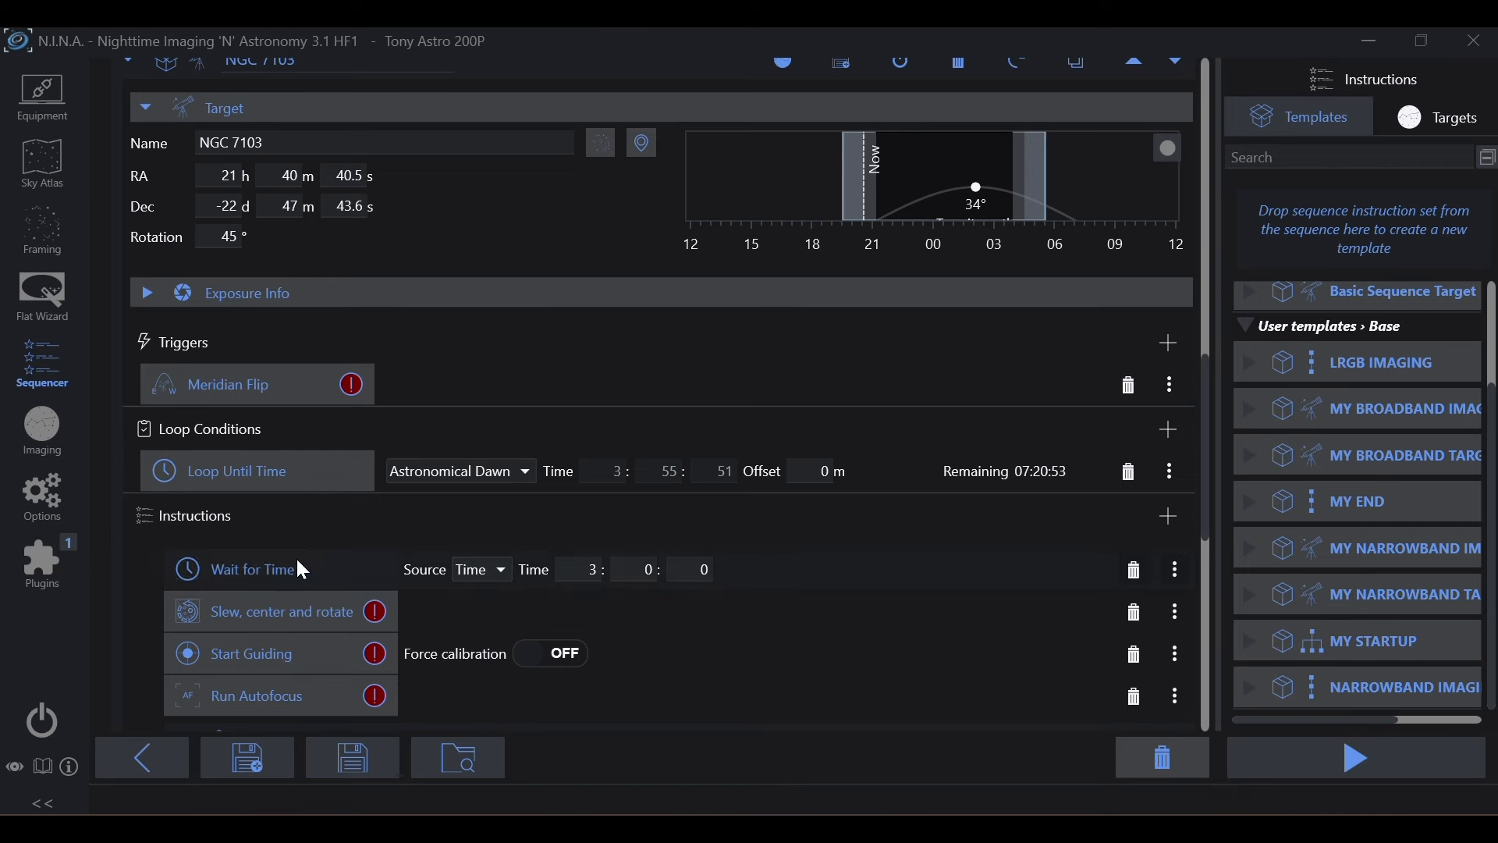
# Add a Set Tracking instruction with the Sidereal rate to NGC 7103 and place it between Wait for Time and Slew, center and rotate.
pyautogui.scroll(1, 544, 615)
pyautogui.scroll(1, 540, 629)
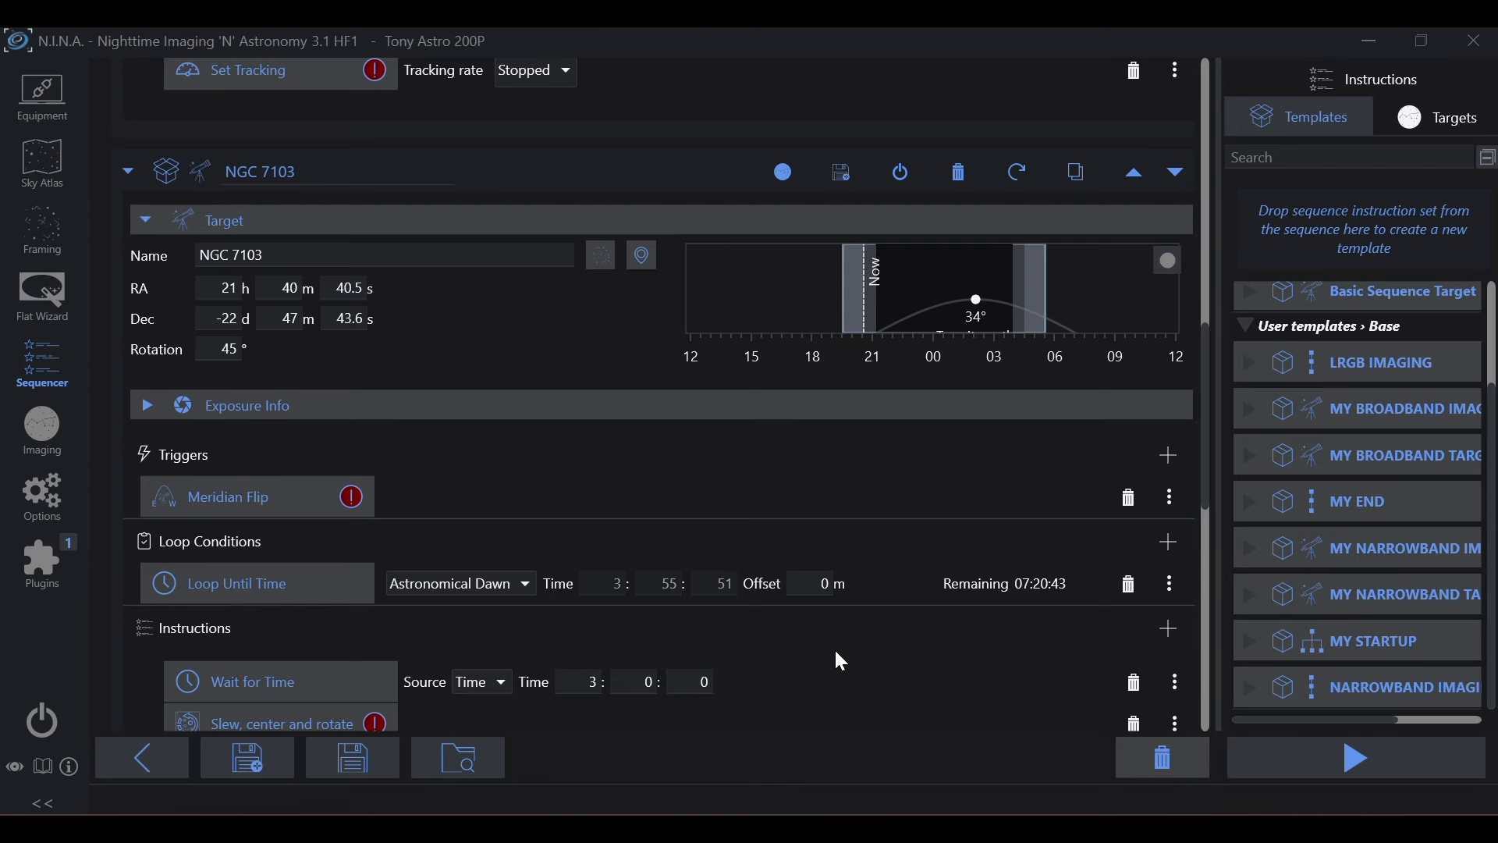
pyautogui.scroll(-5, 621, 587)
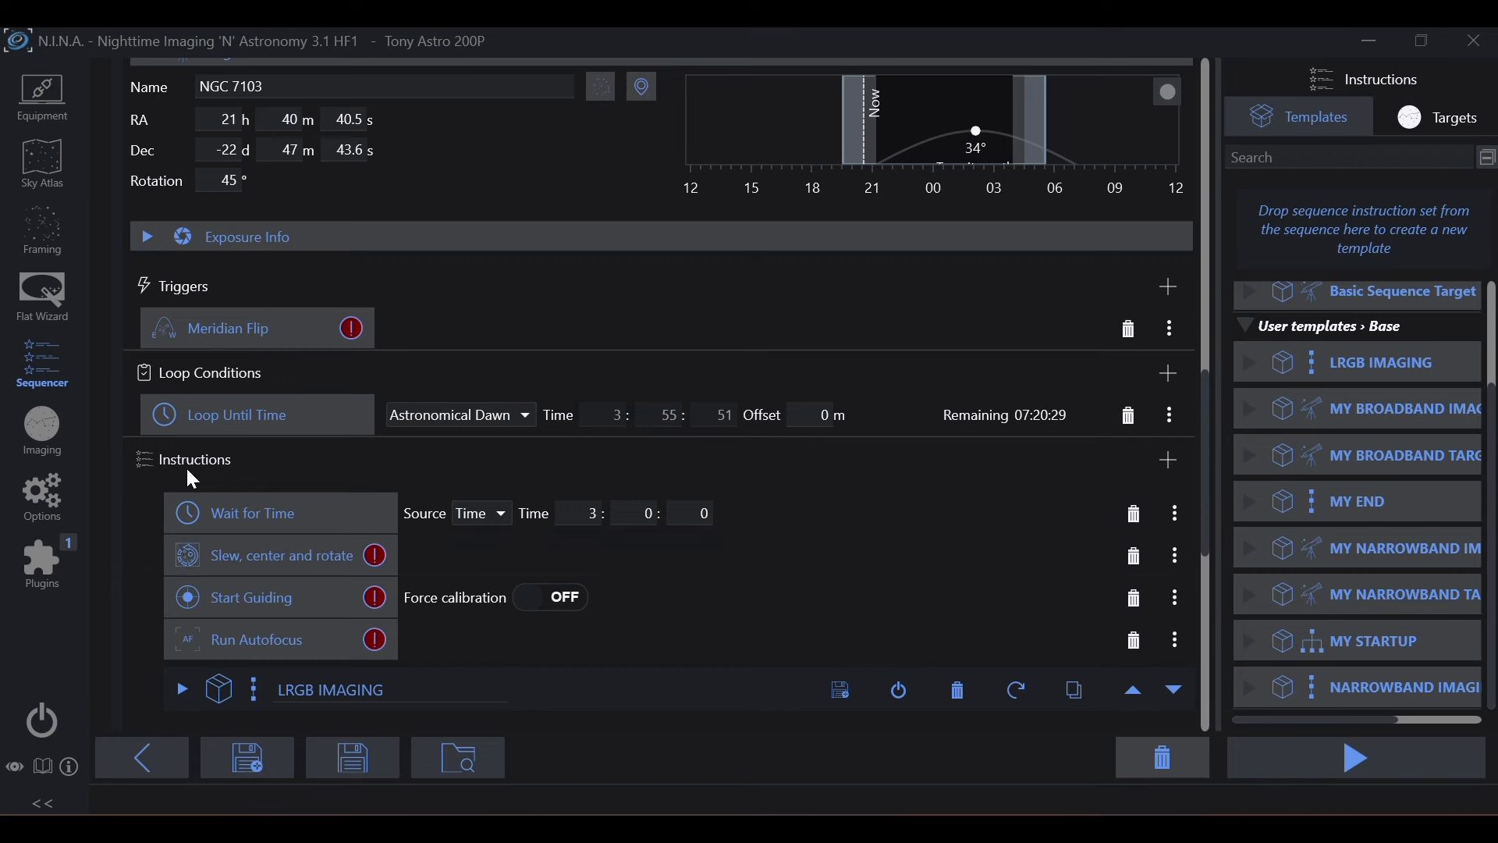
pyautogui.click(1163, 459)
pyautogui.moveTo(1194, 482)
pyautogui.moveTo(1314, 478)
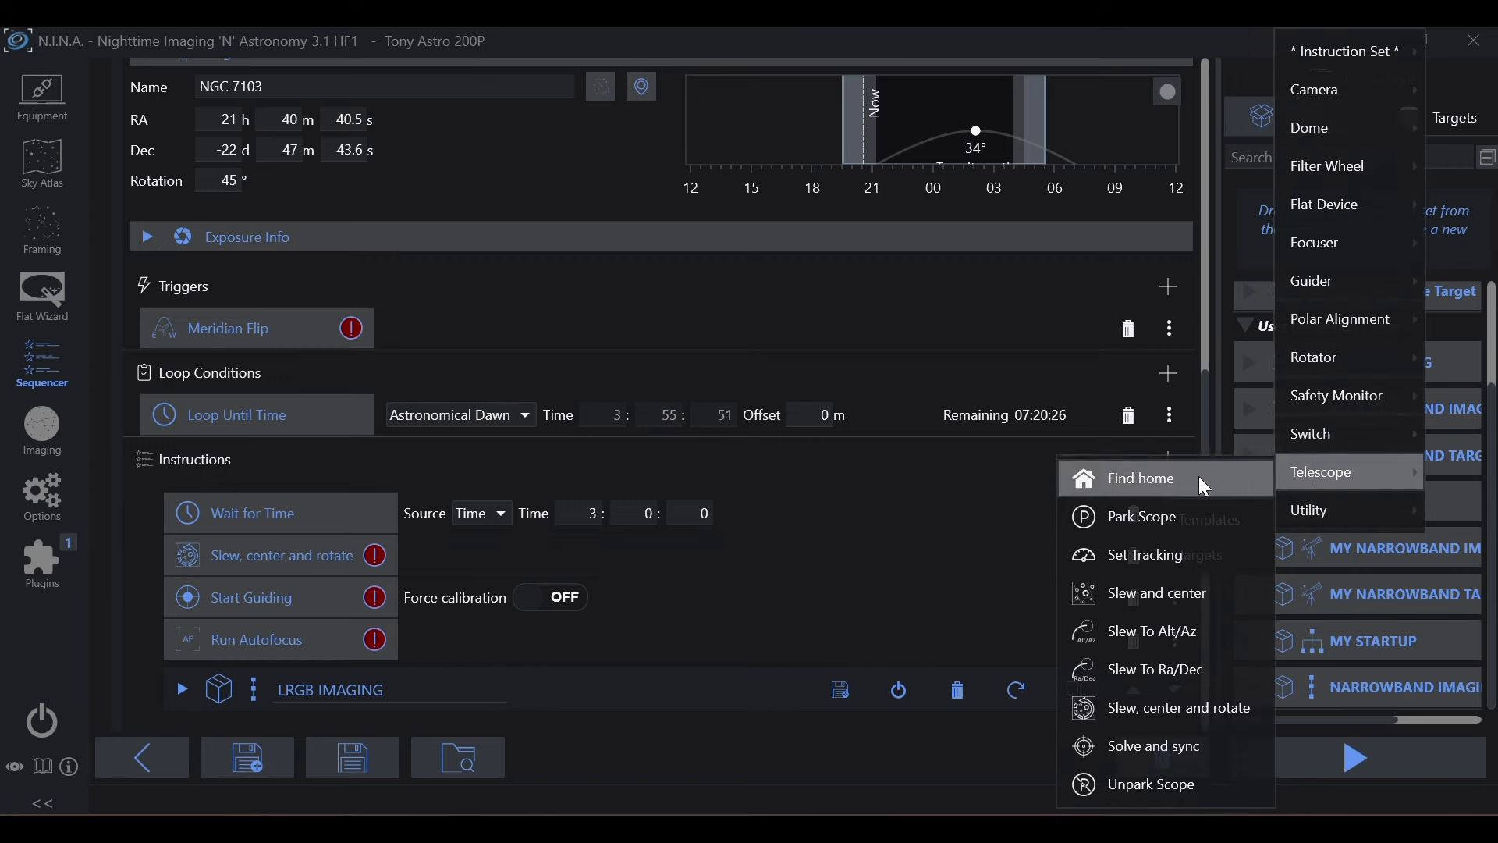
pyautogui.click(1158, 549)
pyautogui.scroll(-3, 592, 533)
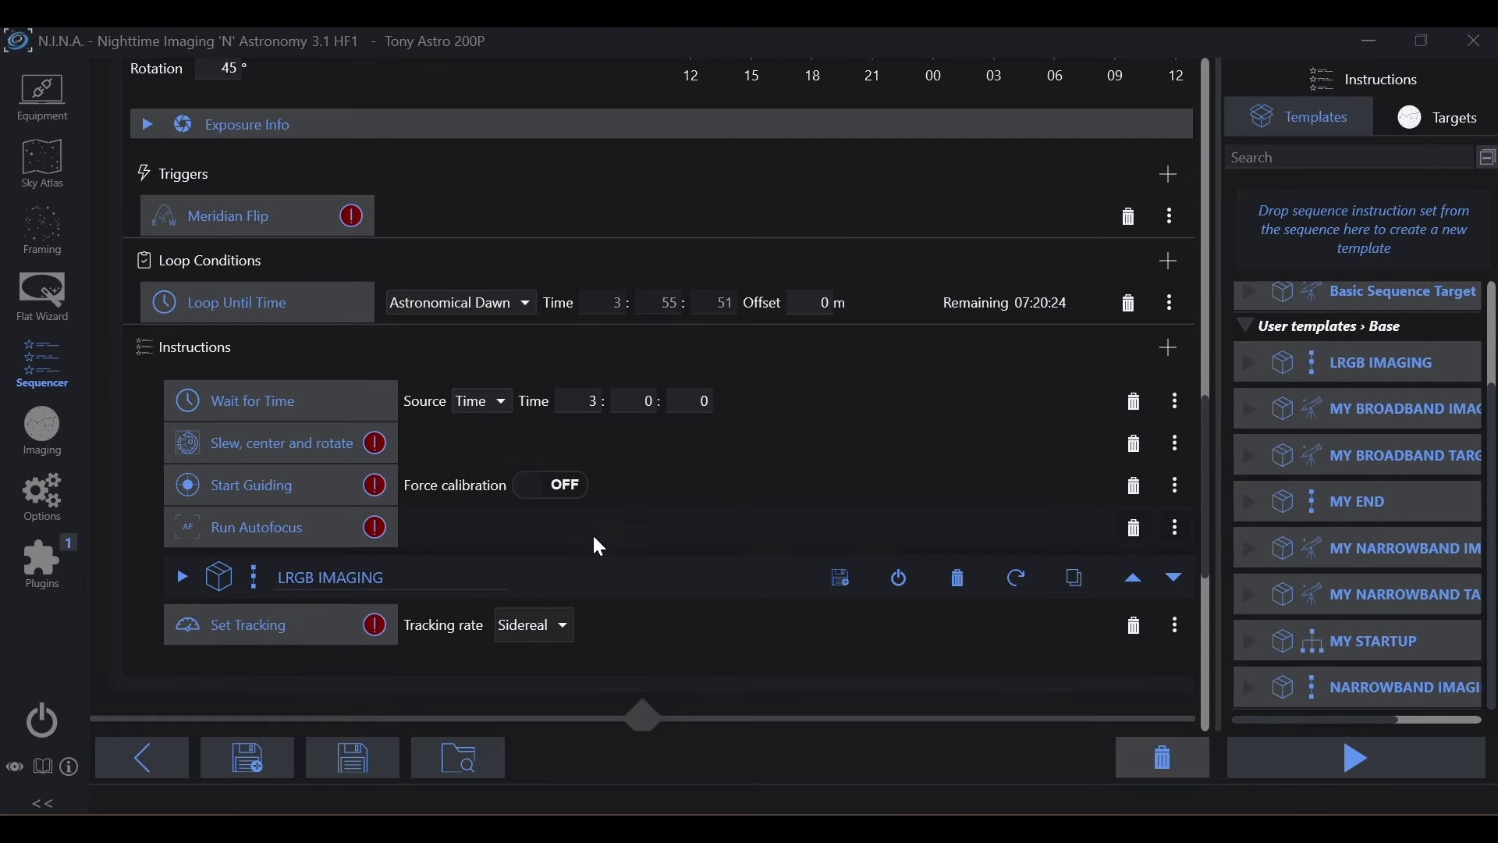
pyautogui.moveTo(222, 625); pyautogui.dragTo(256, 427)
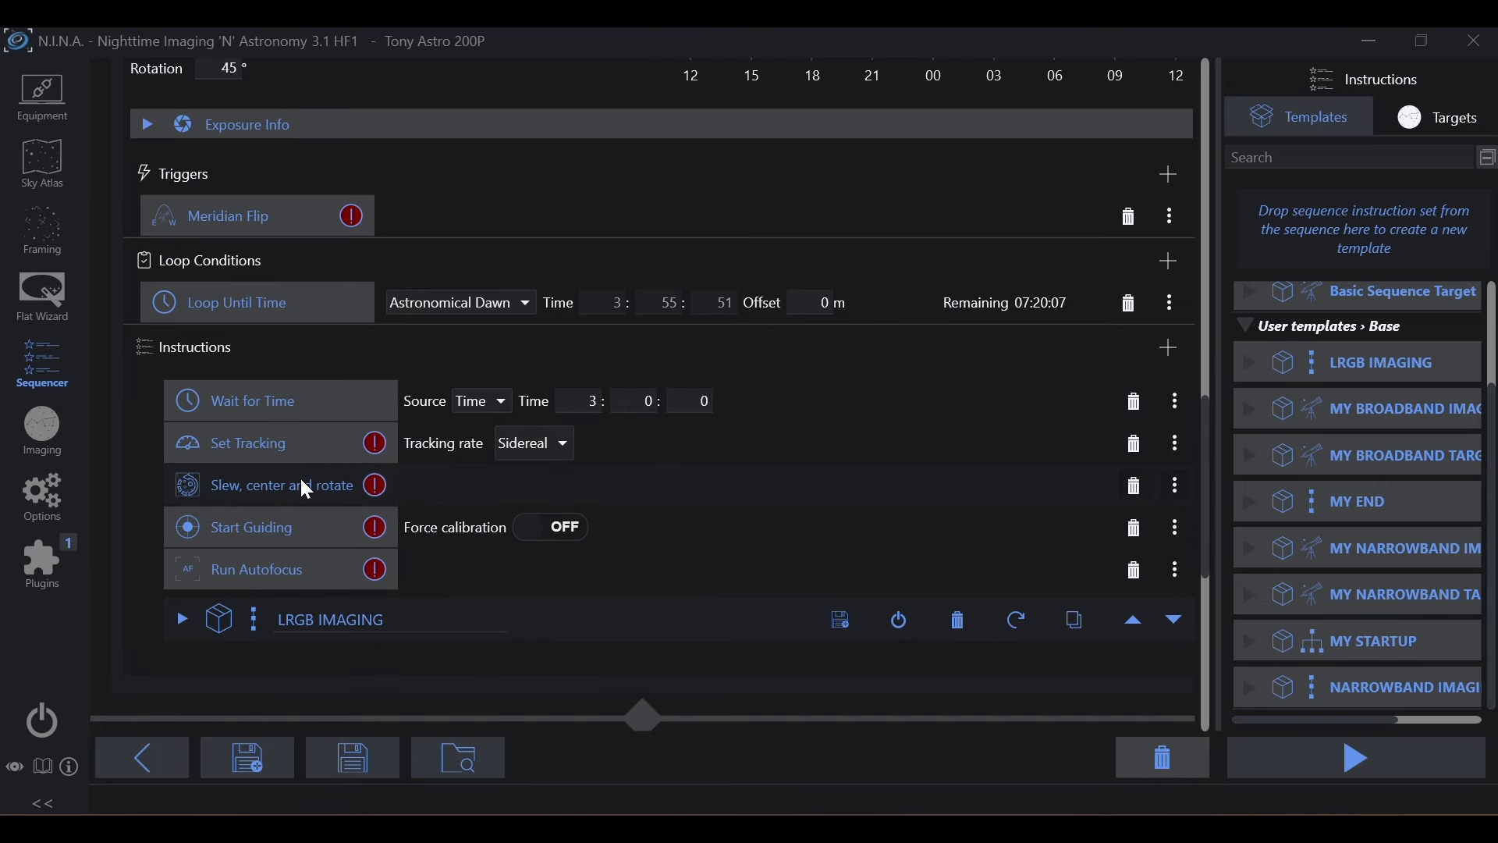
# Delete the Set Tracking and Wait for Time instructions and the Loop Until Time condition from the NGC 7103 target.
pyautogui.scroll(1, 306, 489)
pyautogui.scroll(3, 300, 476)
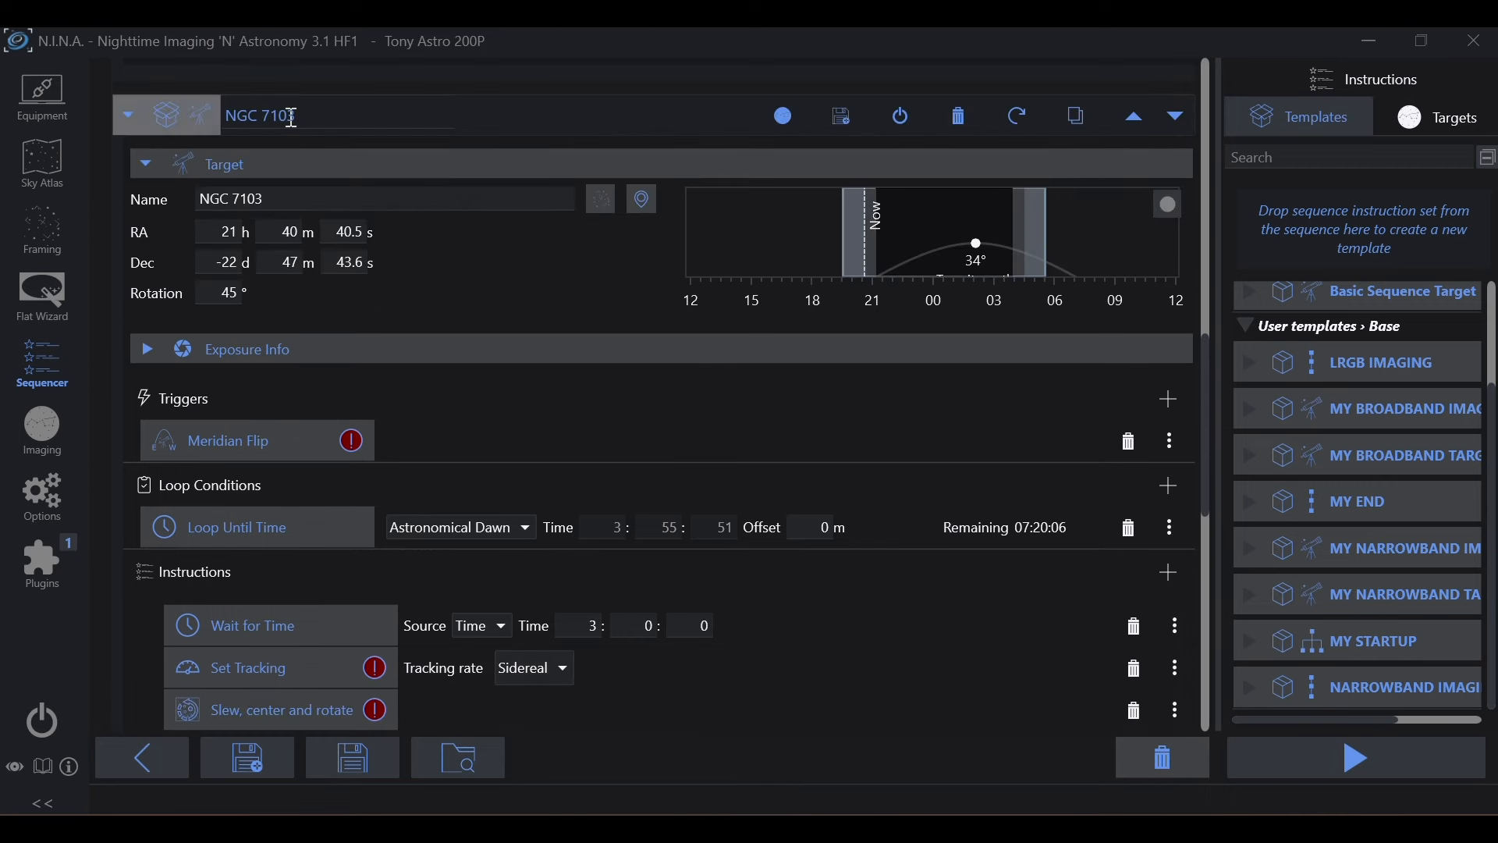
pyautogui.scroll(-3, 564, 419)
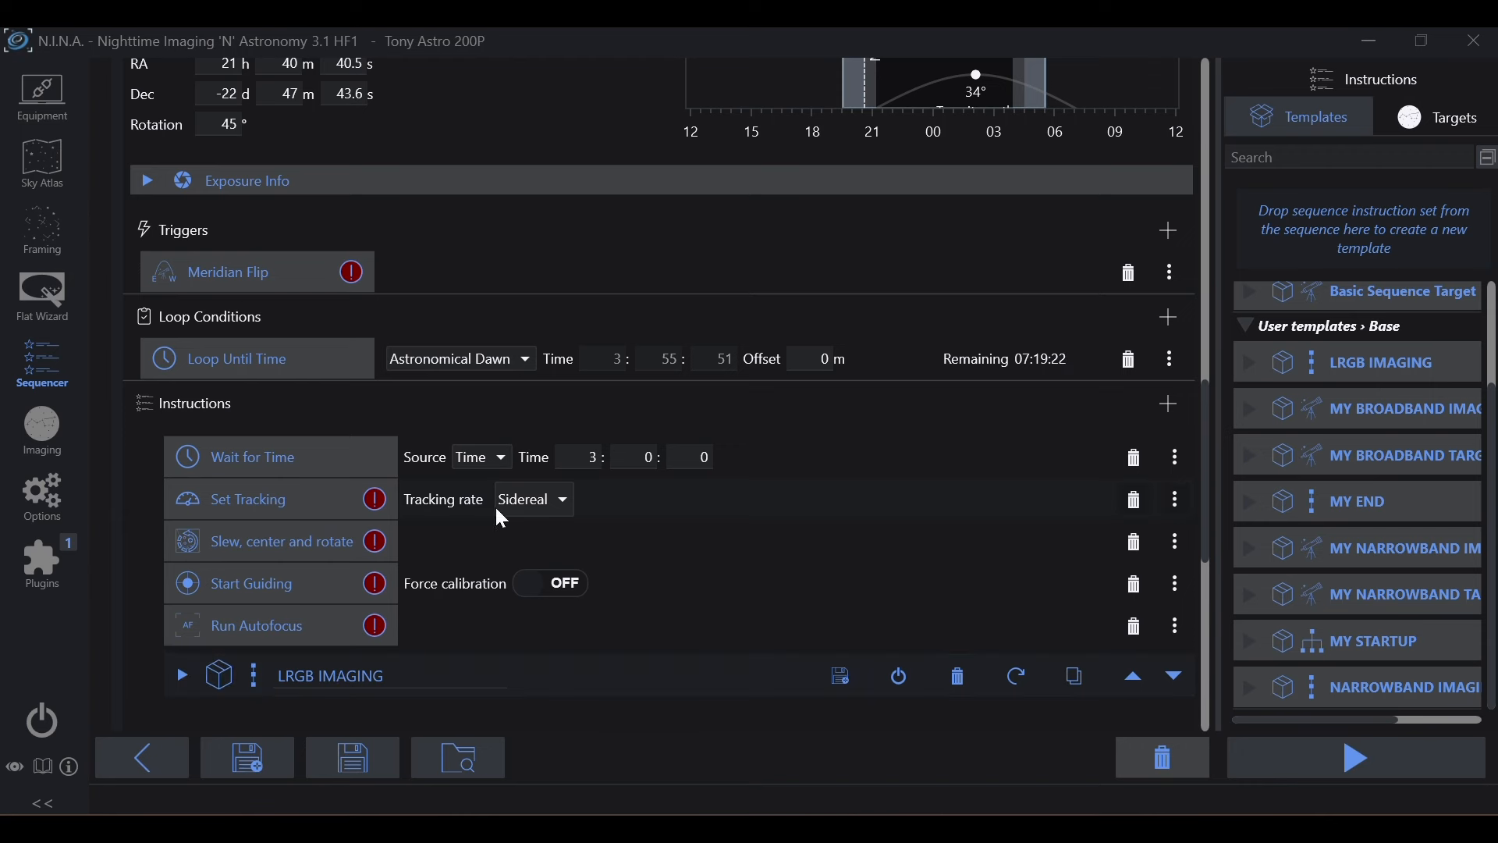
pyautogui.click(1134, 500)
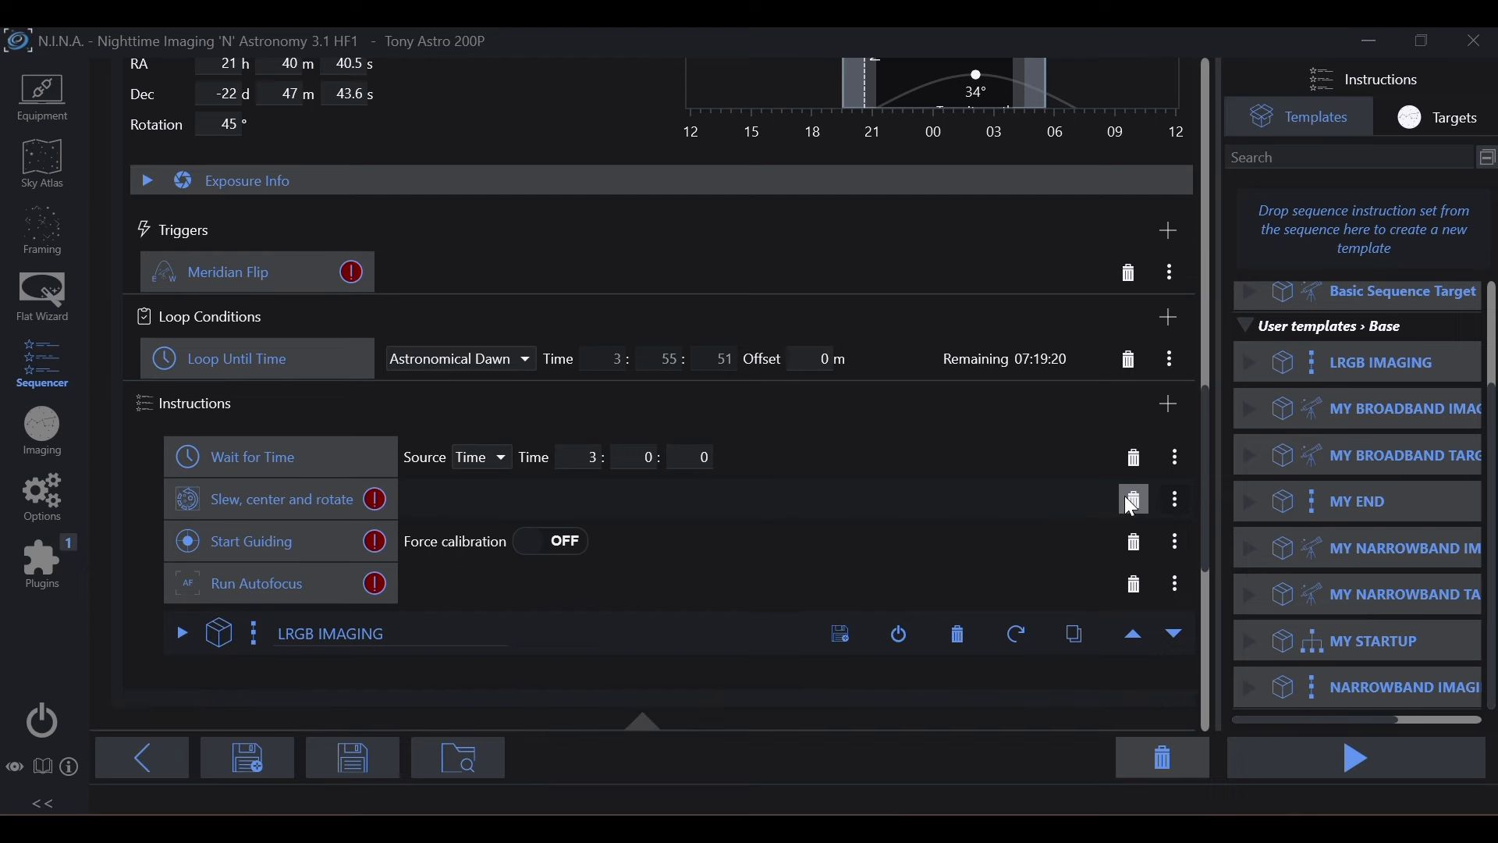
pyautogui.click(1134, 458)
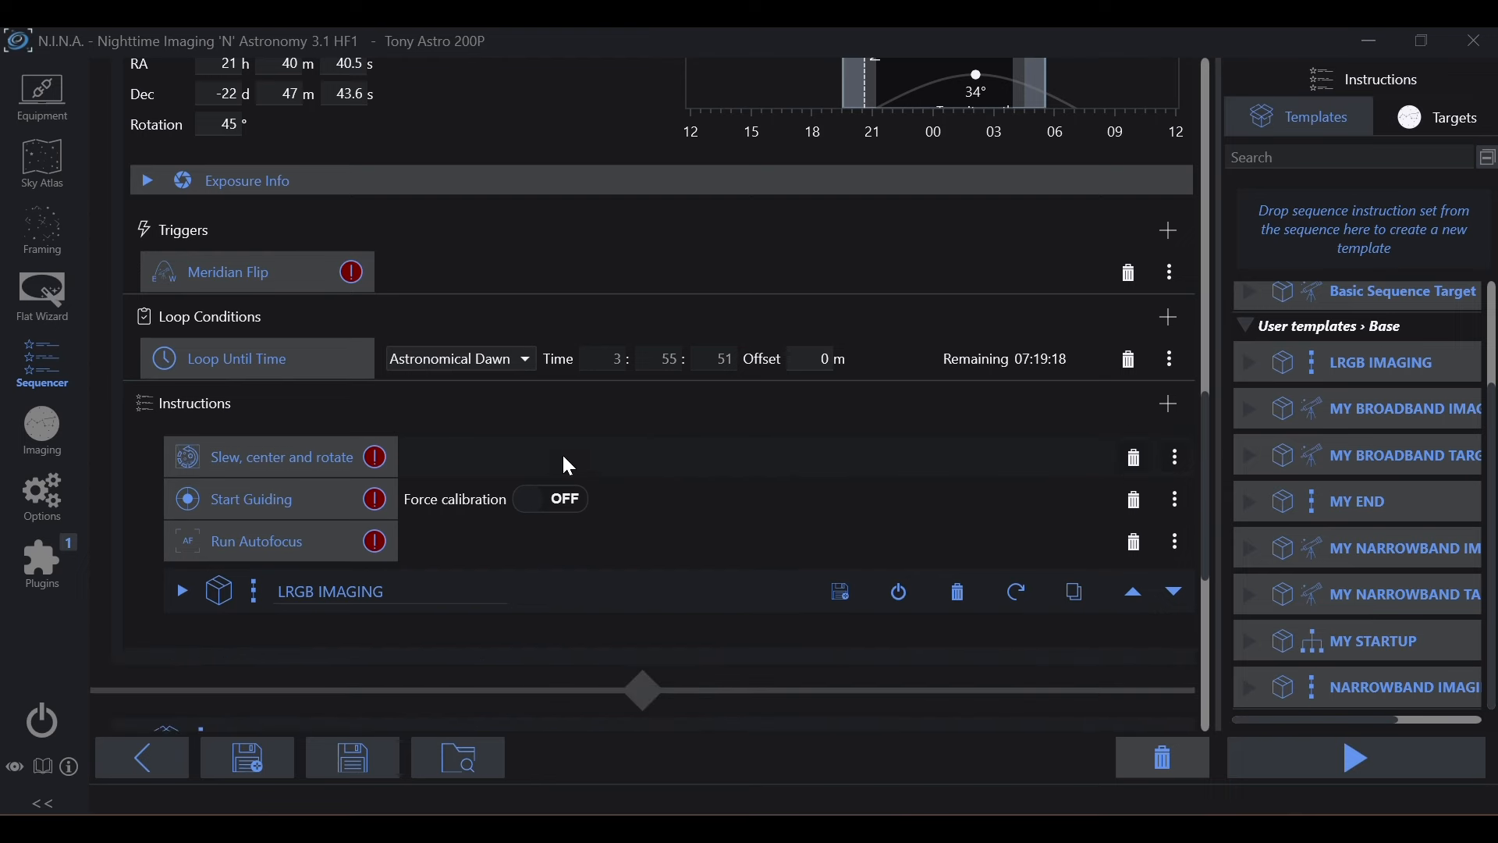
pyautogui.click(1129, 358)
pyautogui.scroll(5, 836, 411)
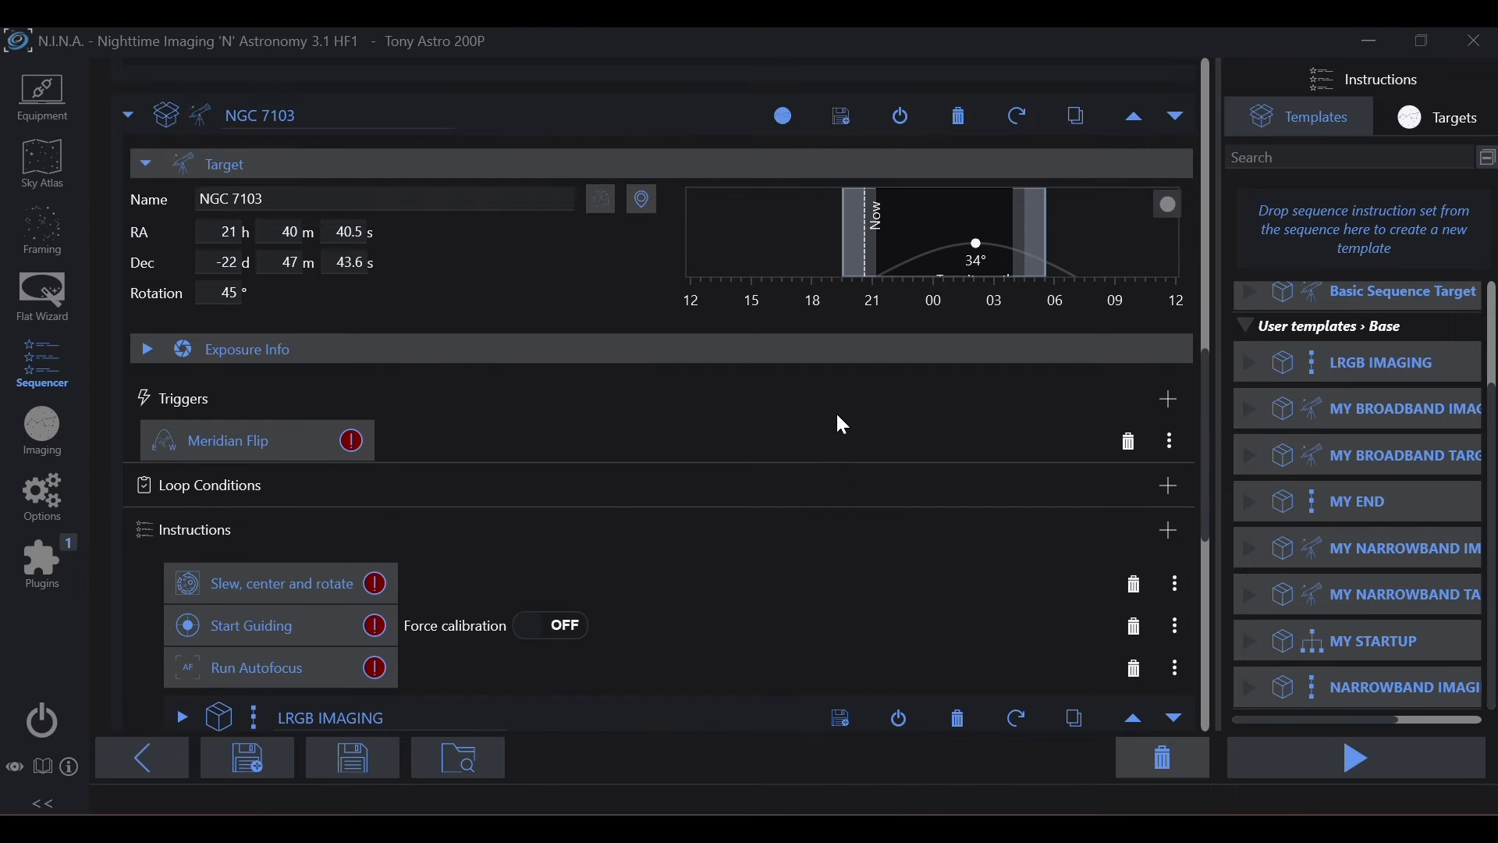
# Delete the Stop Guiding and Set Tracking instructions that follow LRGB IMAGING in the M 58 target.
pyautogui.scroll(4, 833, 414)
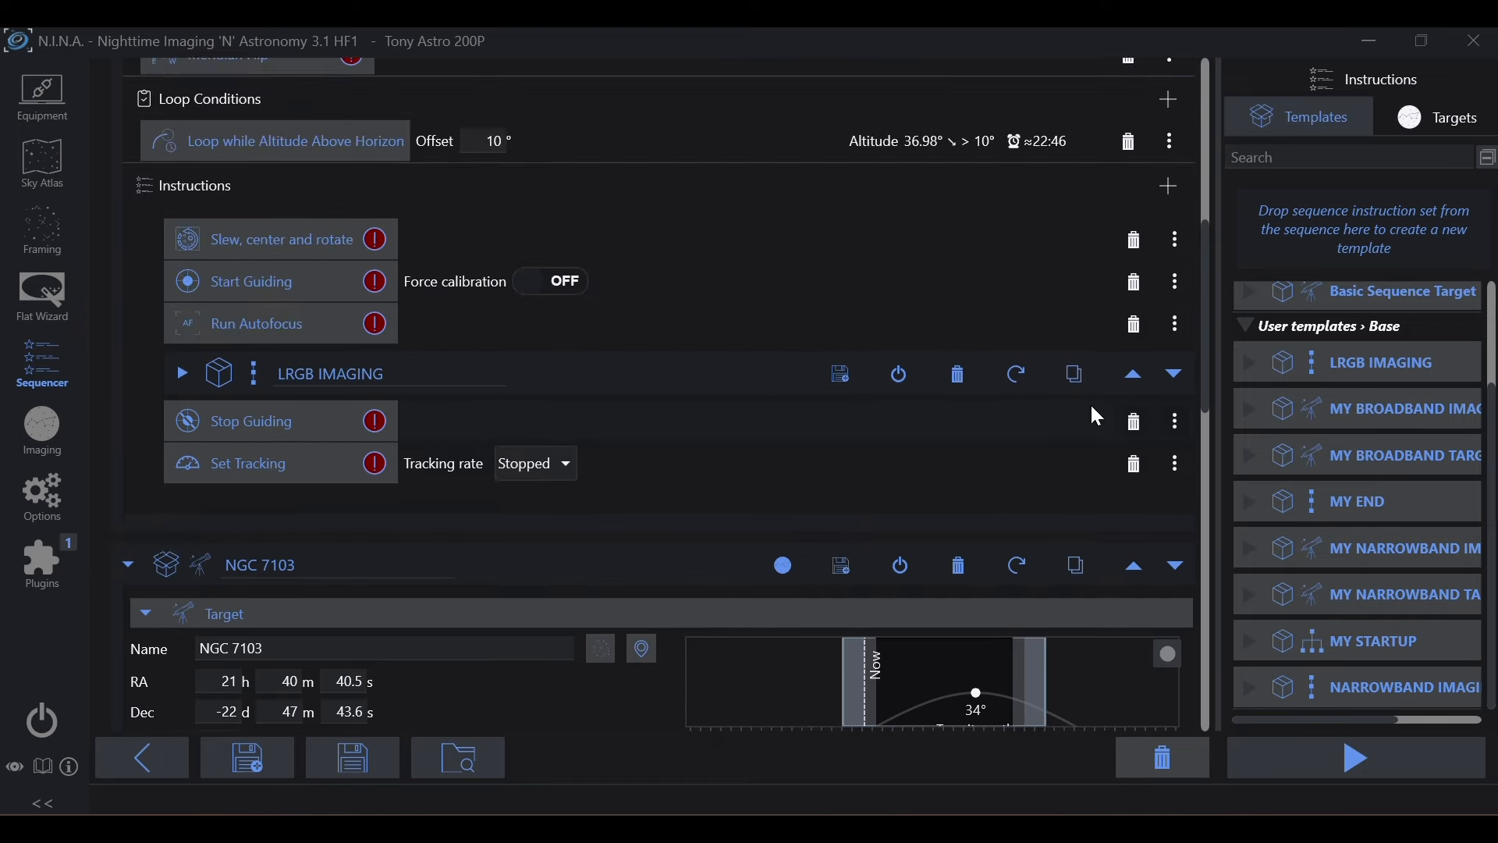
pyautogui.click(1136, 422)
pyautogui.click(1136, 423)
pyautogui.scroll(3, 956, 441)
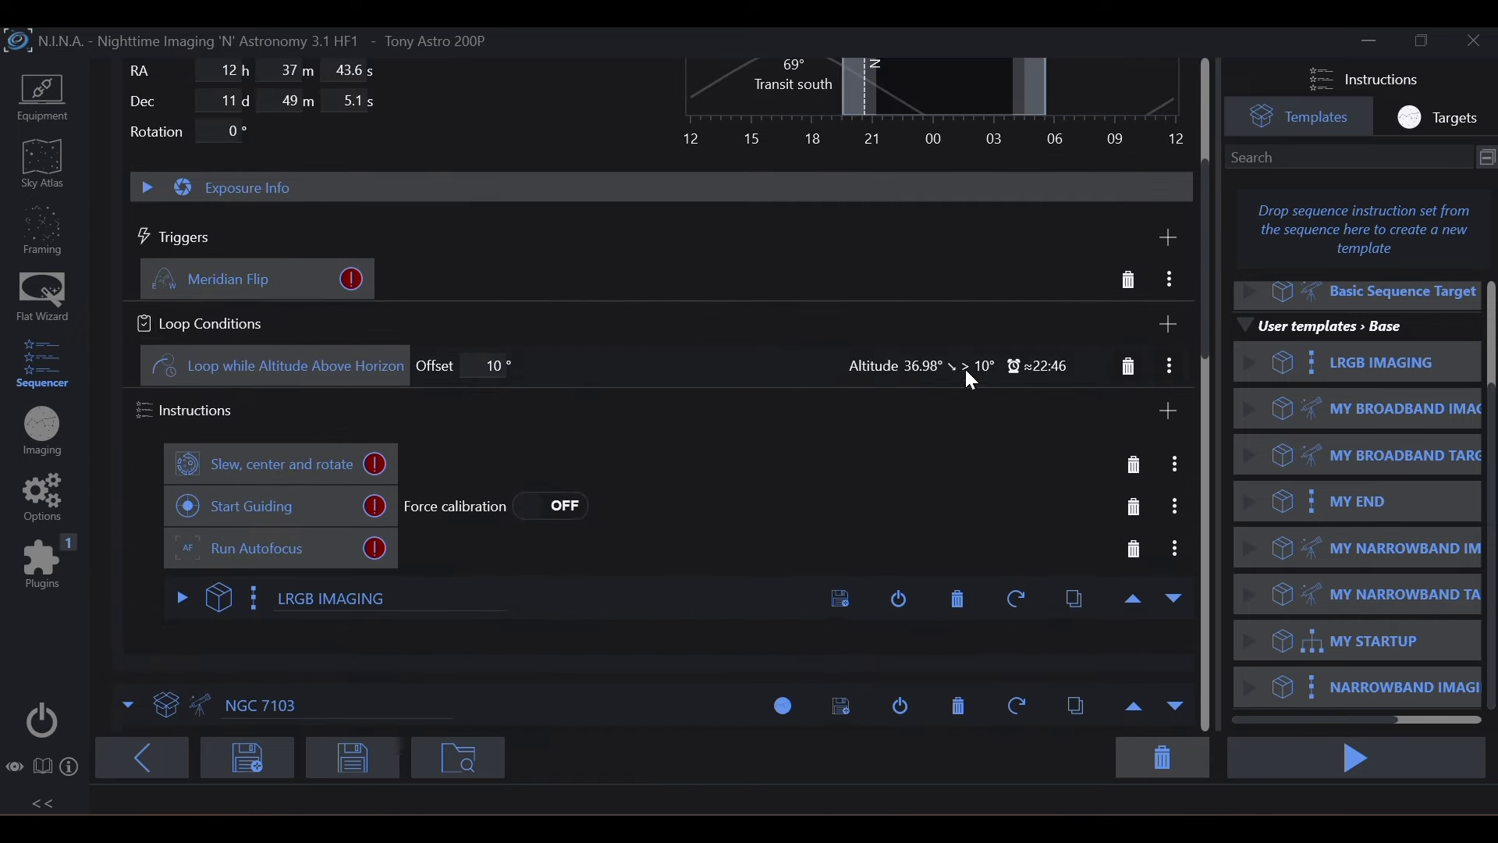
# Review M 58's Loop while Altitude Above Horizon condition and instructions, and how the sequence continues into the NGC 7103 target.
pyautogui.scroll(5, 531, 454)
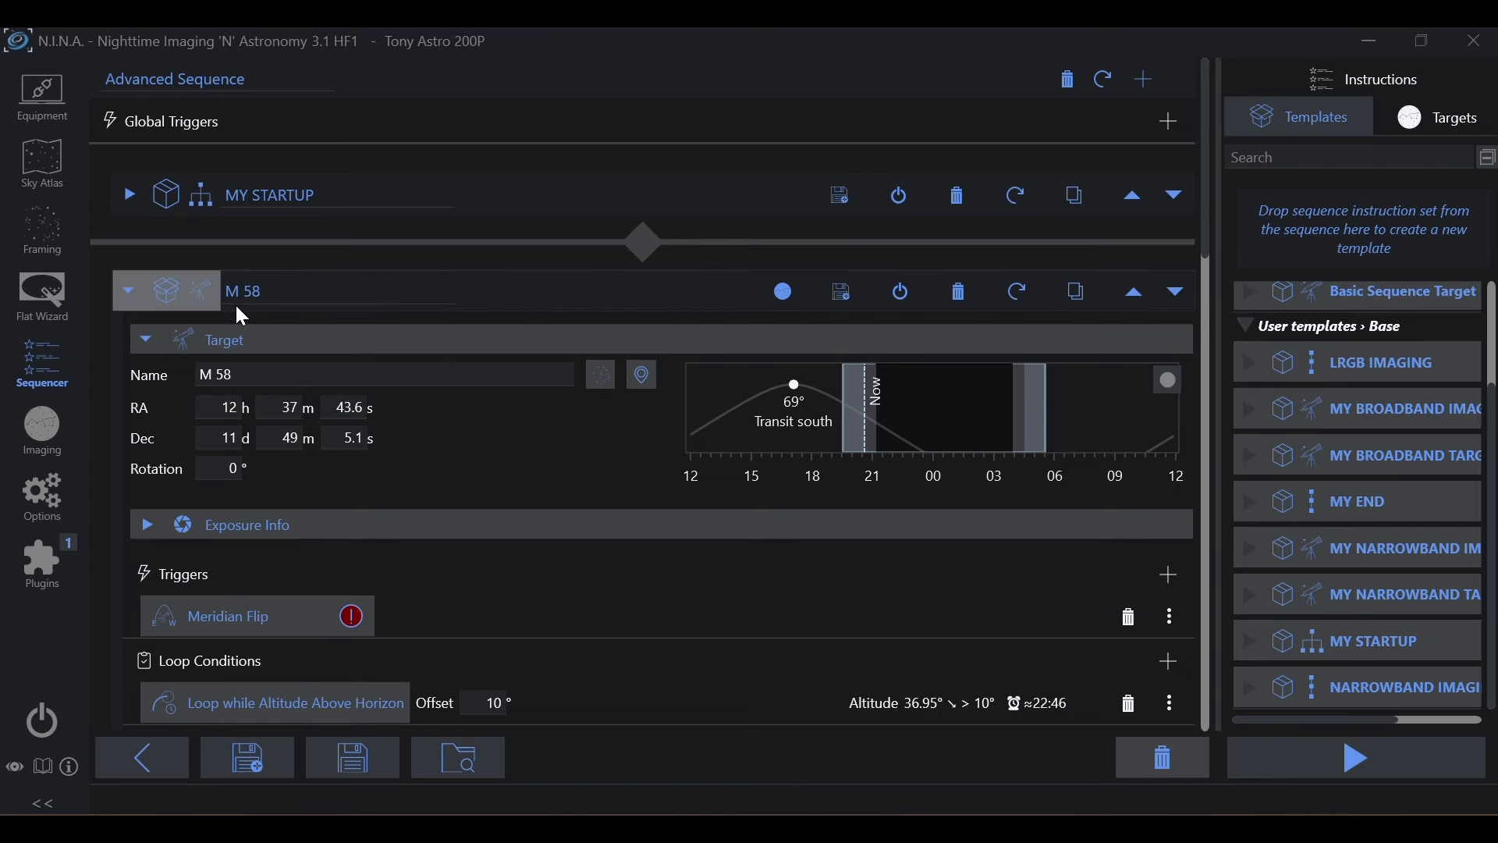
pyautogui.scroll(-5, 537, 561)
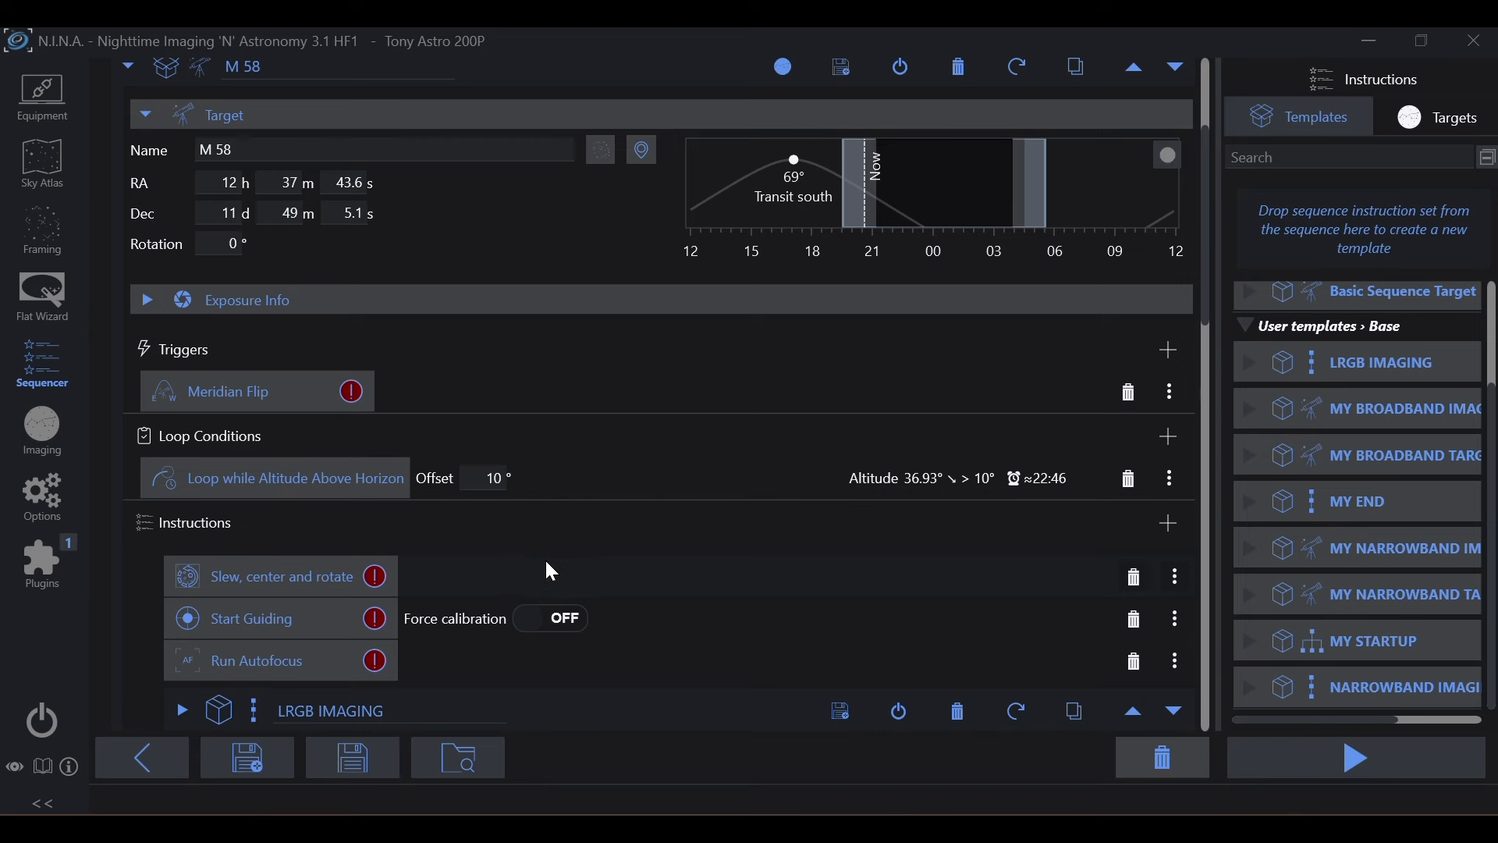
pyautogui.scroll(-6, 546, 562)
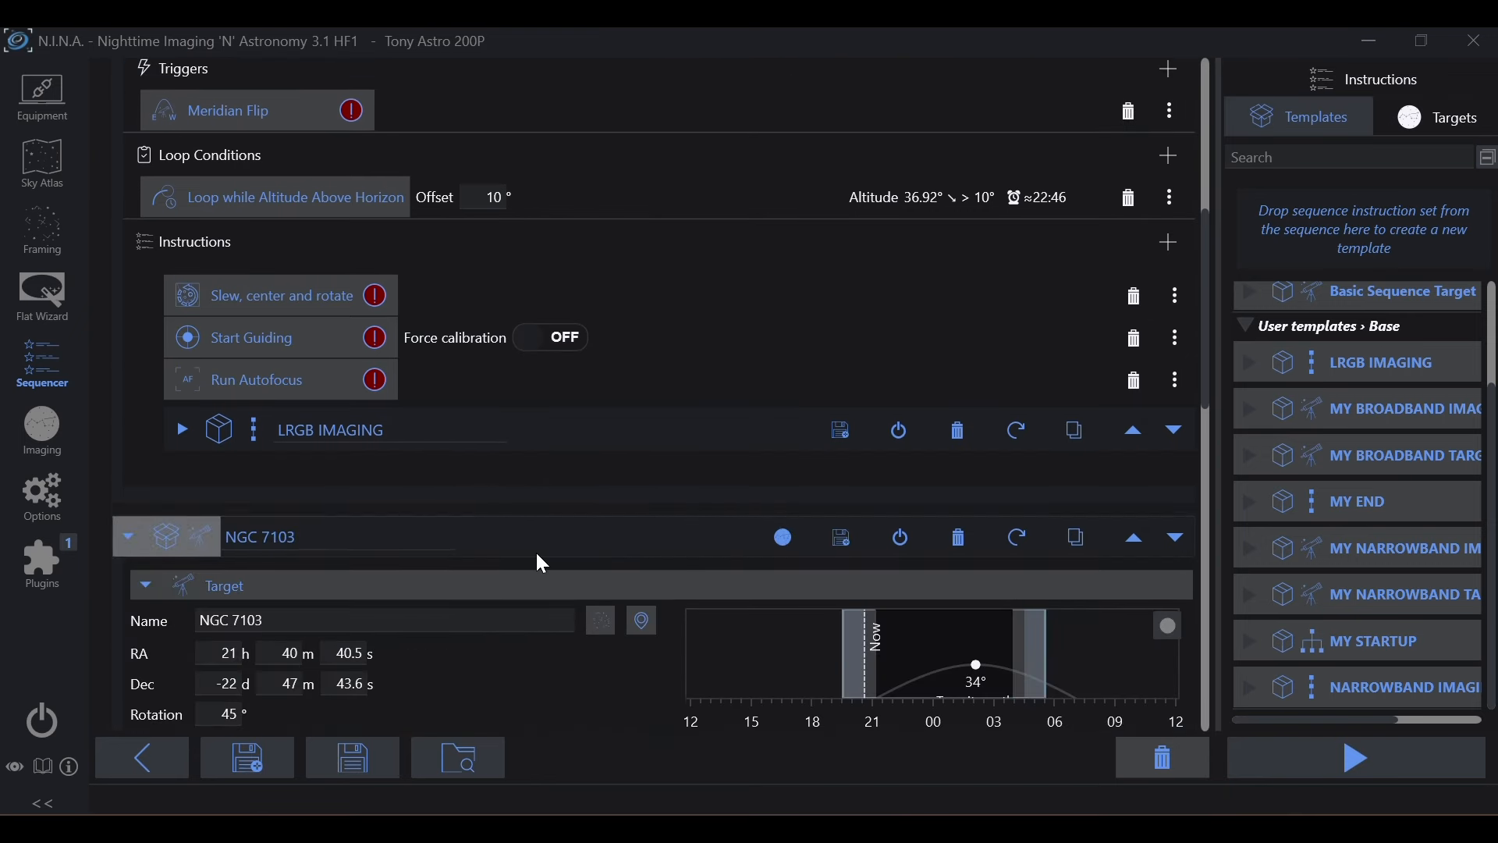
pyautogui.scroll(5, 543, 564)
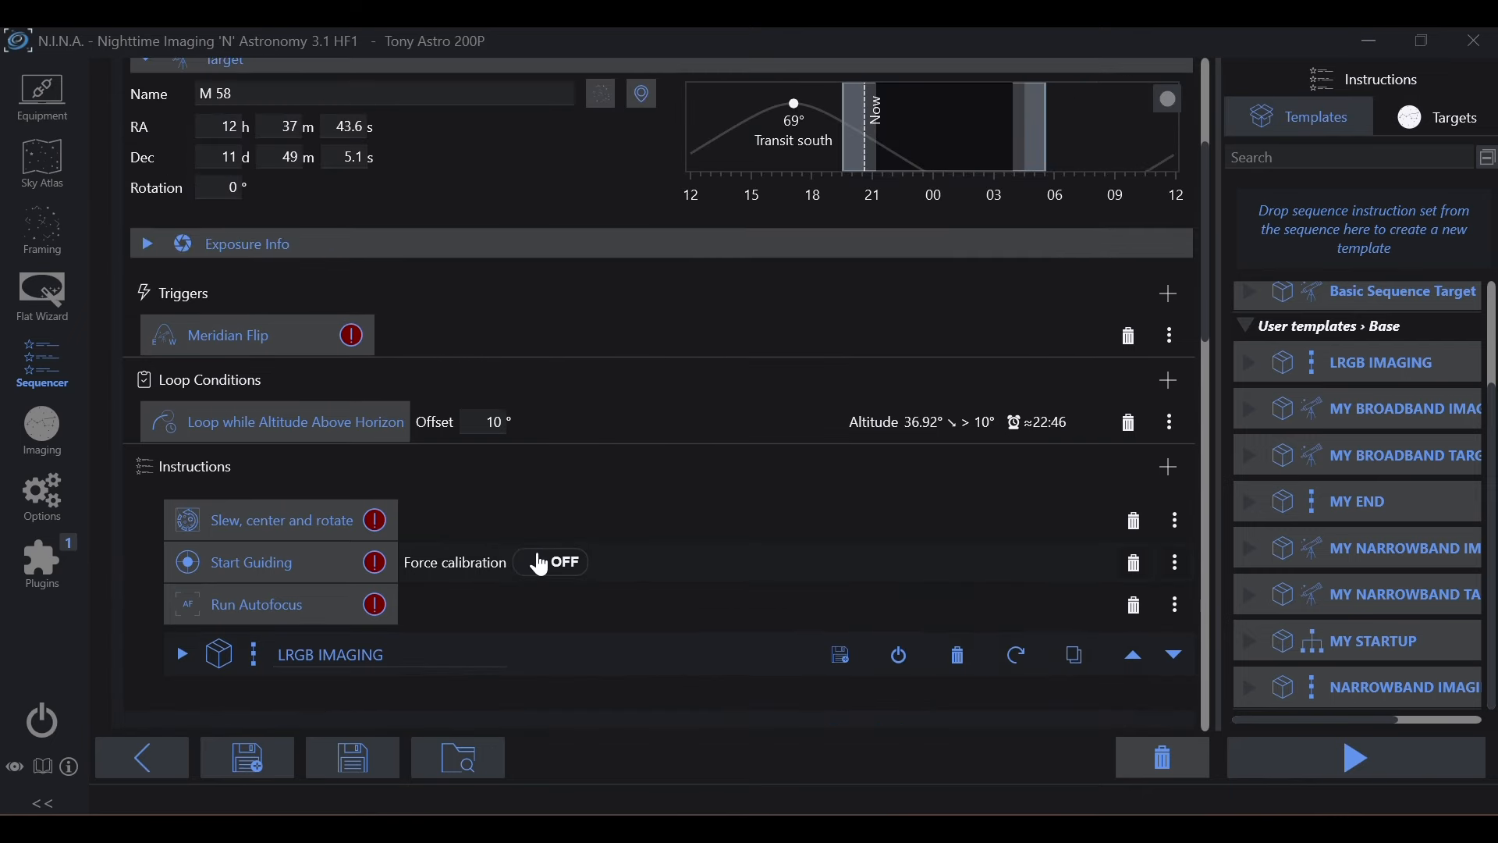
pyautogui.scroll(4, 476, 486)
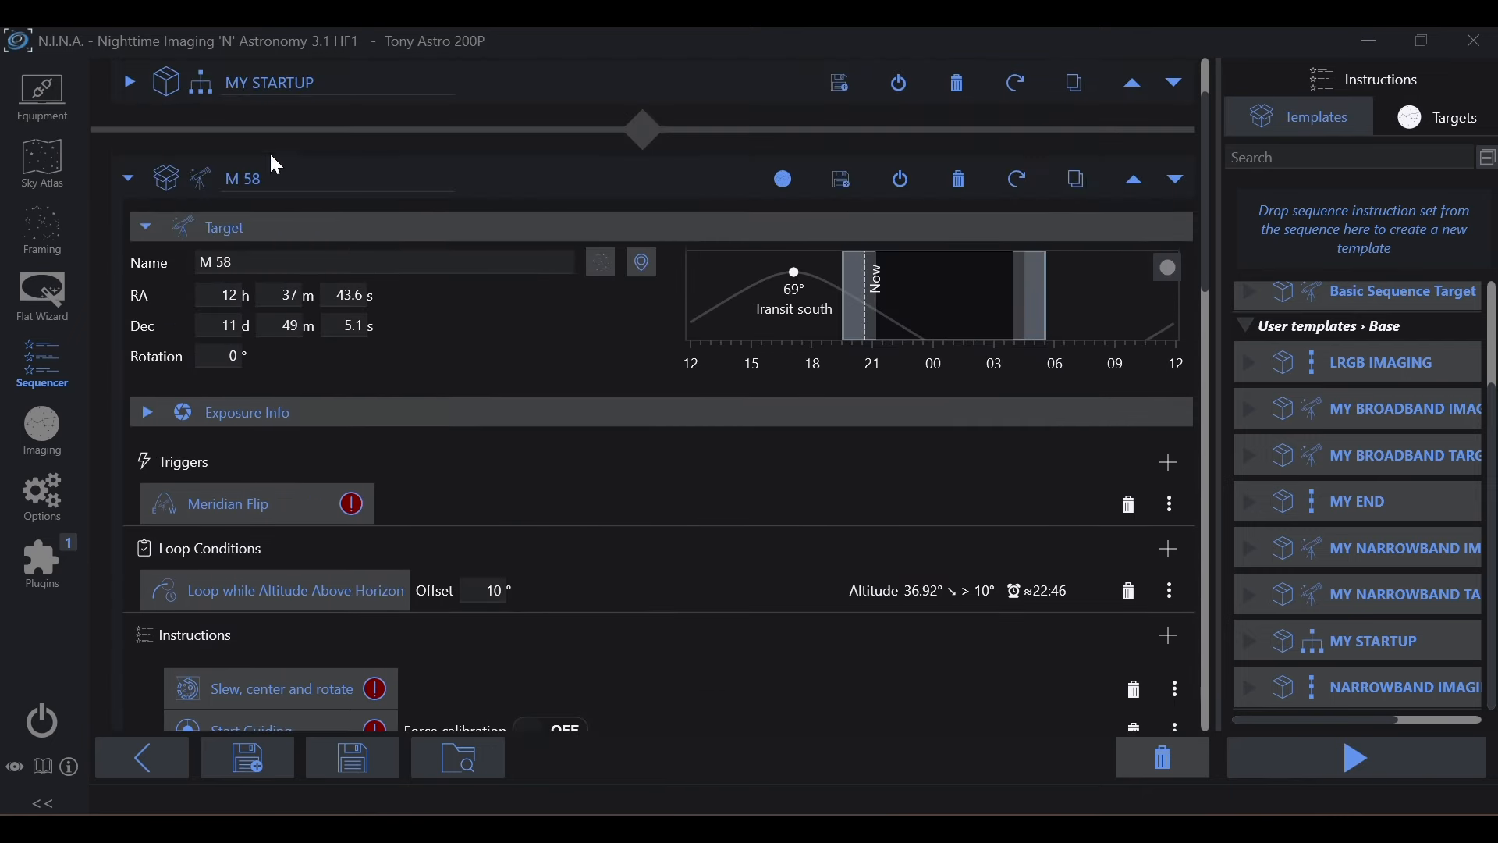
pyautogui.scroll(-2, 550, 528)
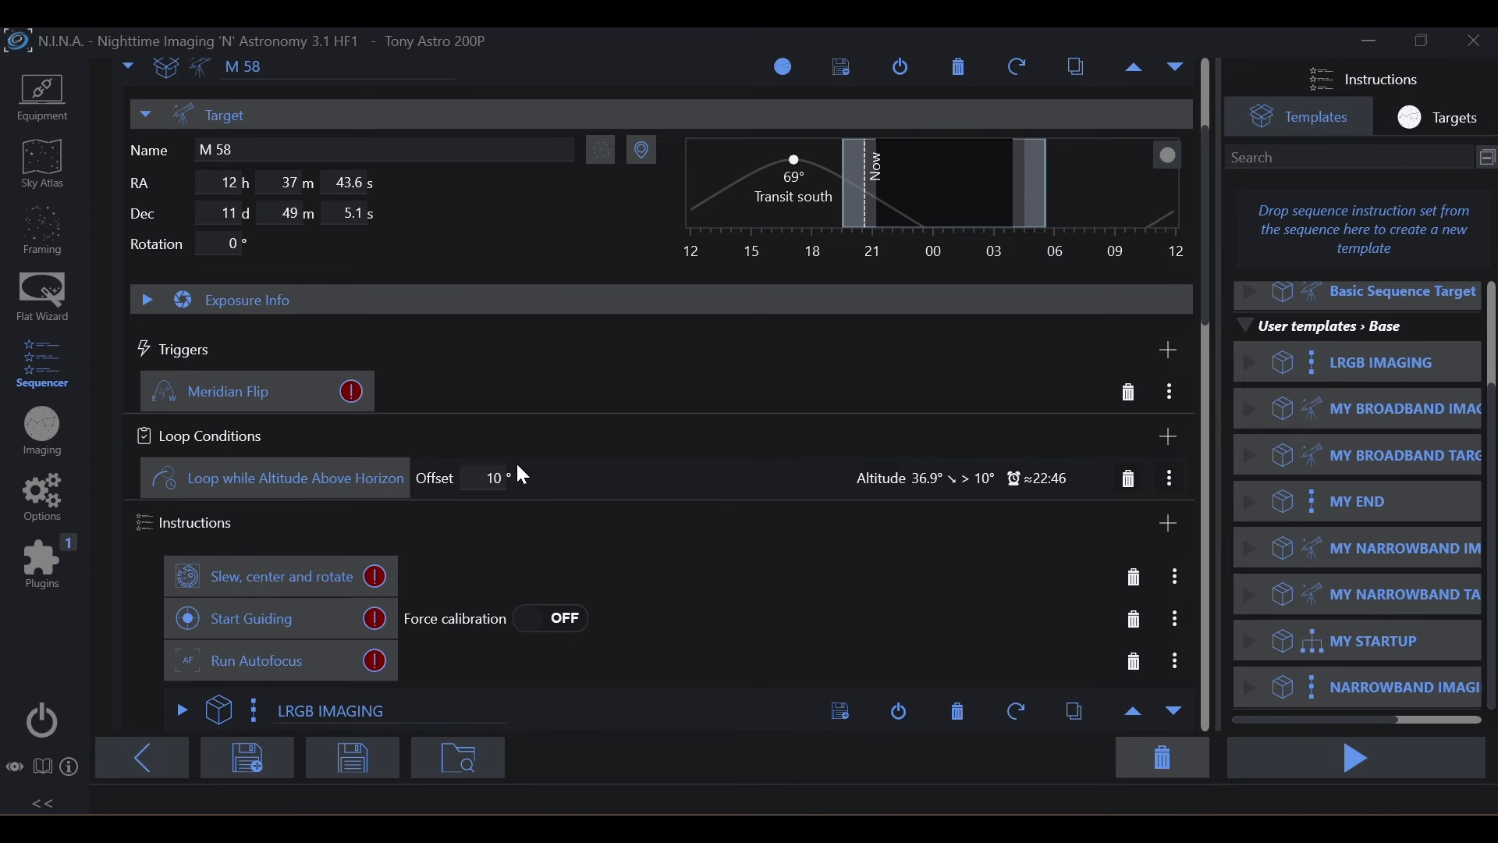
pyautogui.scroll(-3, 624, 485)
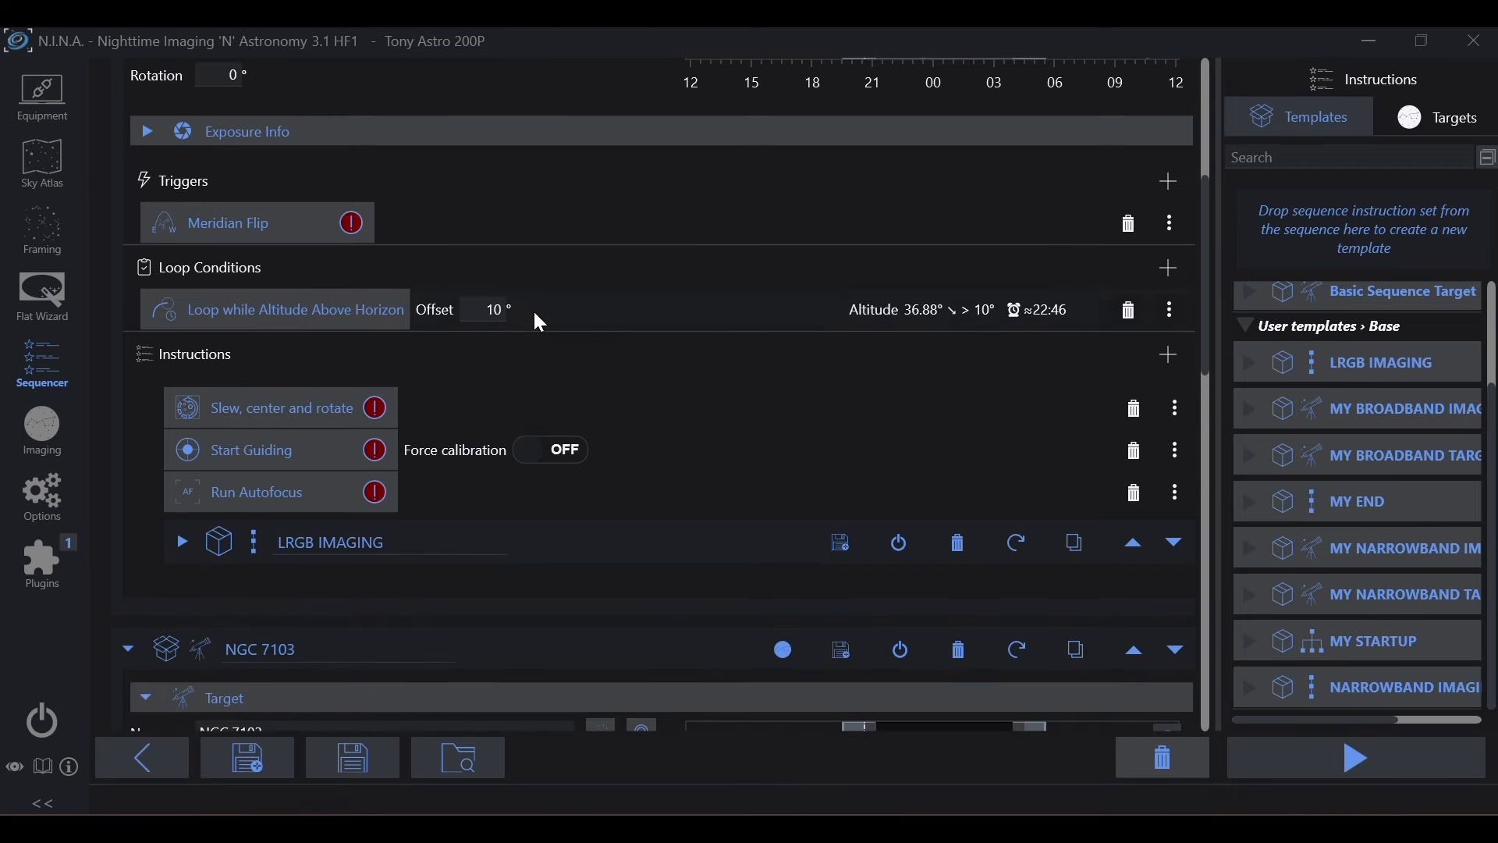
pyautogui.scroll(-6, 725, 458)
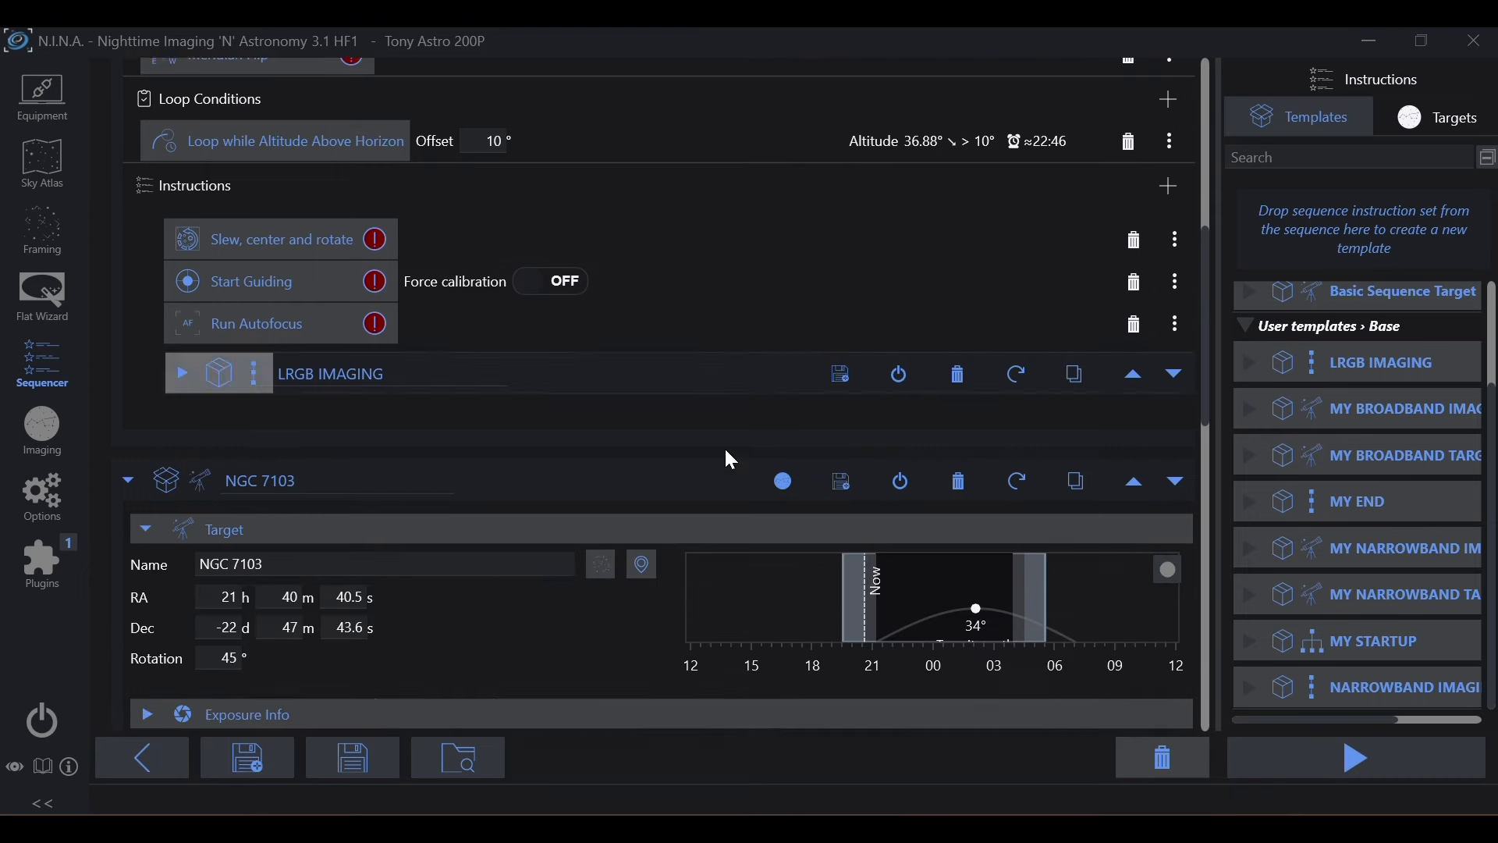
pyautogui.scroll(-1, 725, 451)
pyautogui.scroll(-2, 624, 432)
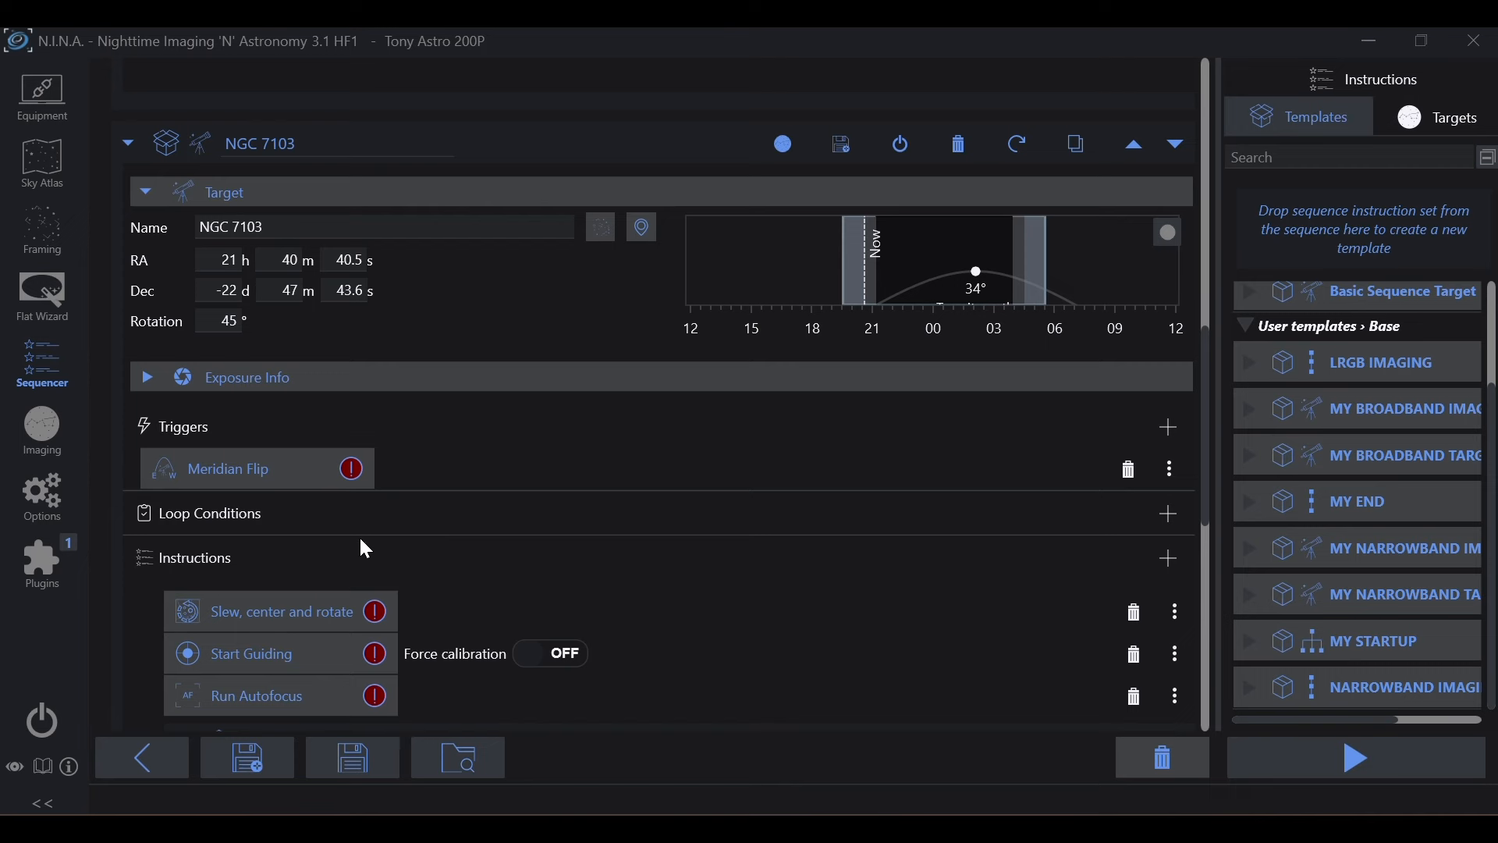
pyautogui.scroll(-2, 363, 523)
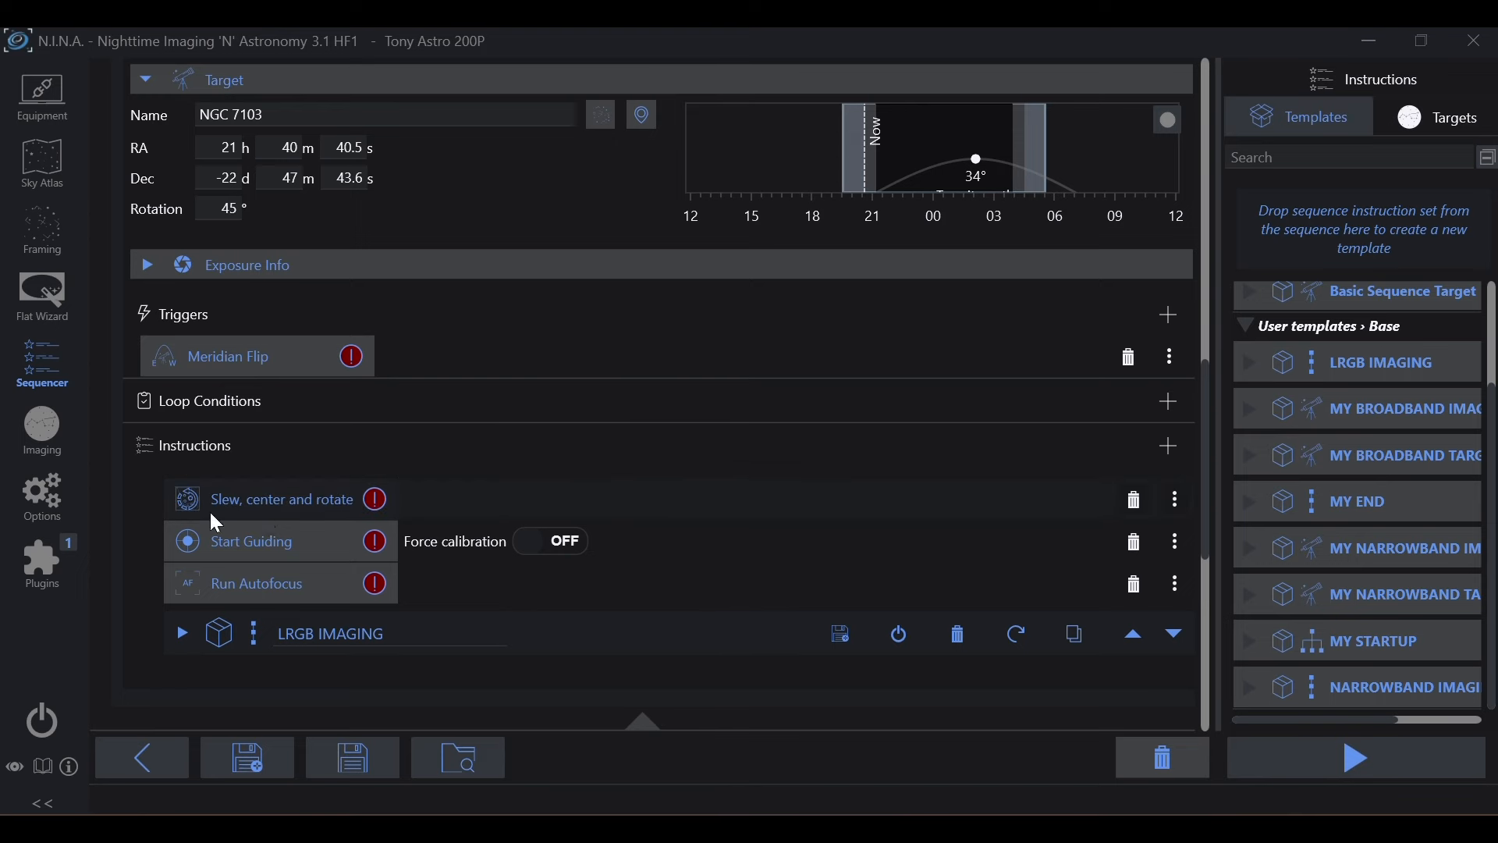
# Add a Loop Until Time condition to the NGC 7103 target and set its time source to Astronomical Dawn.
pyautogui.scroll(4, 427, 520)
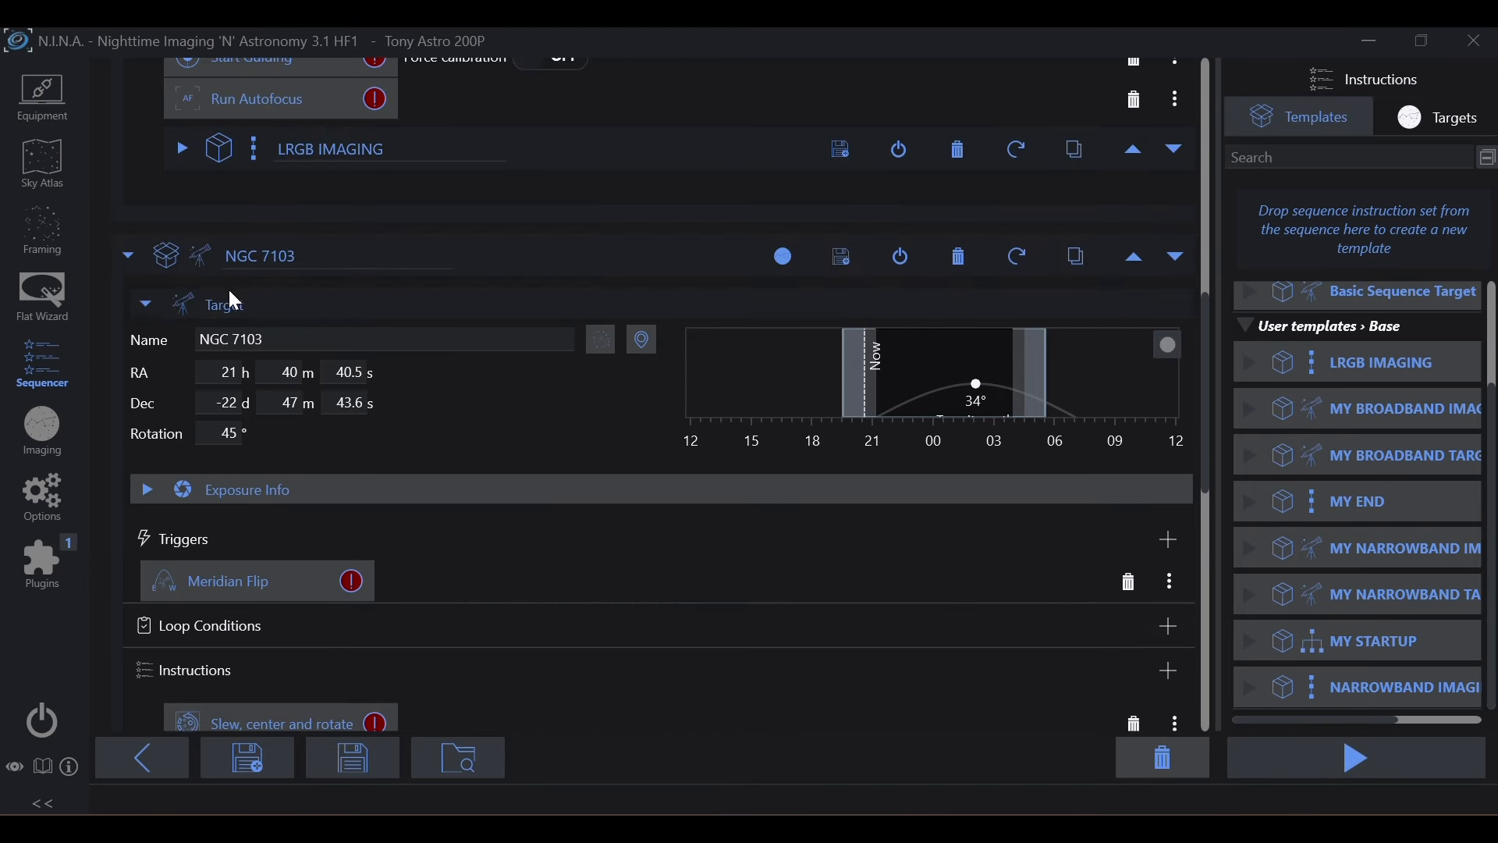
pyautogui.scroll(-2, 492, 566)
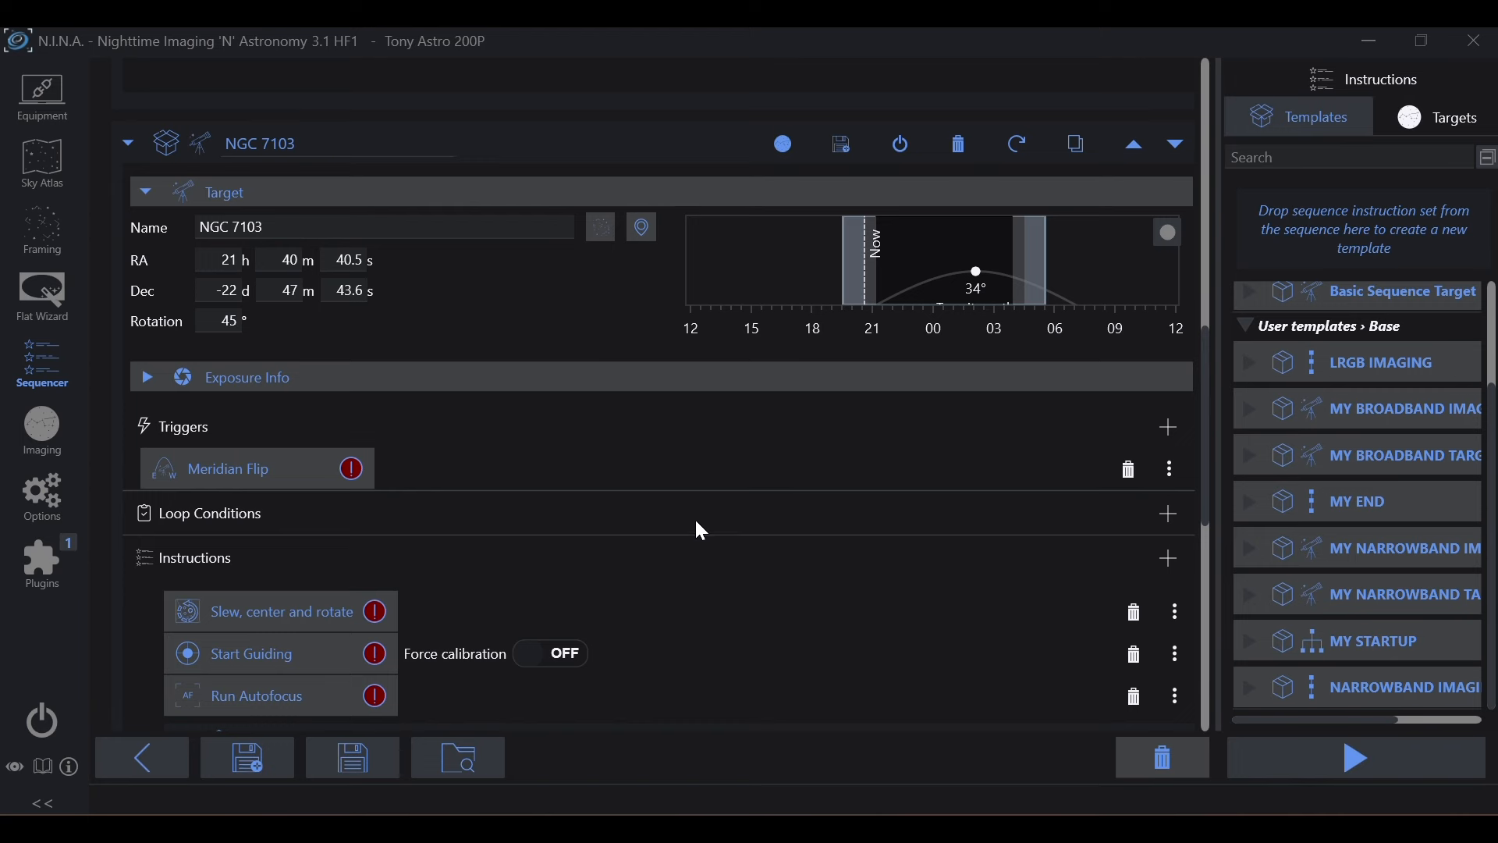
pyautogui.click(1166, 513)
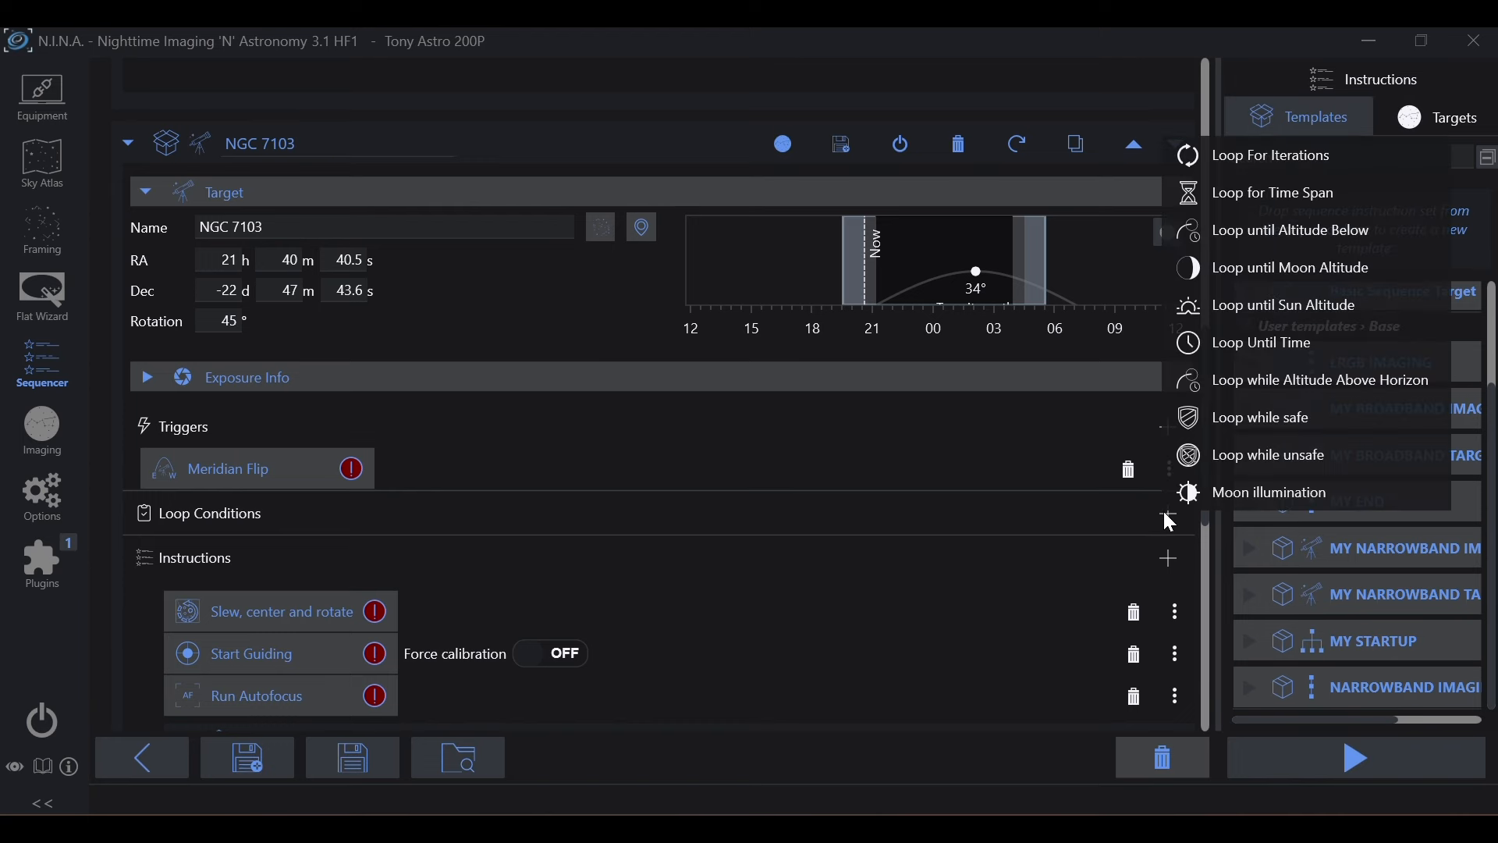
pyautogui.click(1243, 349)
pyautogui.click(427, 556)
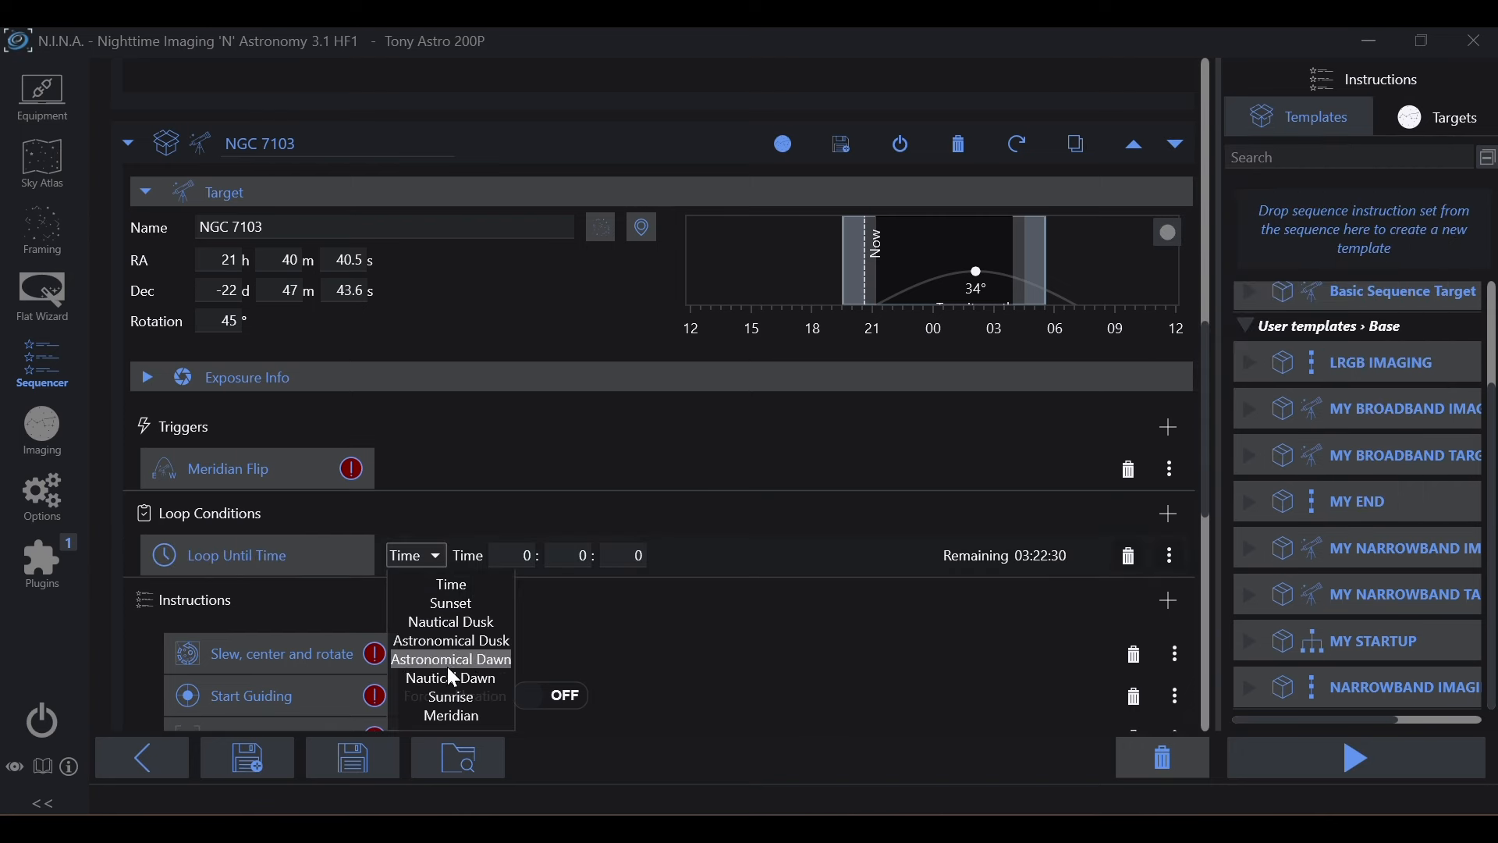
pyautogui.click(428, 662)
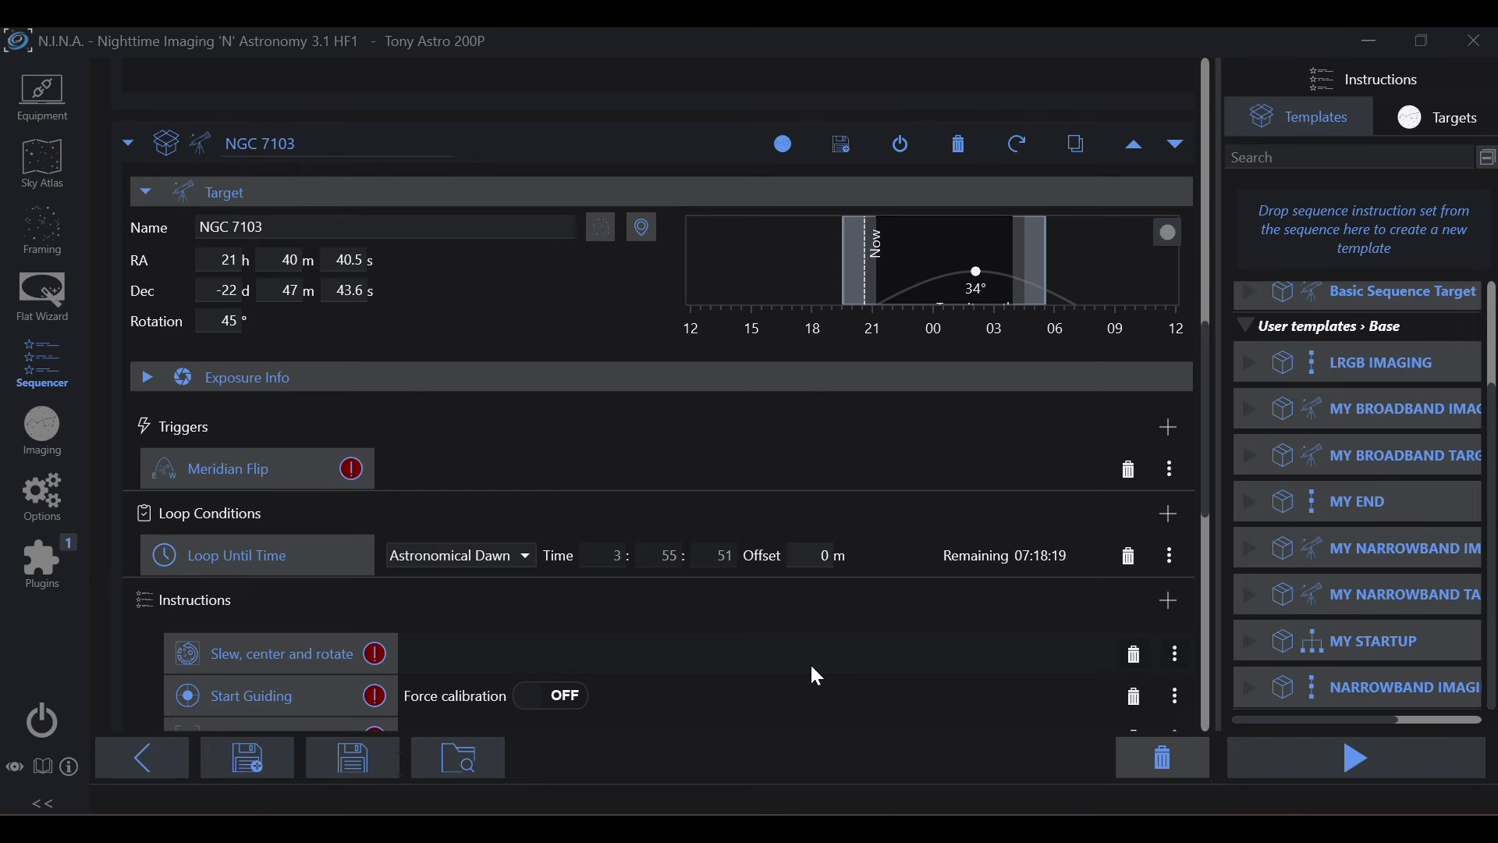
# Review the end of the NGC 7103 target and the expanded MY END set with its parallel end-of-sequence instructions.
pyautogui.scroll(-3, 817, 676)
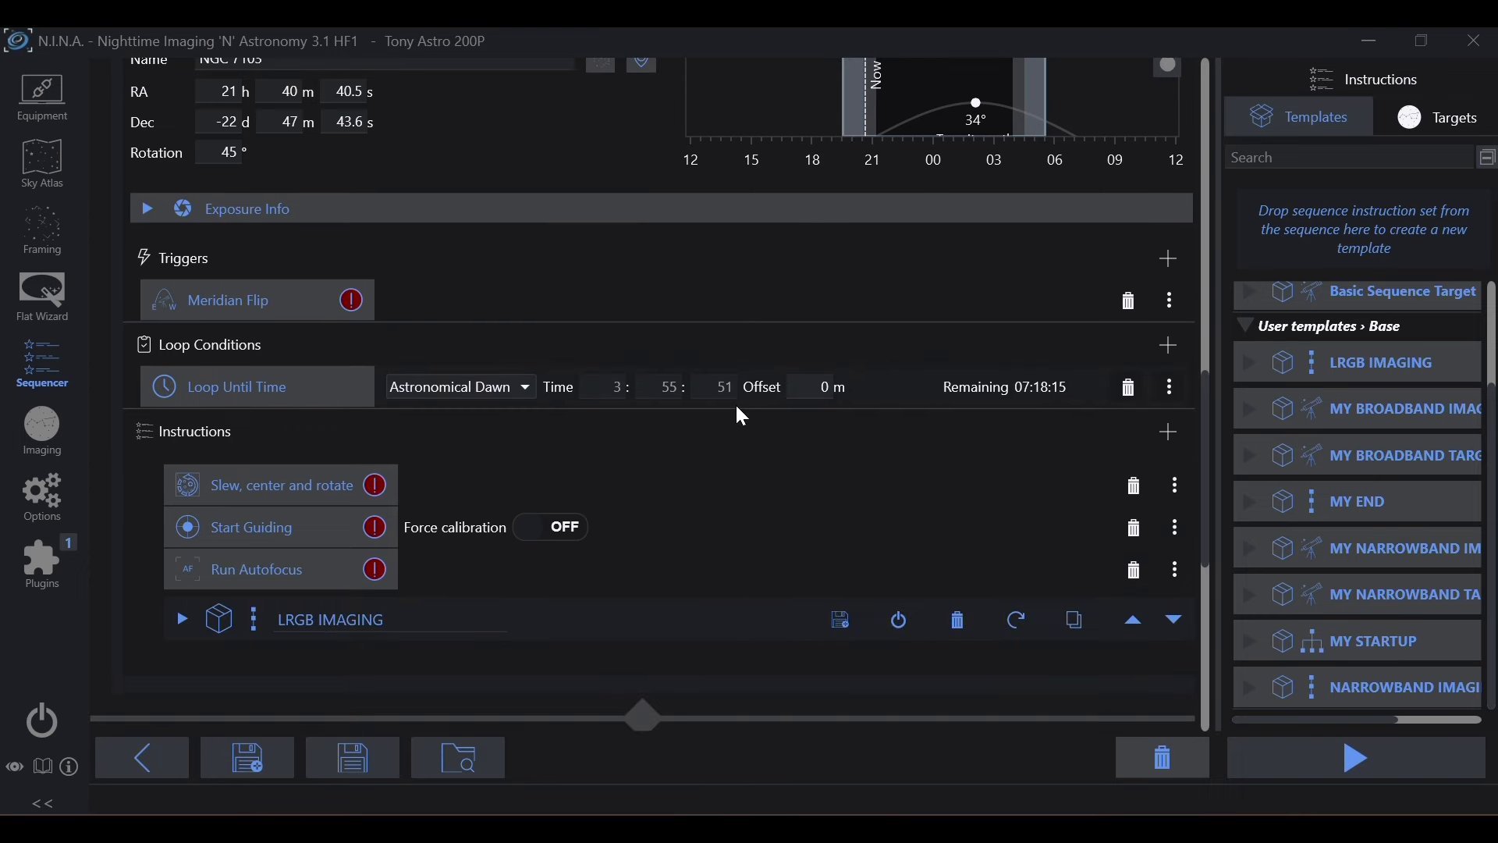
pyautogui.scroll(-3, 794, 414)
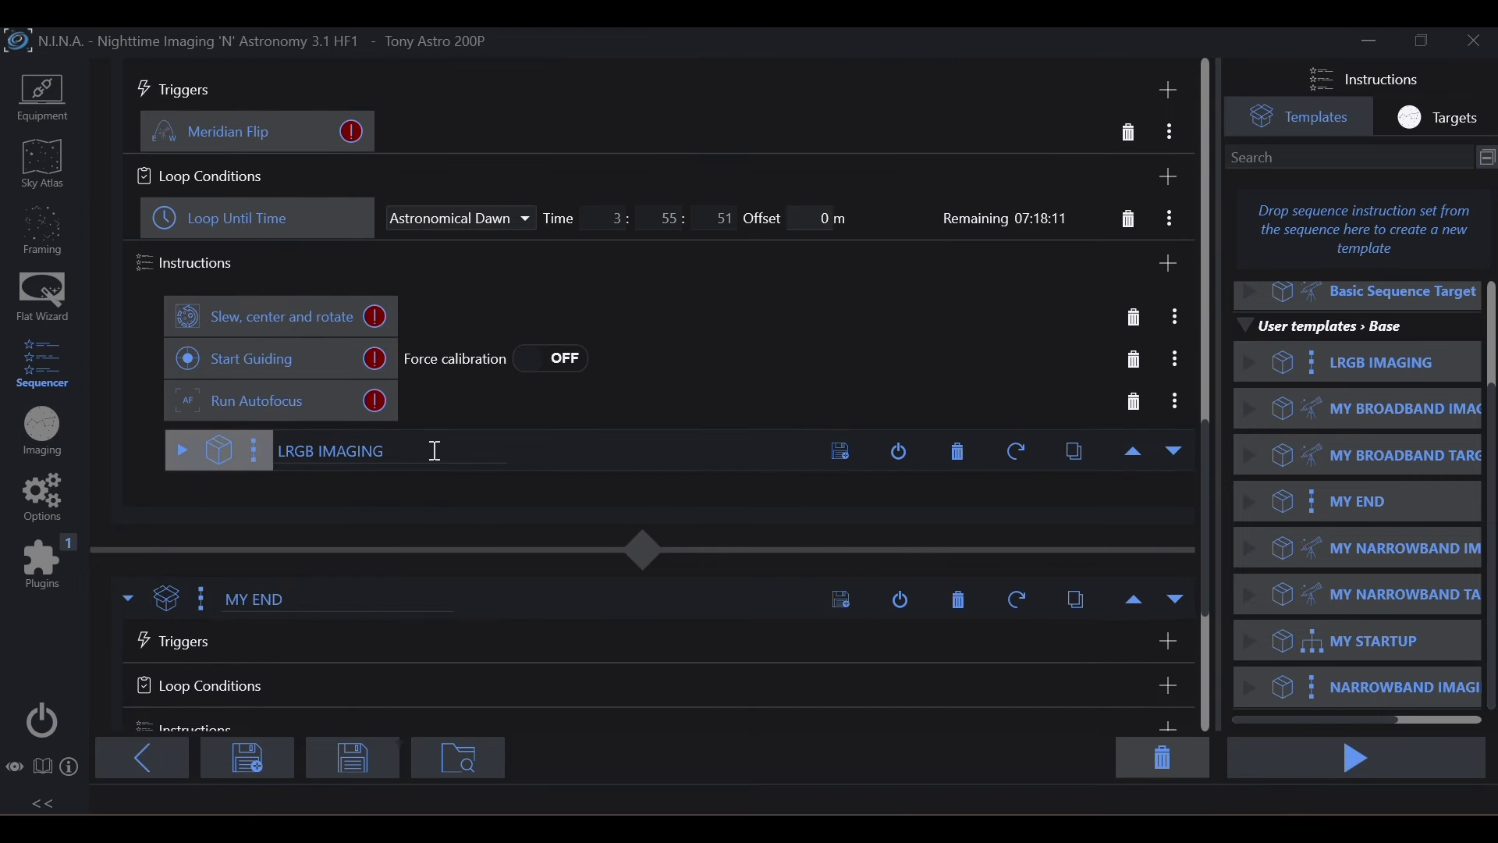
pyautogui.scroll(4, 433, 449)
pyautogui.scroll(-5, 415, 462)
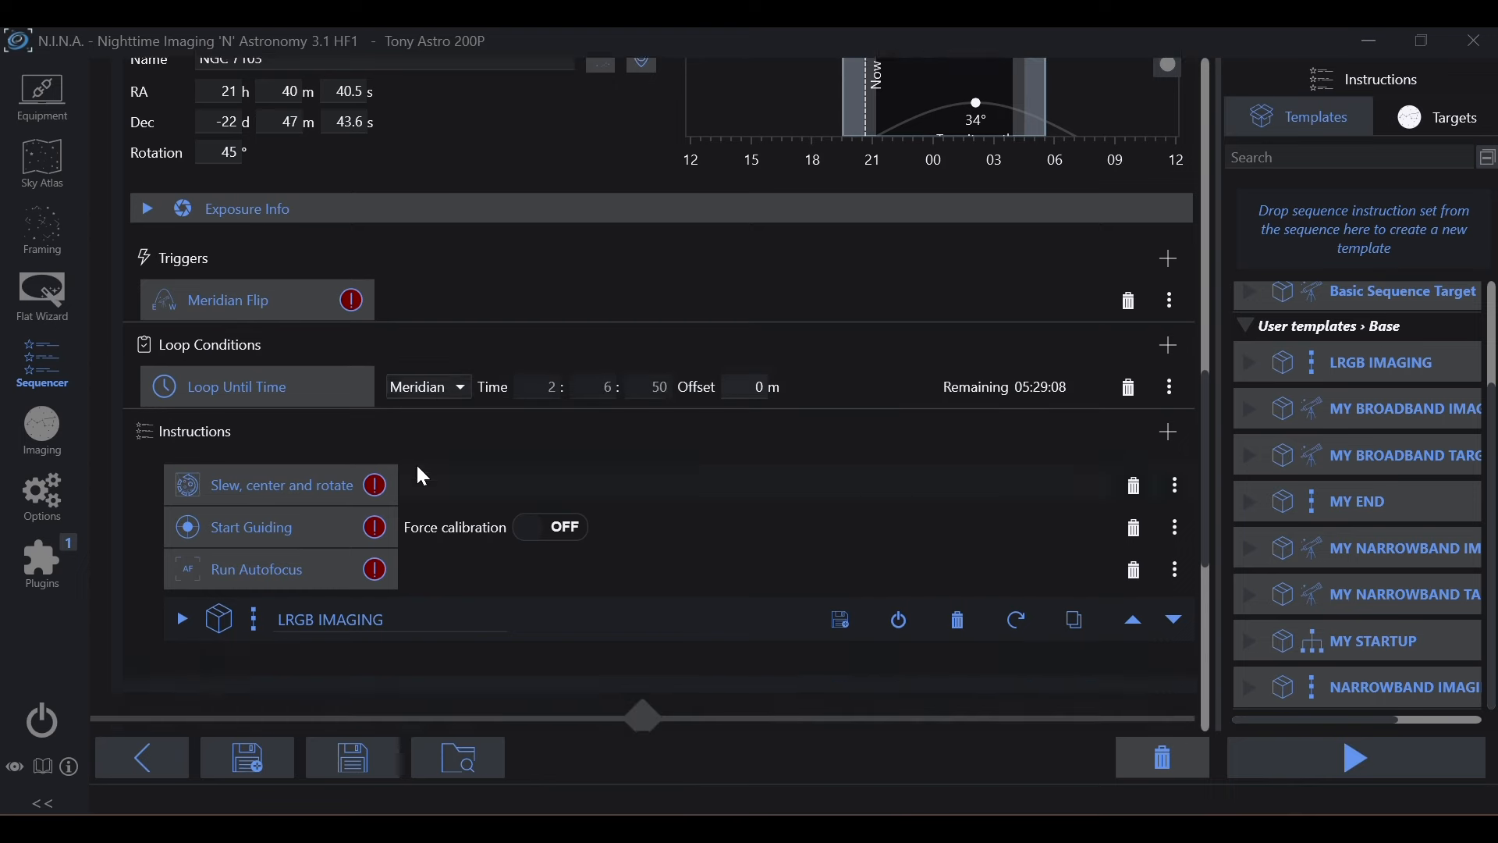
pyautogui.click(127, 544)
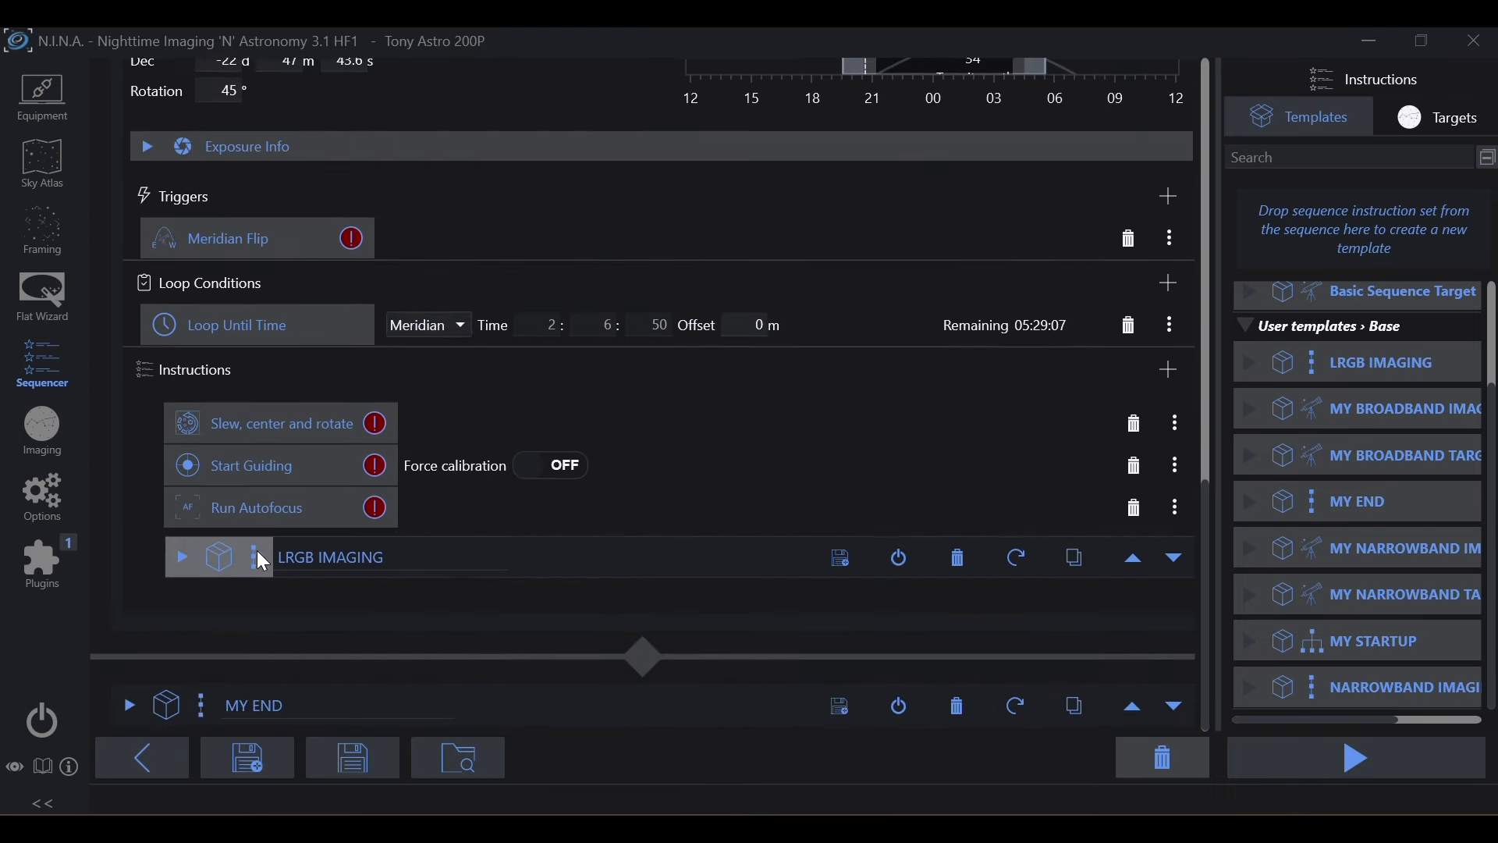
pyautogui.click(129, 703)
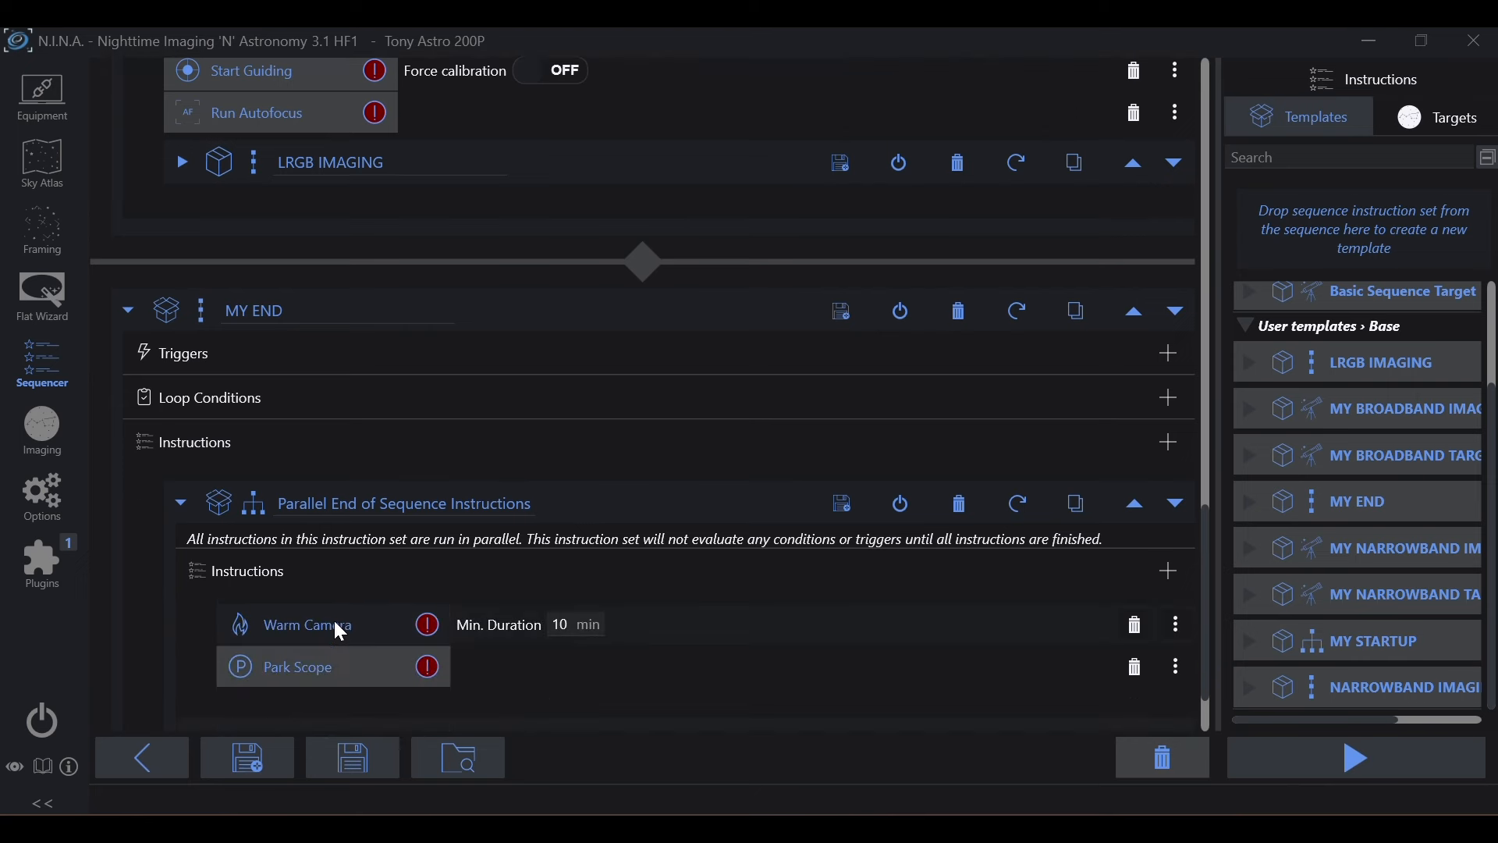